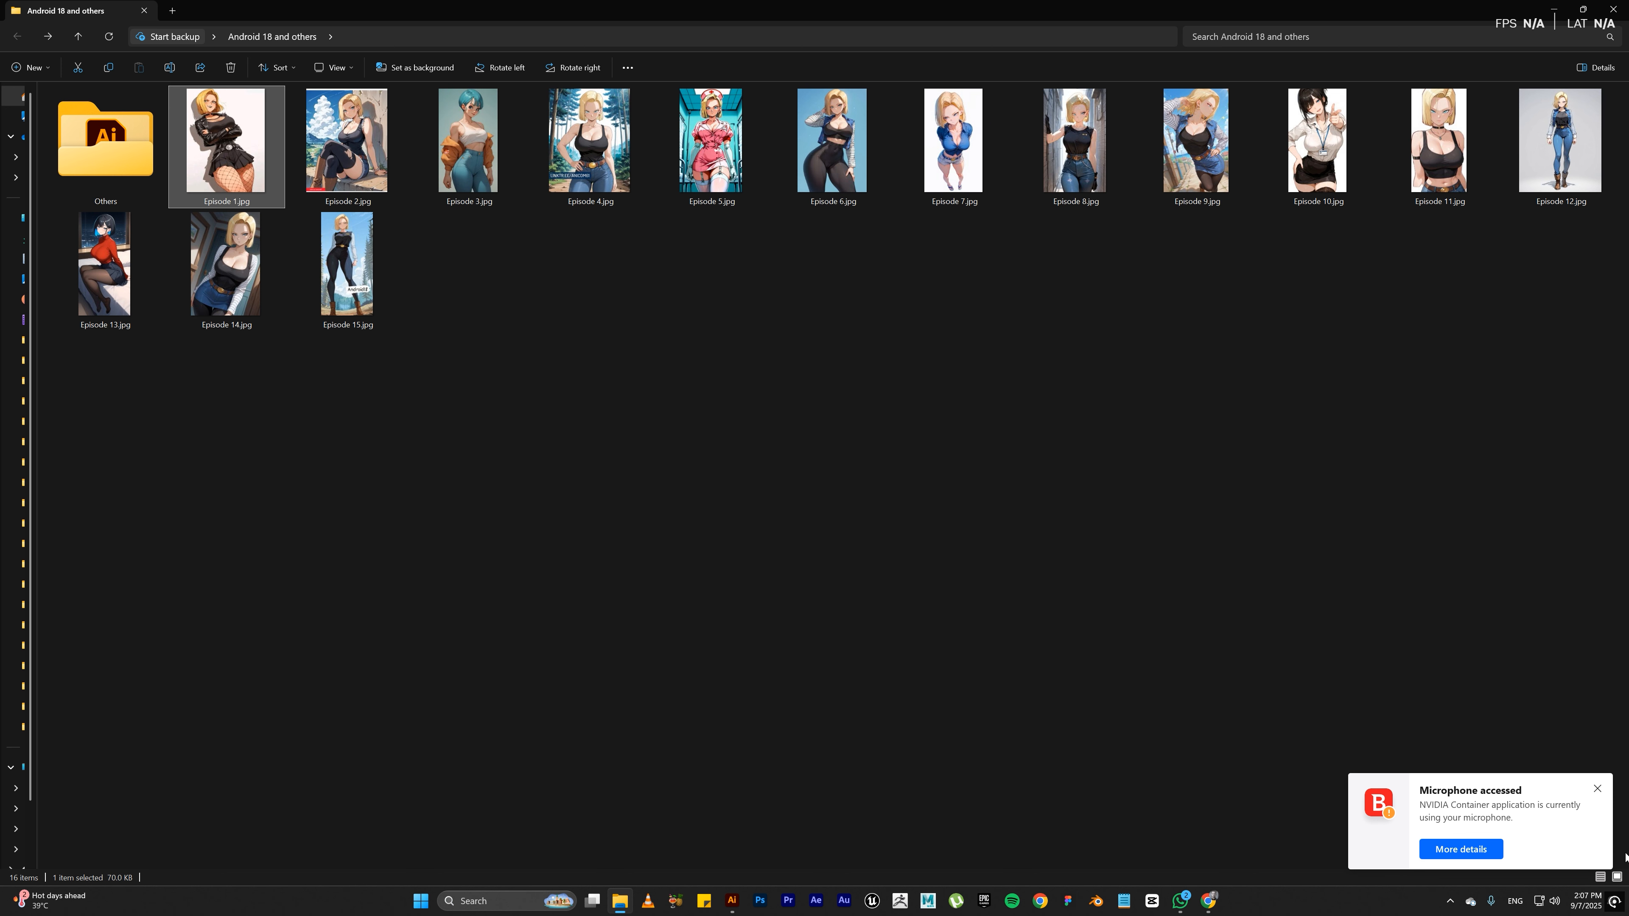
# Step: Switch to Photoshop, open Episode 1.jpg through Camera Raw with its default settings, and remove the image's background
pyautogui.click(1597, 789)
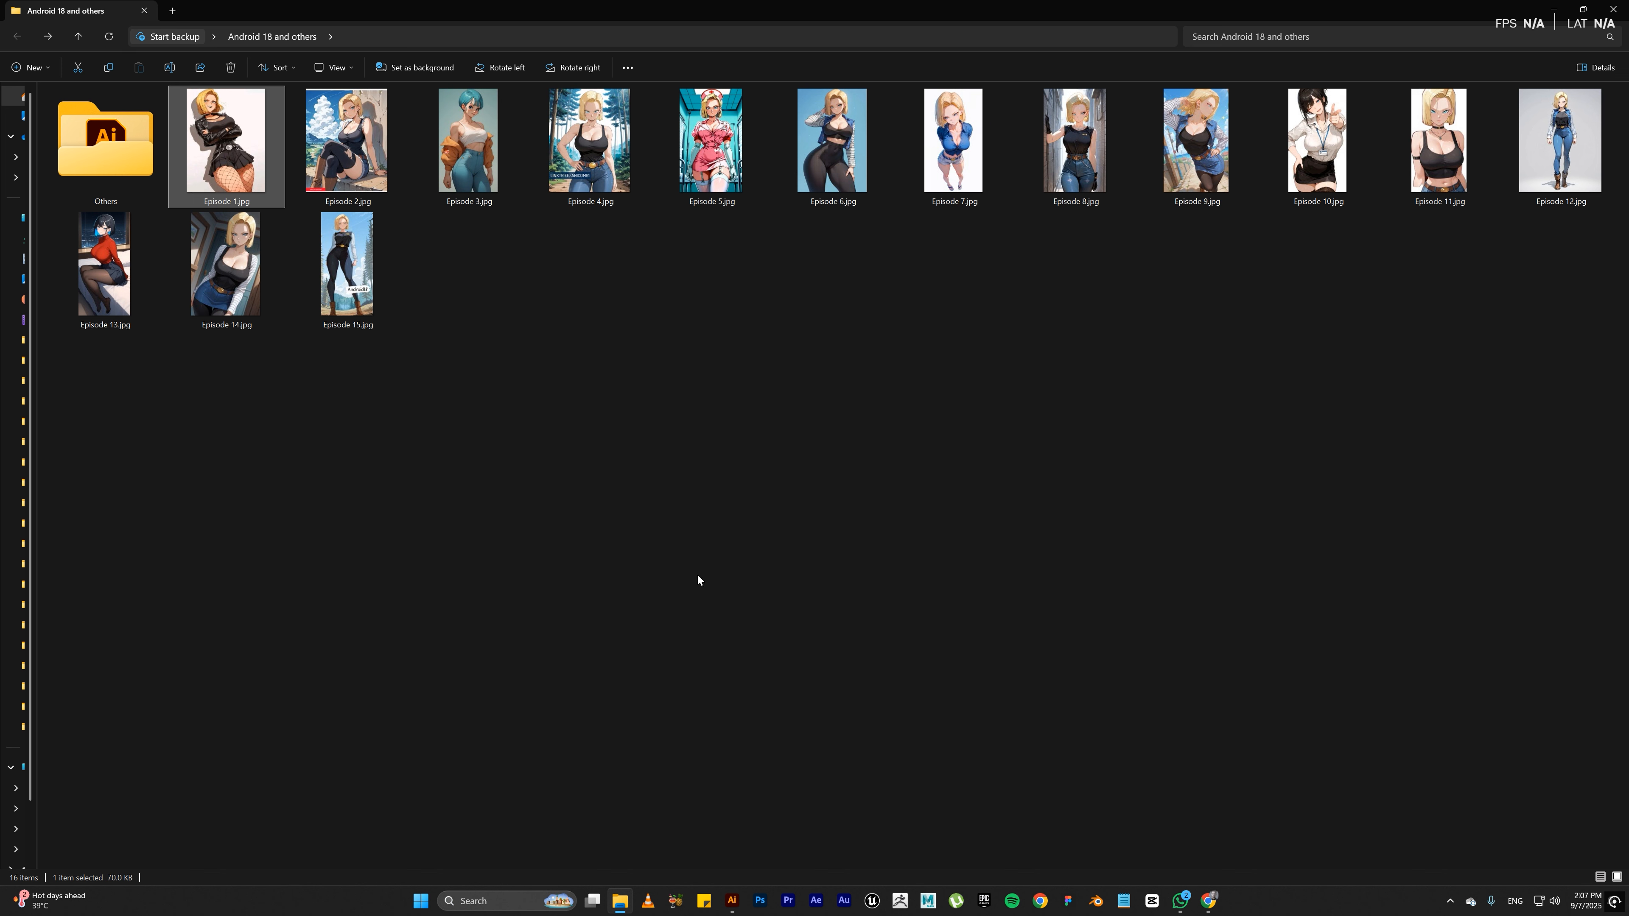
pyautogui.click(761, 896)
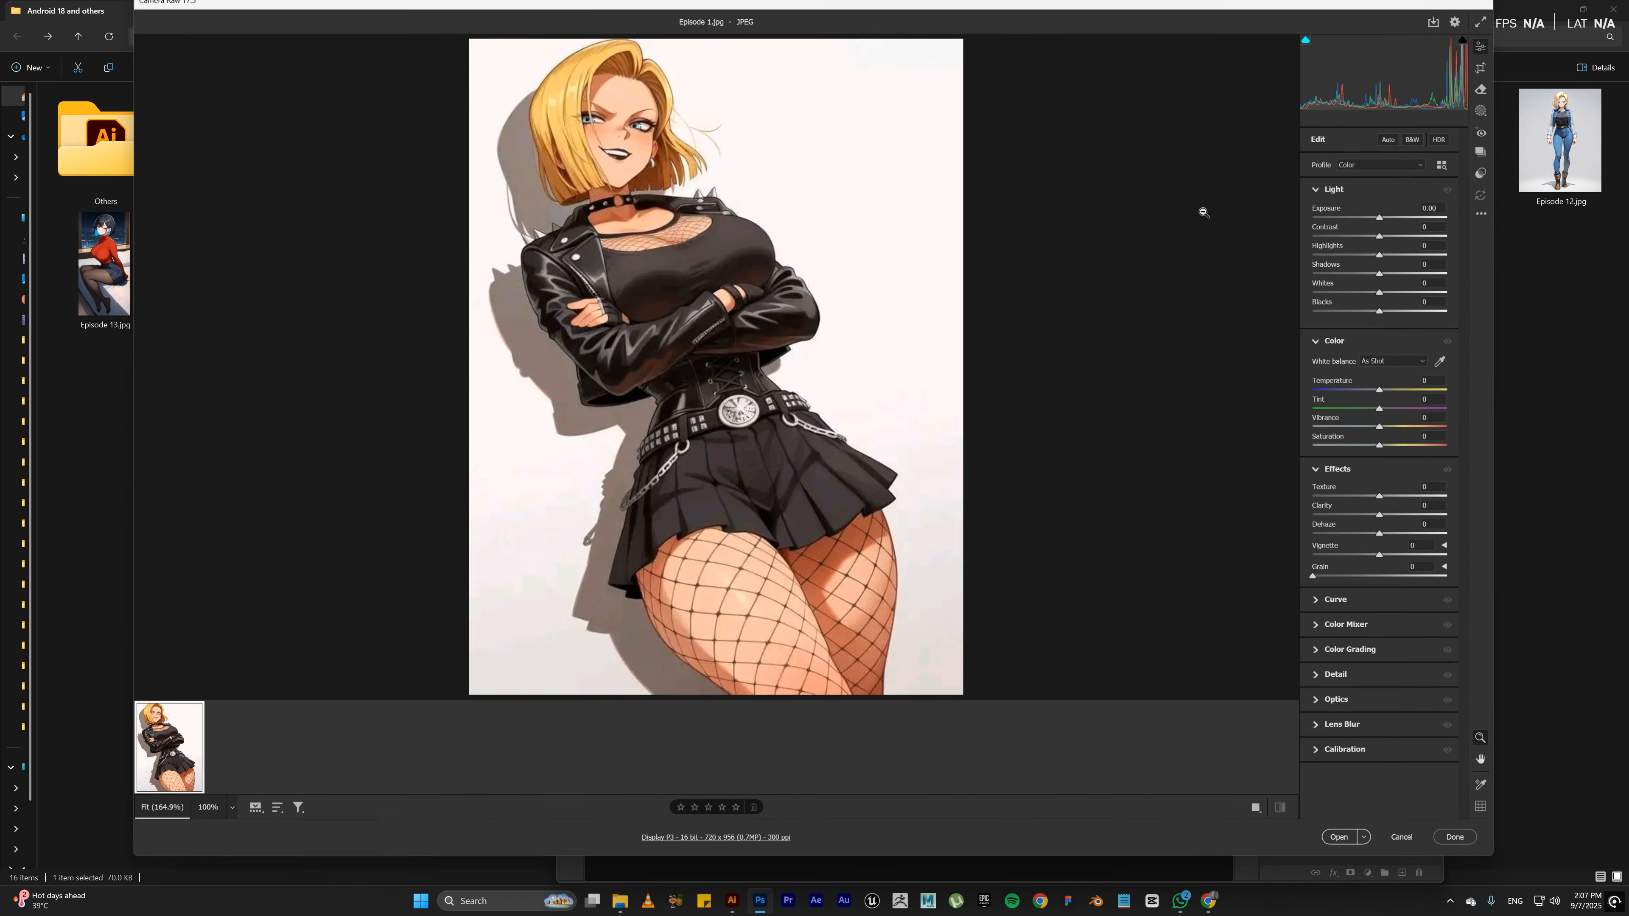
pyautogui.click(1346, 845)
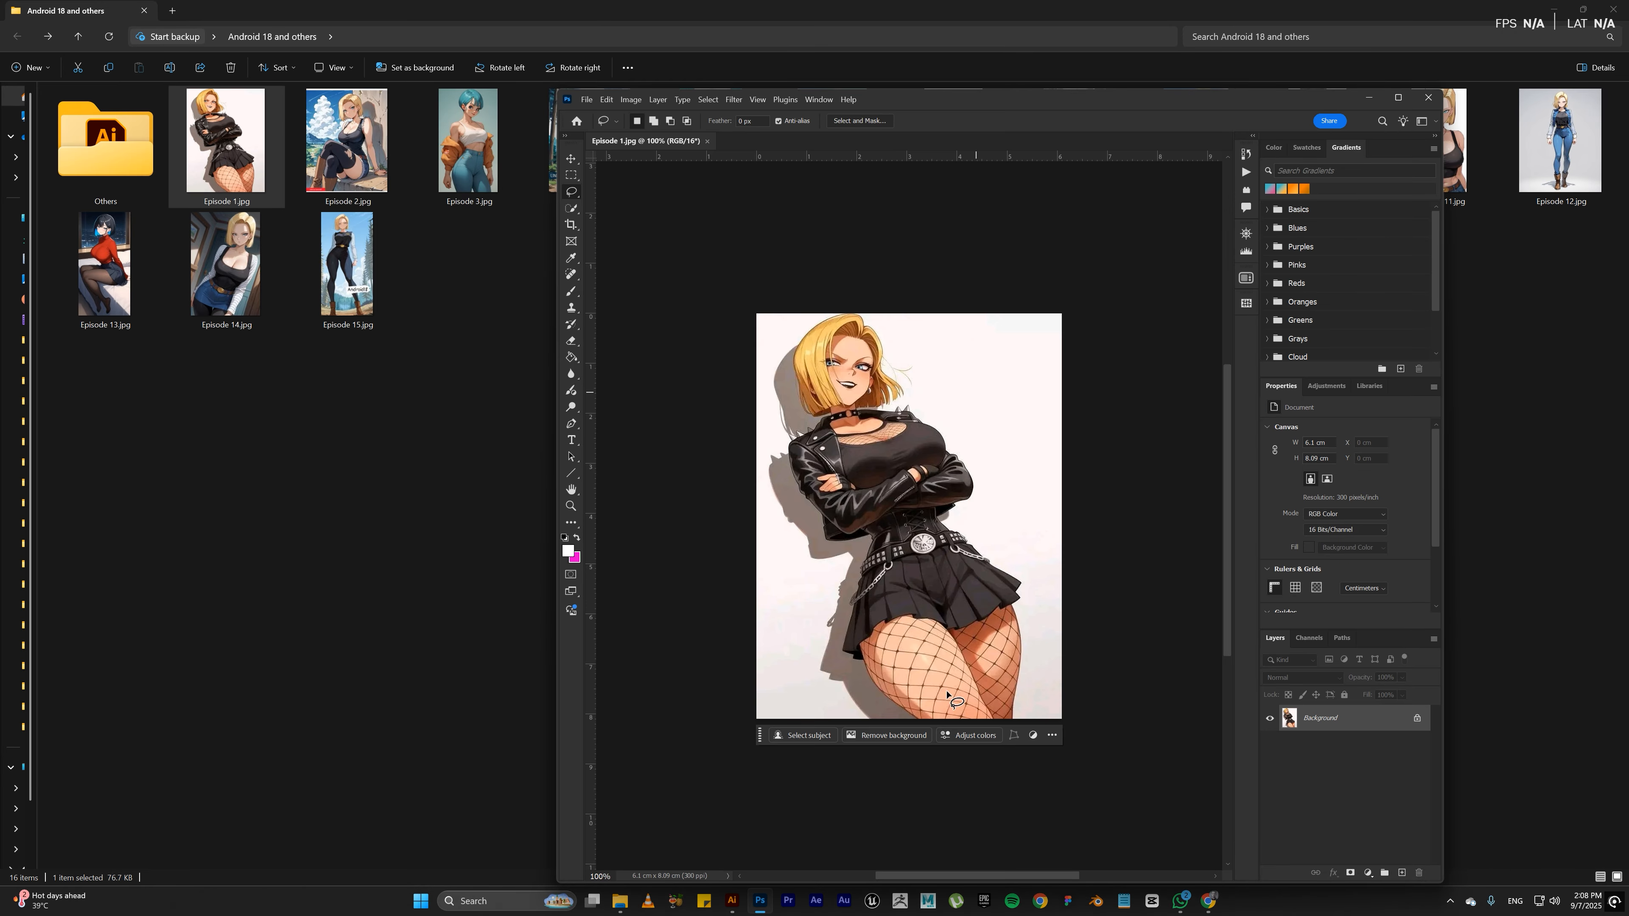
pyautogui.click(898, 738)
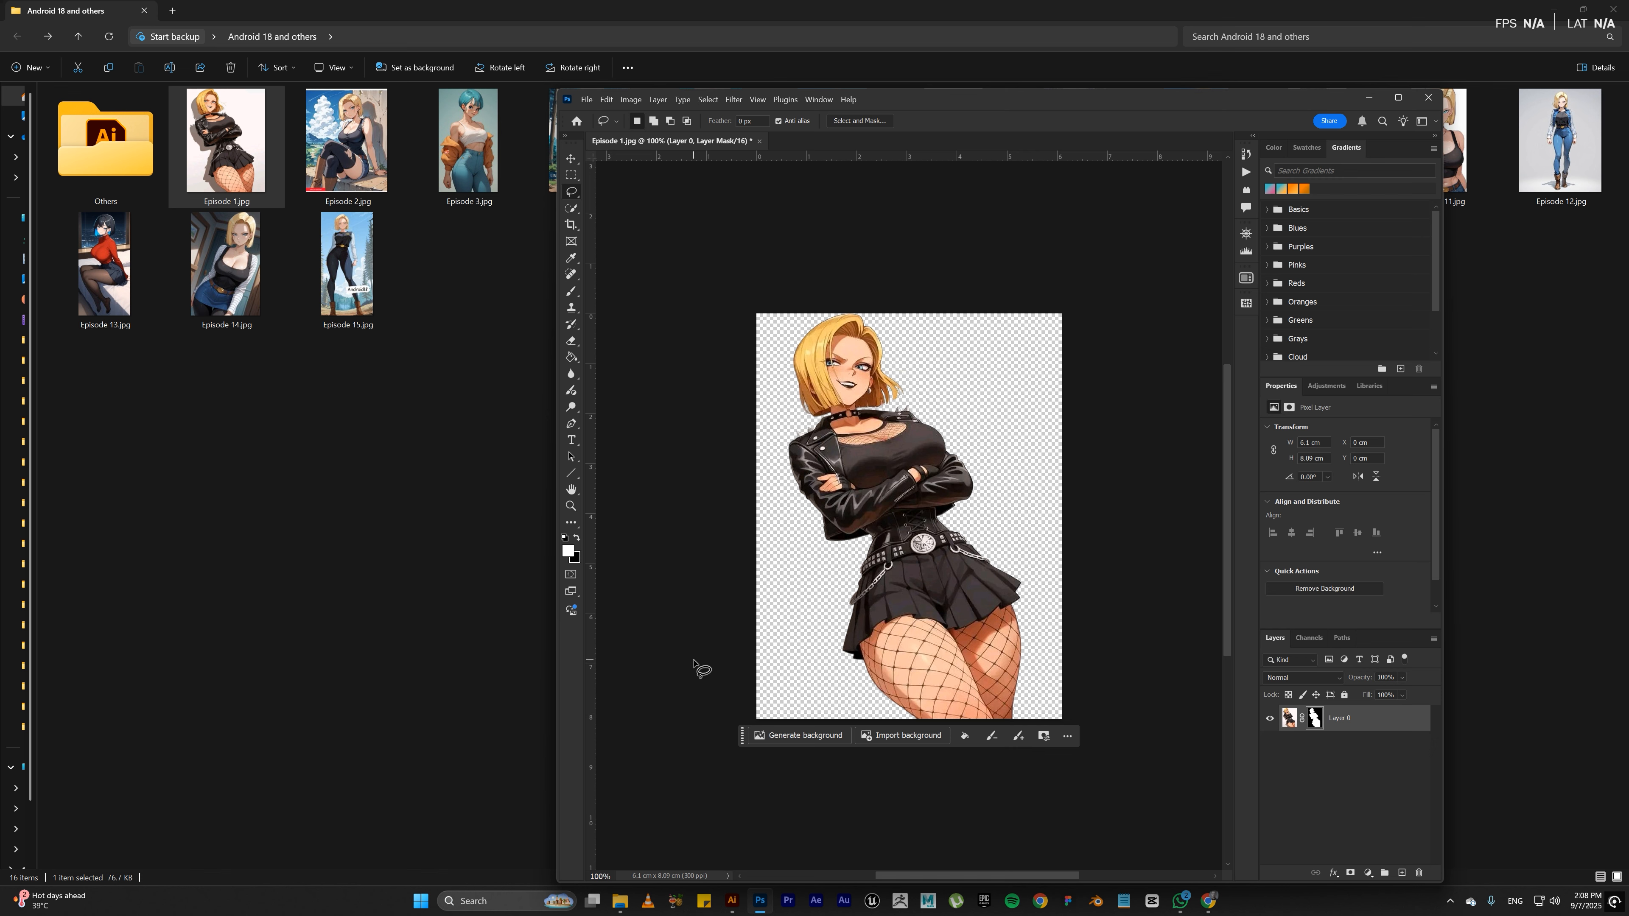
# Step: Export the cut-out for web as a PNG-24 with transparency, saving it to the Desktop
pyautogui.hotkey('ctrl', 'alt', 'shift', 's')
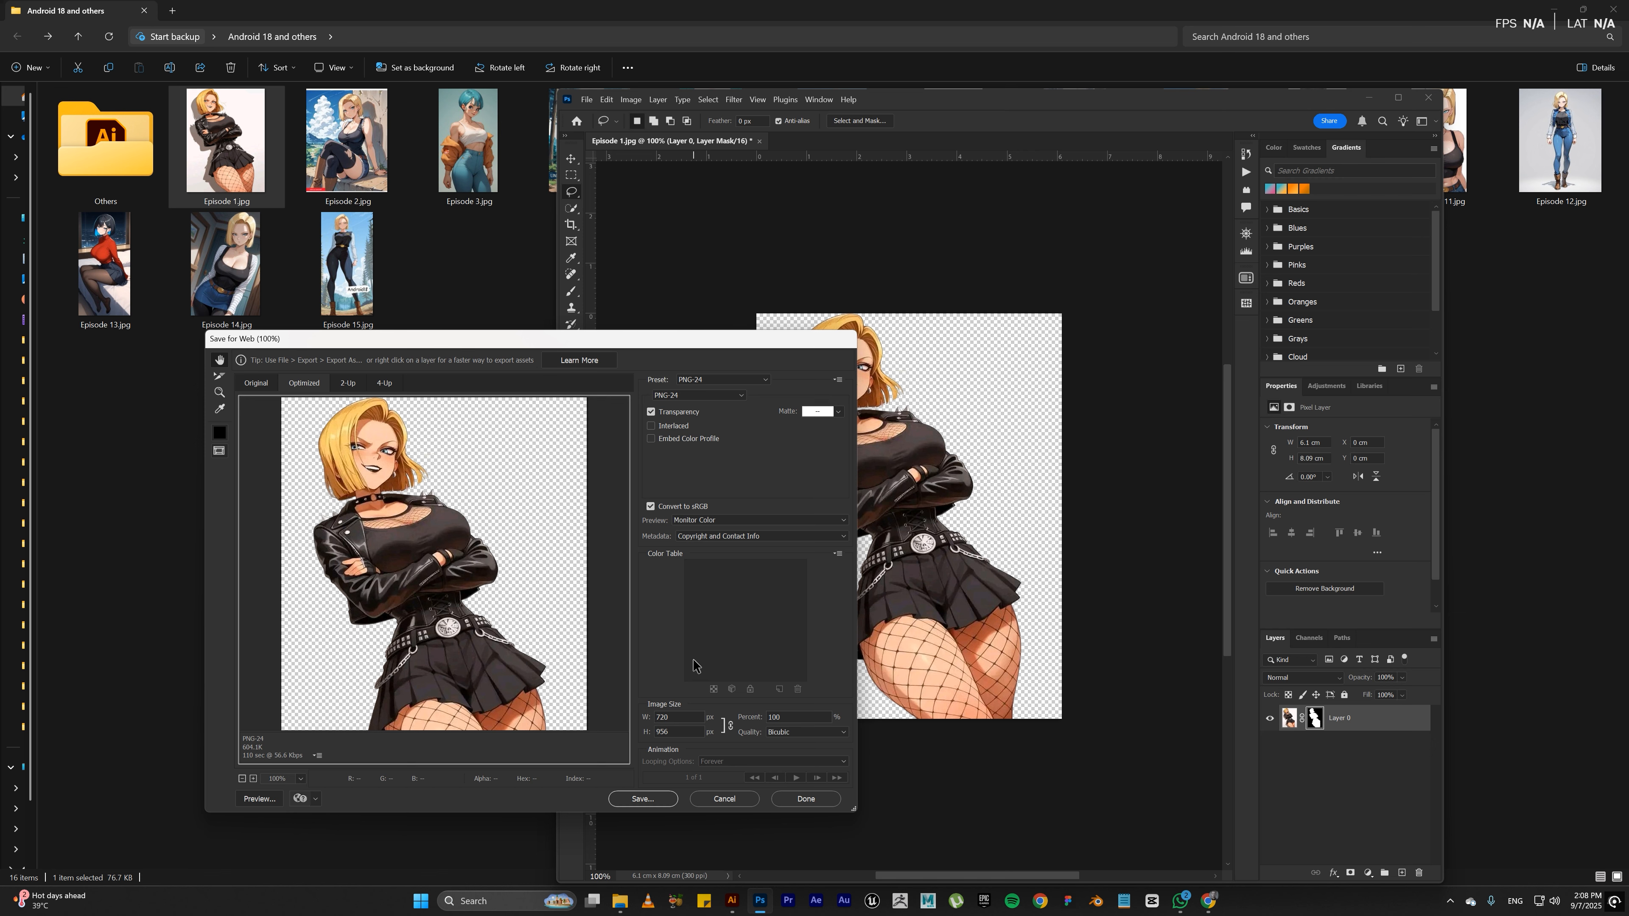
pyautogui.click(643, 799)
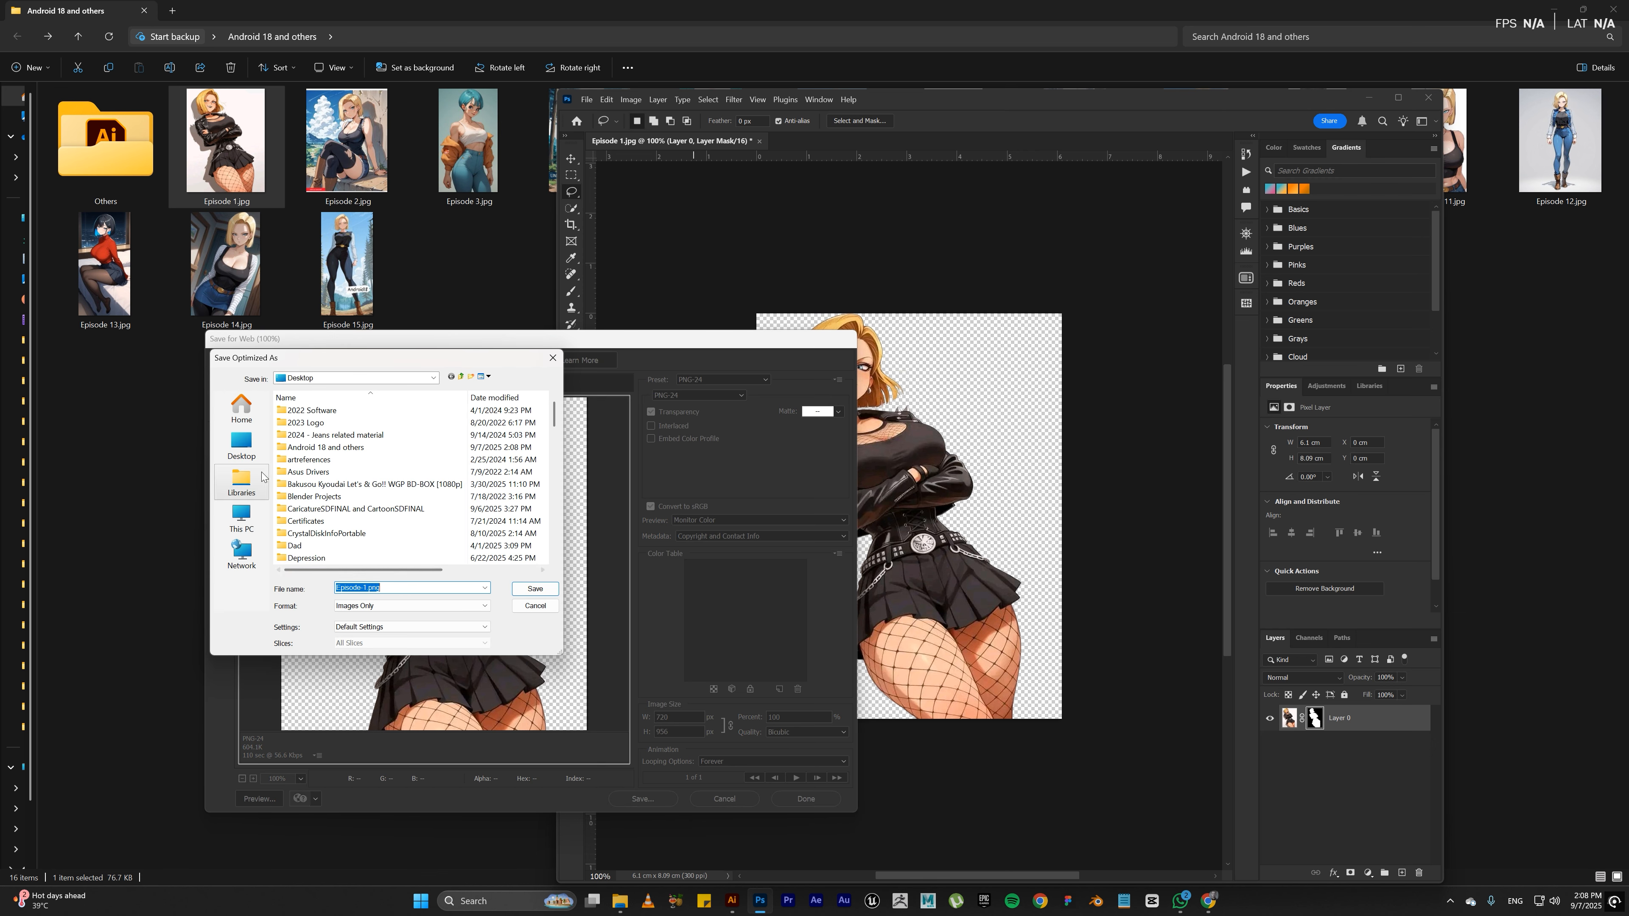
pyautogui.click(241, 445)
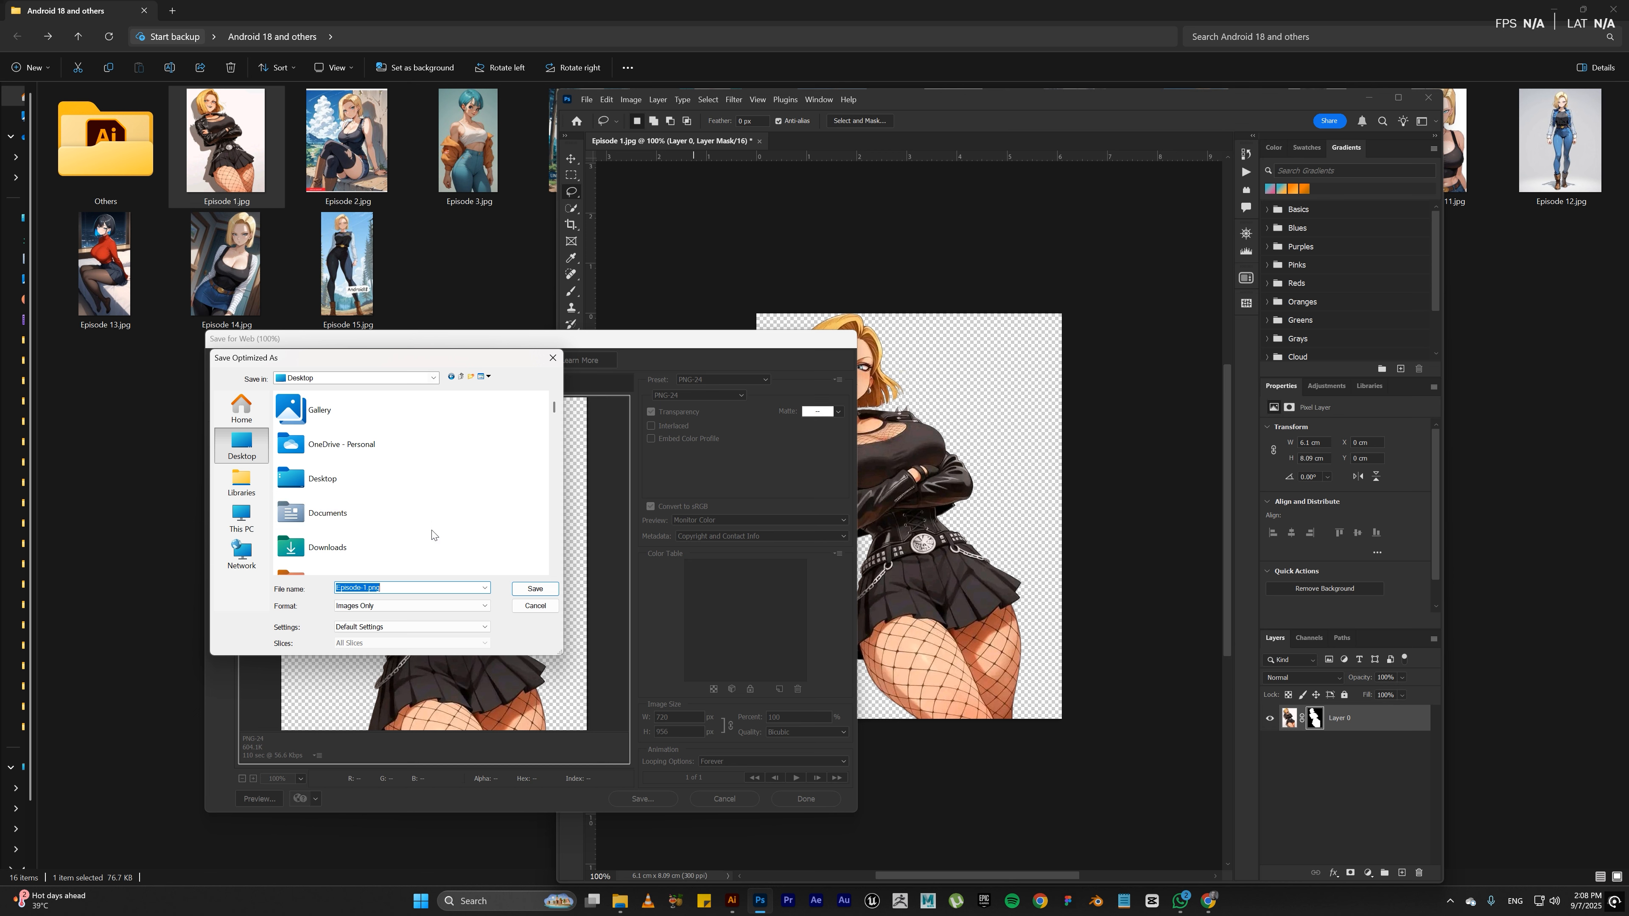
pyautogui.click(525, 590)
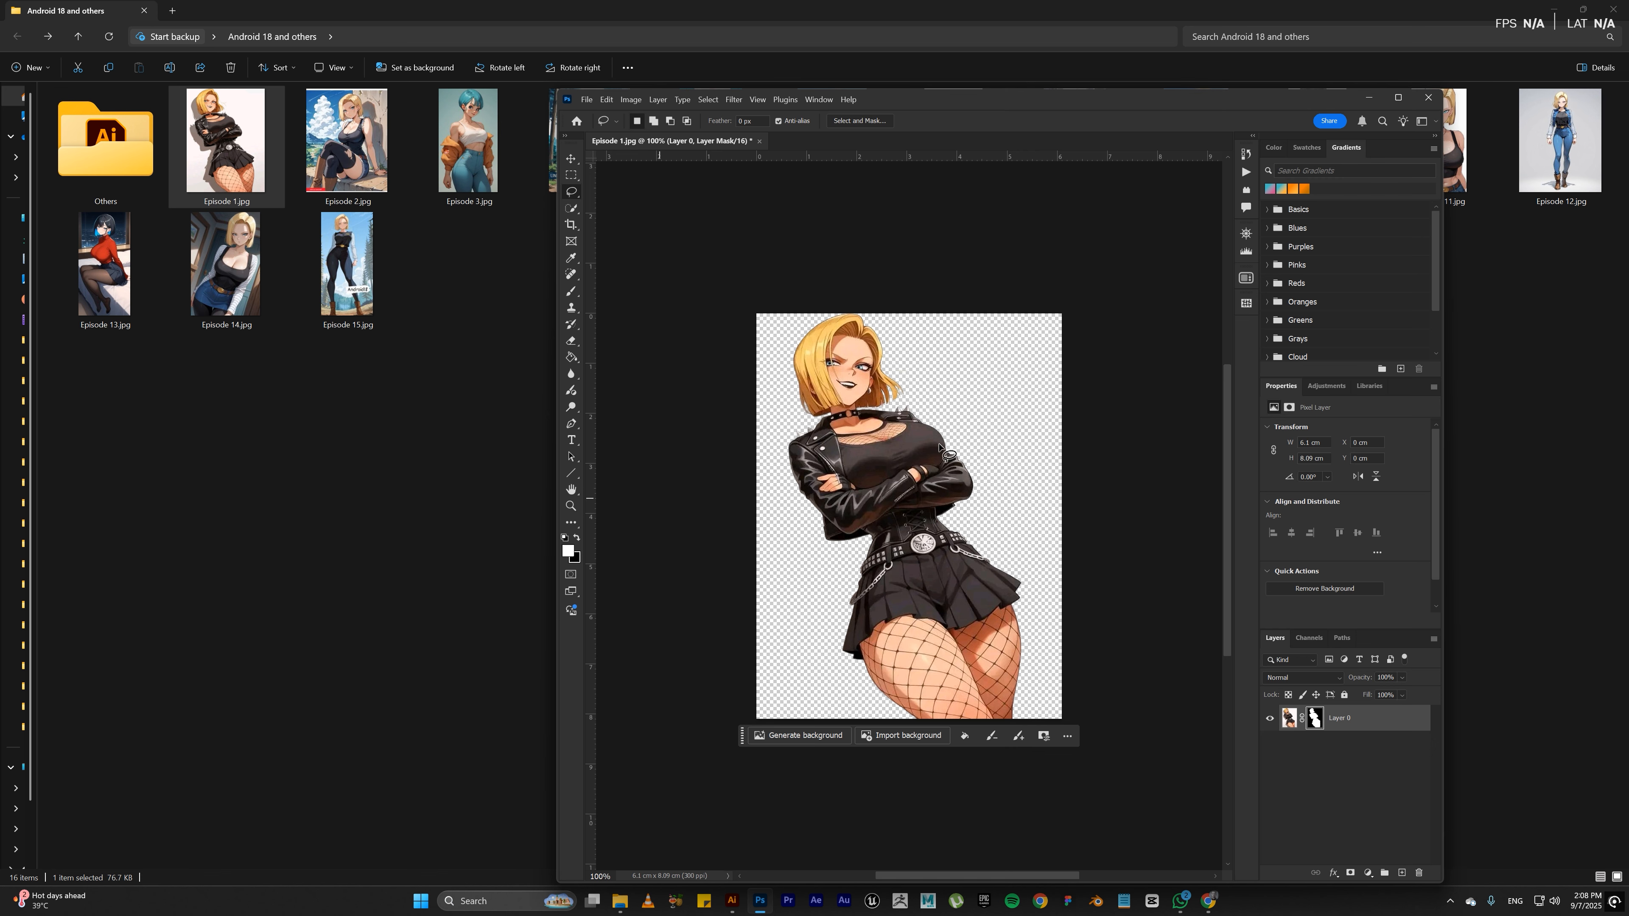
# Step: Close Photoshop without saving the changes to Episode 1.jpg and return to the image folder
pyautogui.click(1427, 96)
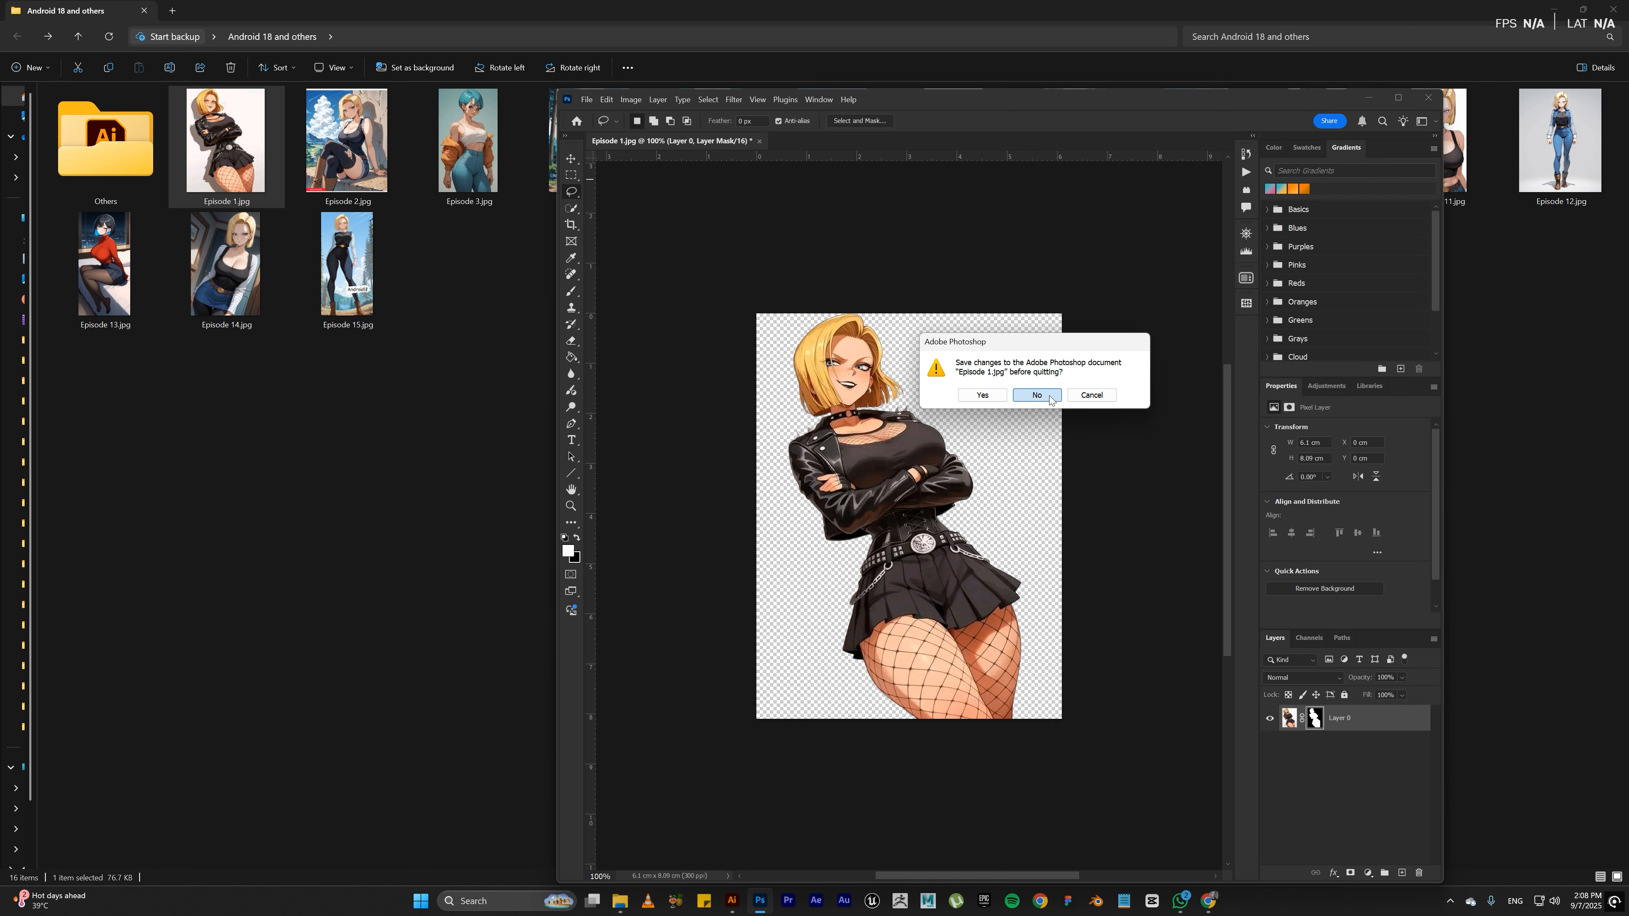
pyautogui.click(1036, 395)
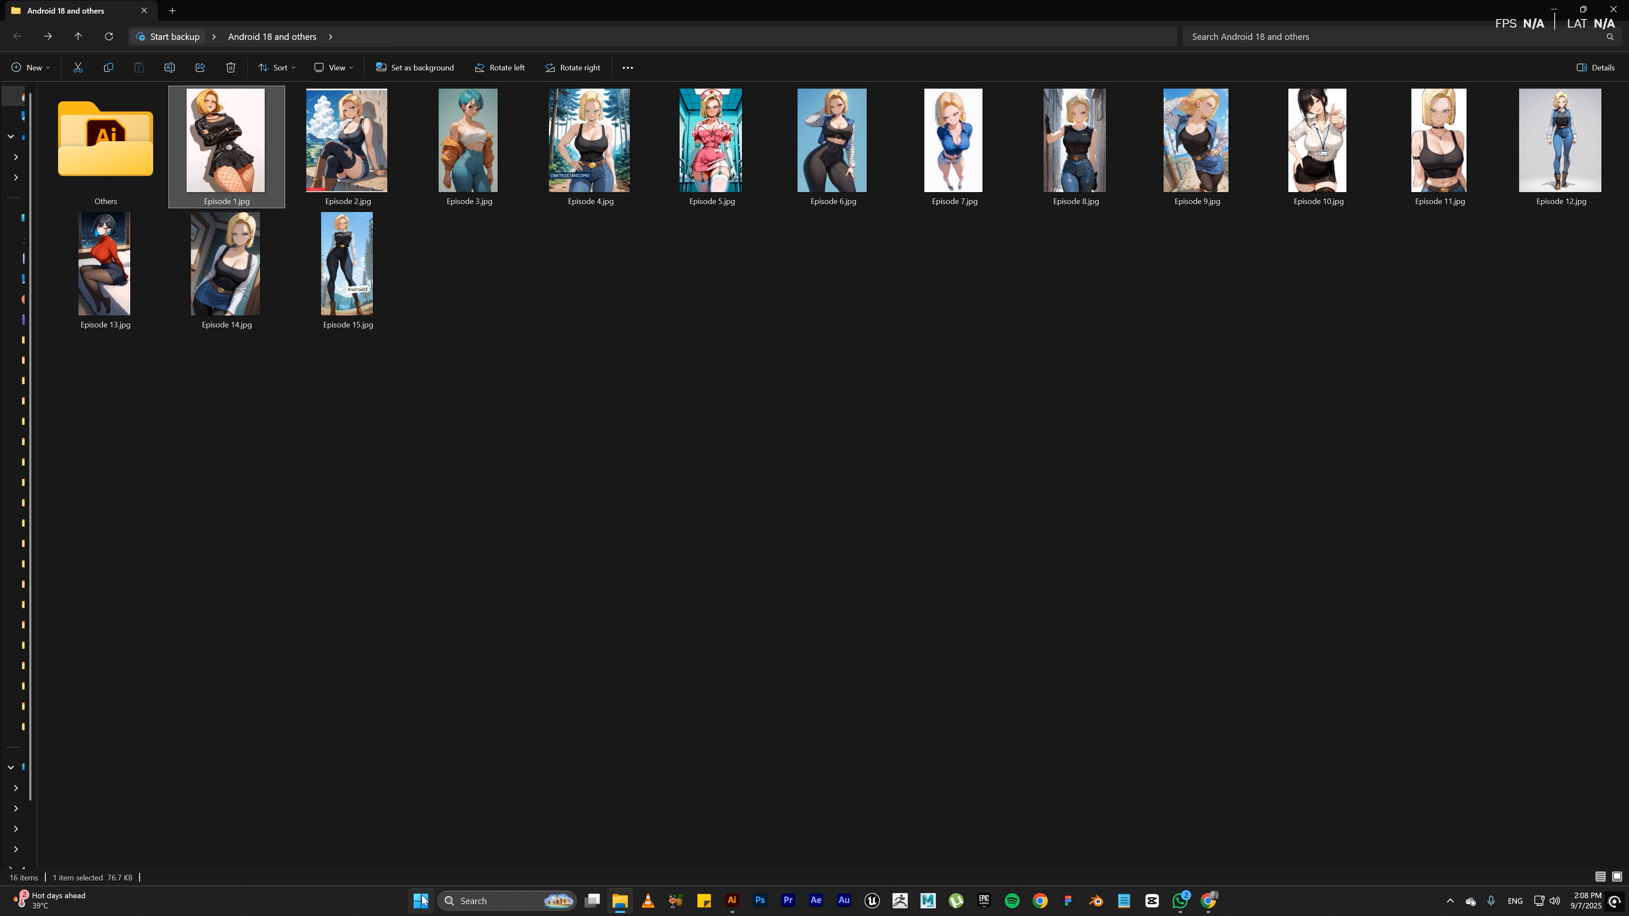
pyautogui.click(909, 561)
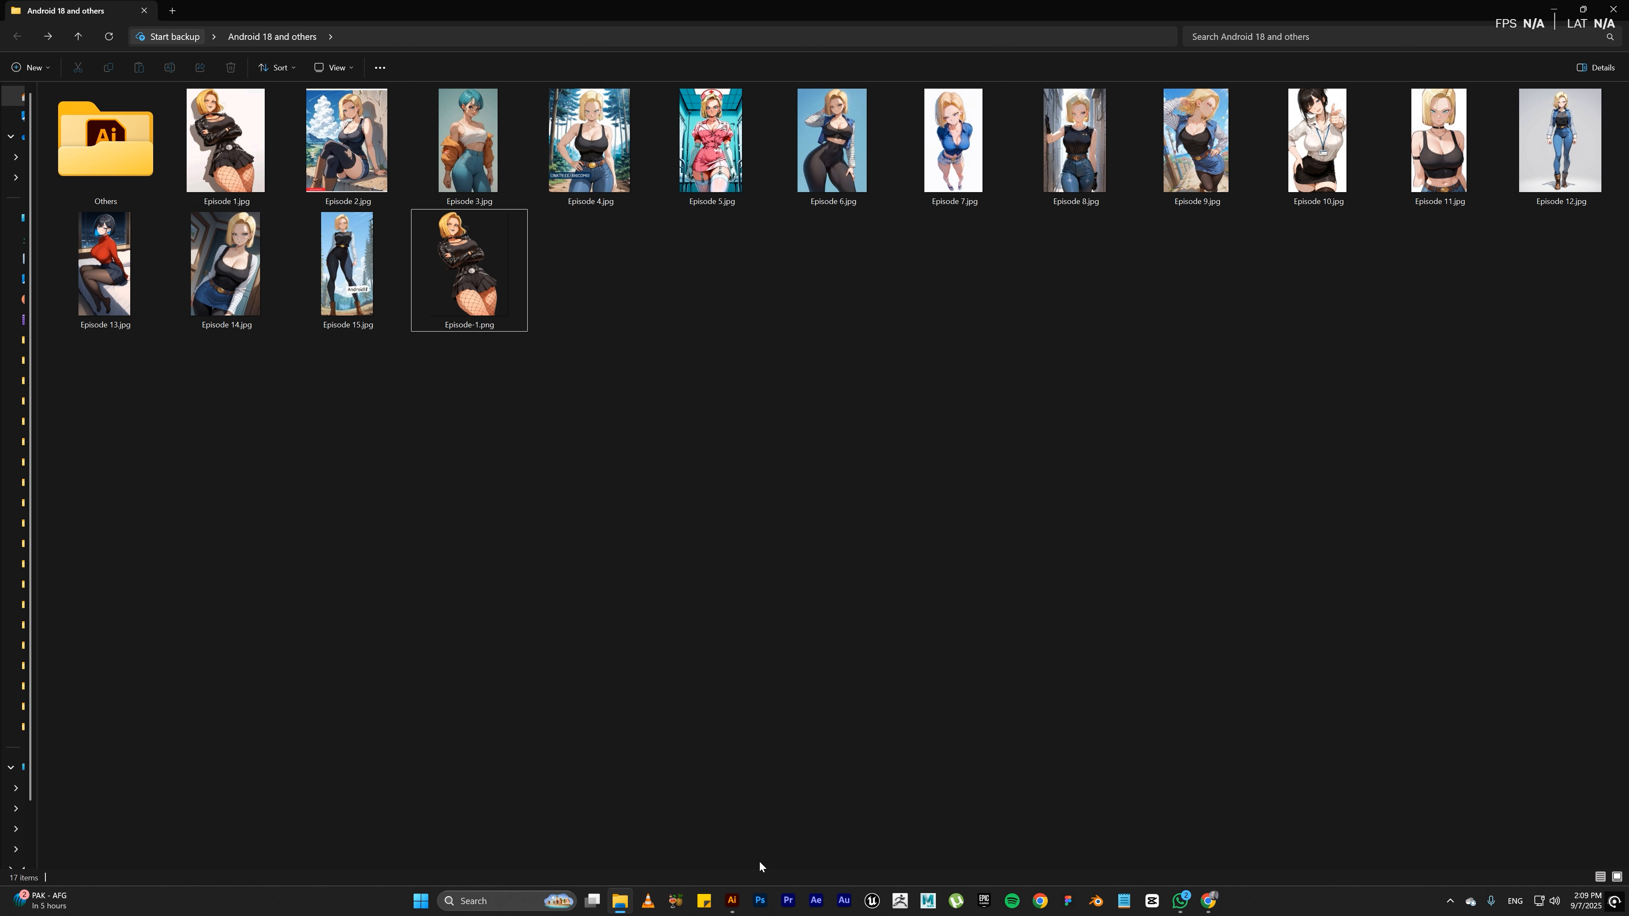
# Step: Switch to Illustrator and place Episode-1.png from the folder on the first artboard, unlocking and showing the locked layer
pyautogui.moveTo(731, 901)
pyautogui.click(734, 830)
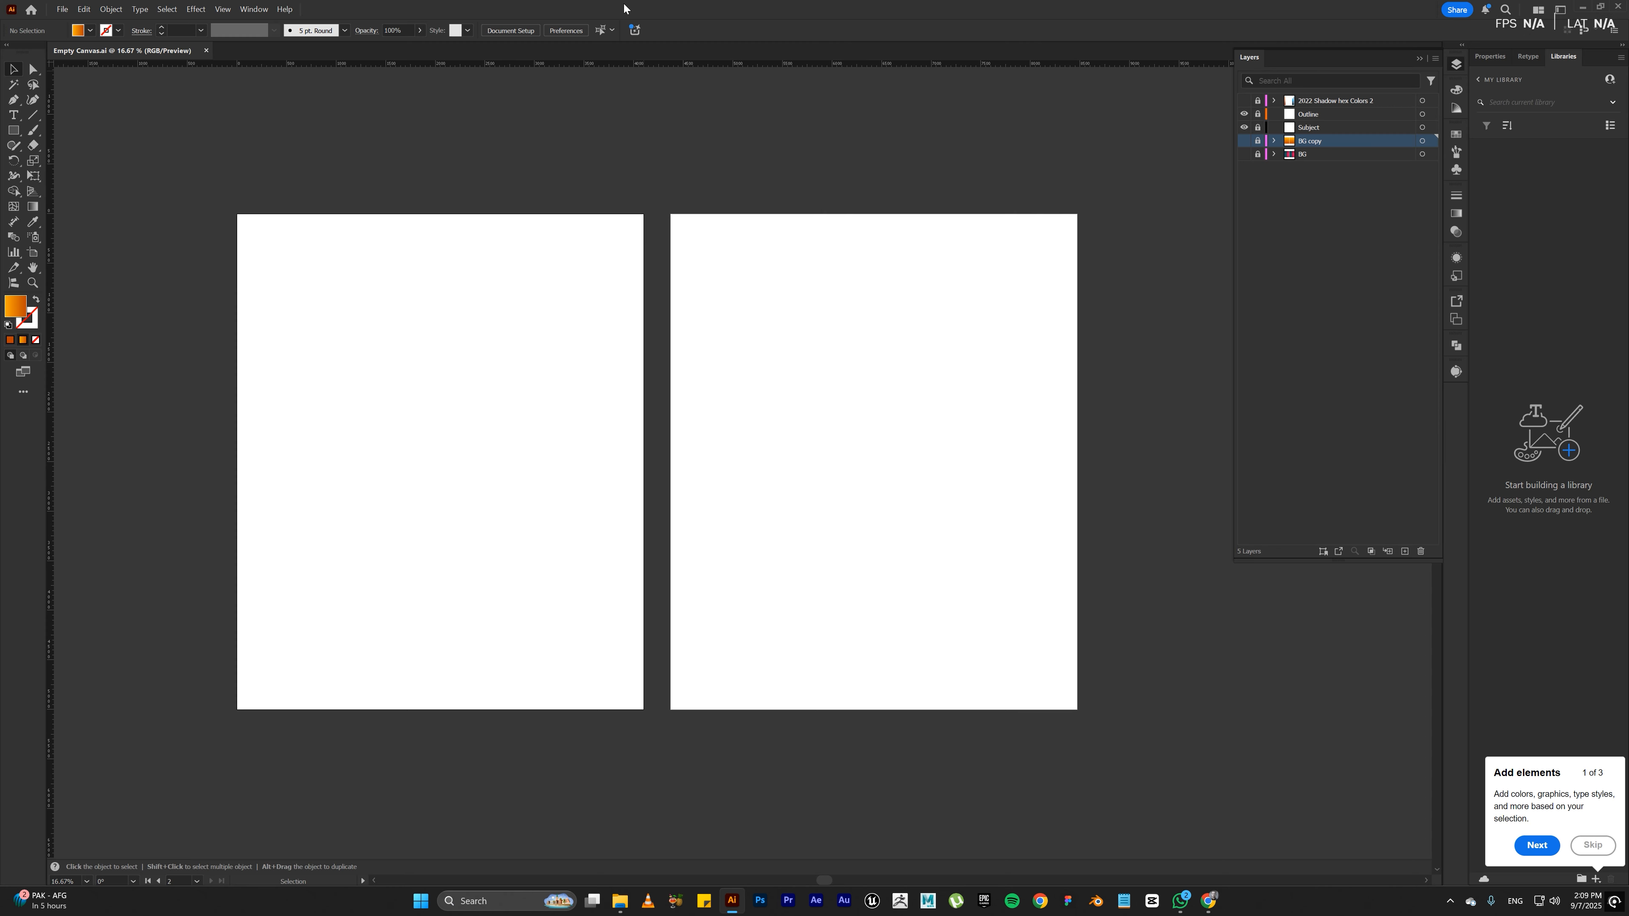
pyautogui.moveTo(626, 9); pyautogui.dragTo(1156, 71)
pyautogui.moveTo(526, 231); pyautogui.dragTo(1084, 510)
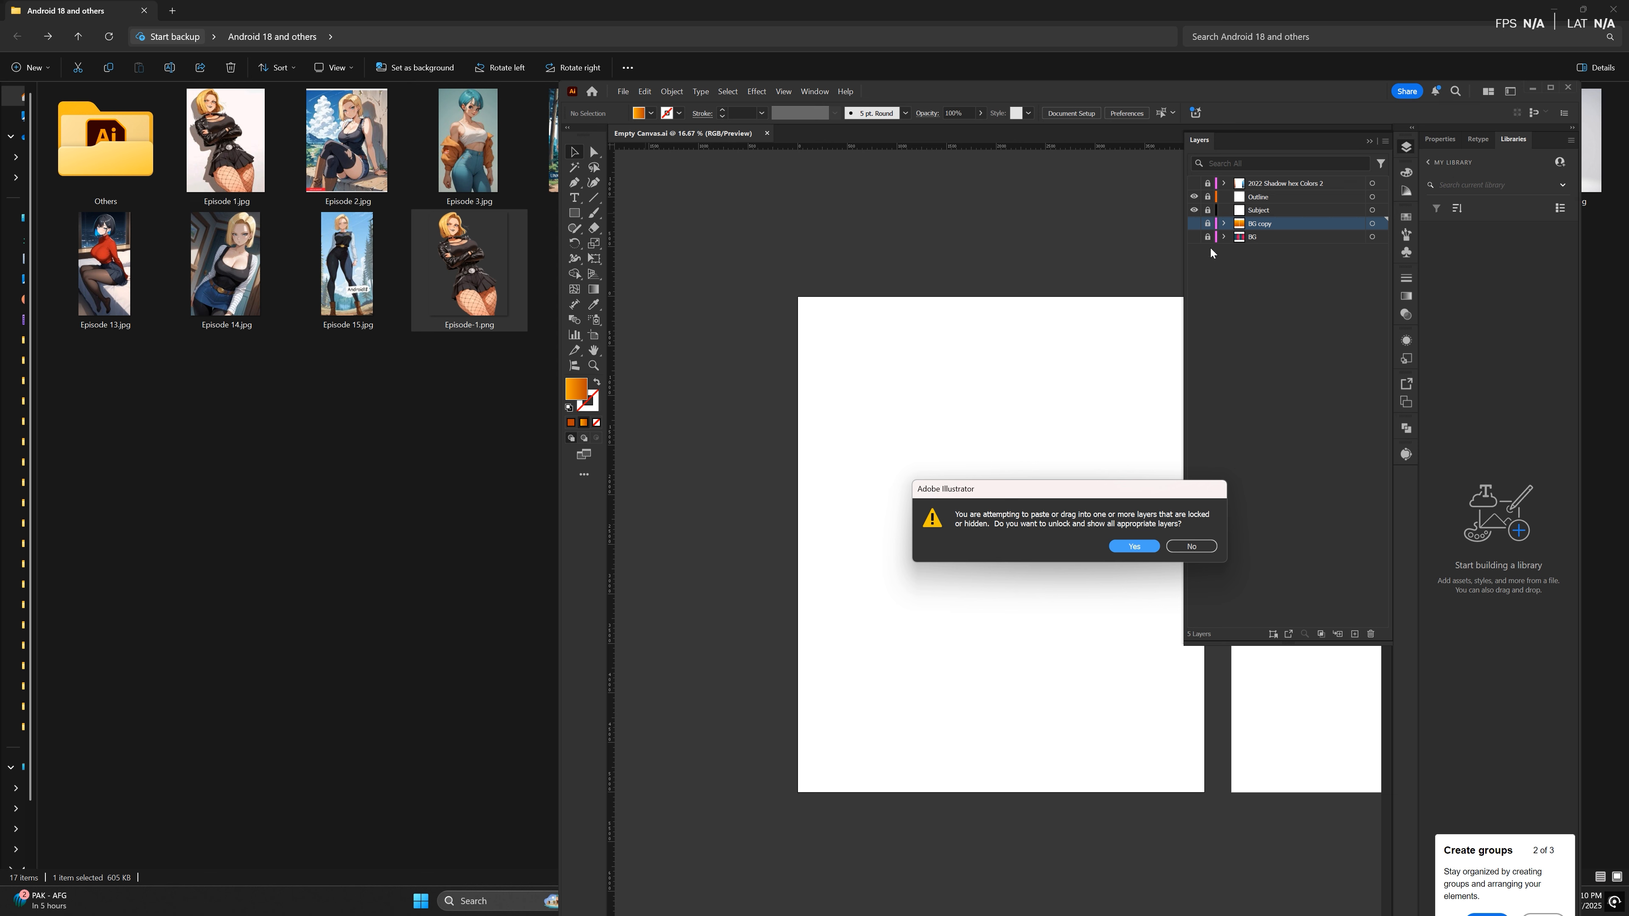
pyautogui.click(1134, 546)
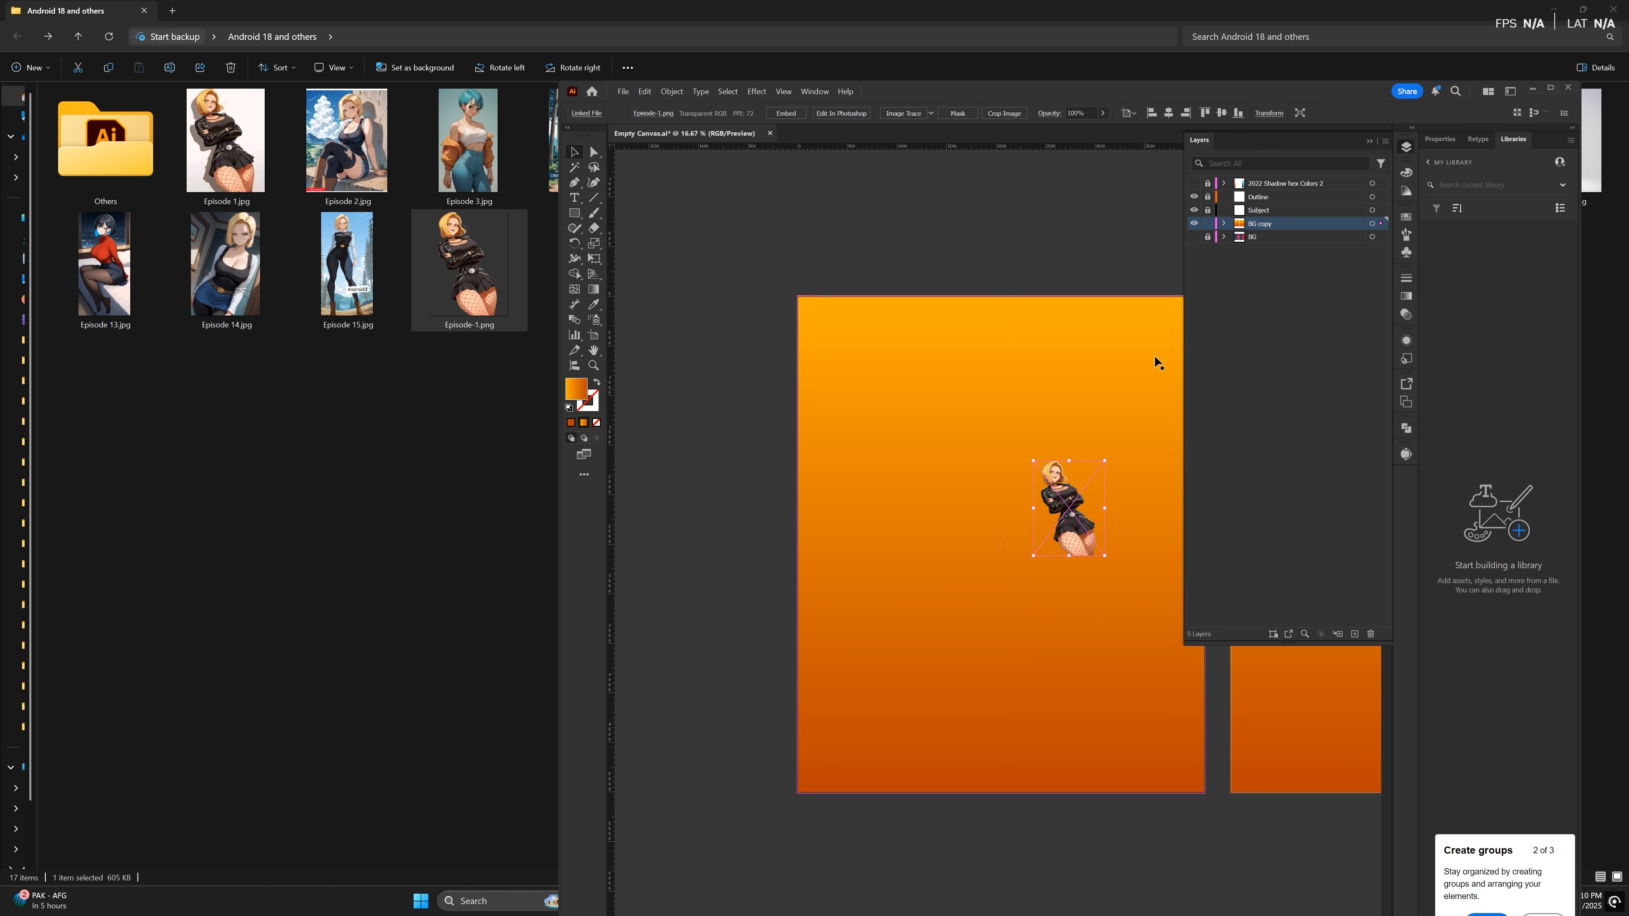
# Step: Move the placed image from the BG copy layer to the unlocked Subject layer in the same position, hiding BG copy
pyautogui.hotkey('ctrl', 'x')
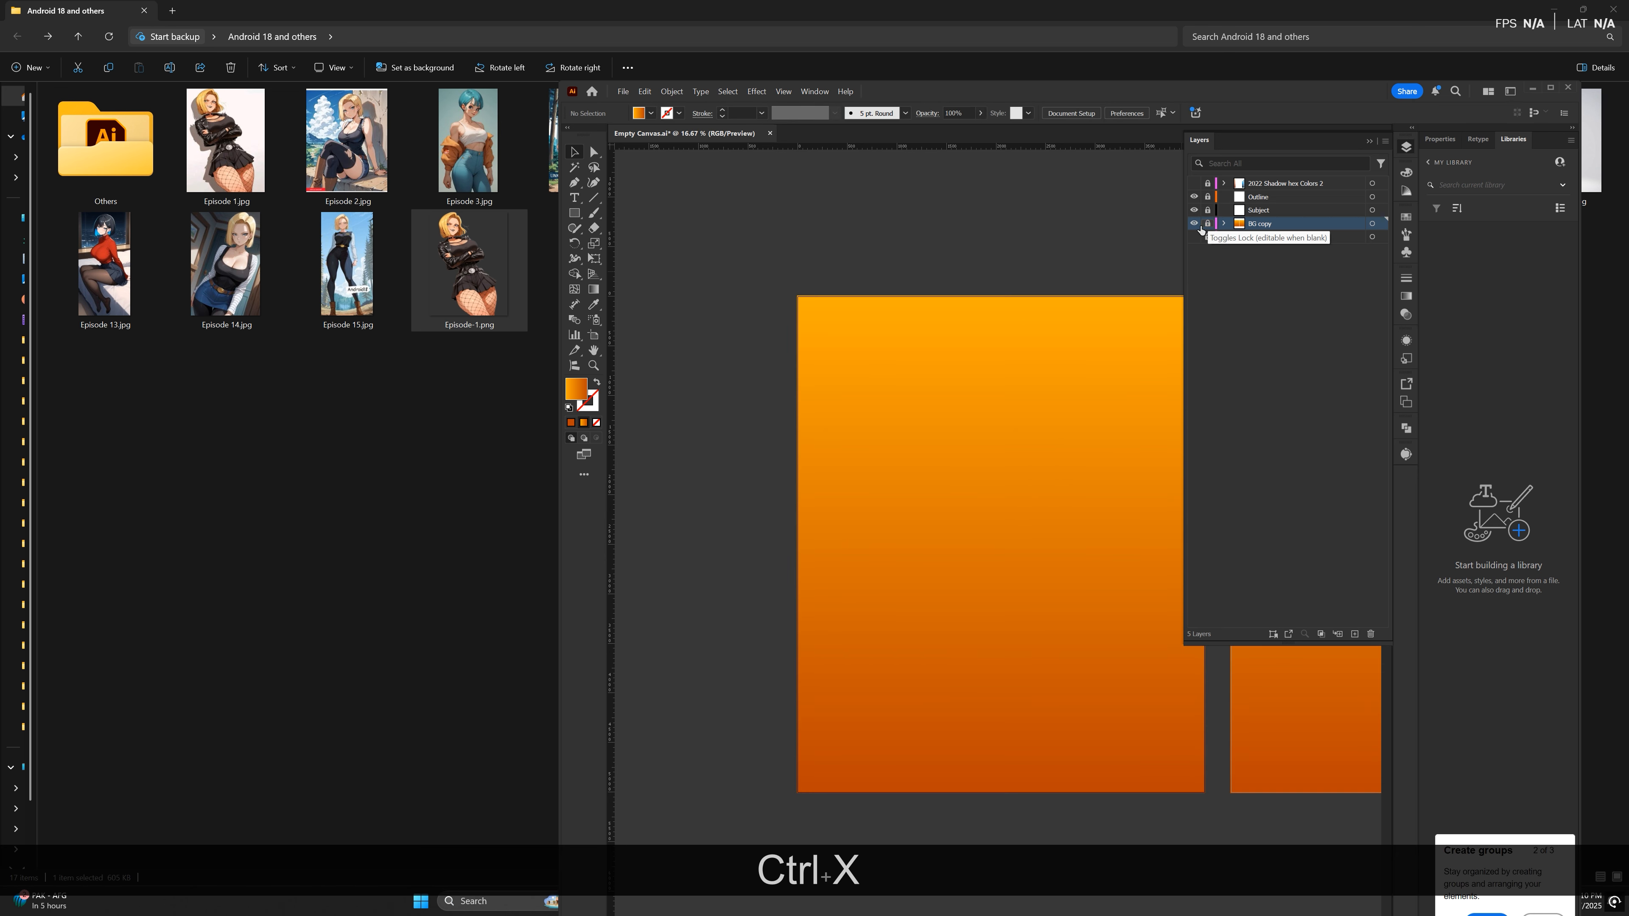
pyautogui.click(1194, 223)
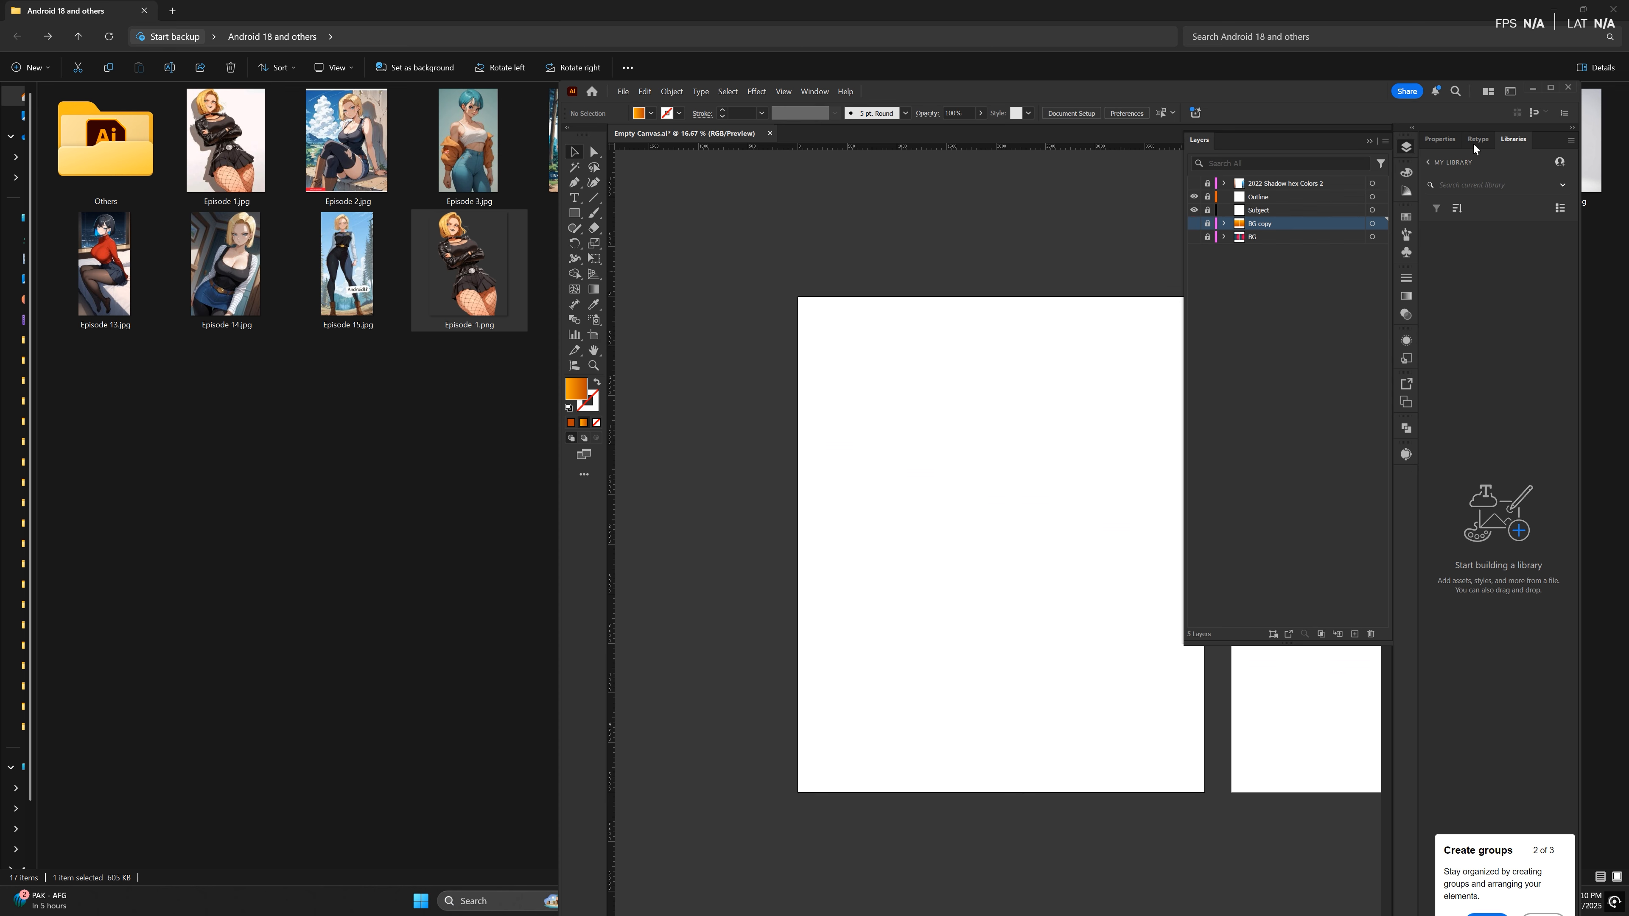
pyautogui.click(1549, 89)
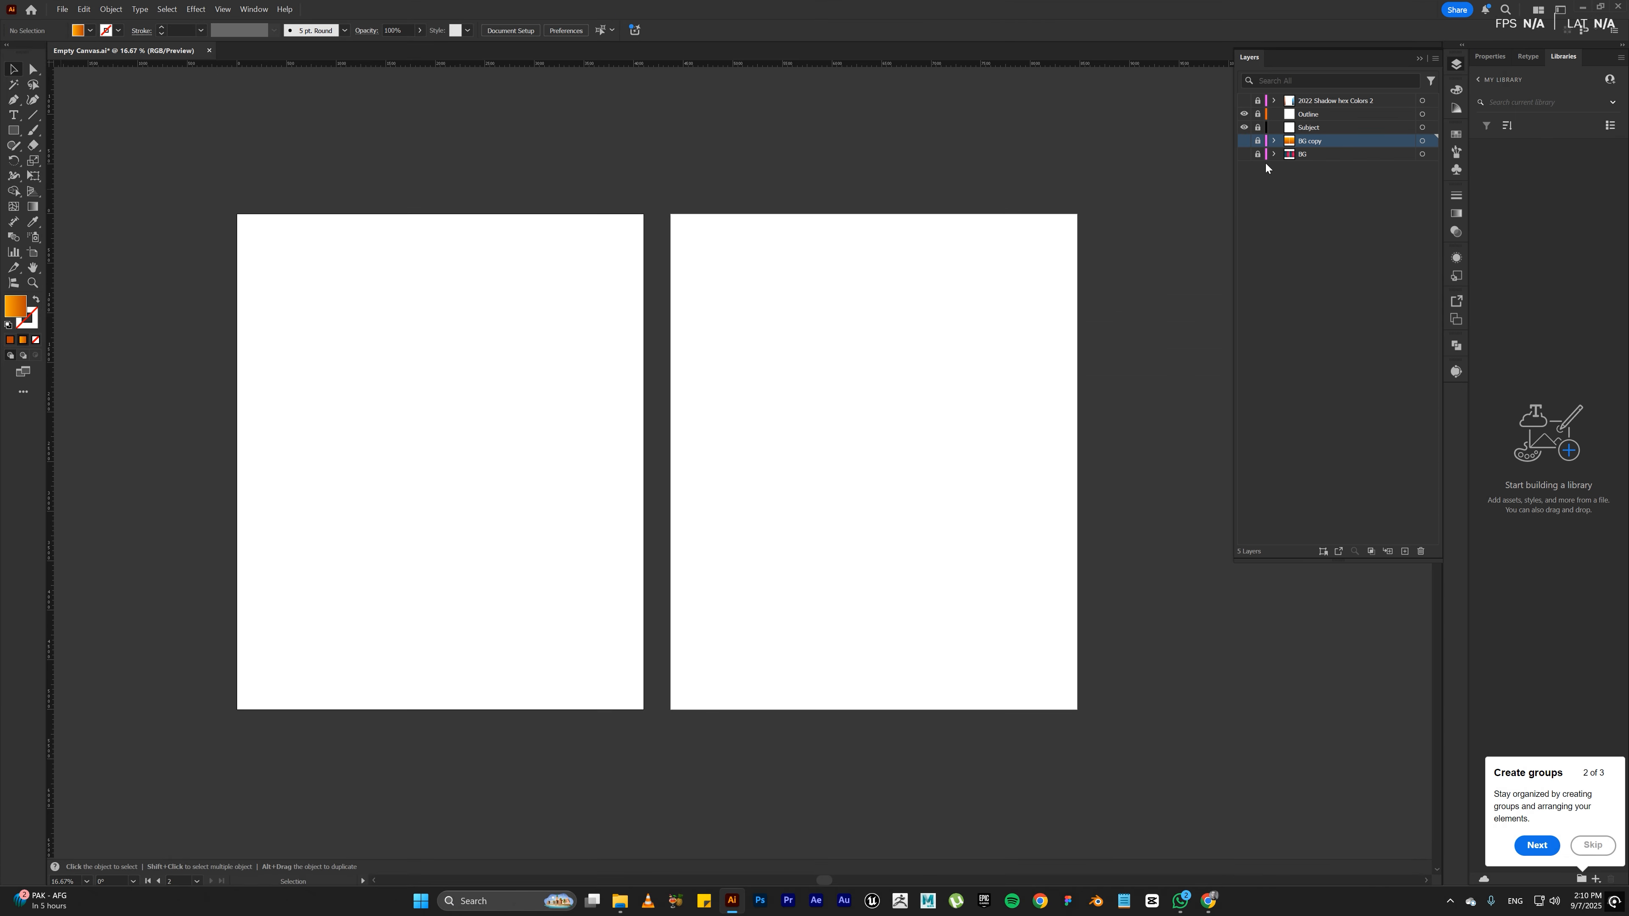
pyautogui.click(1296, 132)
pyautogui.click(1257, 128)
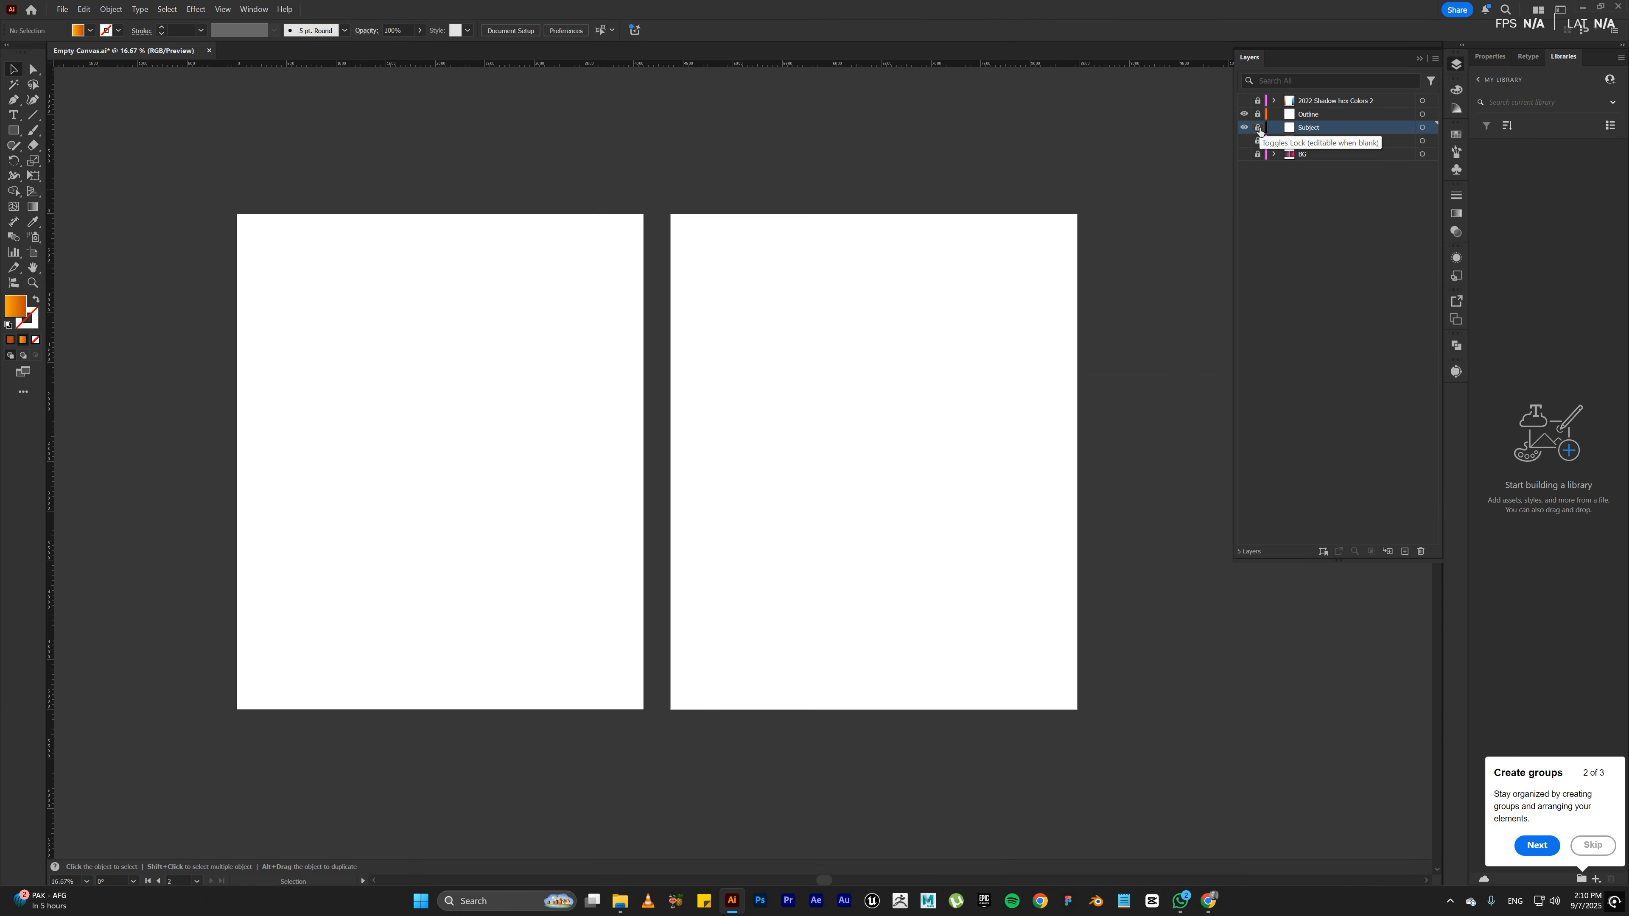
pyautogui.hotkey('ctrl', 'f')
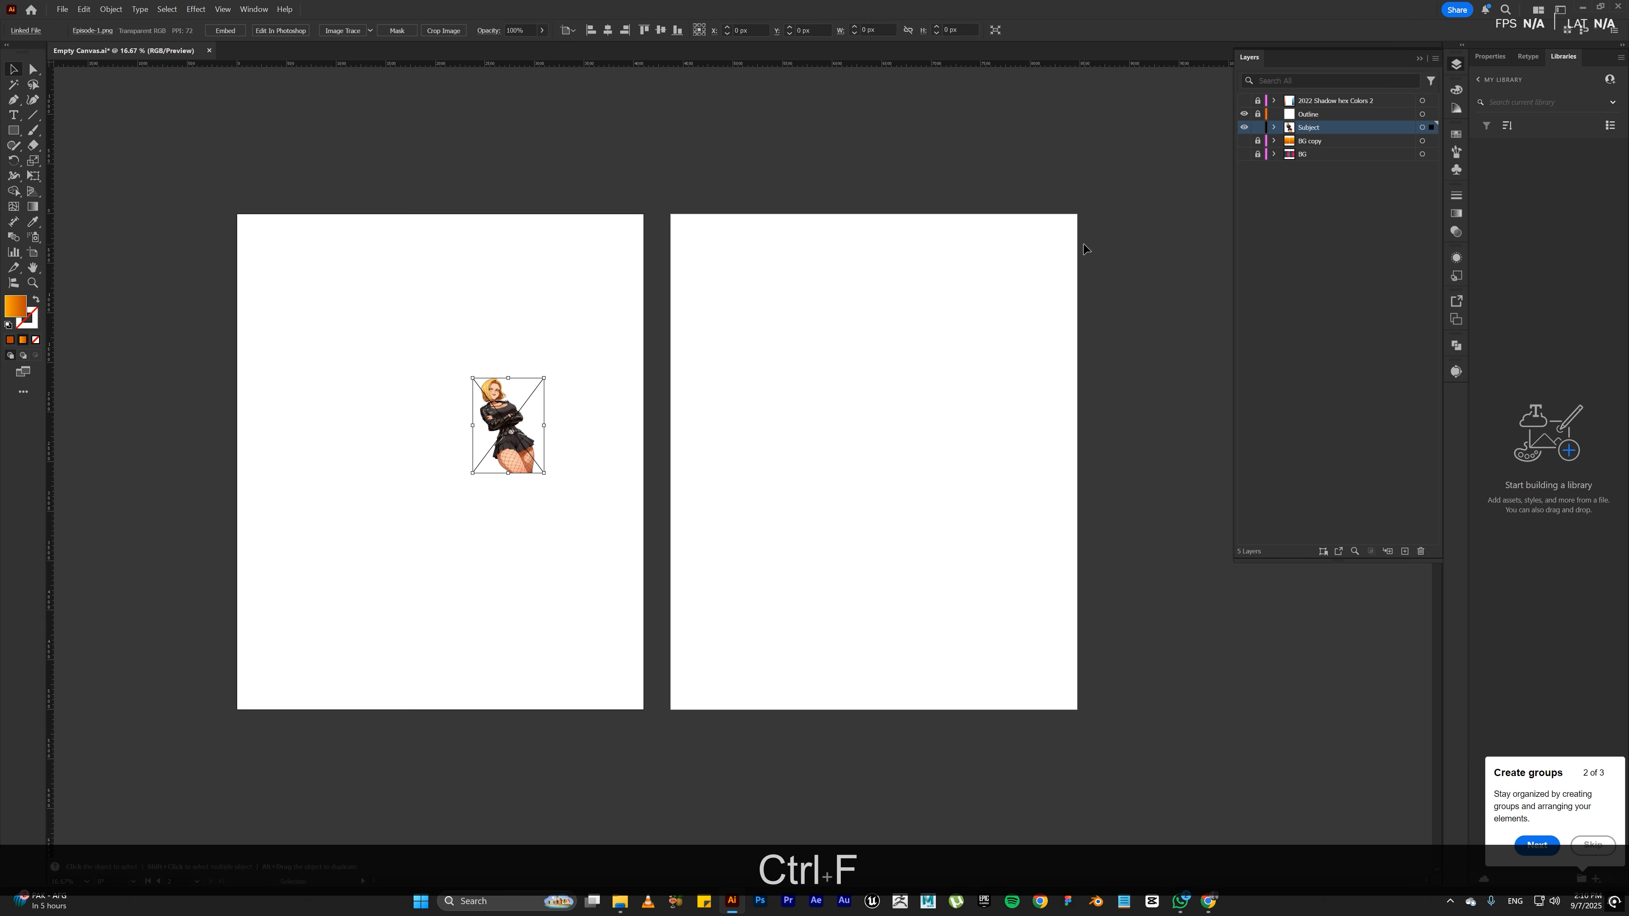
# Step: Enlarge the character image to about 3684 by 4891 px, centred horizontally at the second artboard's lower edge, and lock the Subject layer
pyautogui.moveTo(519, 431); pyautogui.dragTo(887, 704)
pyautogui.moveTo(891, 584); pyautogui.dragTo(892, 591)
pyautogui.click(608, 30)
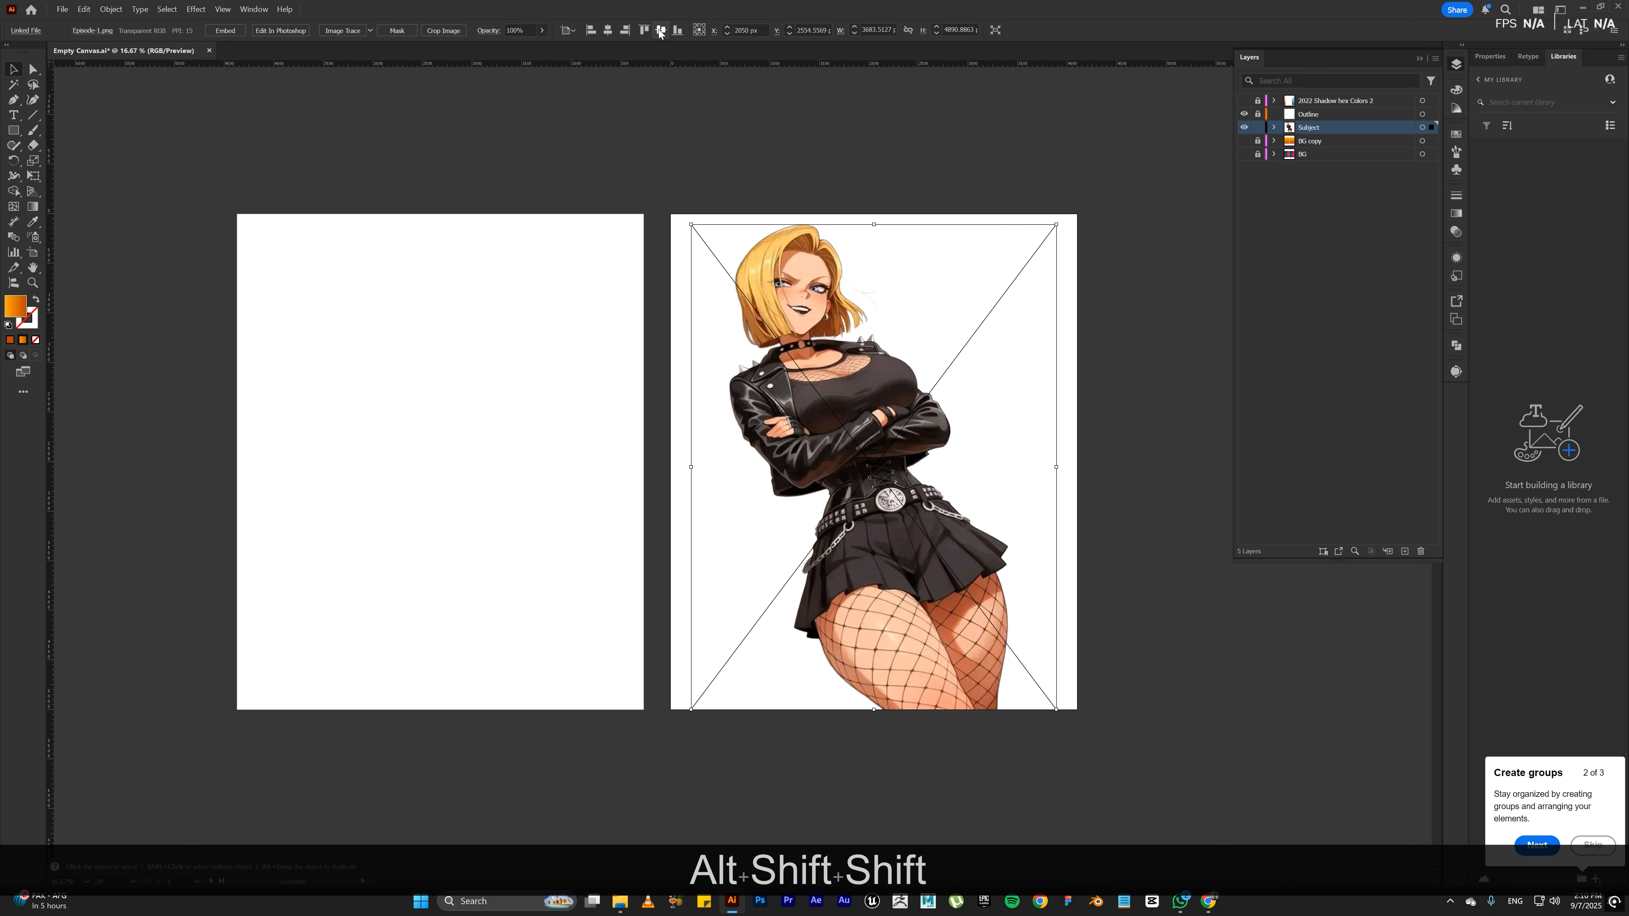
pyautogui.click(660, 30)
pyautogui.moveTo(911, 525); pyautogui.dragTo(911, 532)
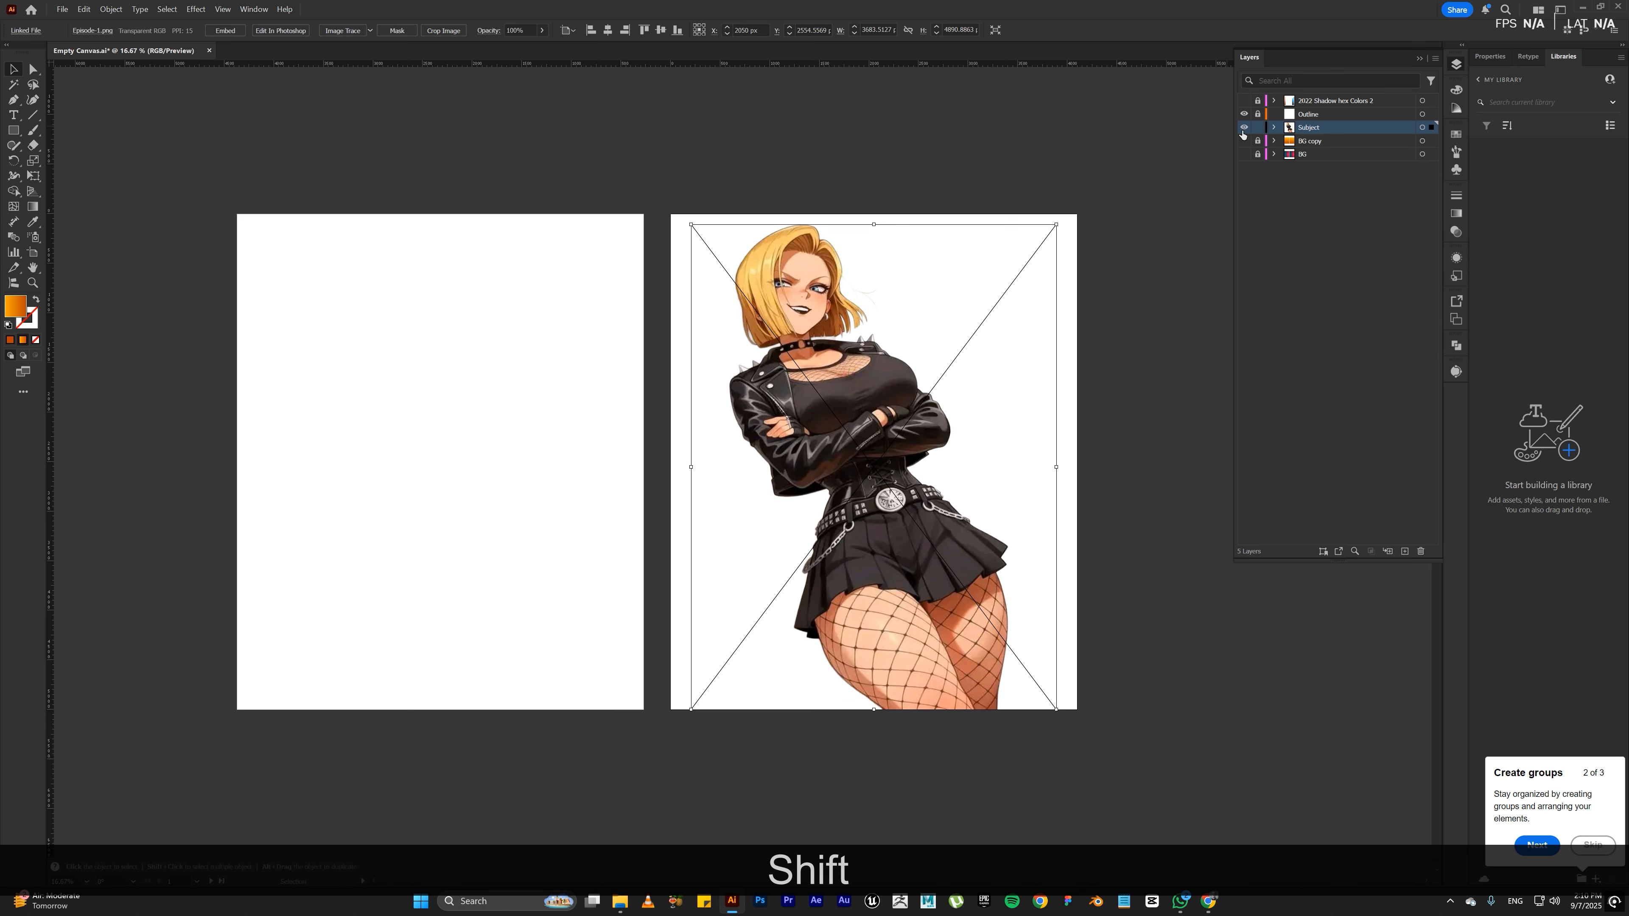
pyautogui.click(1258, 127)
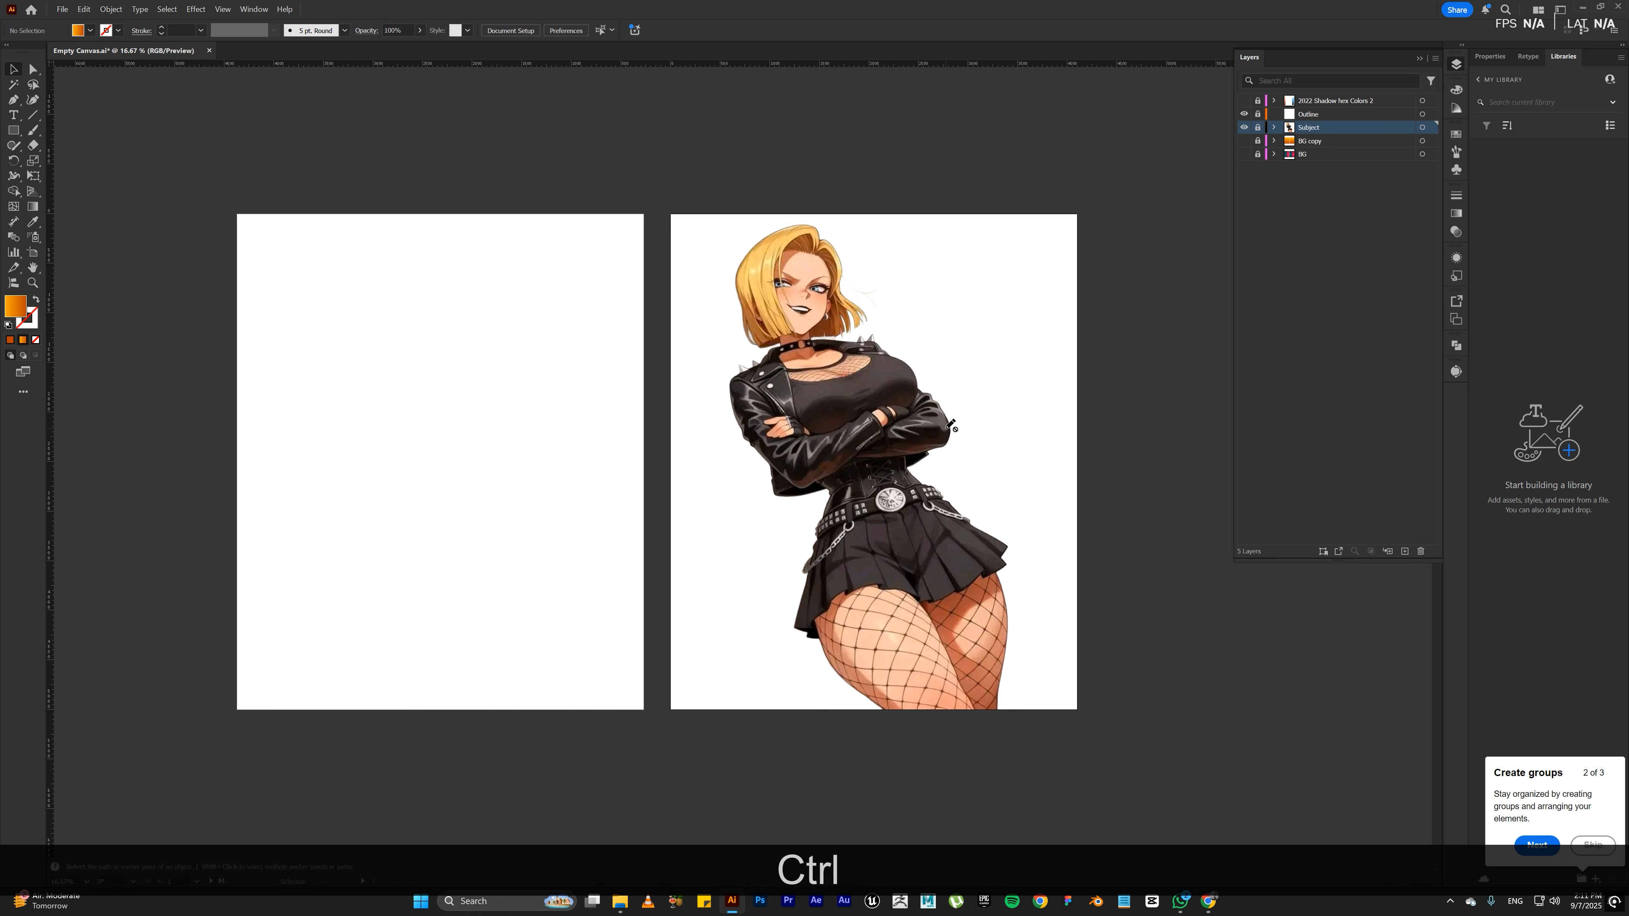
# Step: Unlock the Subject layer, duplicate the character image onto the first artboard at the same height, and relock the layer
pyautogui.press('ctrl+KP_Add')
pyautogui.press('space')
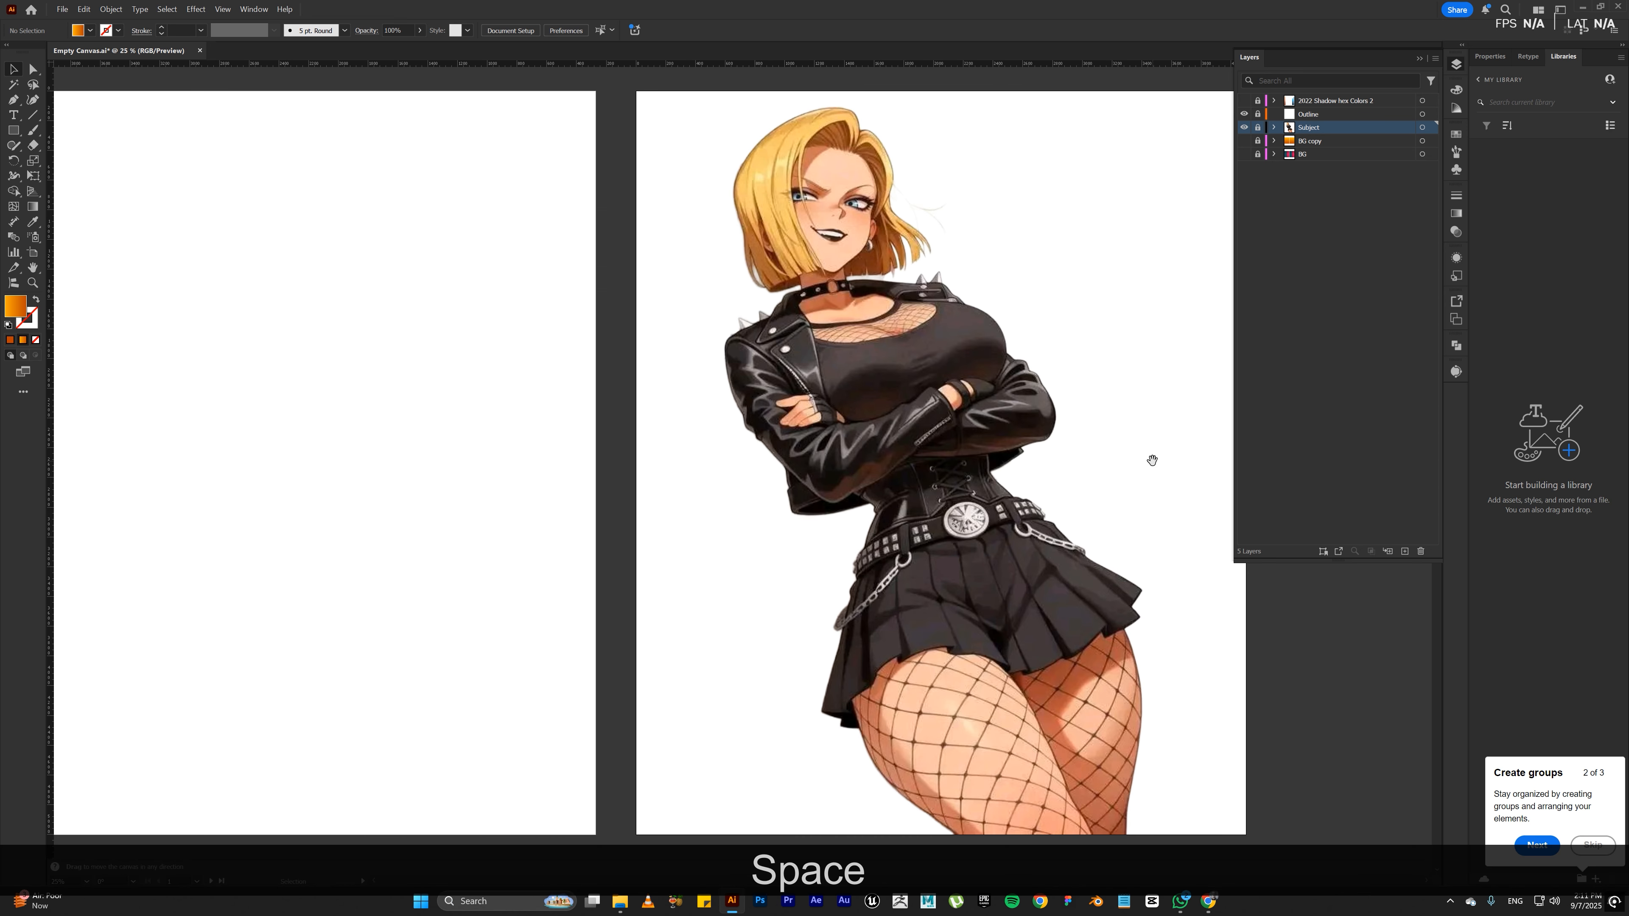
pyautogui.moveTo(1152, 456); pyautogui.dragTo(910, 443)
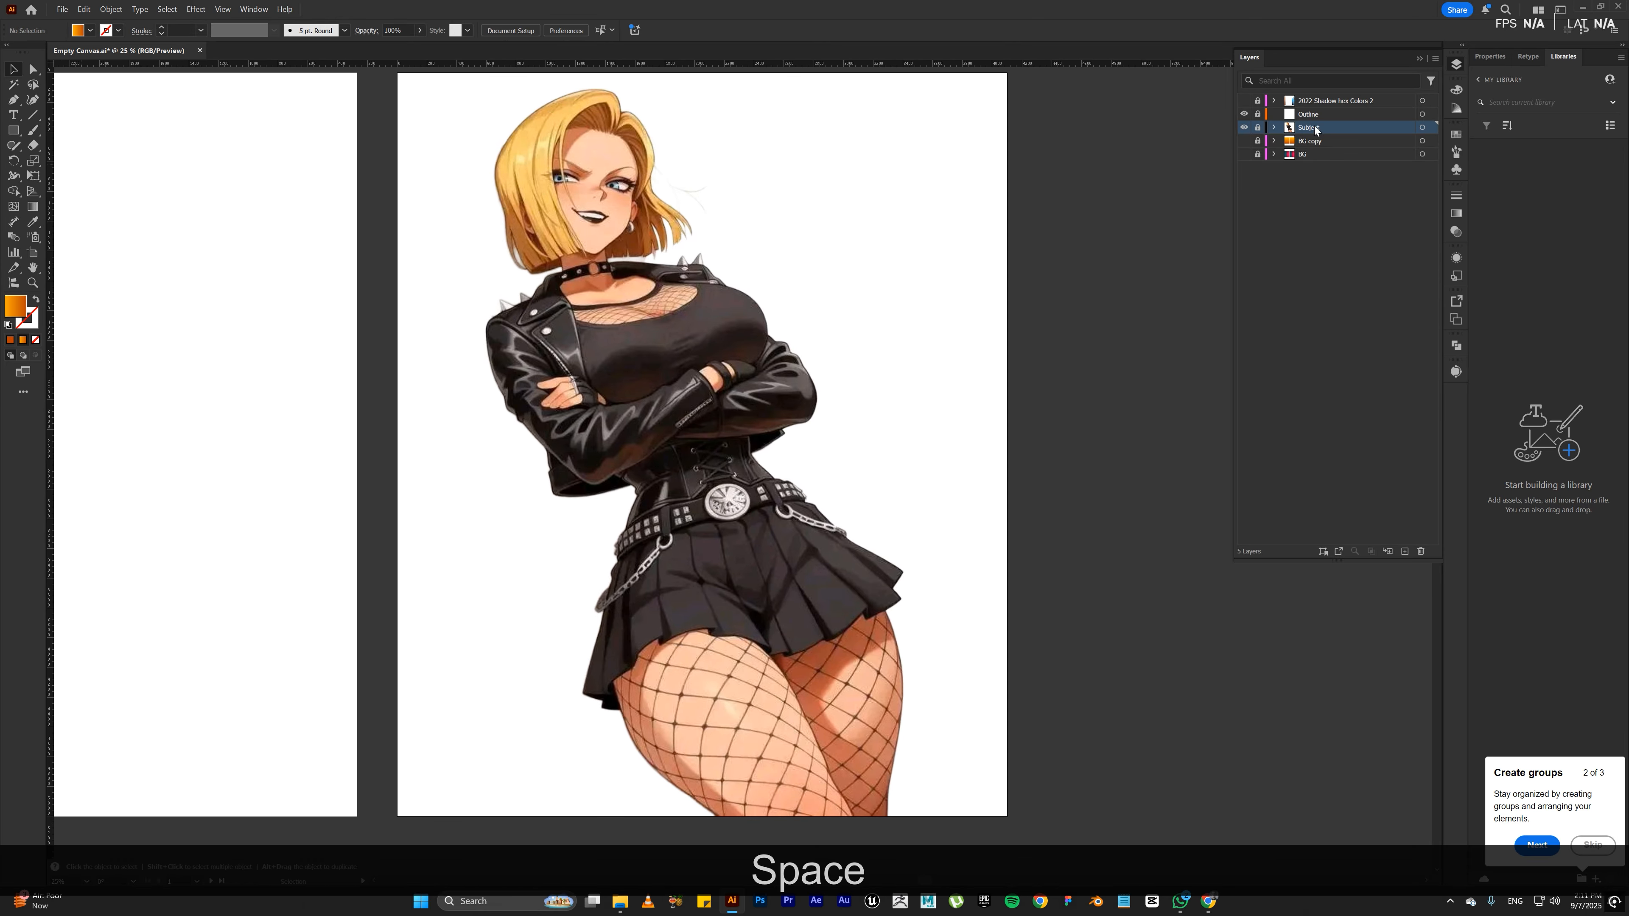
pyautogui.click(1257, 127)
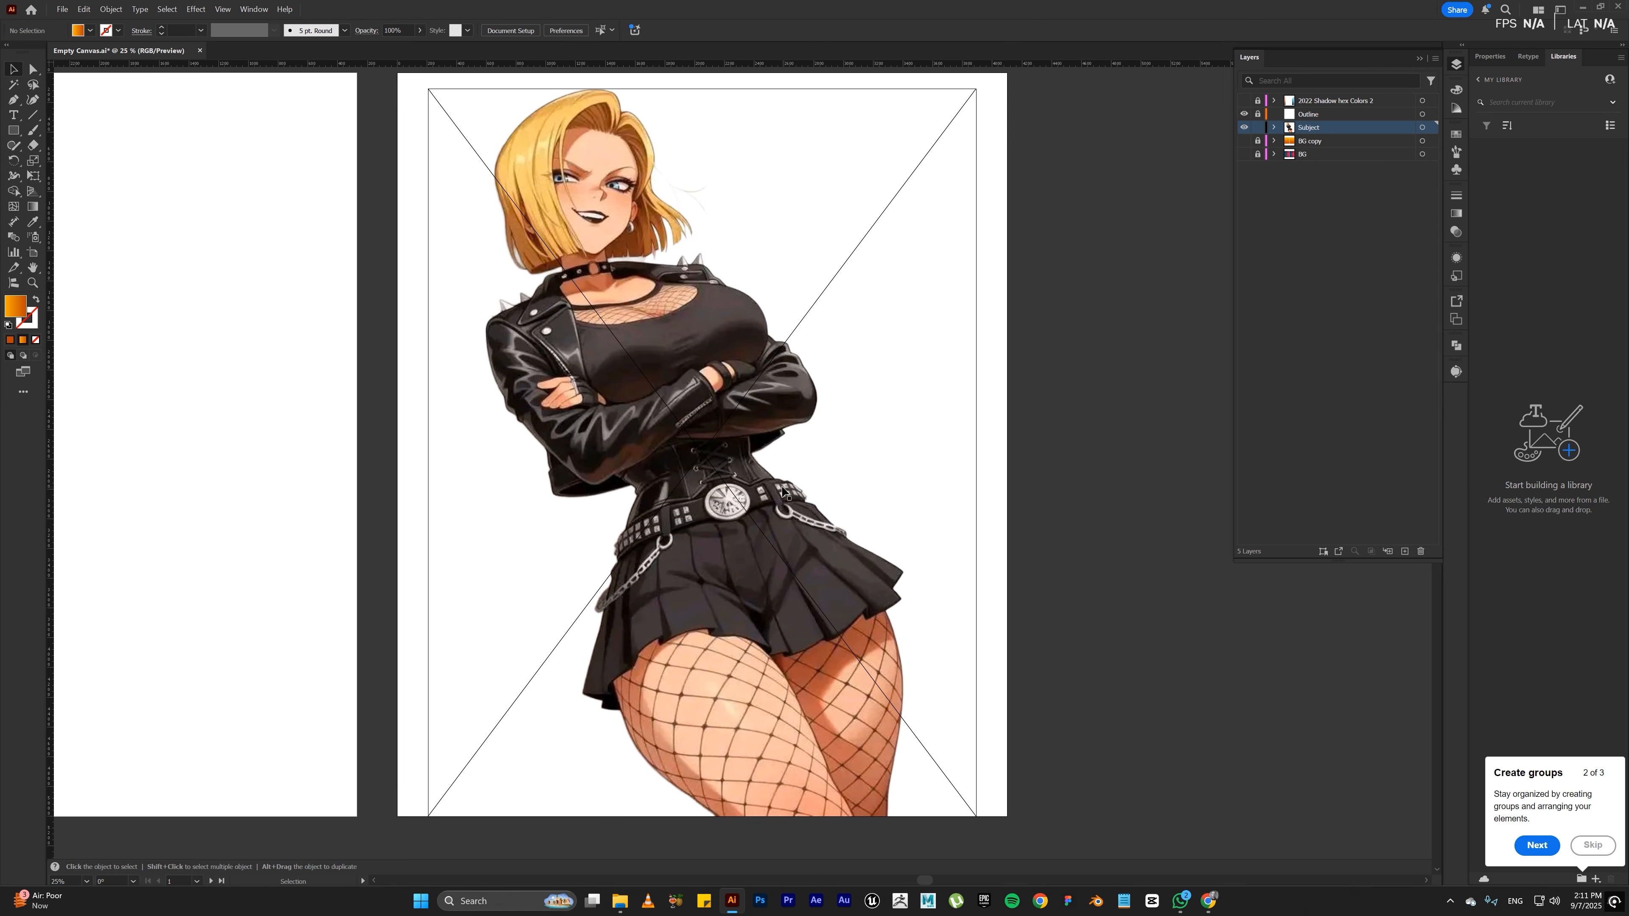
pyautogui.press('ctrl+alt+KP_Subtract')
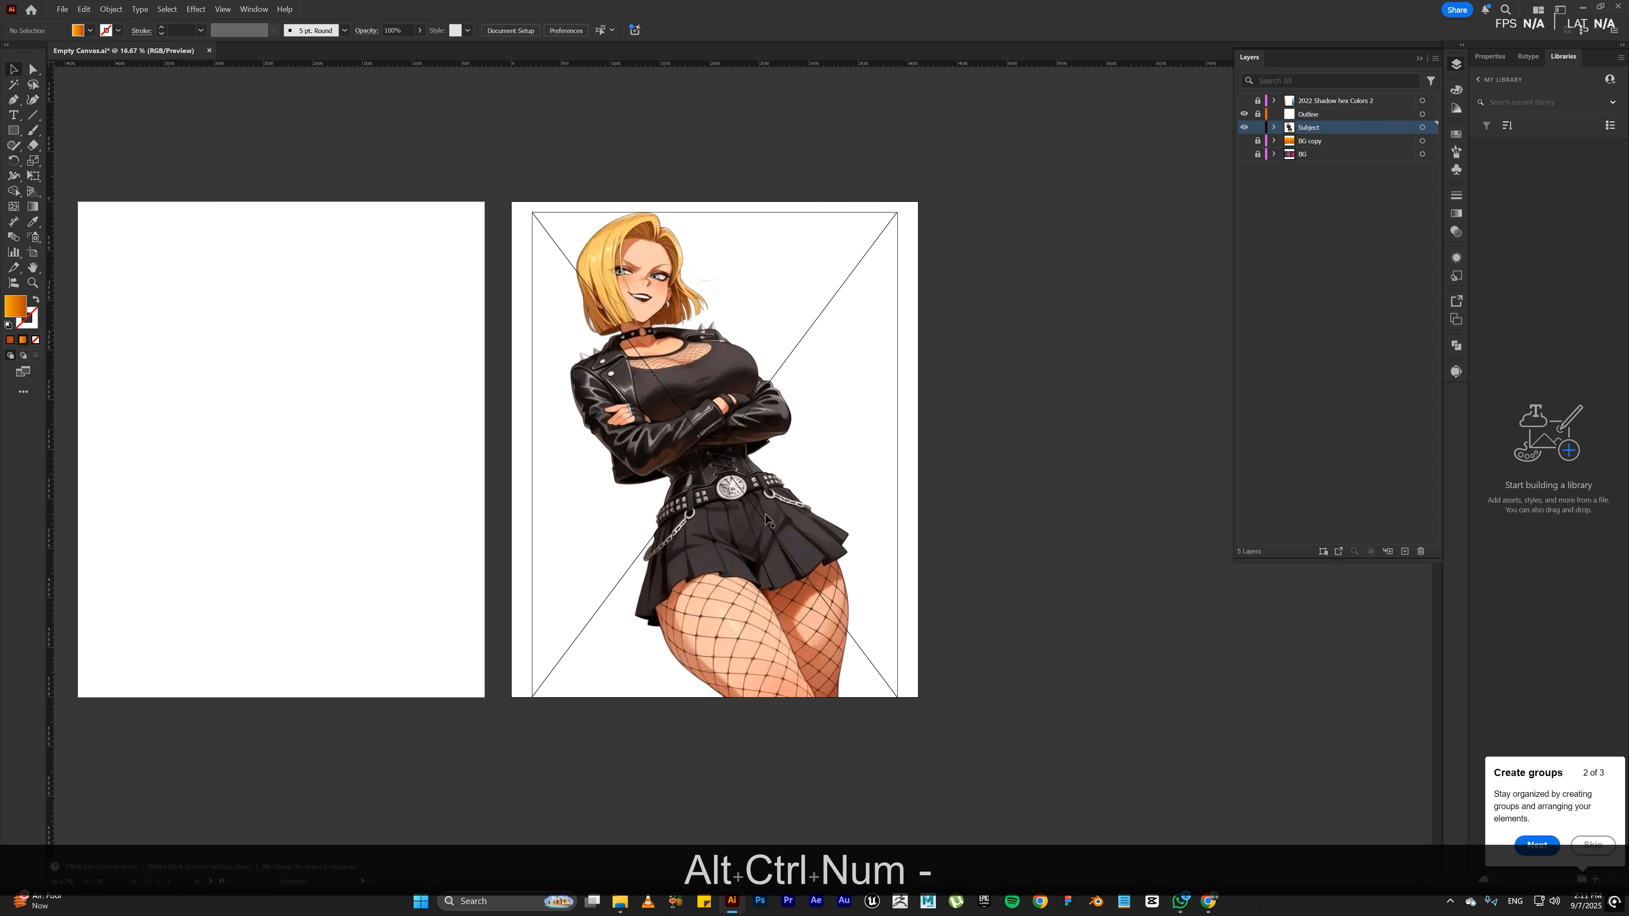
pyautogui.moveTo(767, 519); pyautogui.dragTo(333, 529)
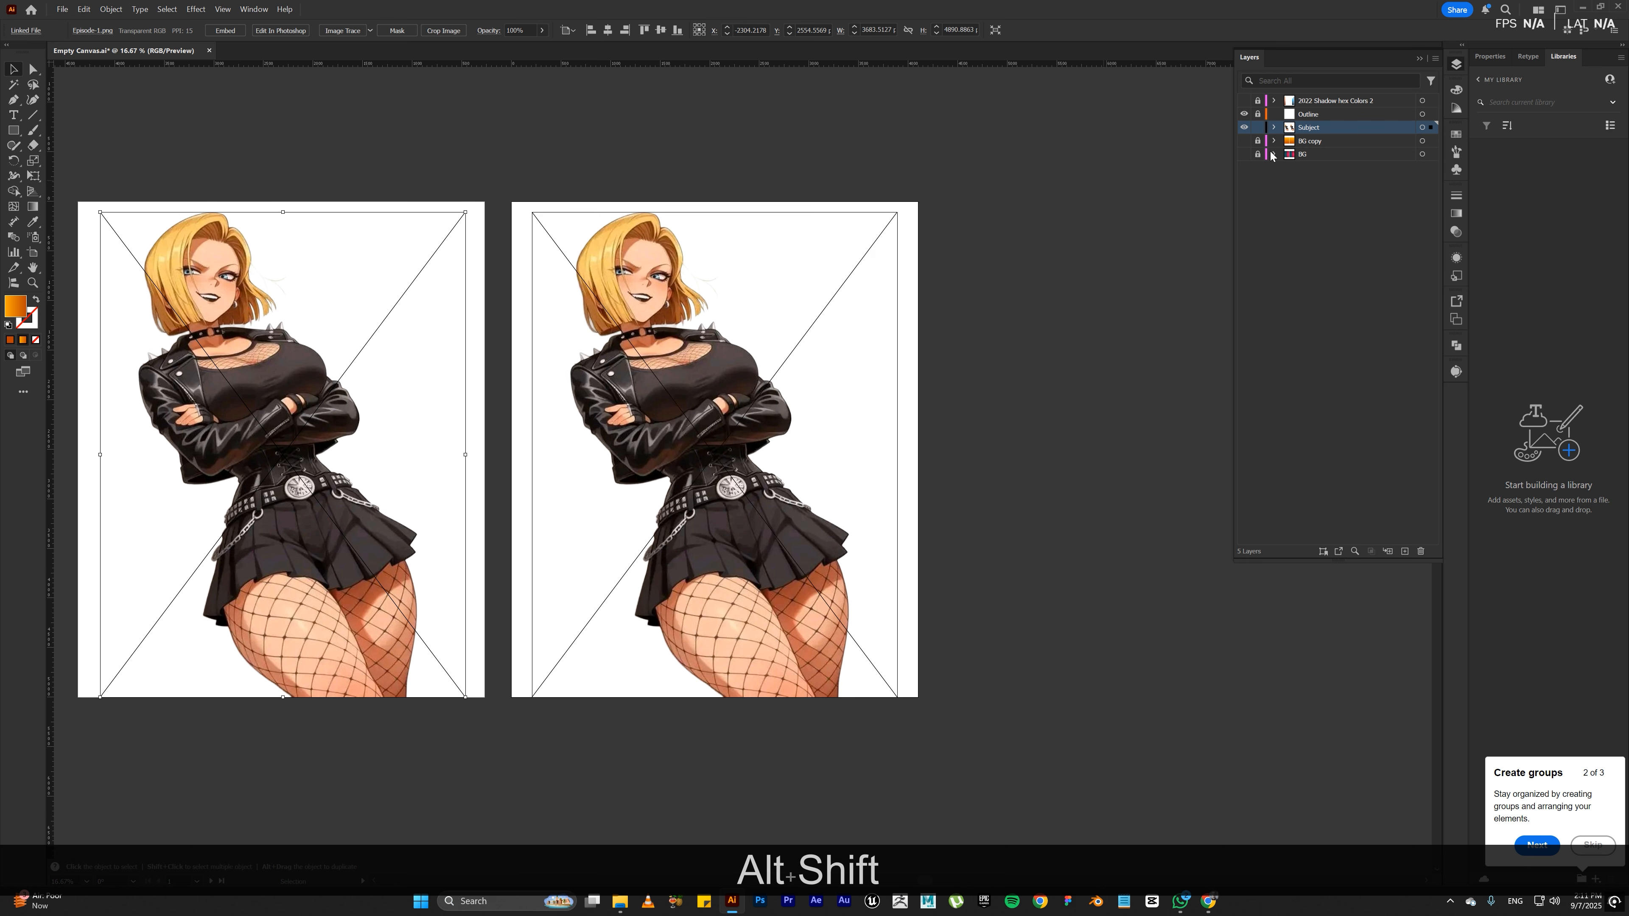
pyautogui.click(1257, 128)
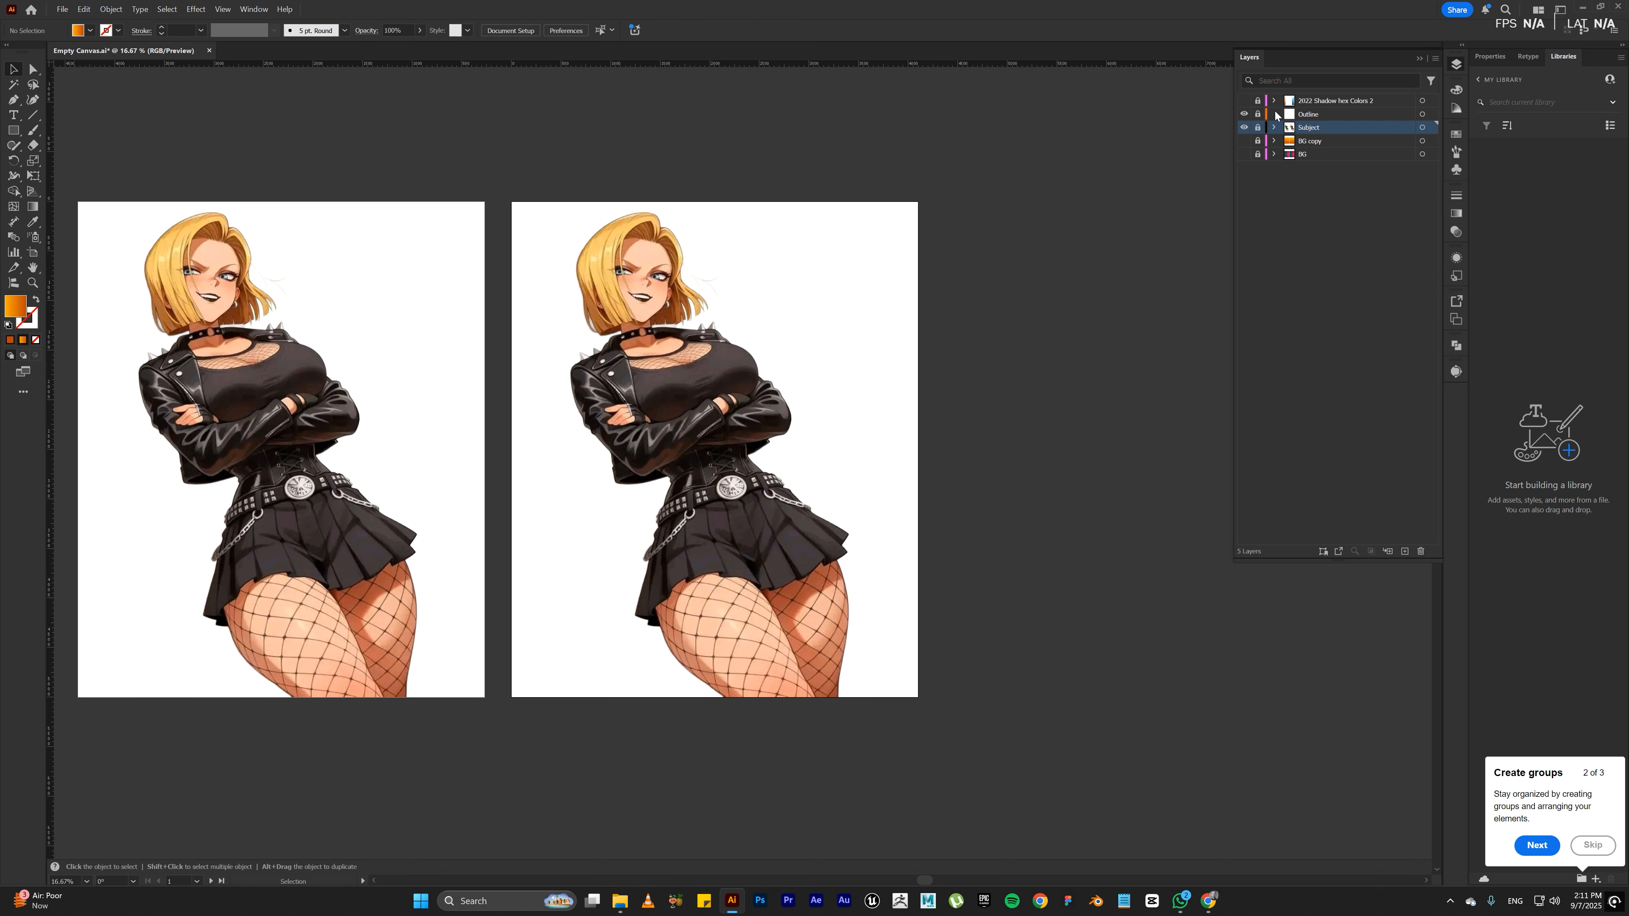
# Step: Activate and unlock the Outline layer, and set the Paintbrush to the black tapered oval art brush
pyautogui.click(1325, 117)
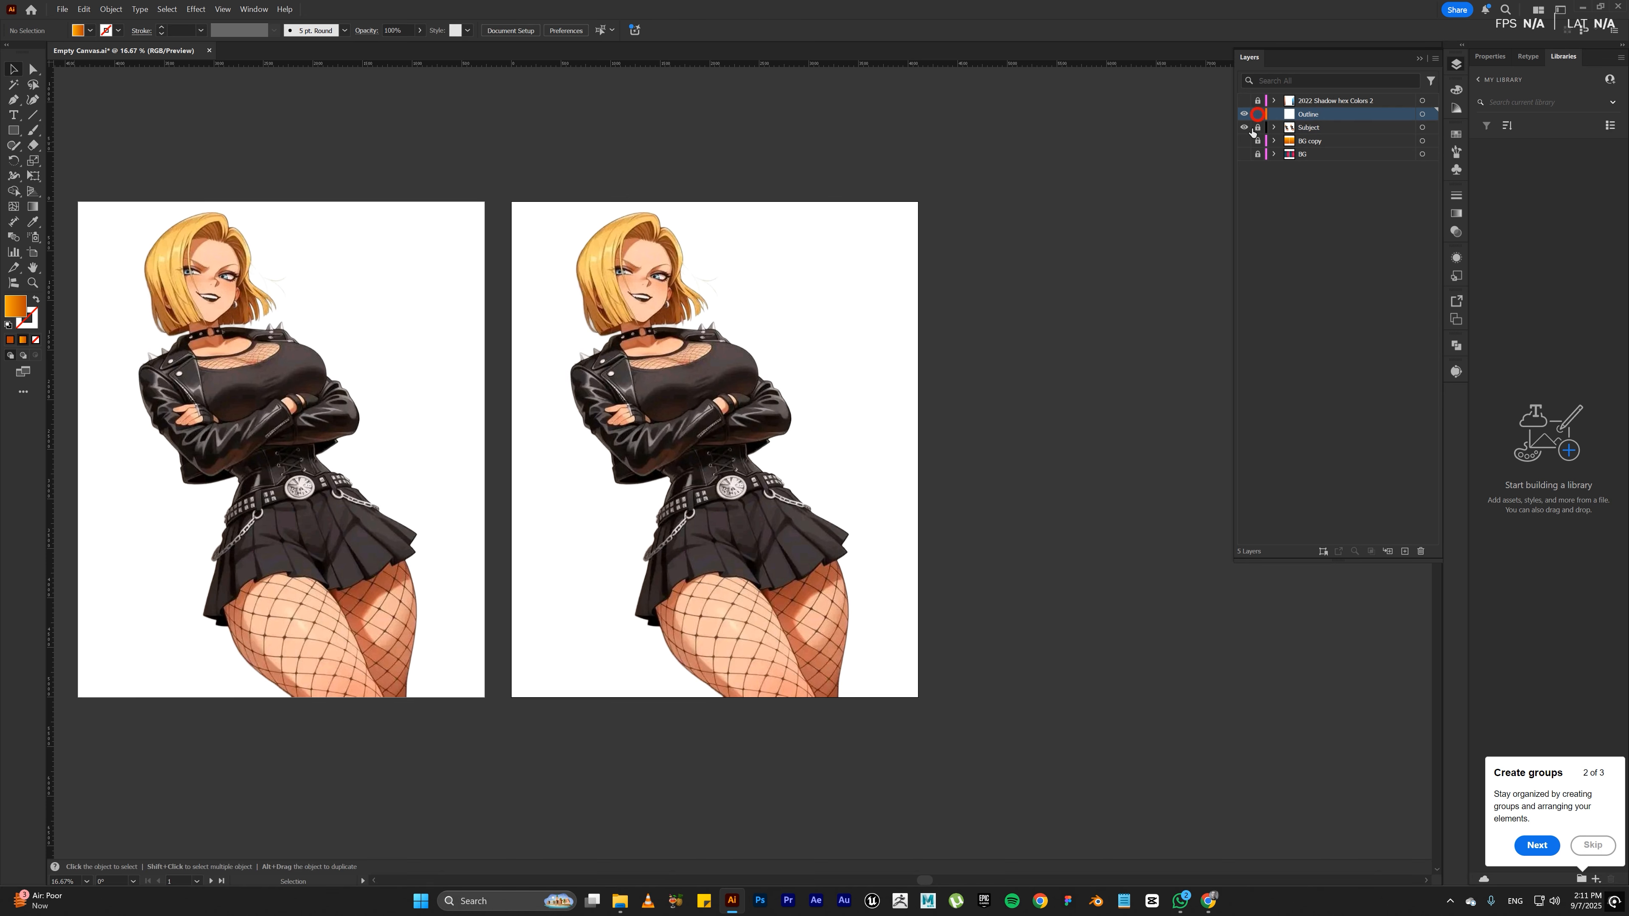
pyautogui.press('ctrl+KP_Add')
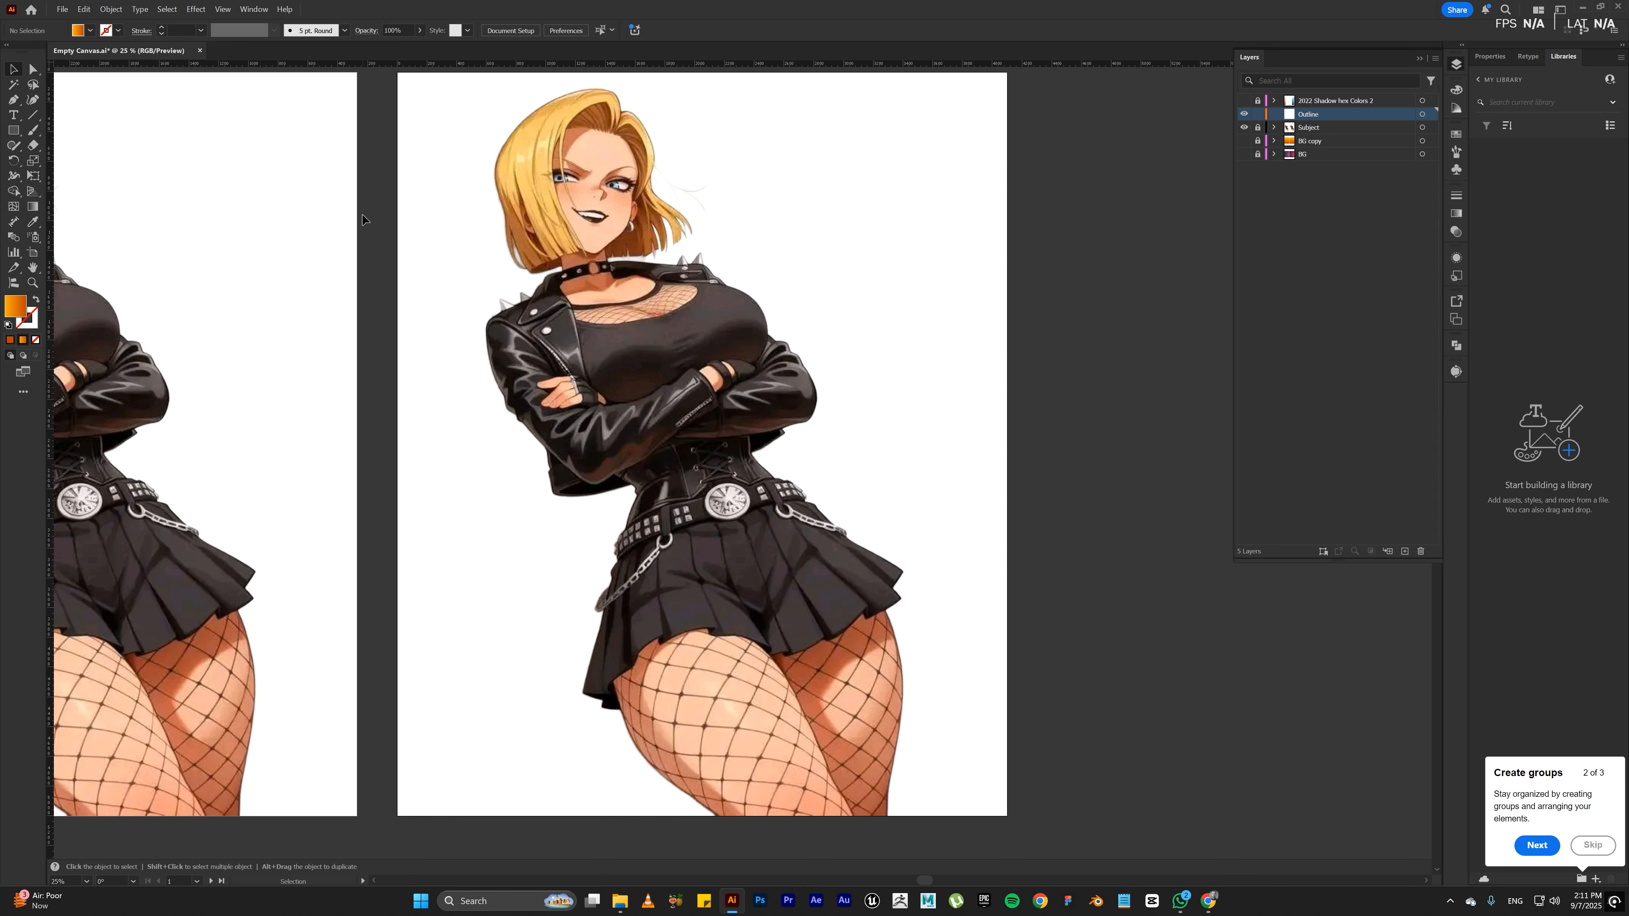
pyautogui.press('b')
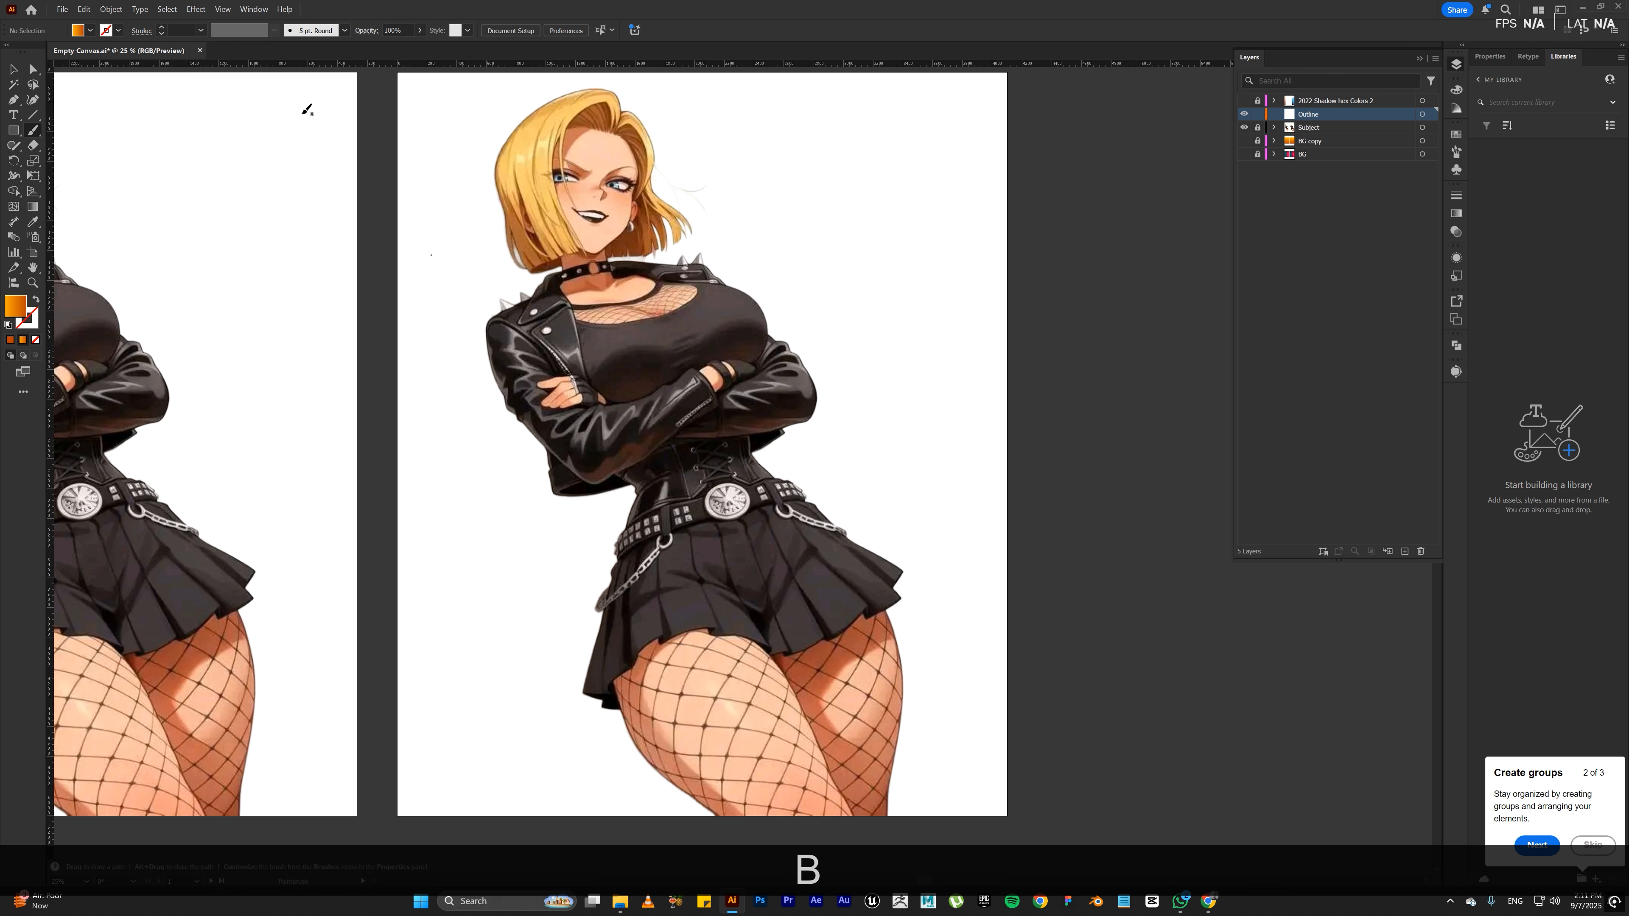
pyautogui.click(315, 33)
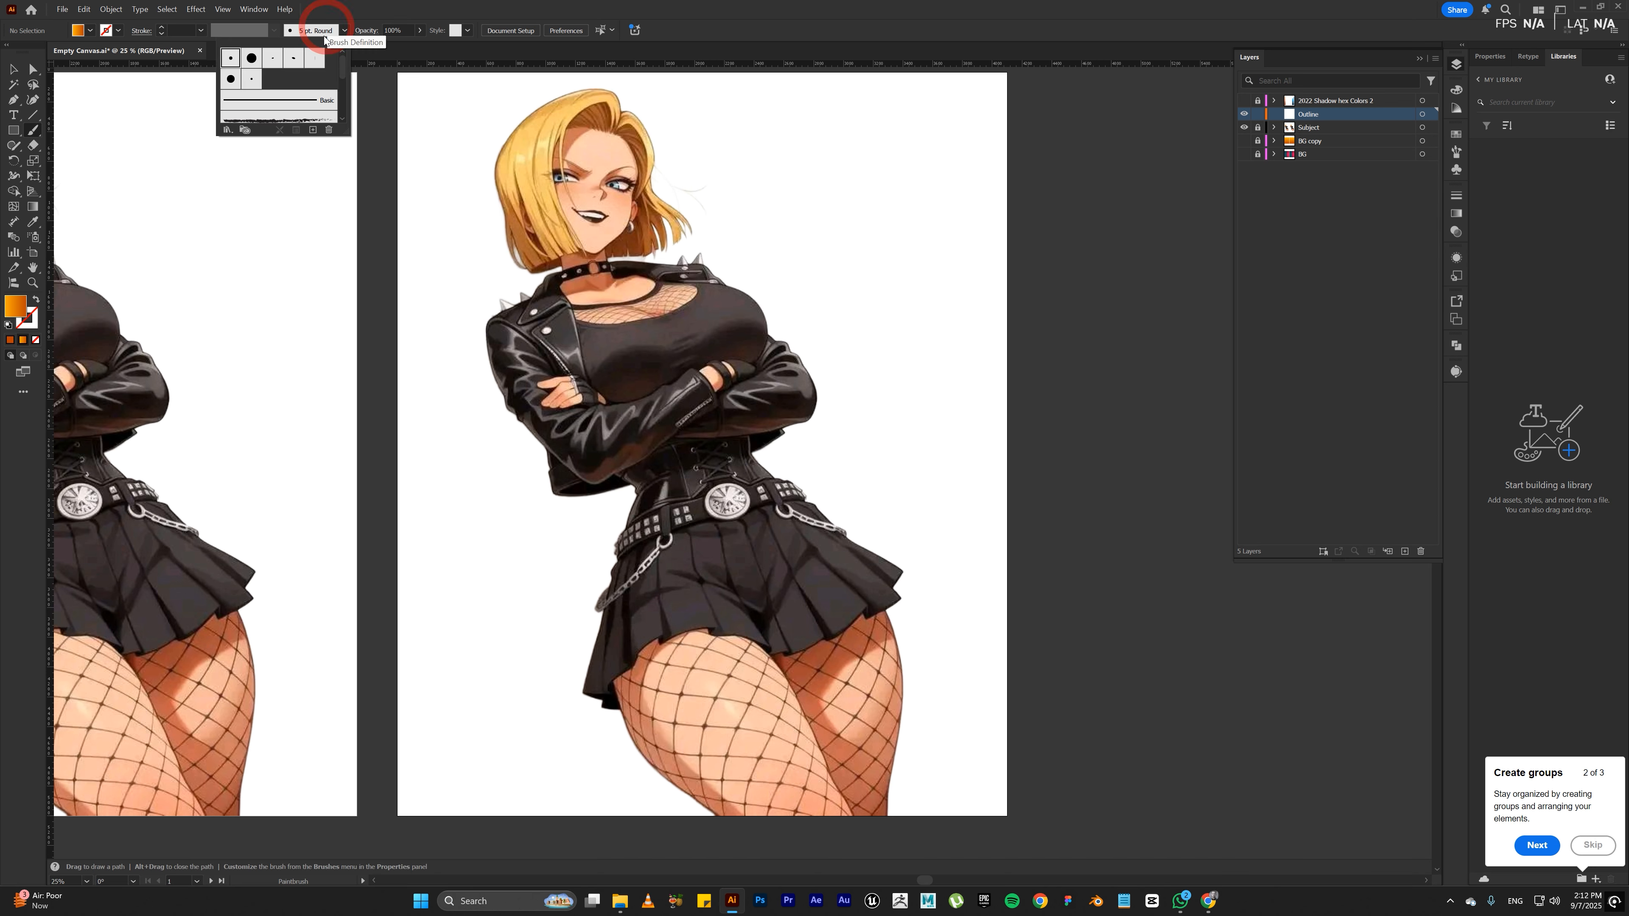
pyautogui.scroll(-2, 319, 86)
pyautogui.click(308, 88)
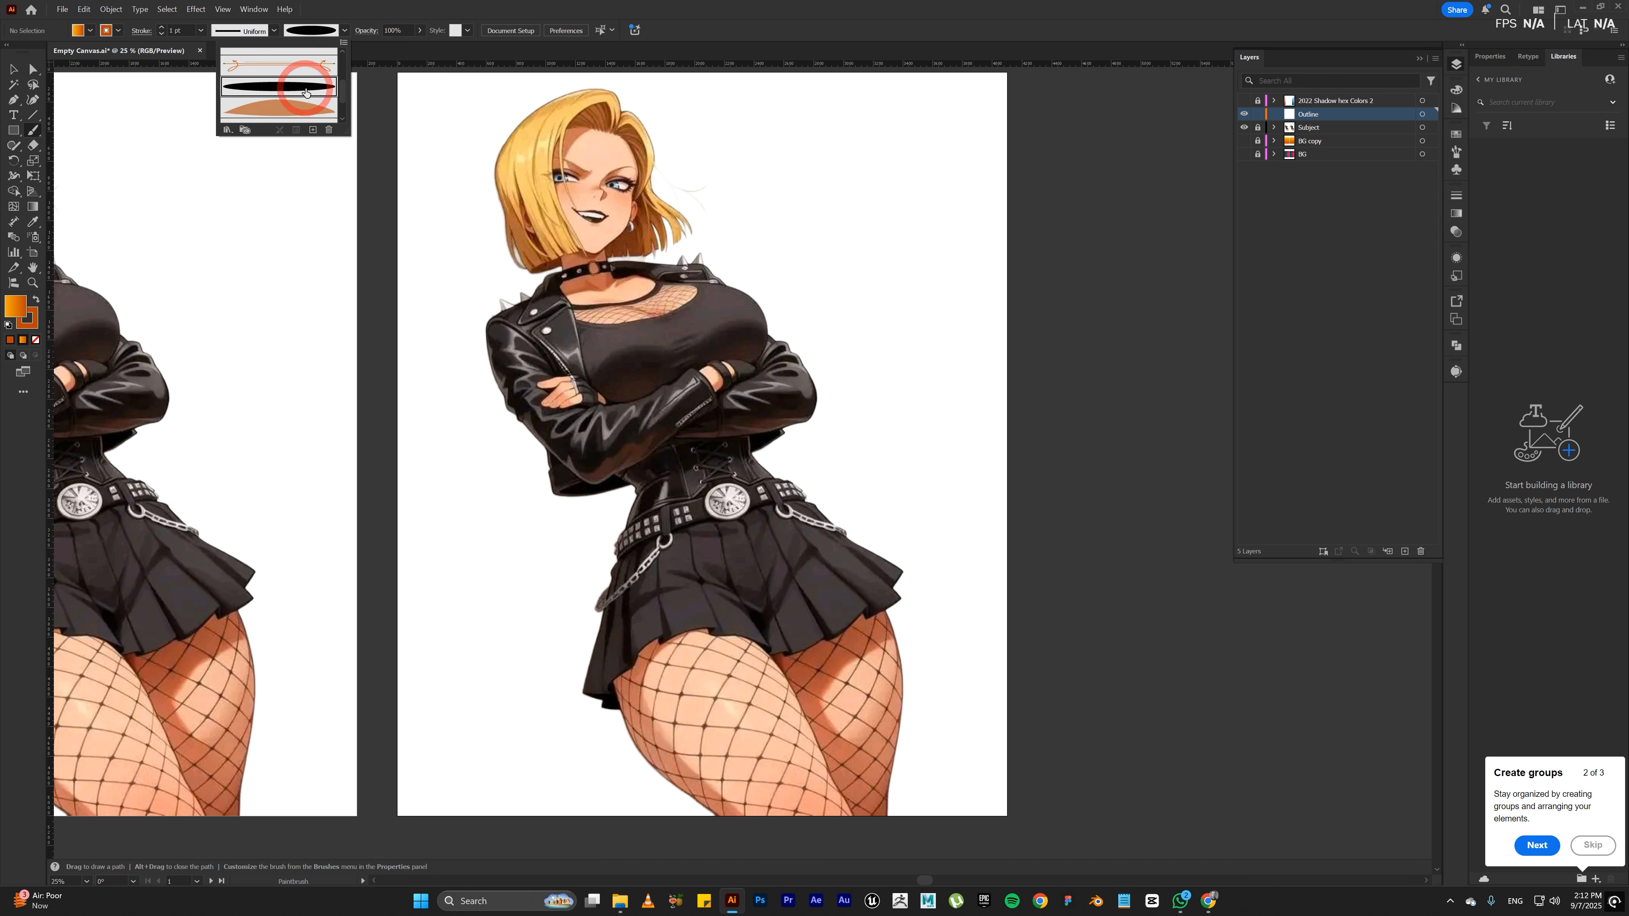
pyautogui.click(678, 319)
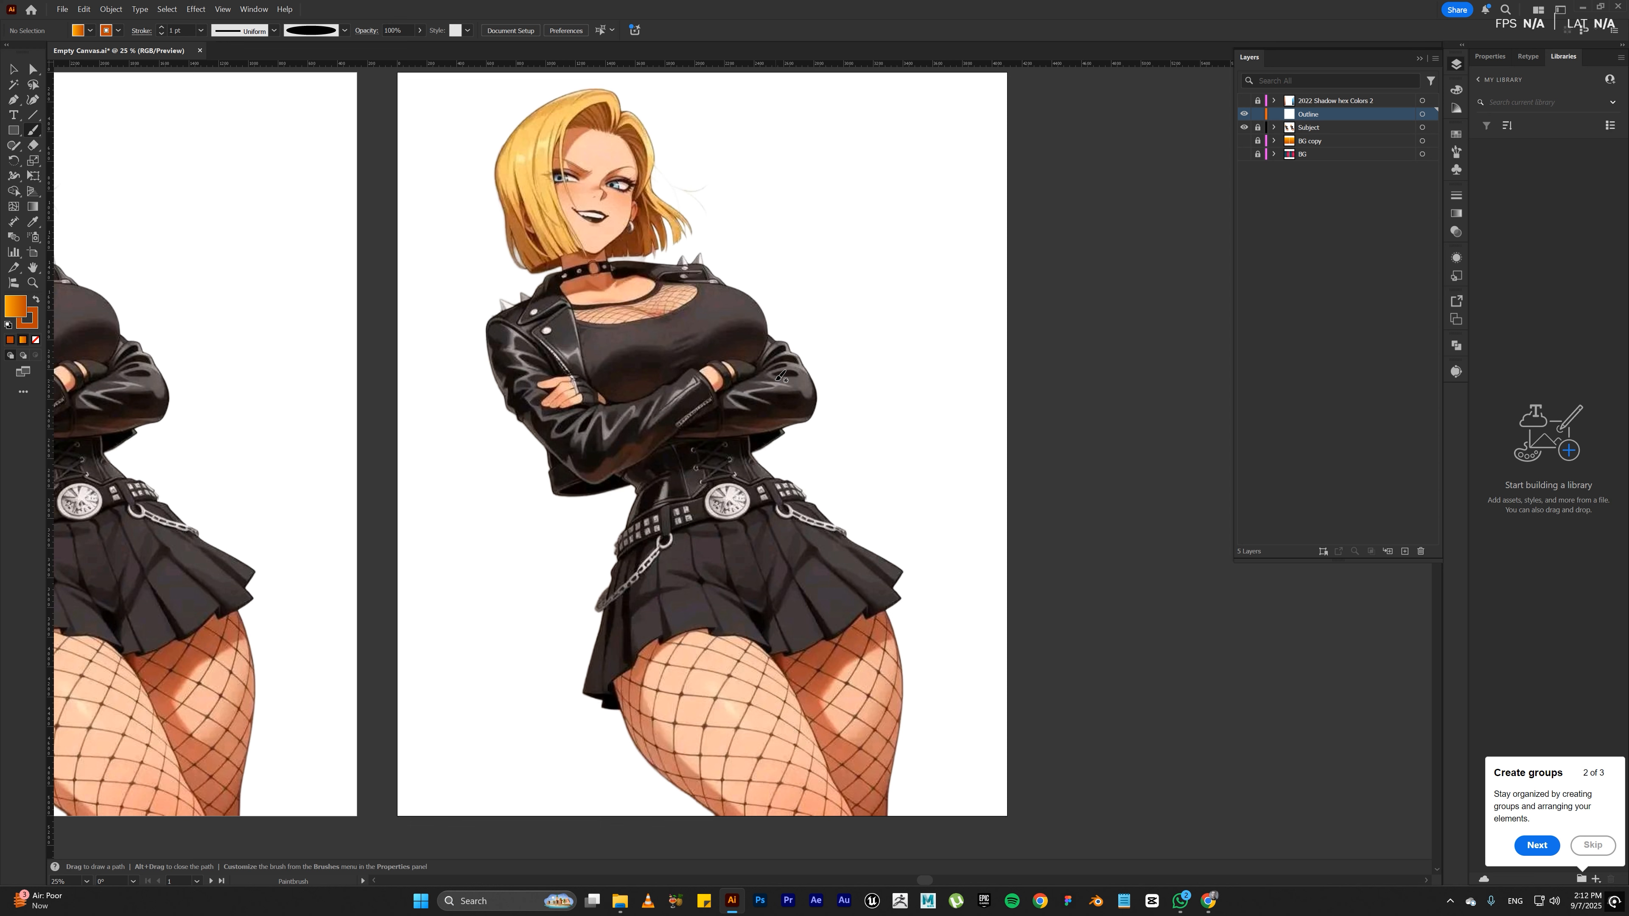
# Step: Set the stroke weight for the outline brush to 3 pt
pyautogui.press('v')
pyautogui.click(186, 31)
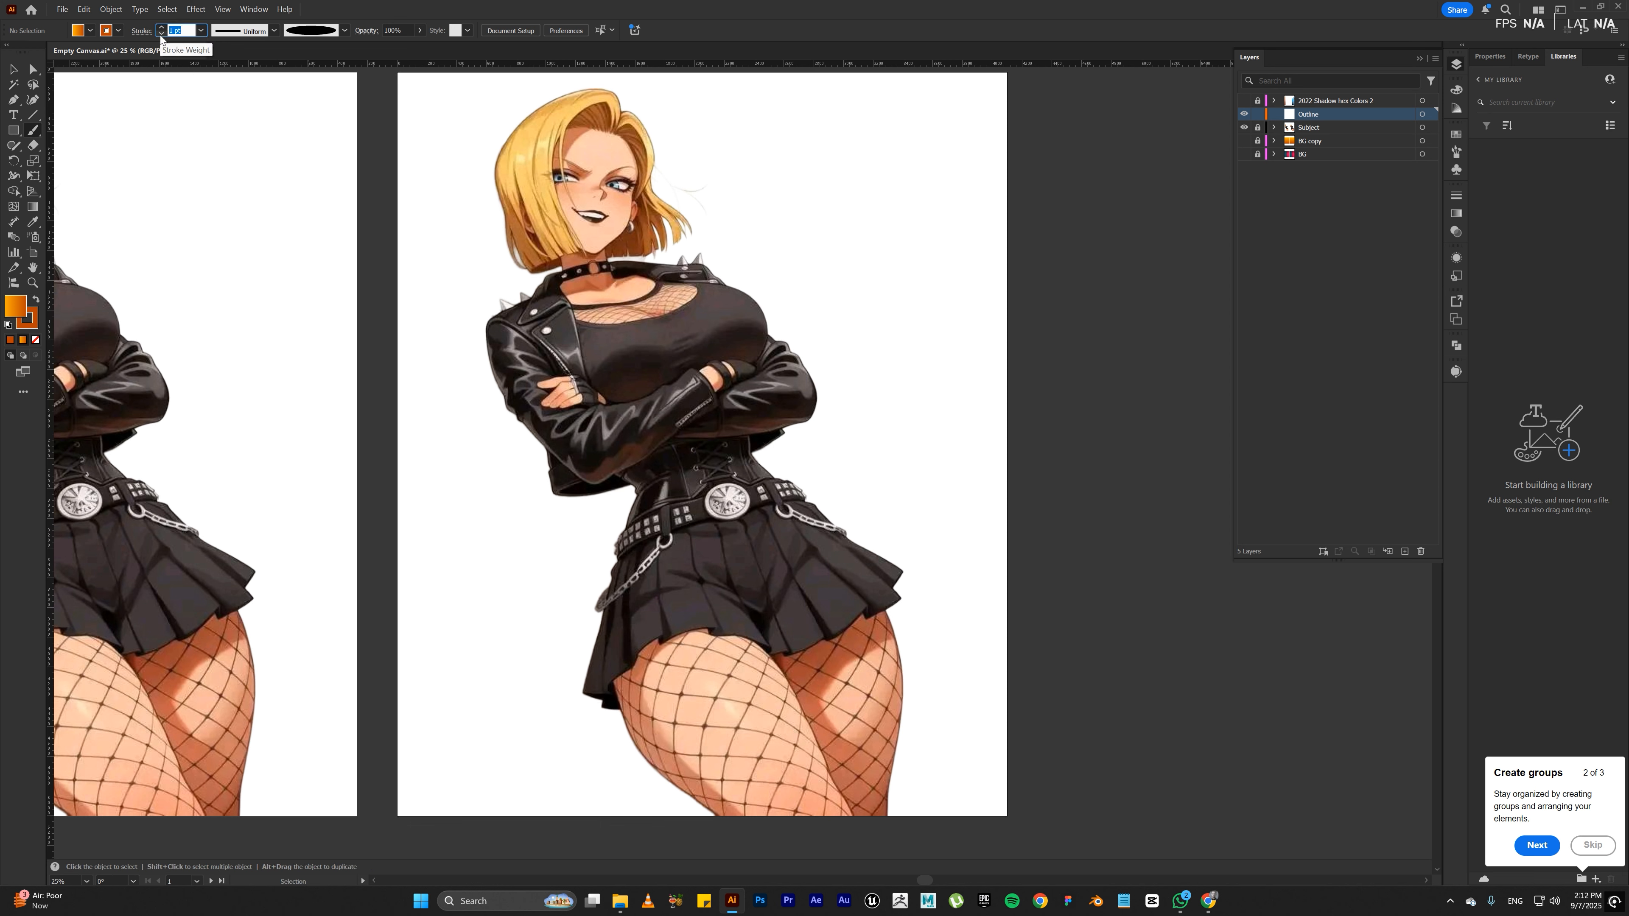
pyautogui.write('3')
pyautogui.press('Return')
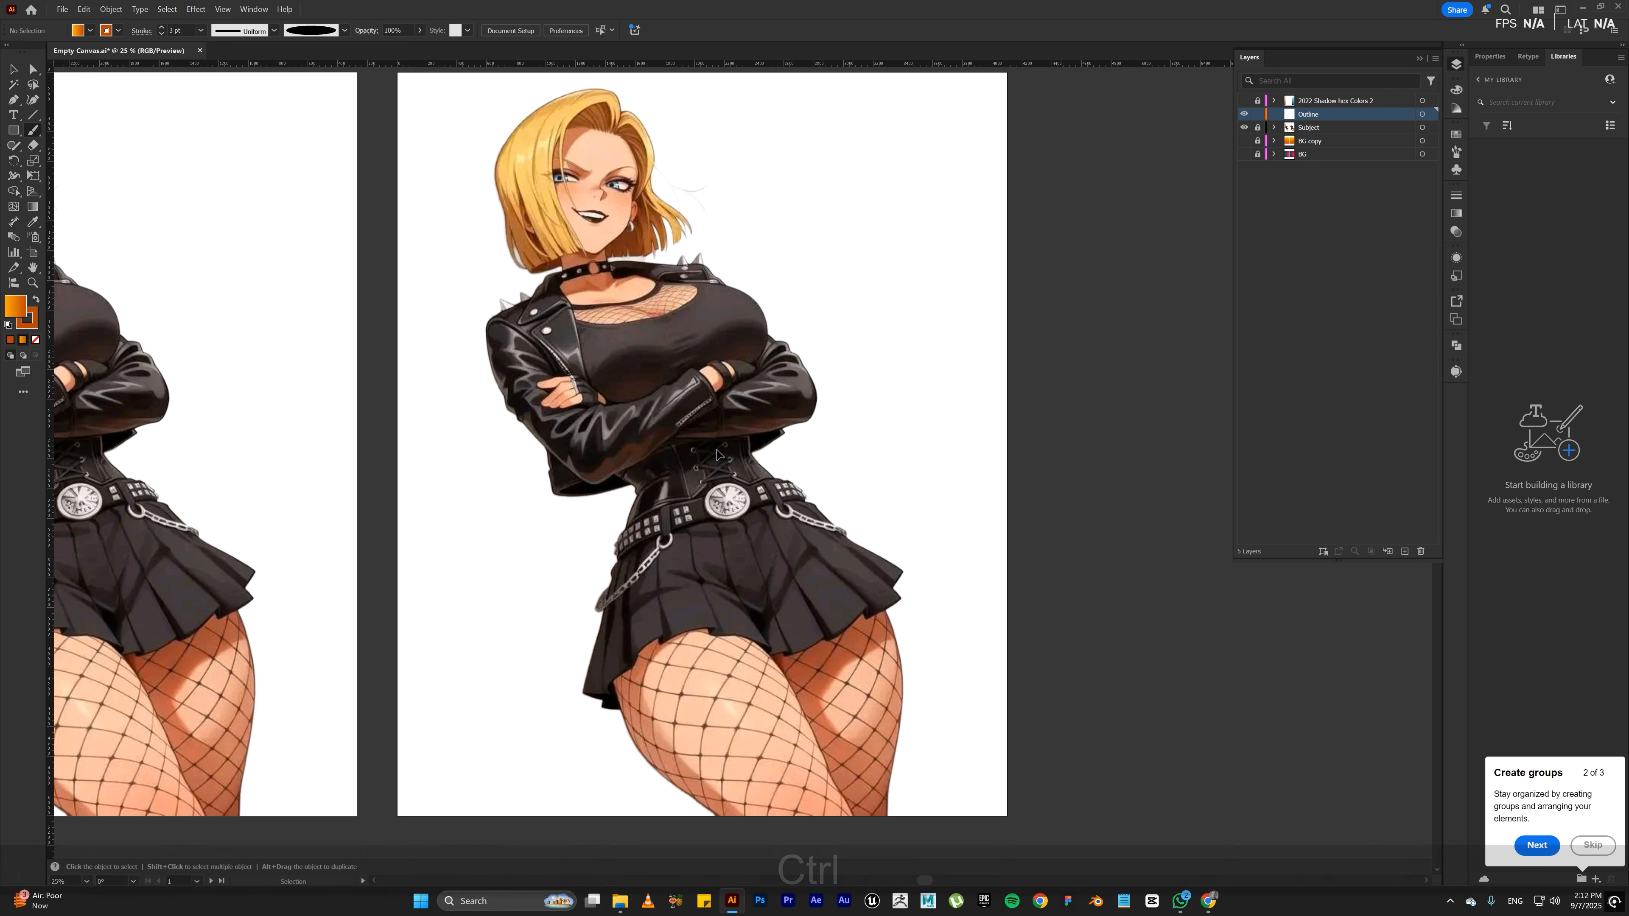
# Step: Paint a straight horizontal stroke just below the second artboard and another along the front thigh's outer edge up to the skirt
pyautogui.press('ctrl+KP_Add')
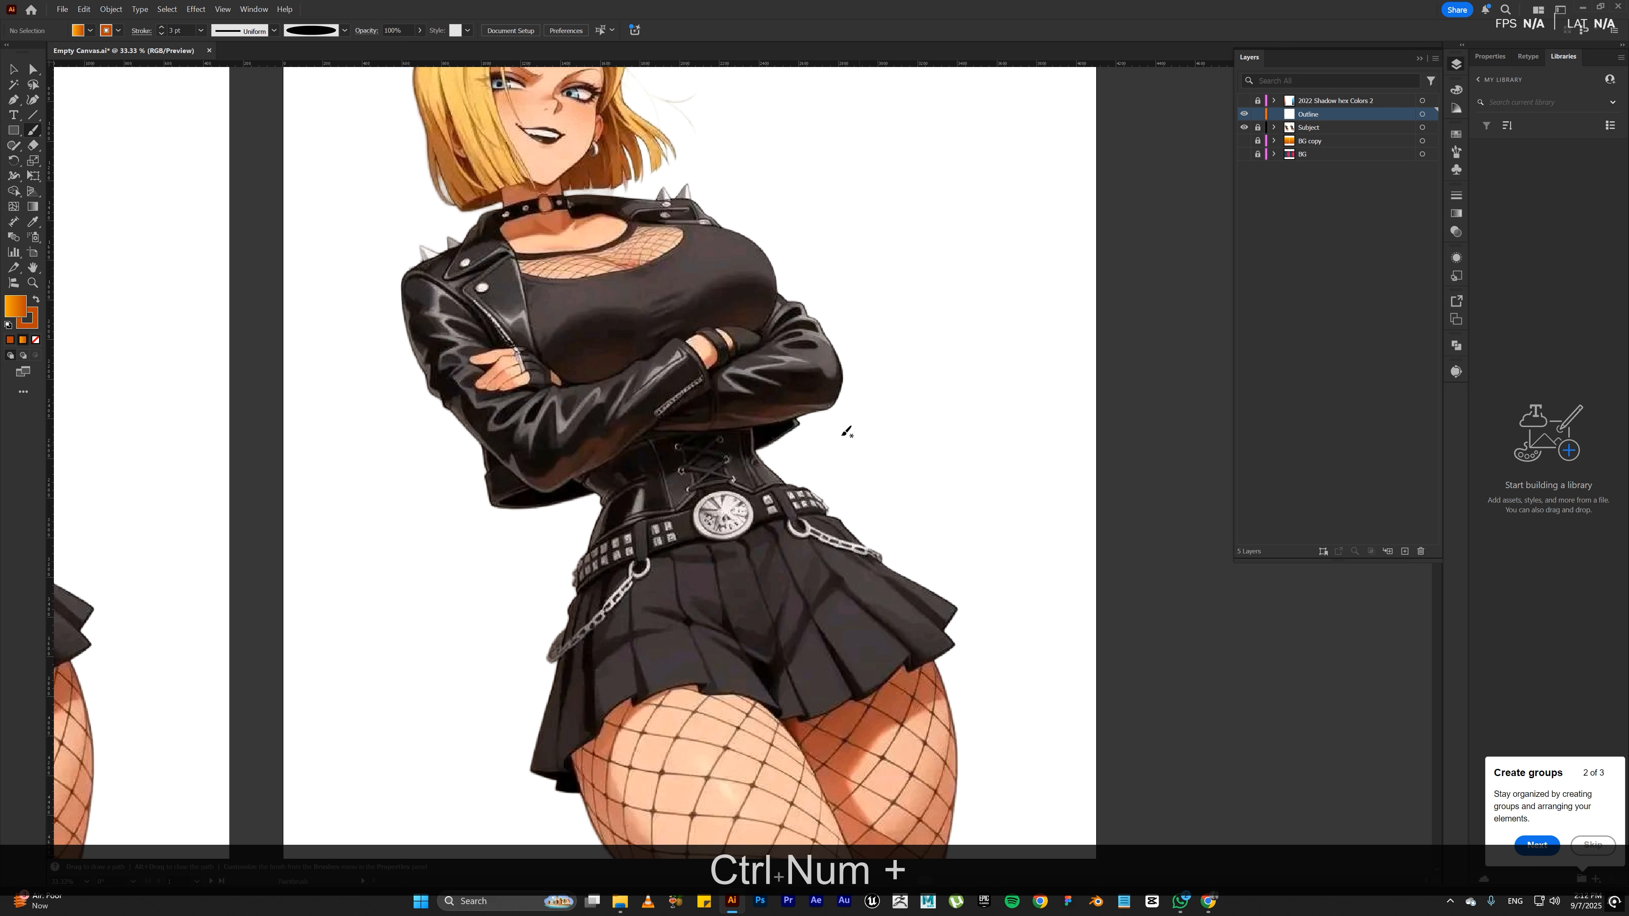
pyautogui.press('space')
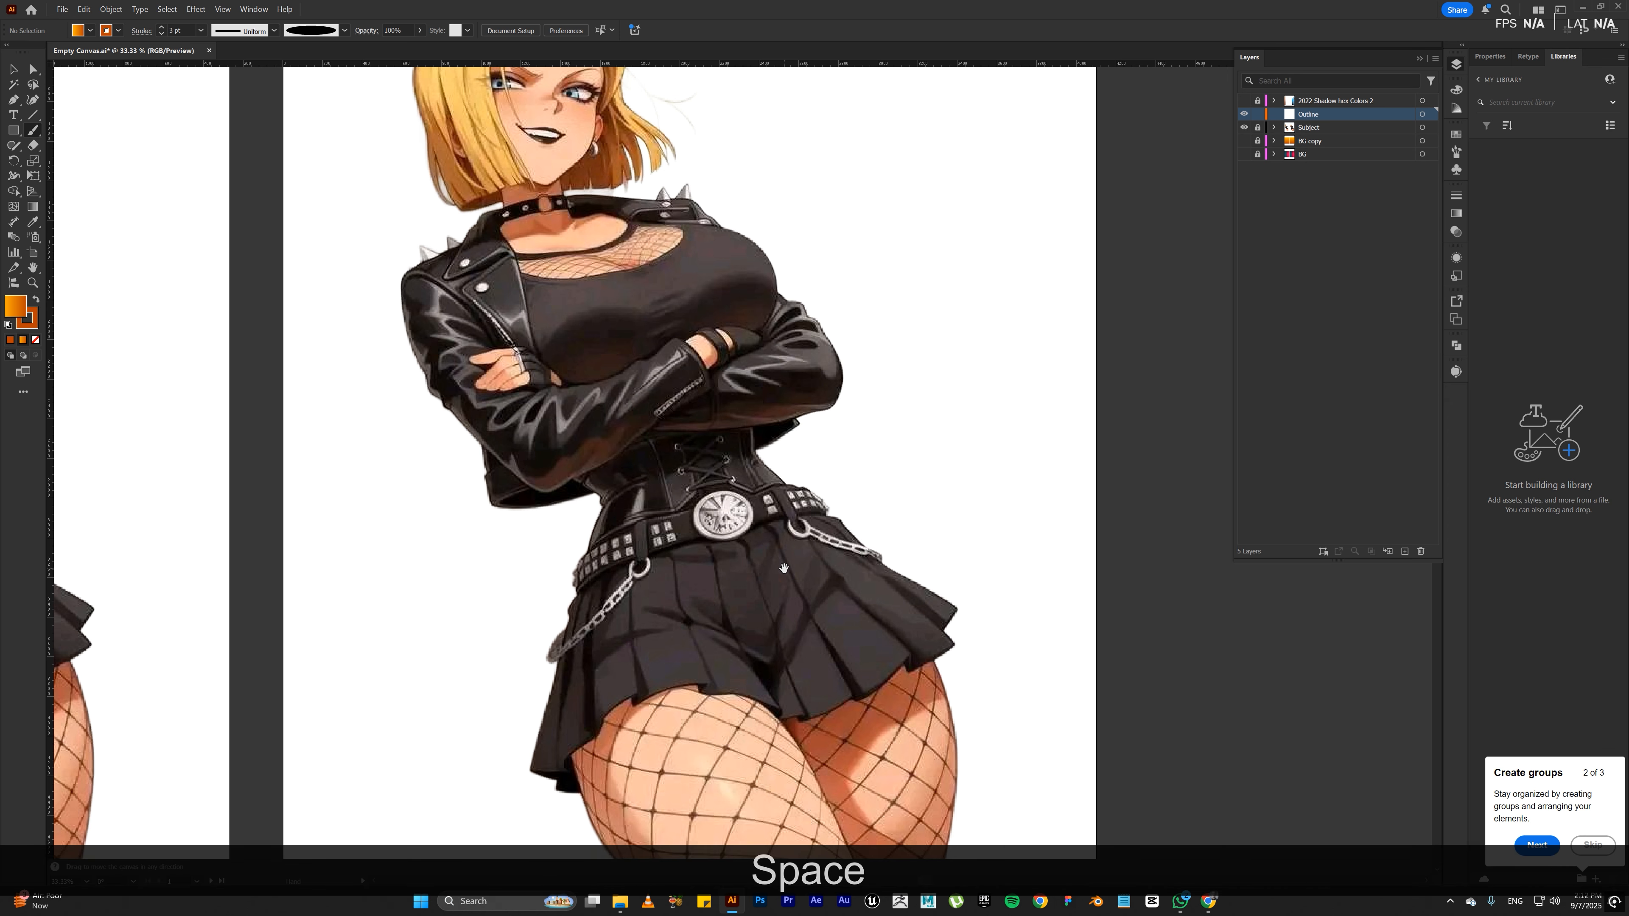
pyautogui.moveTo(783, 569); pyautogui.dragTo(780, 411)
pyautogui.press('shift')
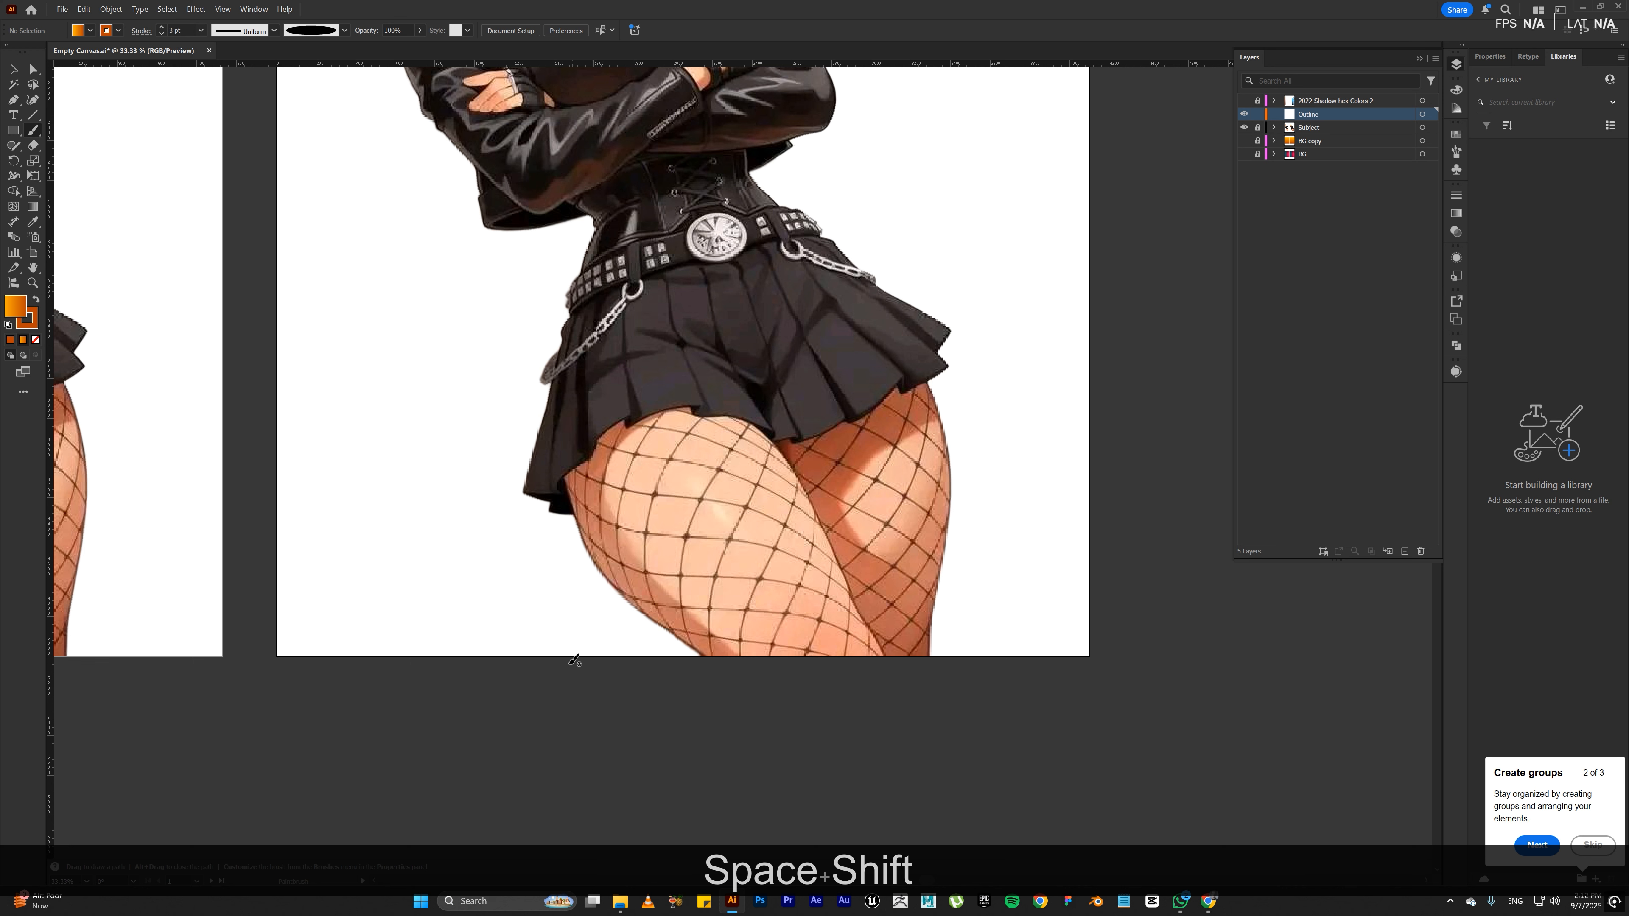
pyautogui.moveTo(500, 669); pyautogui.dragTo(1039, 679)
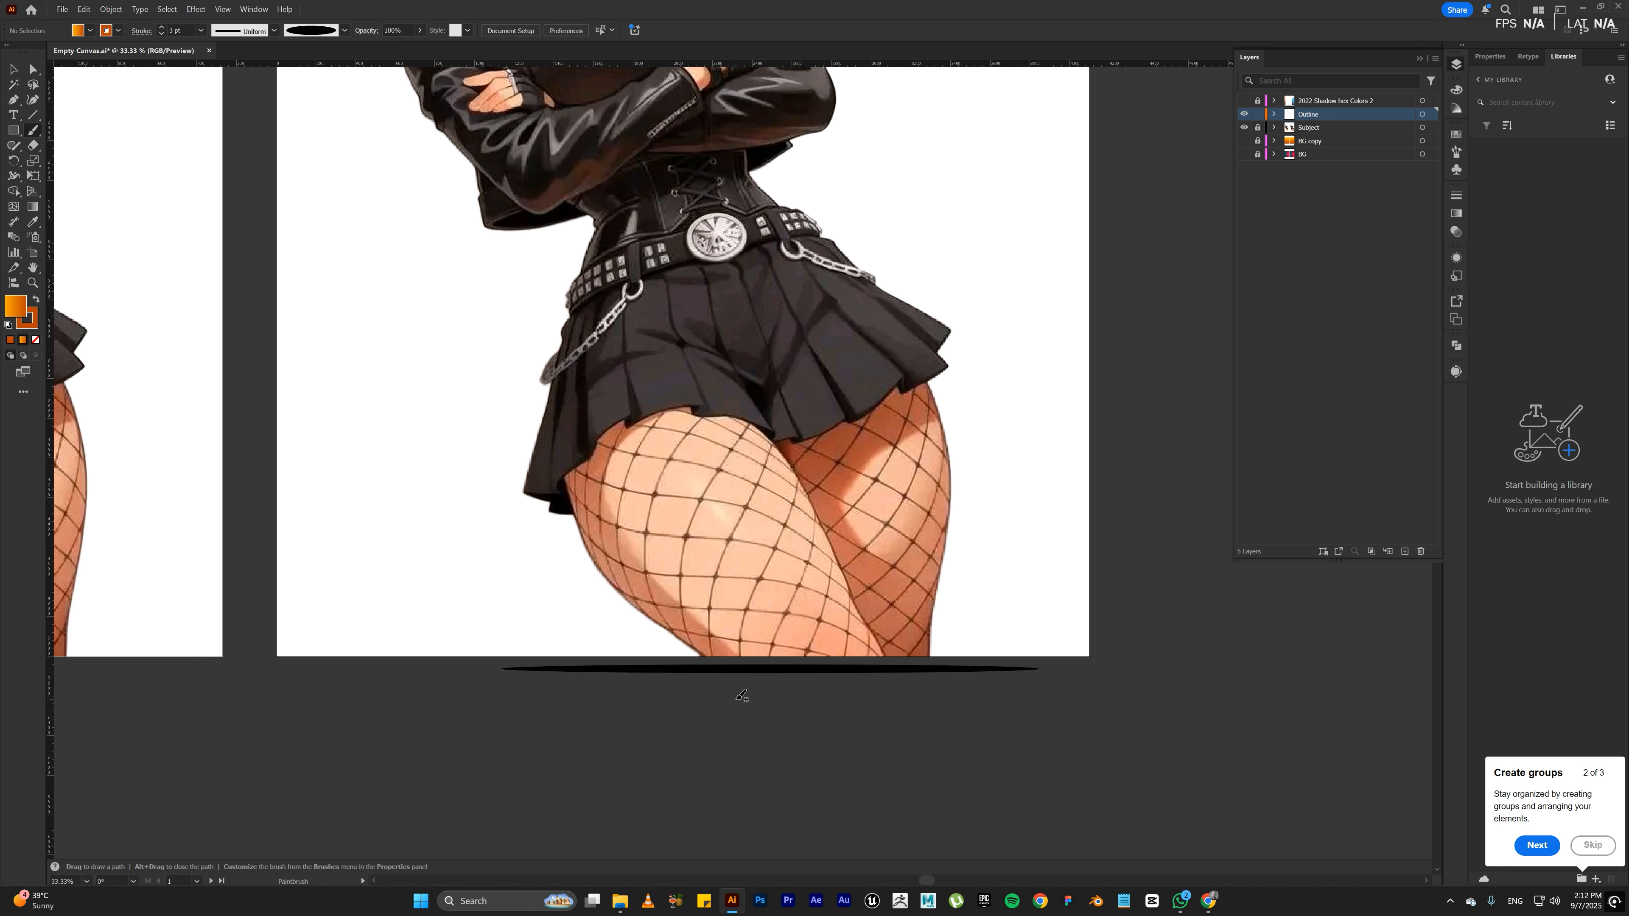
pyautogui.moveTo(734, 692)
pyautogui.mouseDown()
pyautogui.moveTo(611, 591)
pyautogui.moveTo(564, 478)
pyautogui.mouseUp()
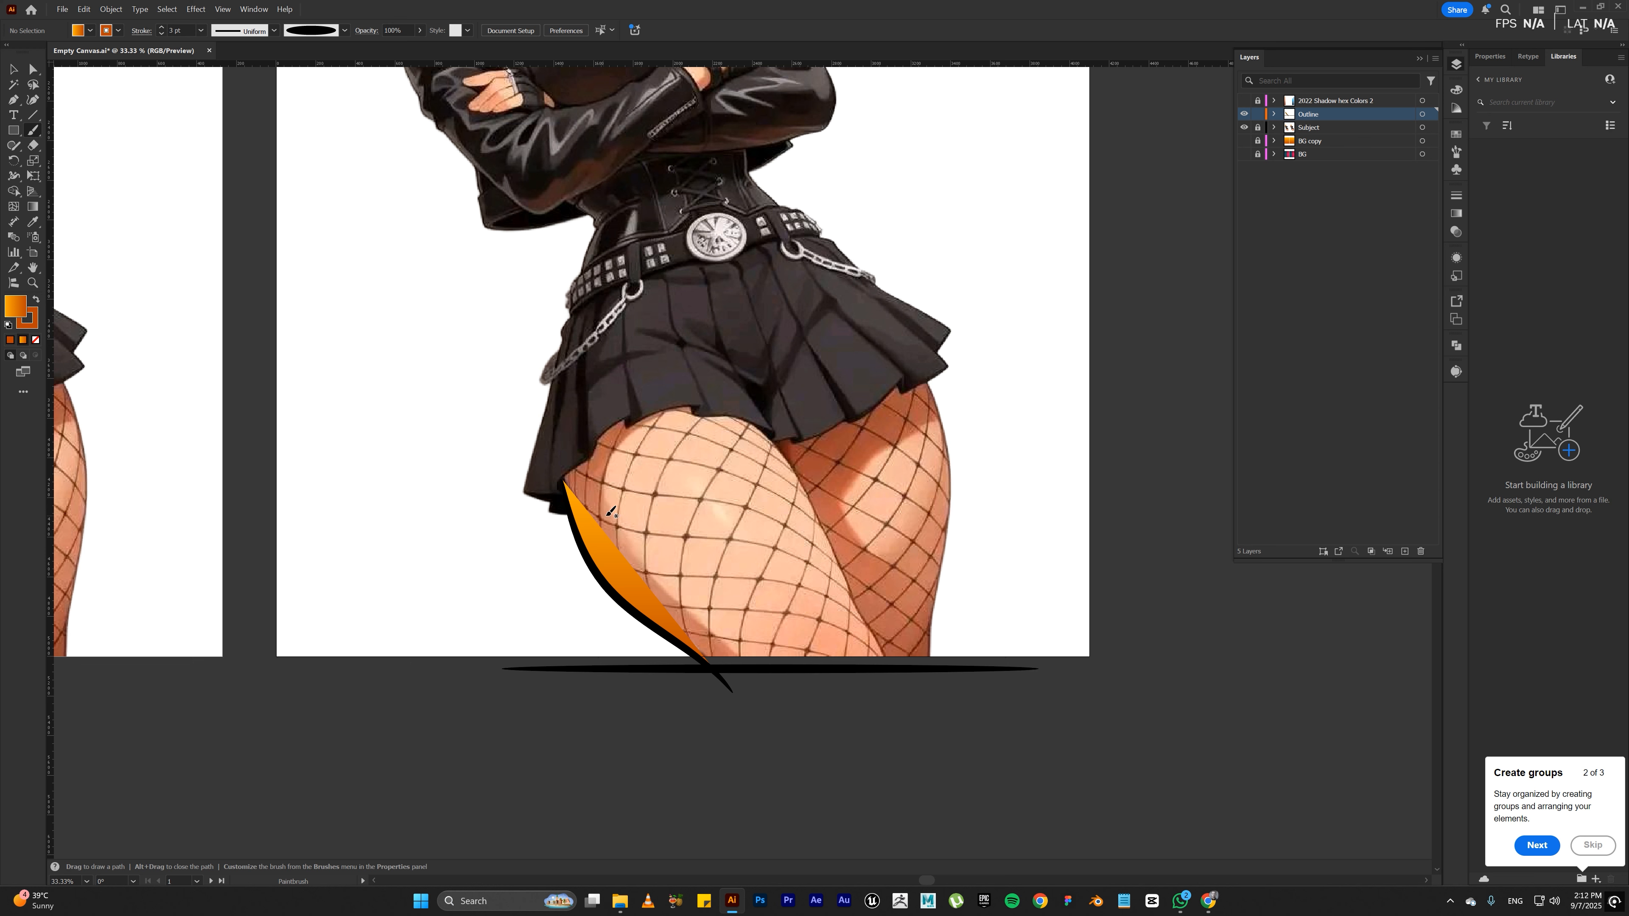
# Step: Reset the thigh path to the default fill and stroke, and remove its fill
pyautogui.press('v')
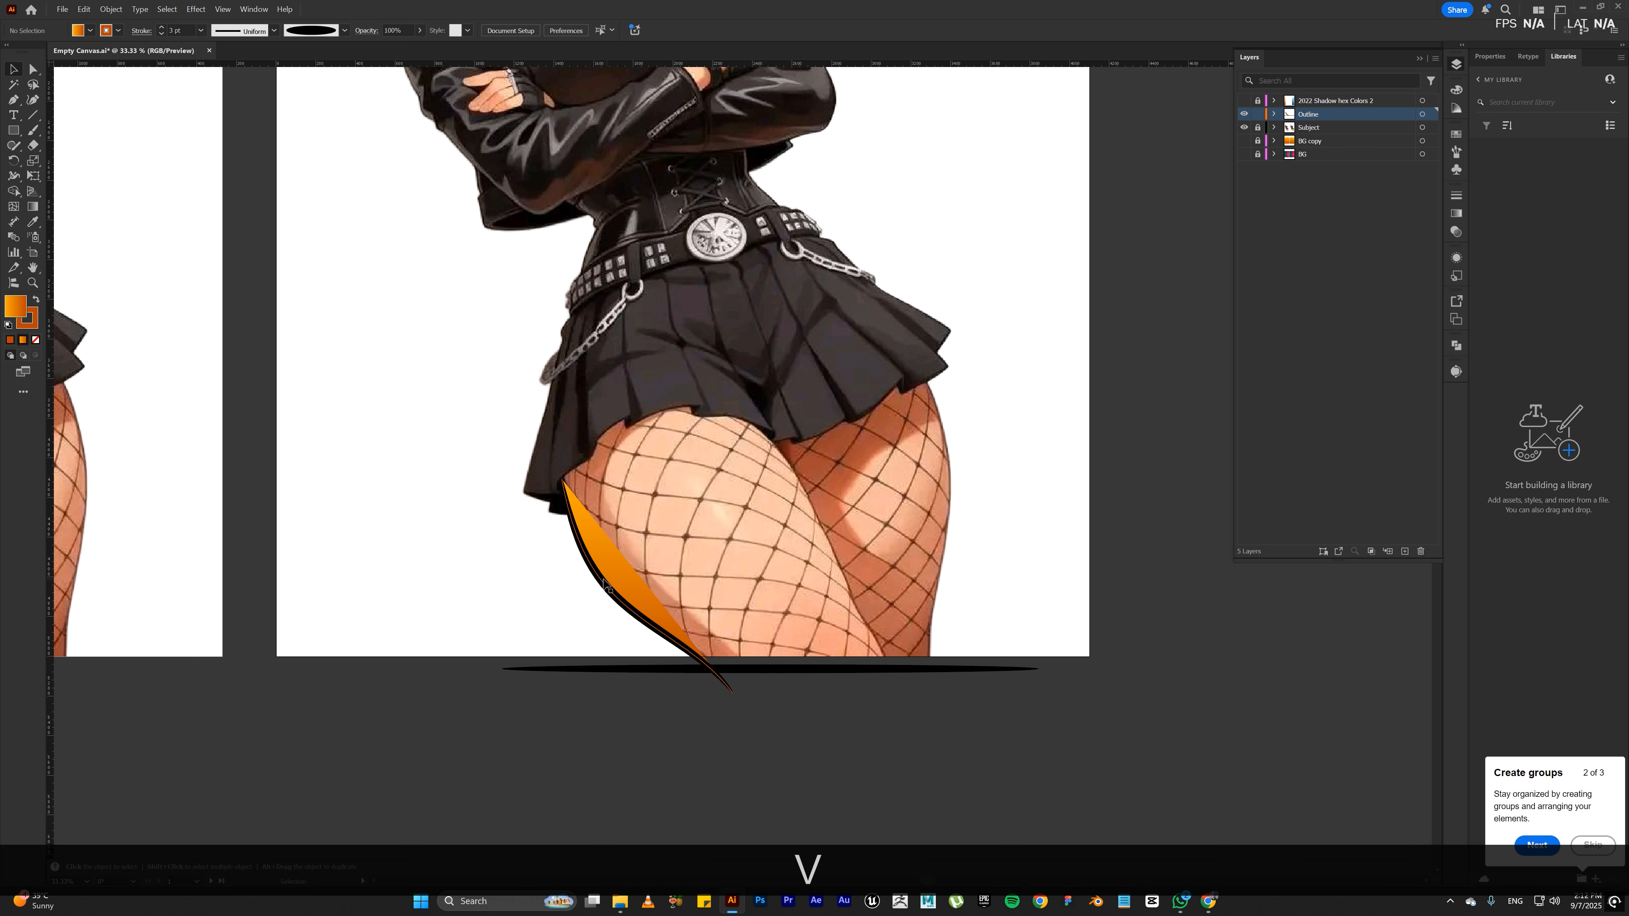
pyautogui.click(602, 582)
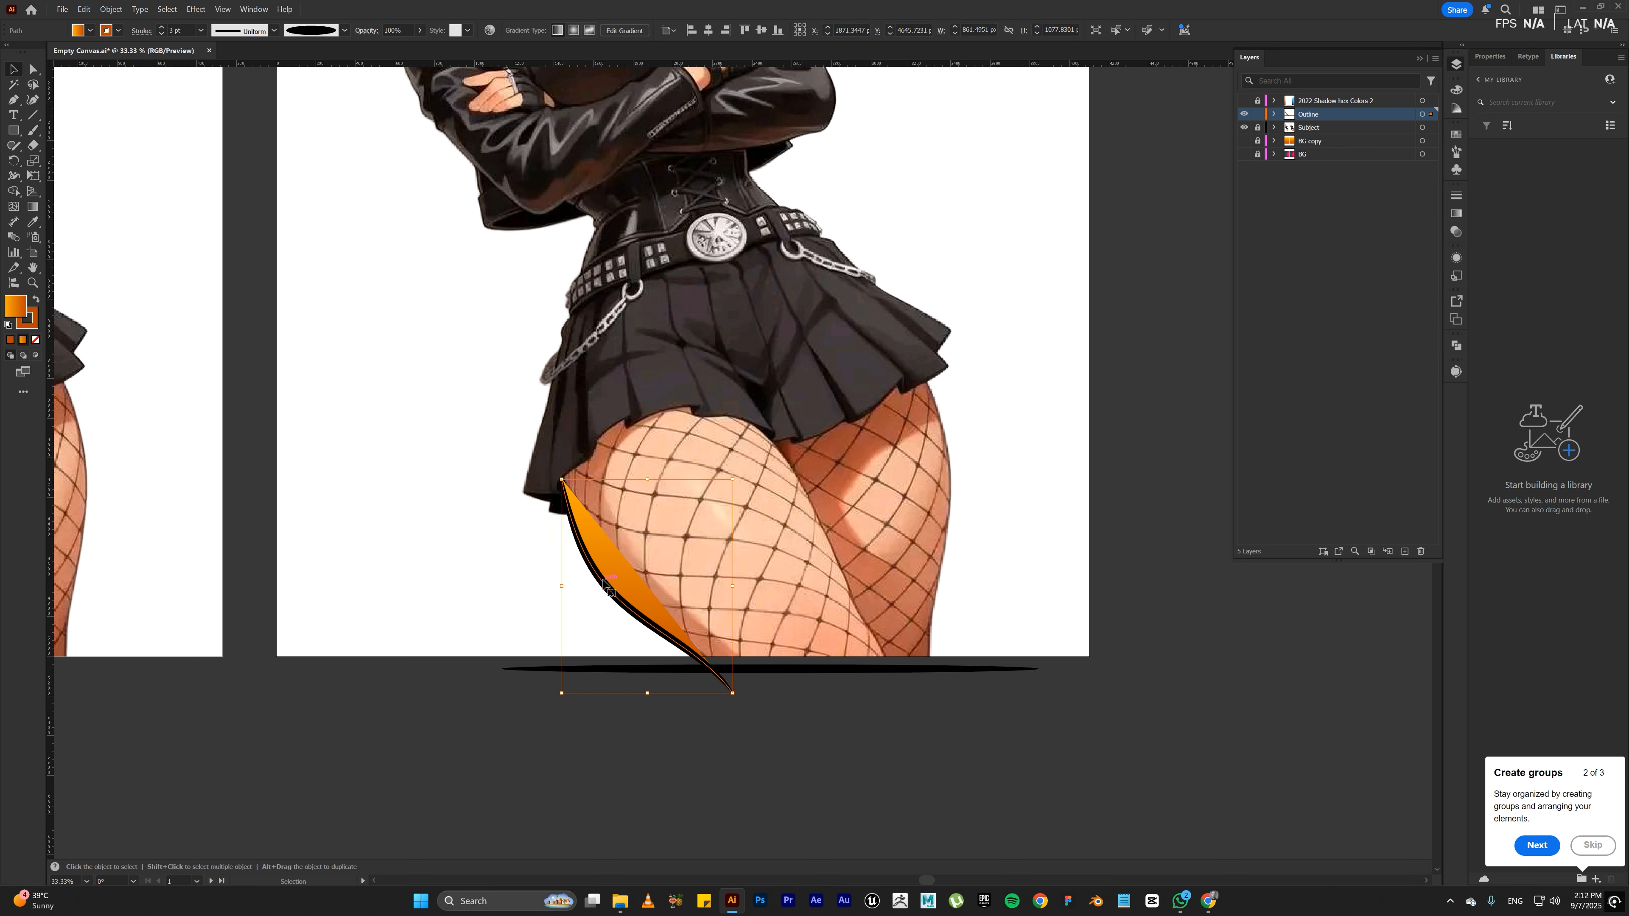
pyautogui.click(9, 327)
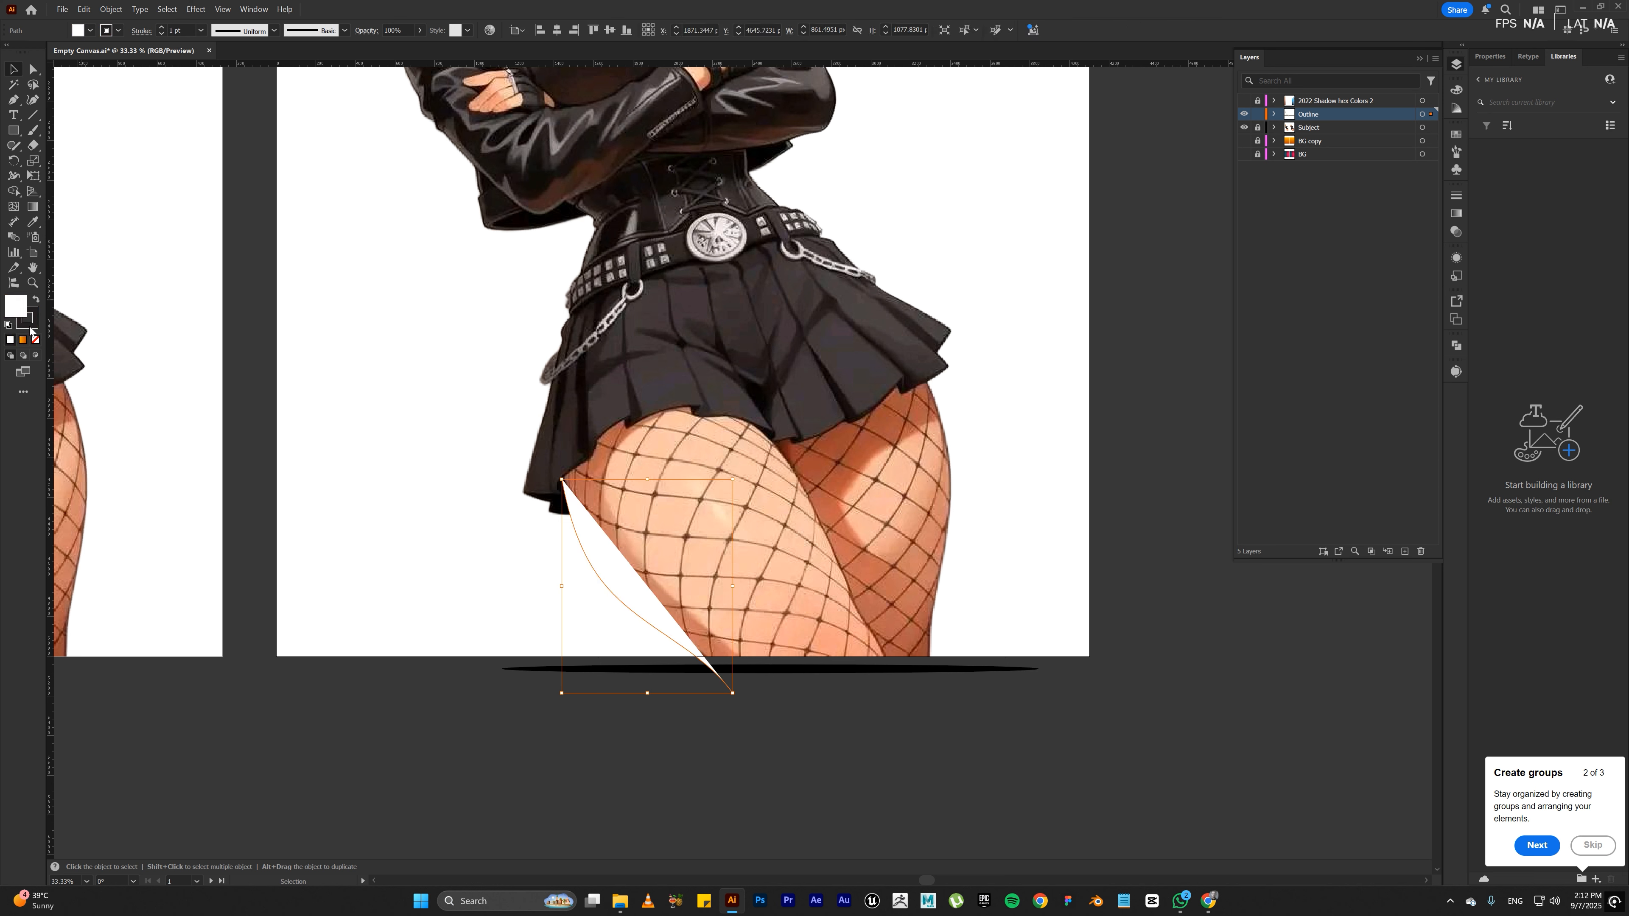
pyautogui.click(35, 340)
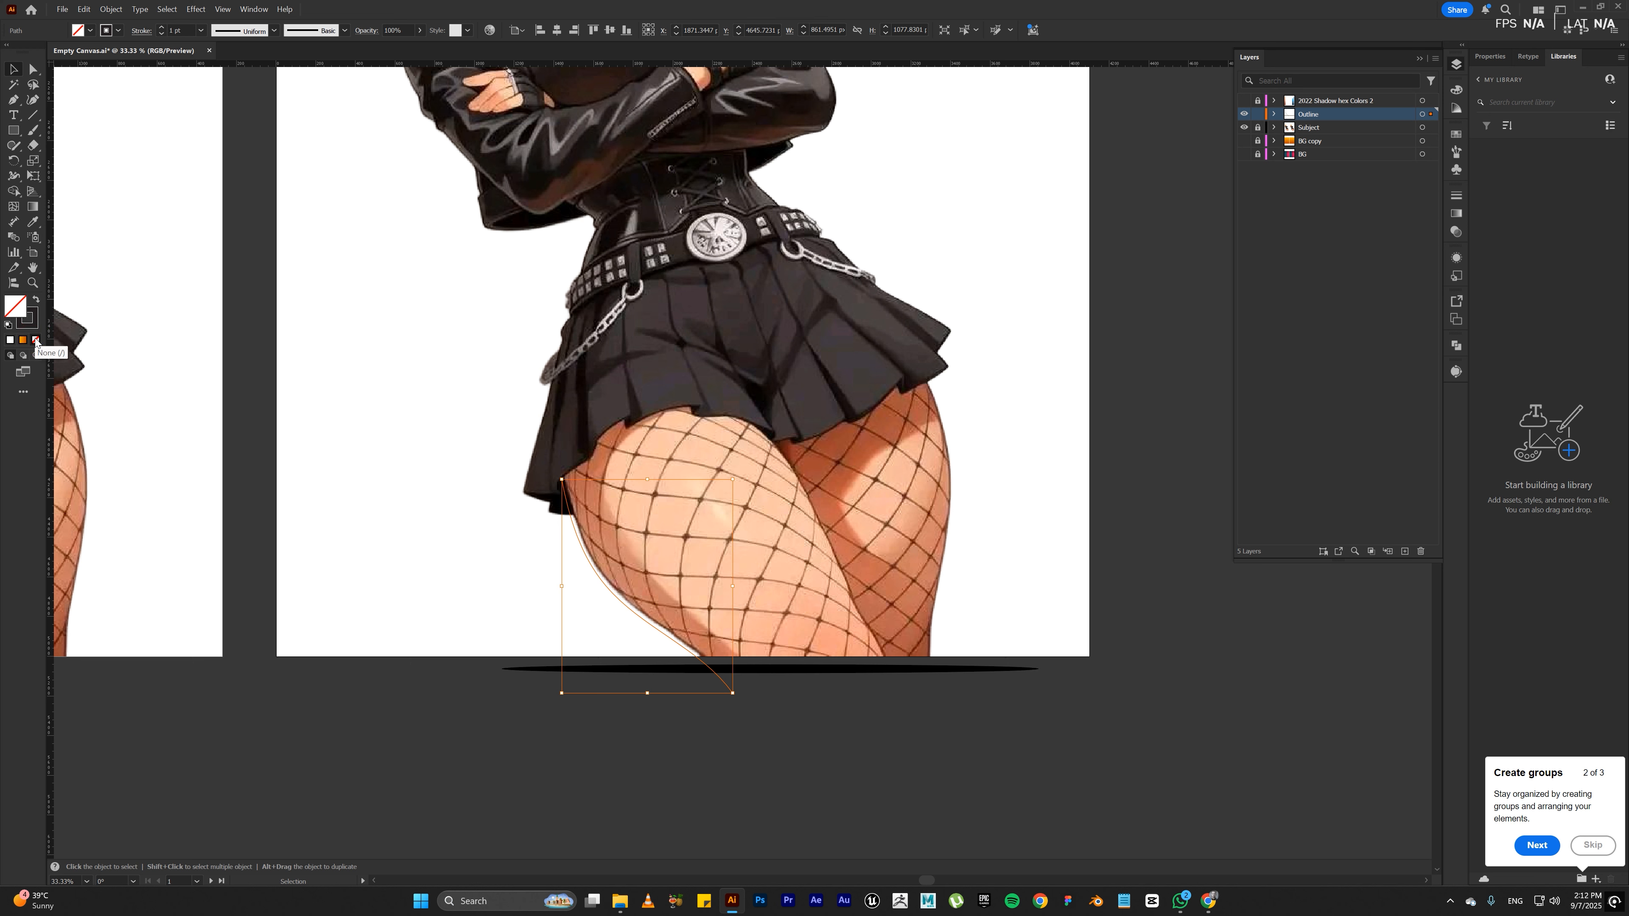
# Step: Try to remove the thigh path's stroke and recolour it black (000000)
pyautogui.click(34, 326)
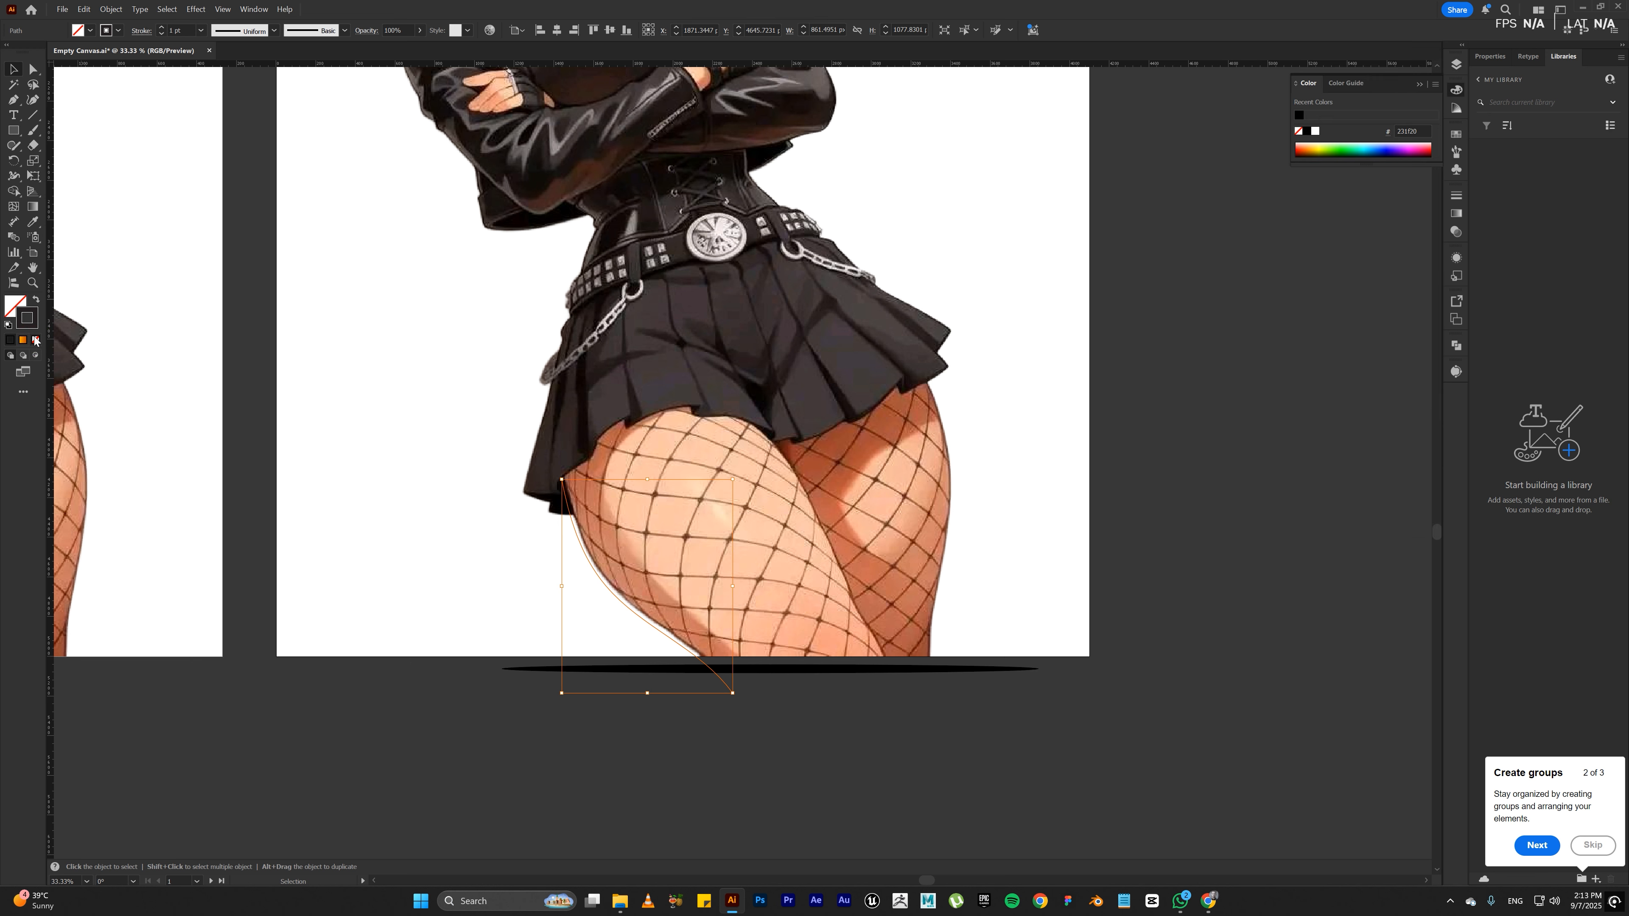
pyautogui.click(36, 340)
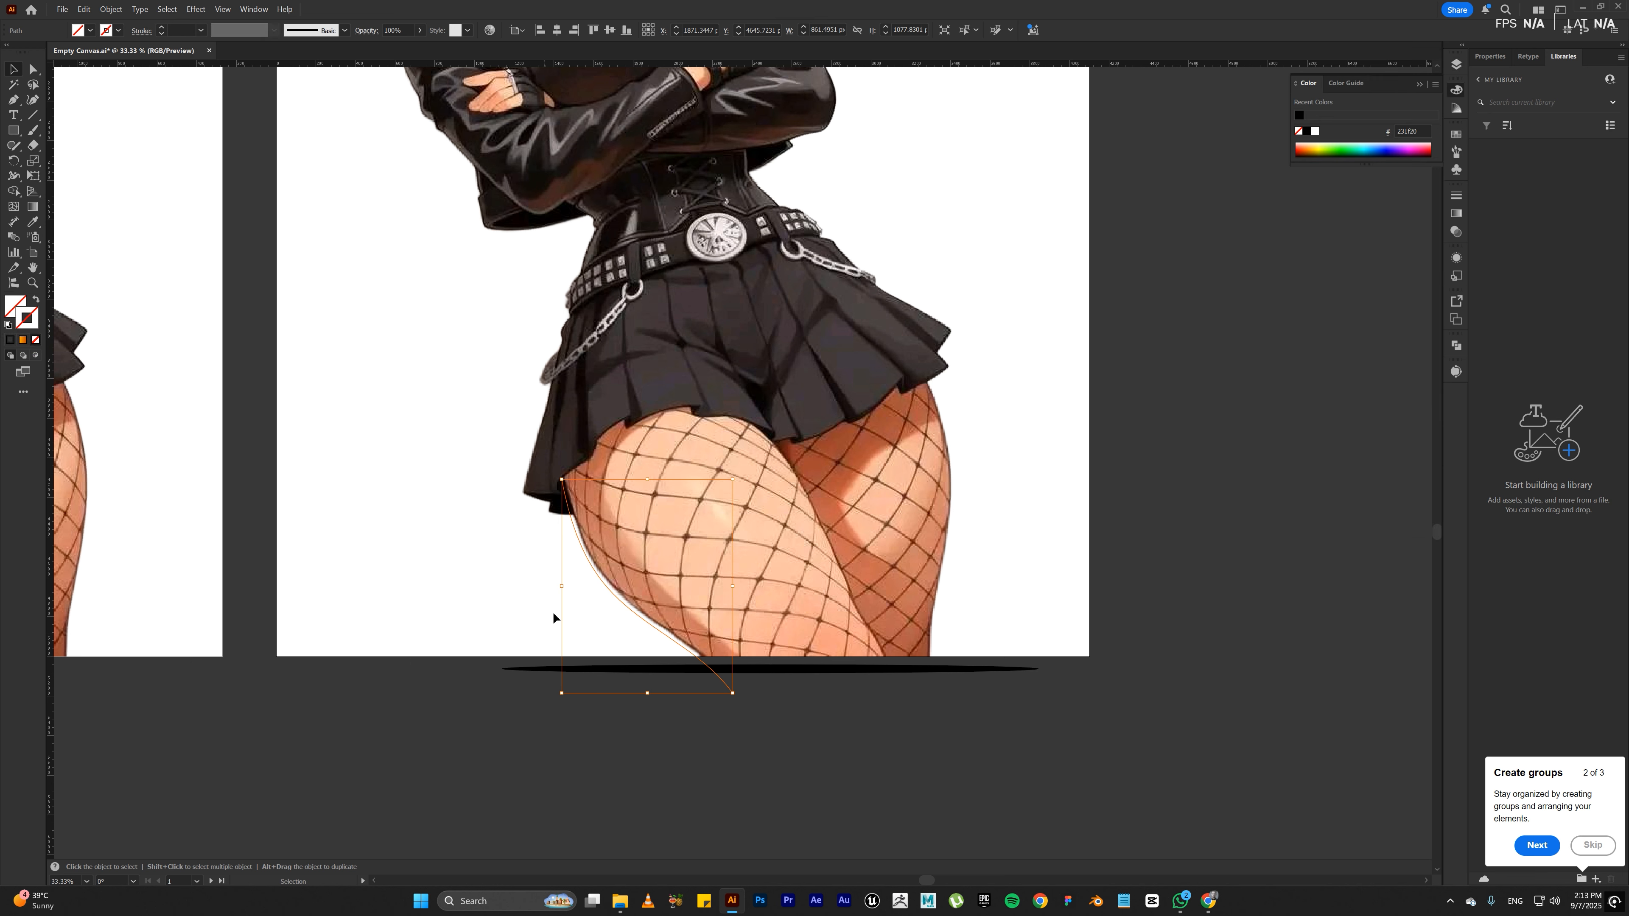
pyautogui.doubleClick(25, 324)
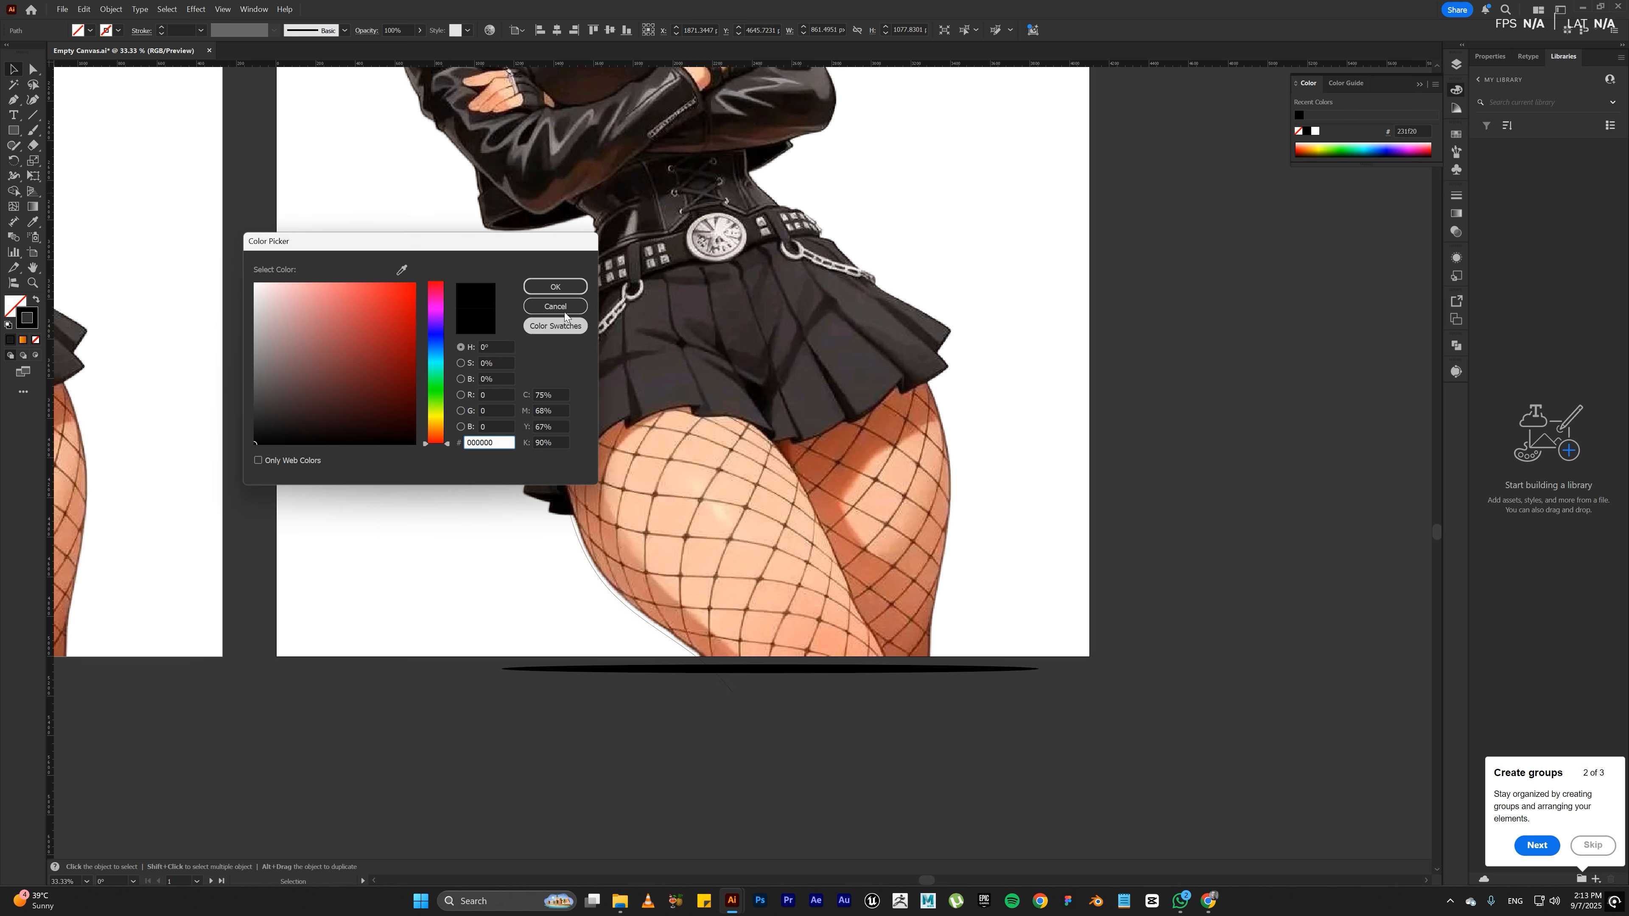
pyautogui.click(555, 287)
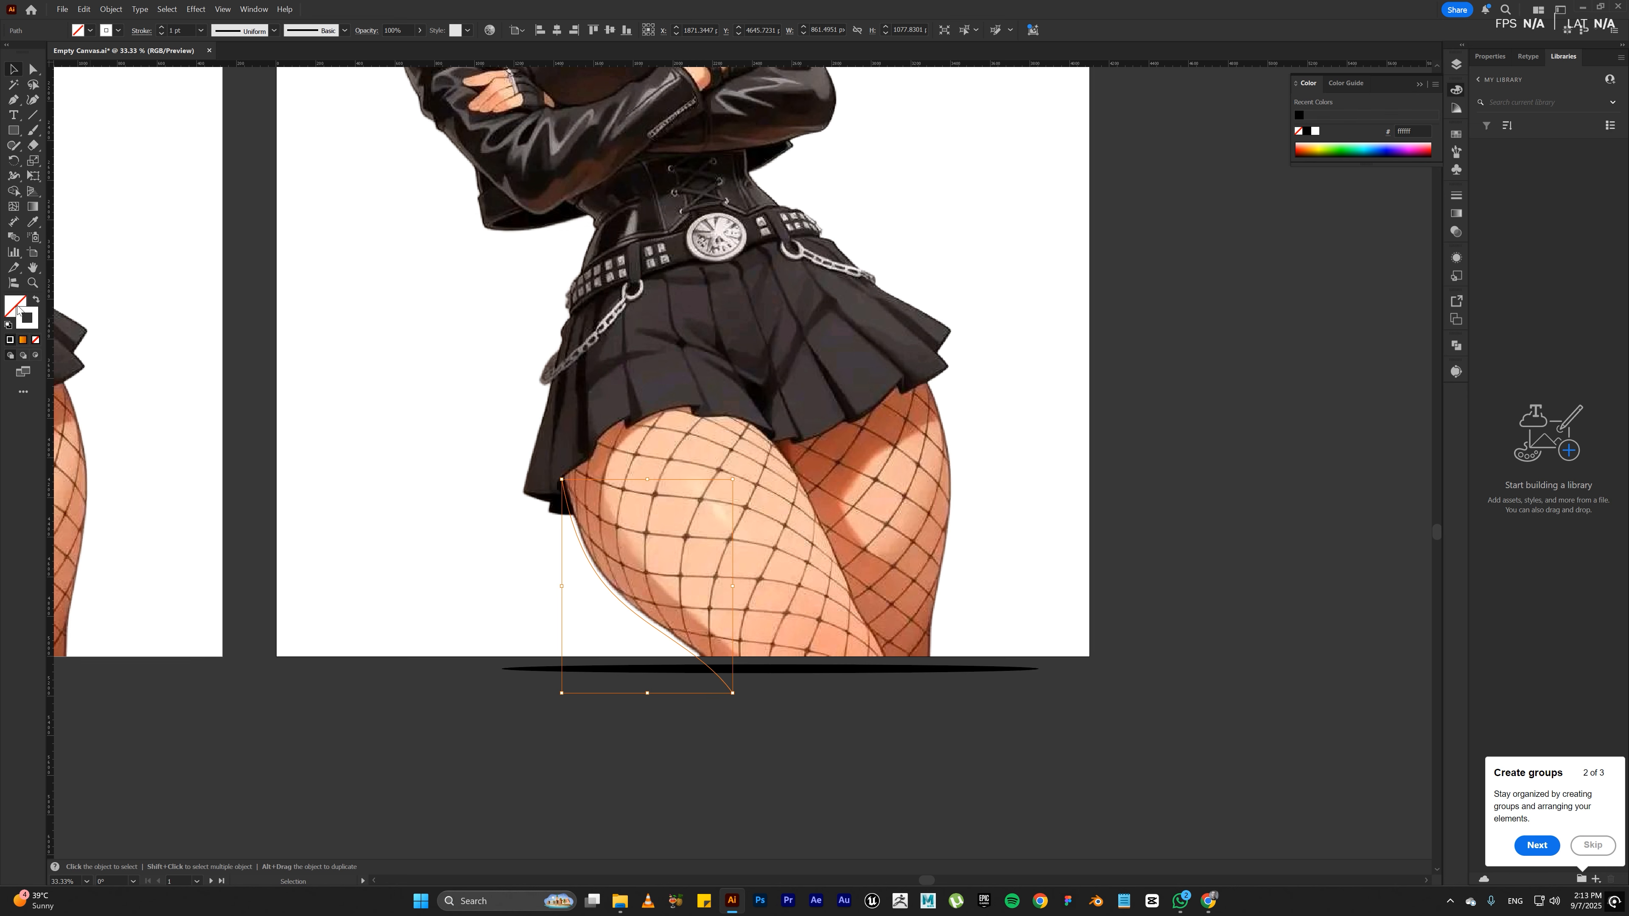
# Step: Give the thigh path a black (000000) fill and no stroke
pyautogui.click(36, 300)
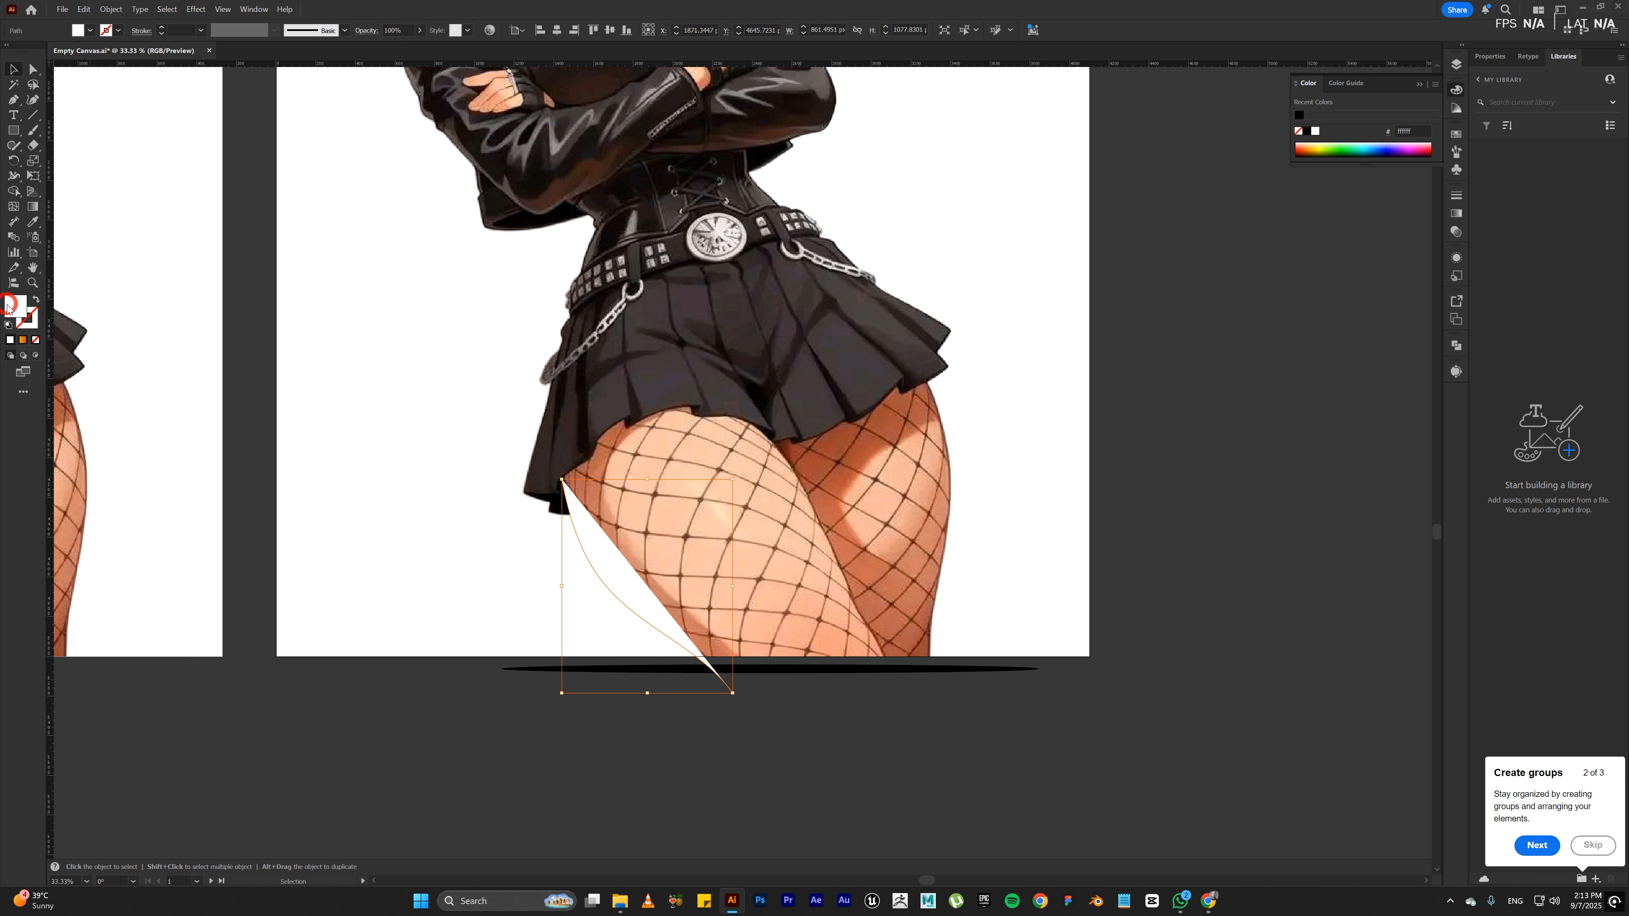
pyautogui.click(8, 326)
pyautogui.click(32, 320)
pyautogui.press('/')
pyautogui.click(18, 308)
pyautogui.doubleClick(19, 310)
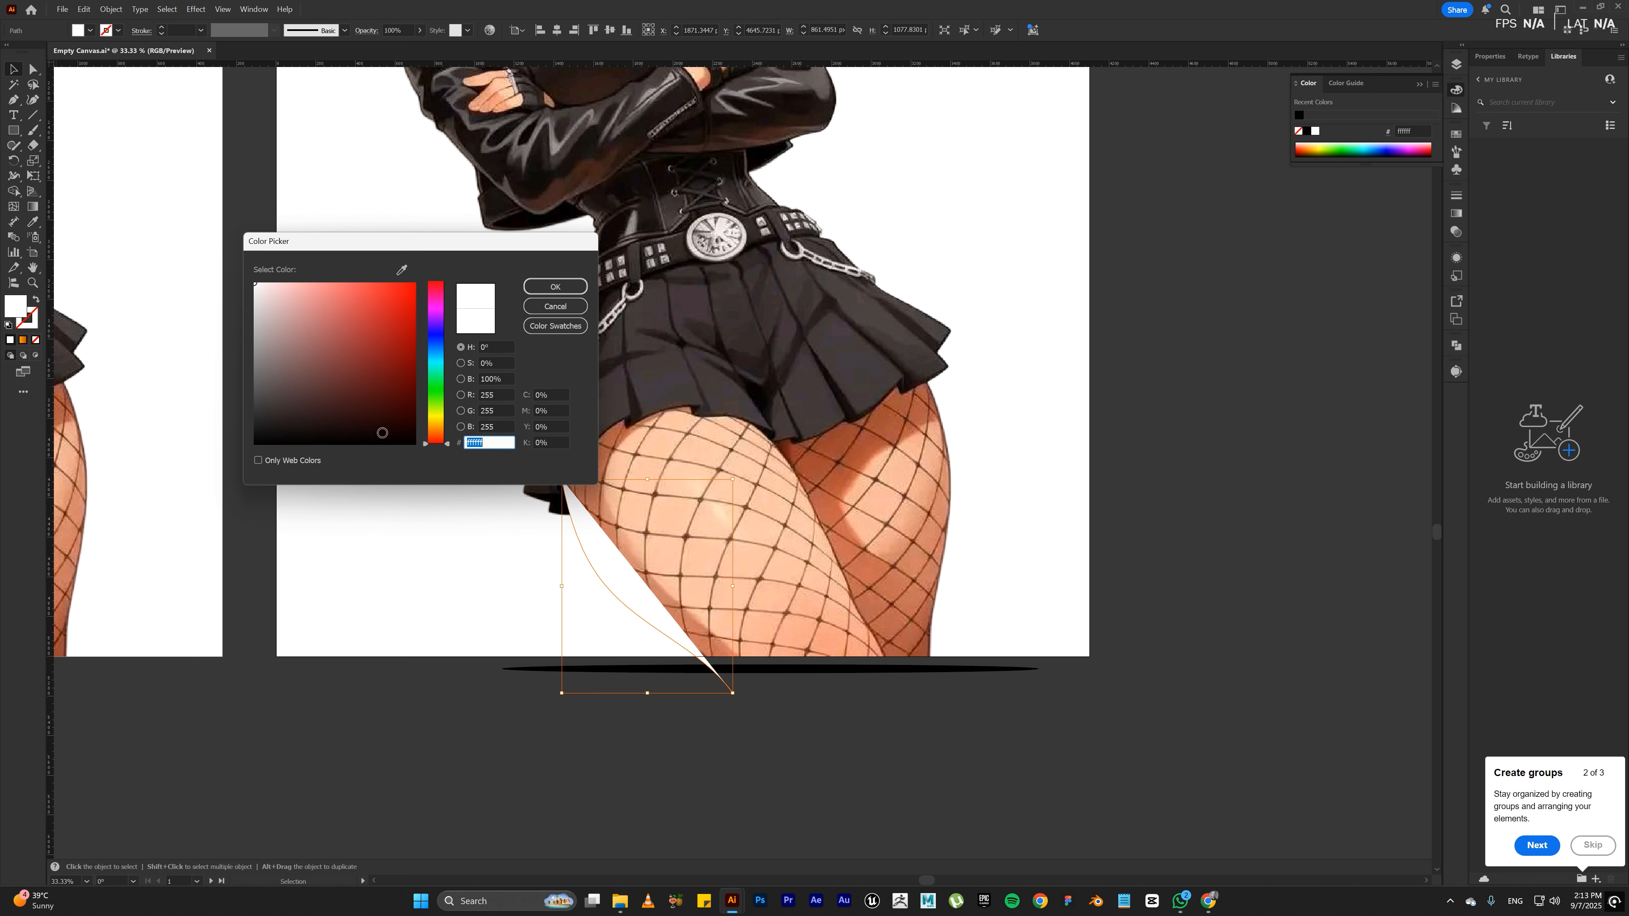
pyautogui.moveTo(315, 424); pyautogui.dragTo(236, 453)
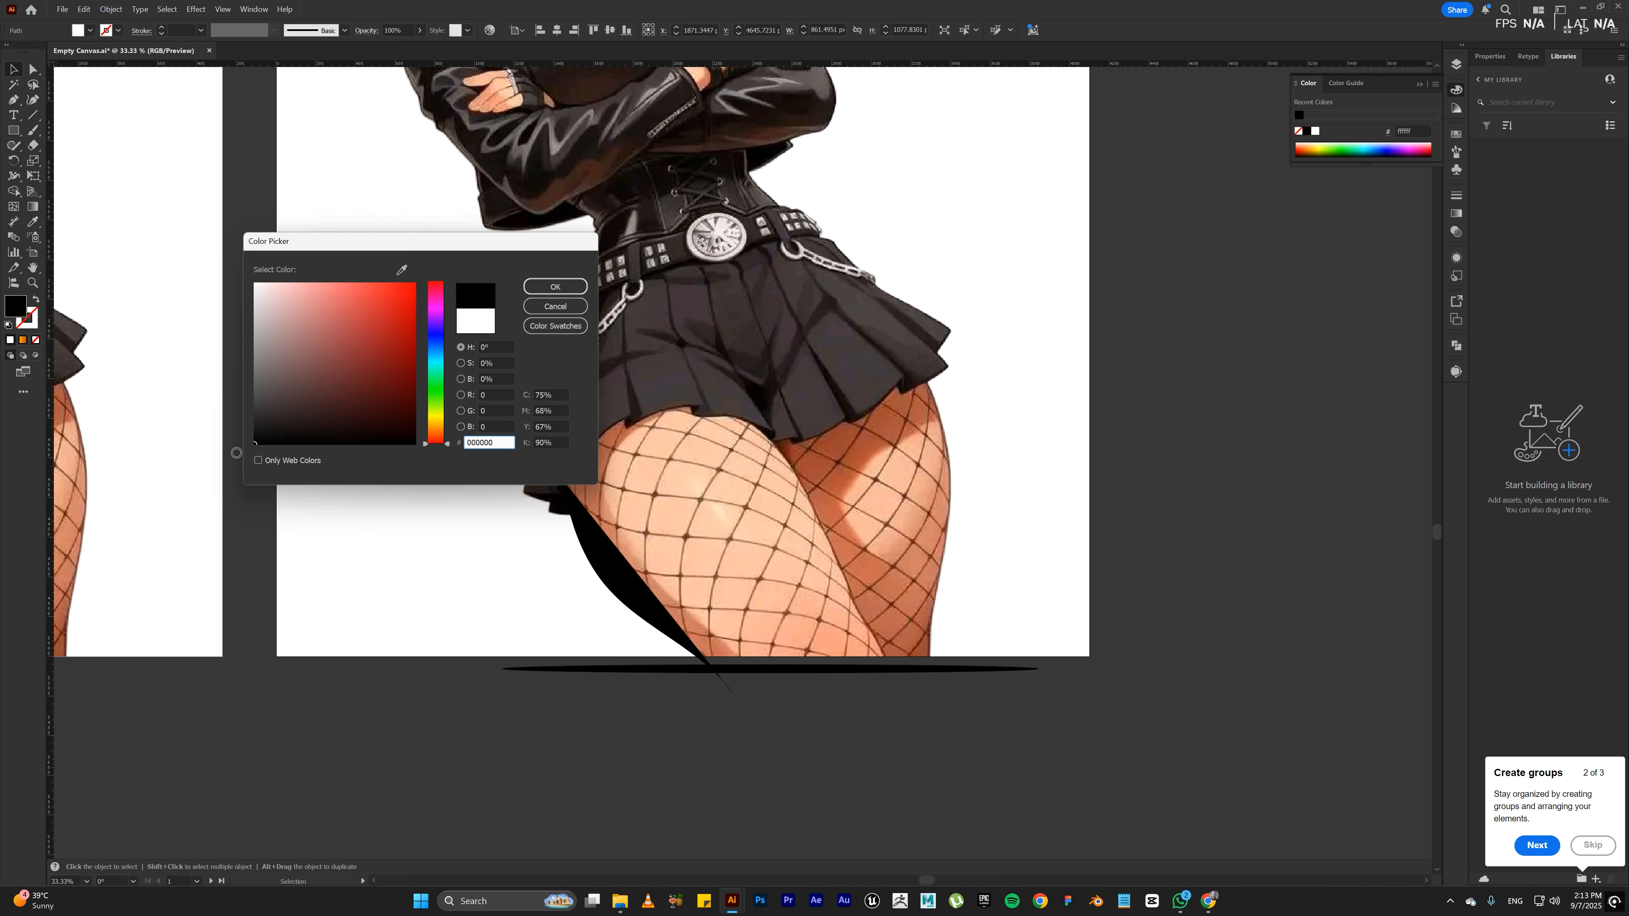
pyautogui.click(534, 289)
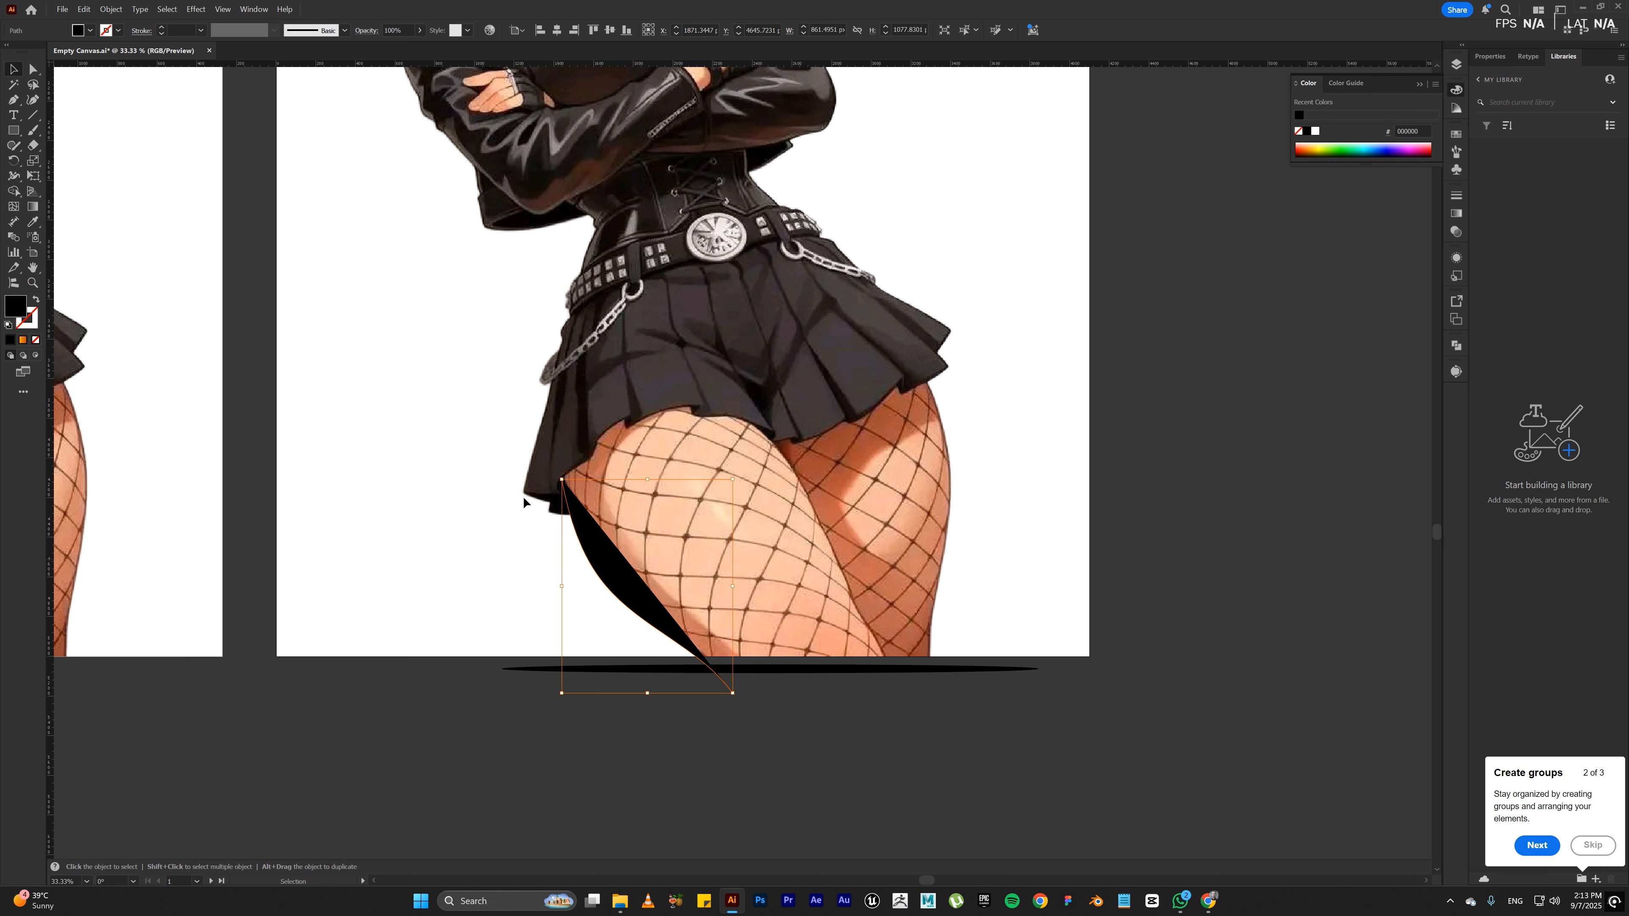
# Step: Apply the black tapered oval art brush to the thigh path and set its fill to none
pyautogui.click(345, 30)
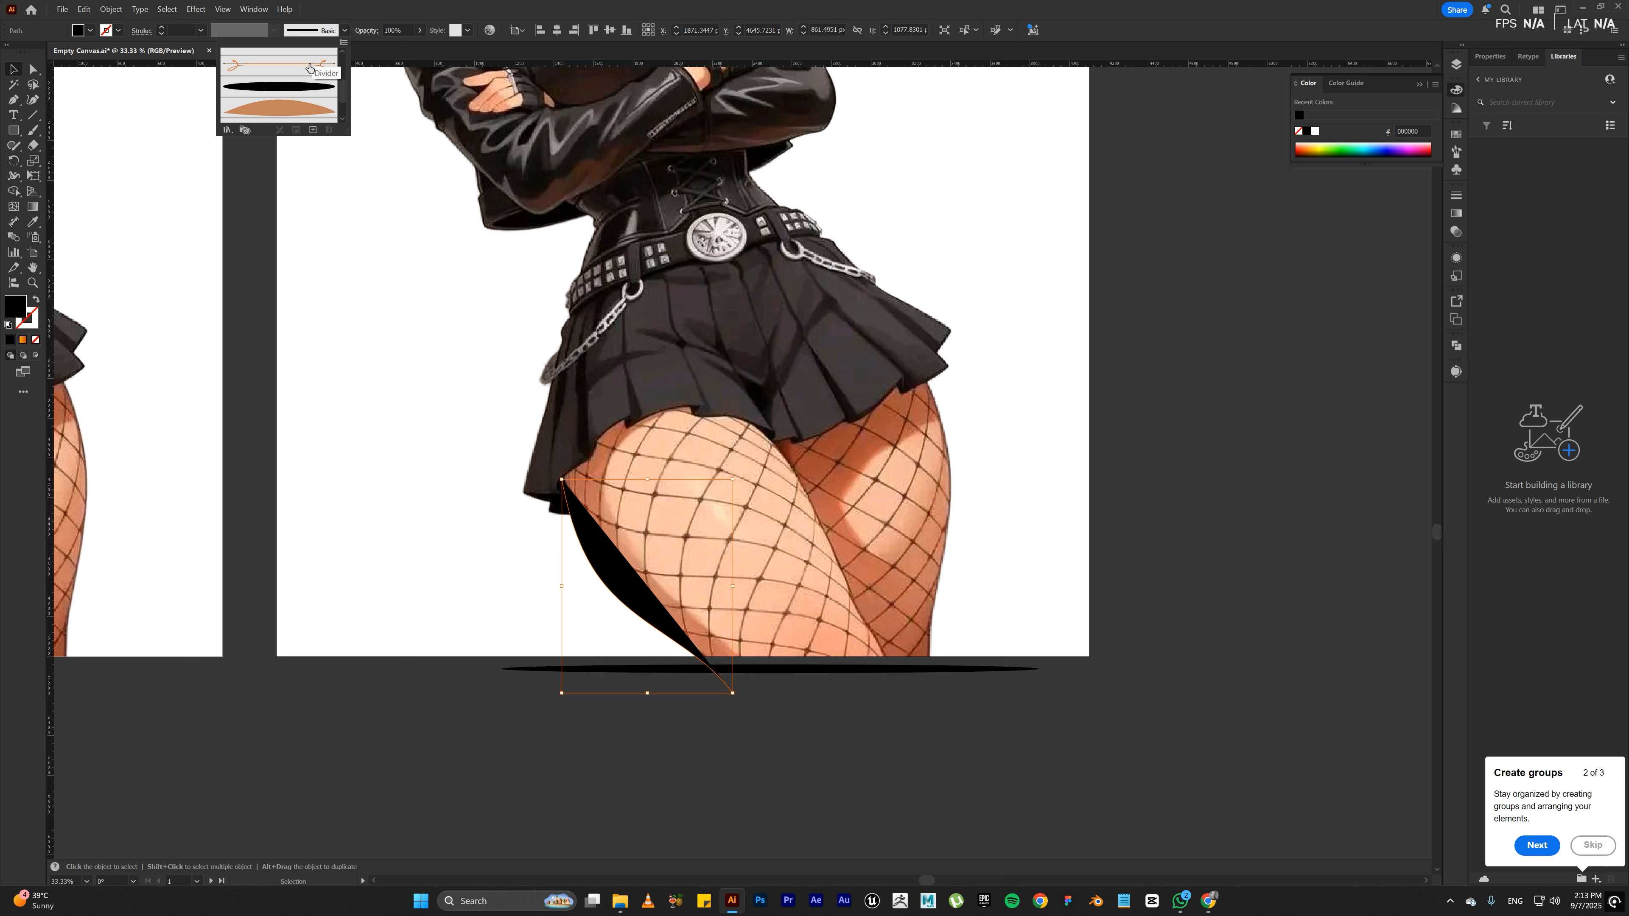
pyautogui.click(305, 87)
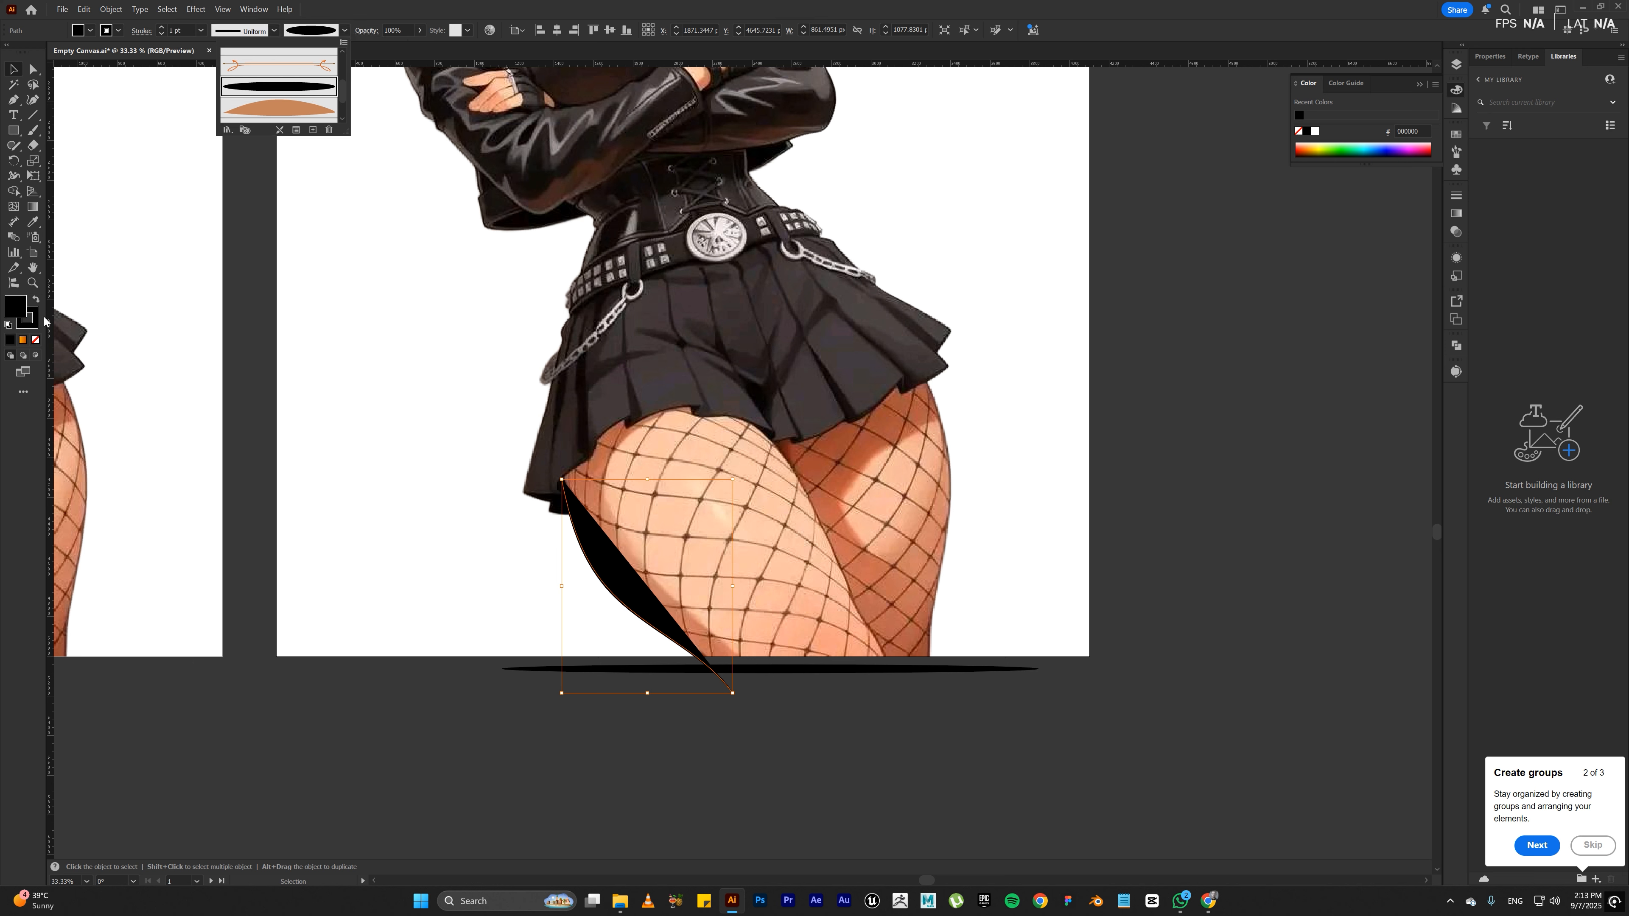
pyautogui.click(36, 339)
pyautogui.click(36, 339)
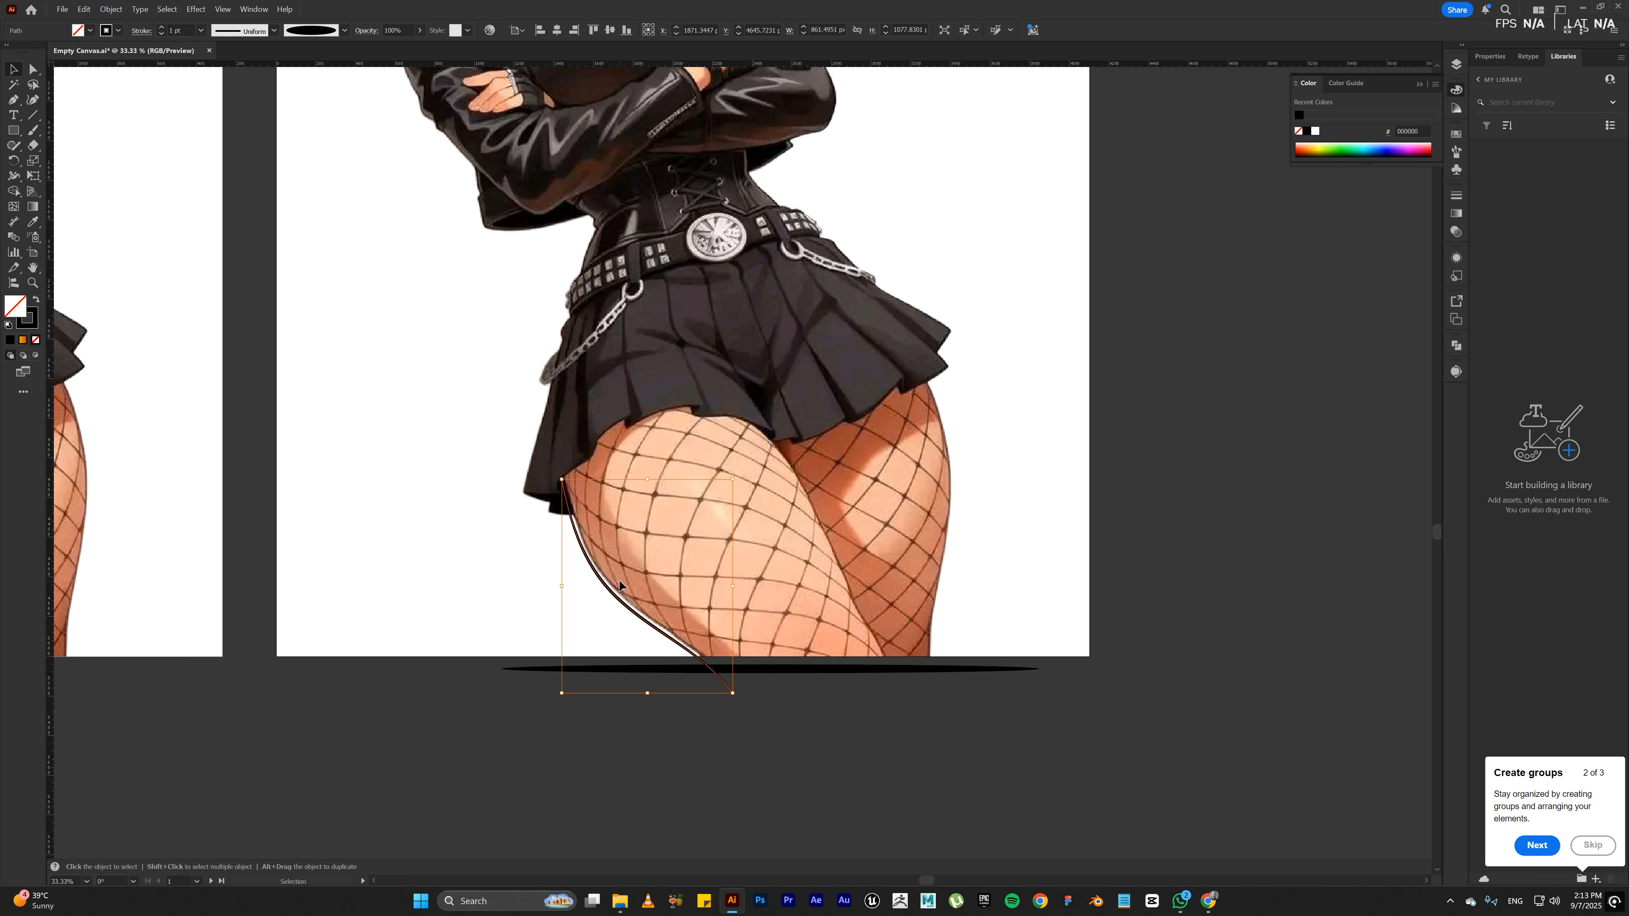
# Step: Set the thigh path's stroke weight to 3 pt
pyautogui.click(182, 30)
pyautogui.write('3')
pyautogui.press('Return')
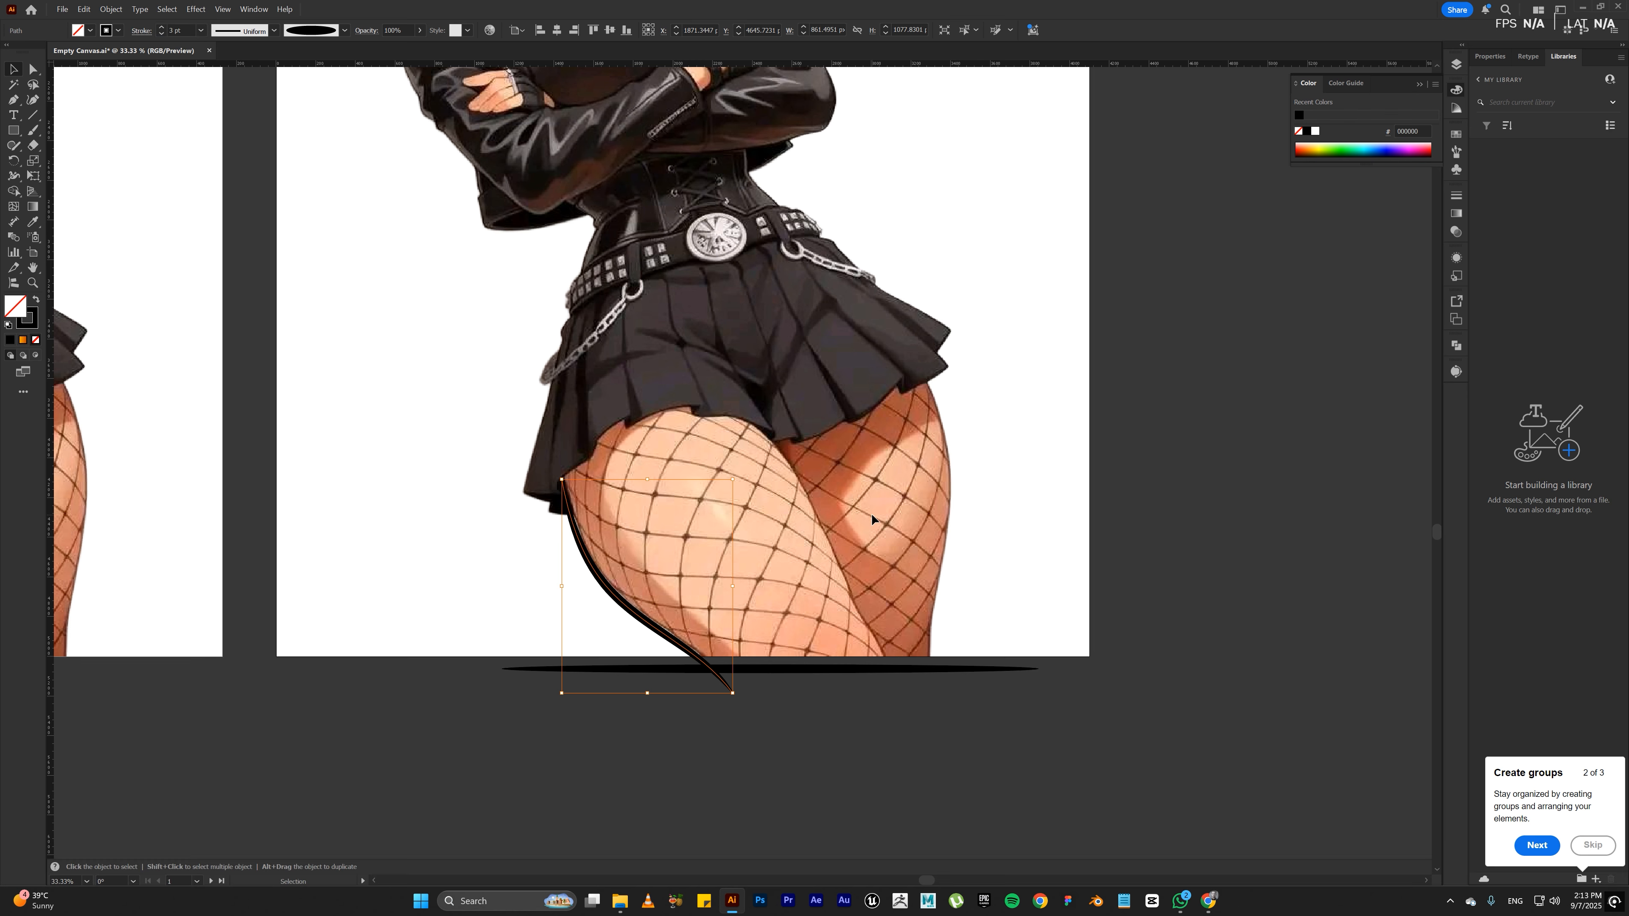
# Step: With the Paintbrush, trace the skirt's upper corner below the studded belt and its outer side edge down to the hem
pyautogui.press('ctrl+KP_Add')
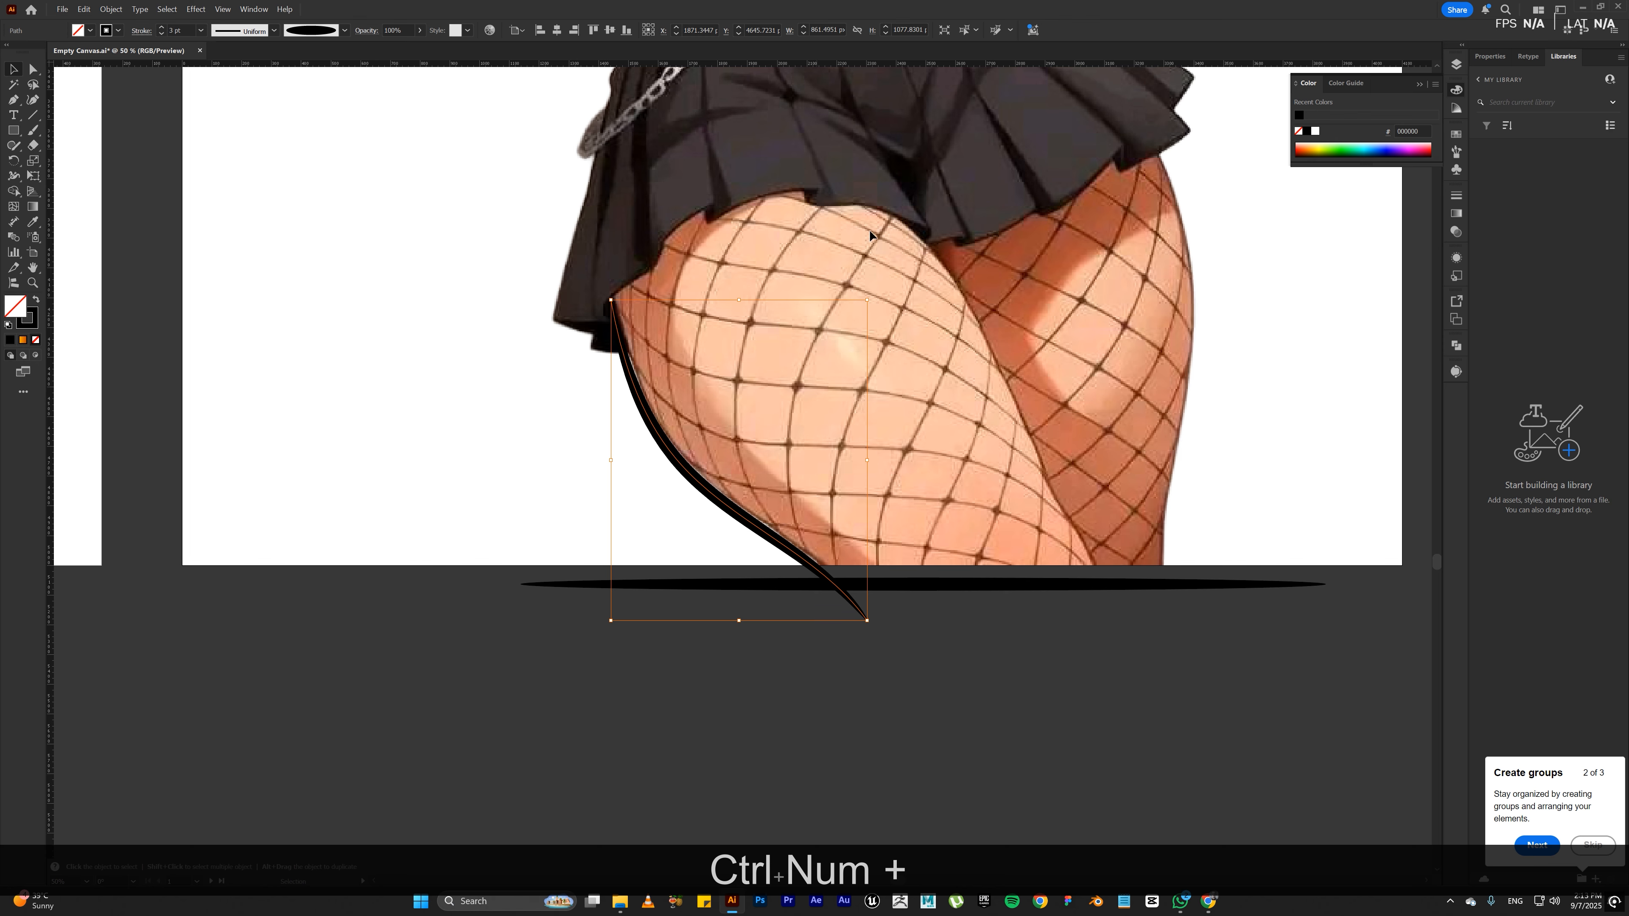
pyautogui.press('space')
pyautogui.moveTo(1033, 295); pyautogui.dragTo(1011, 496)
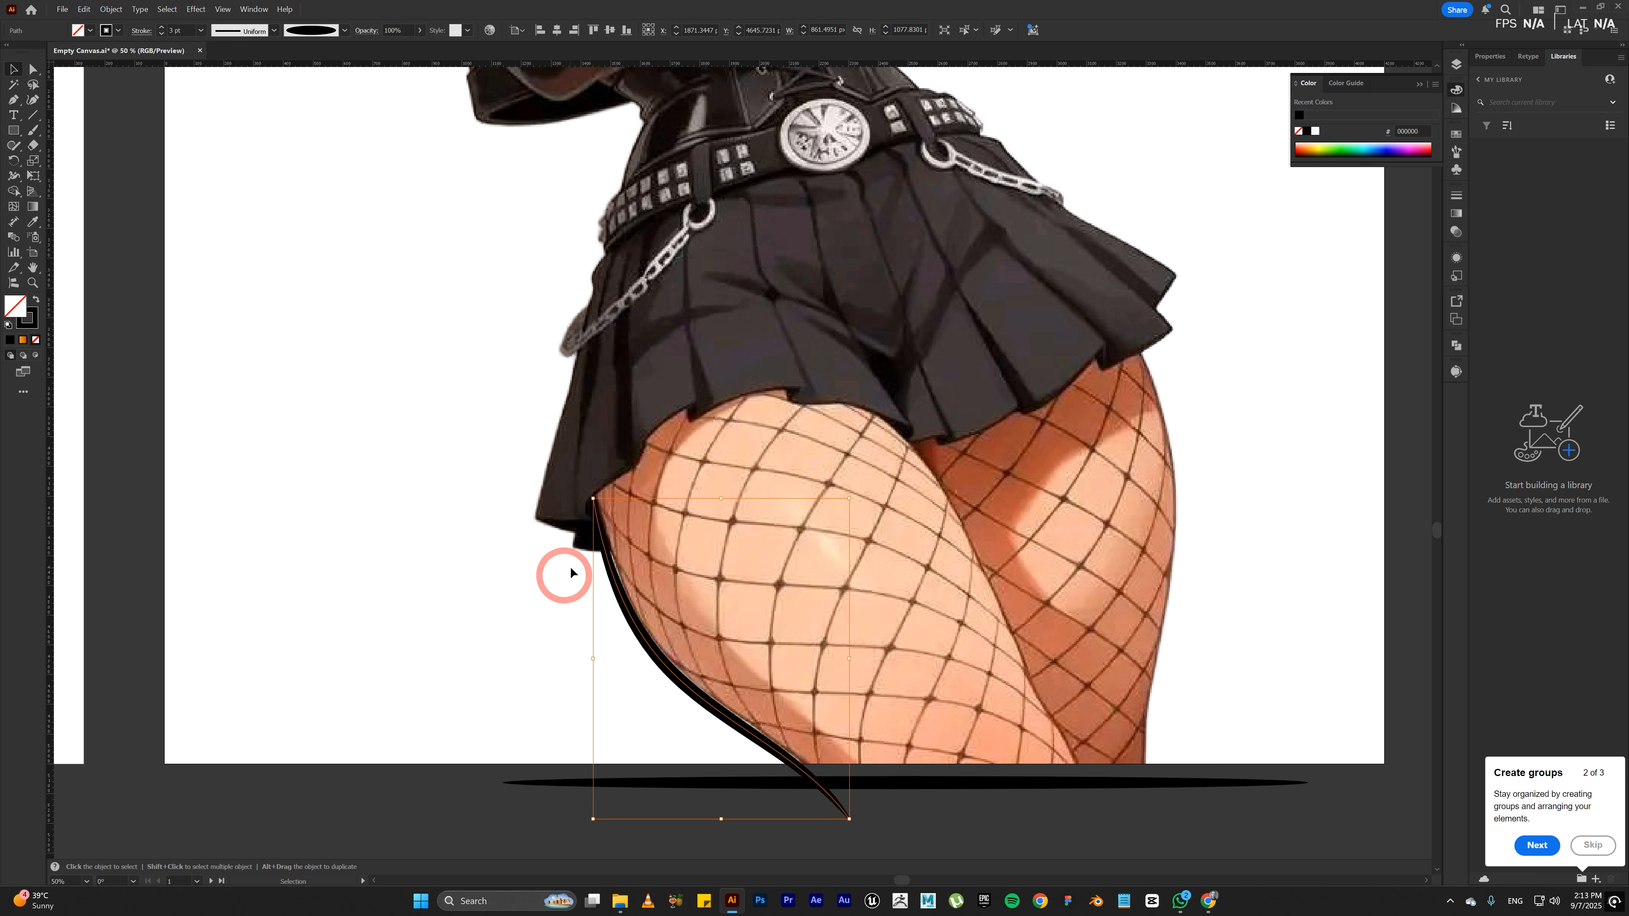
pyautogui.press('b')
pyautogui.click(632, 236)
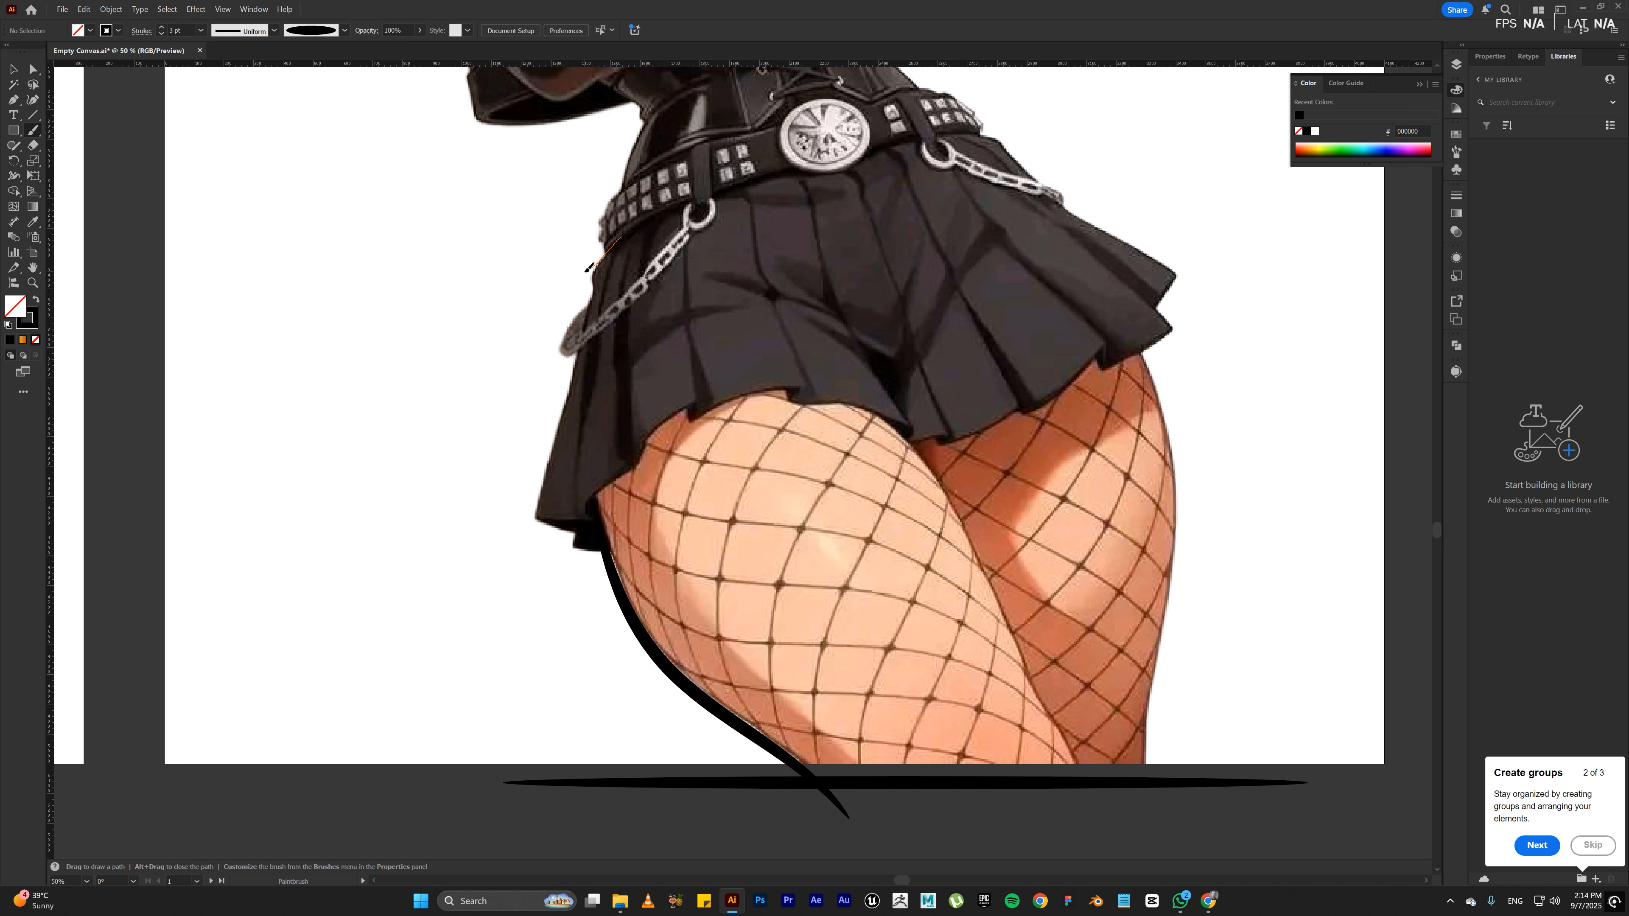
pyautogui.moveTo(586, 271); pyautogui.dragTo(614, 308)
pyautogui.moveTo(580, 267)
pyautogui.mouseDown()
pyautogui.moveTo(591, 307)
pyautogui.moveTo(535, 513)
pyautogui.moveTo(575, 535)
pyautogui.mouseUp()
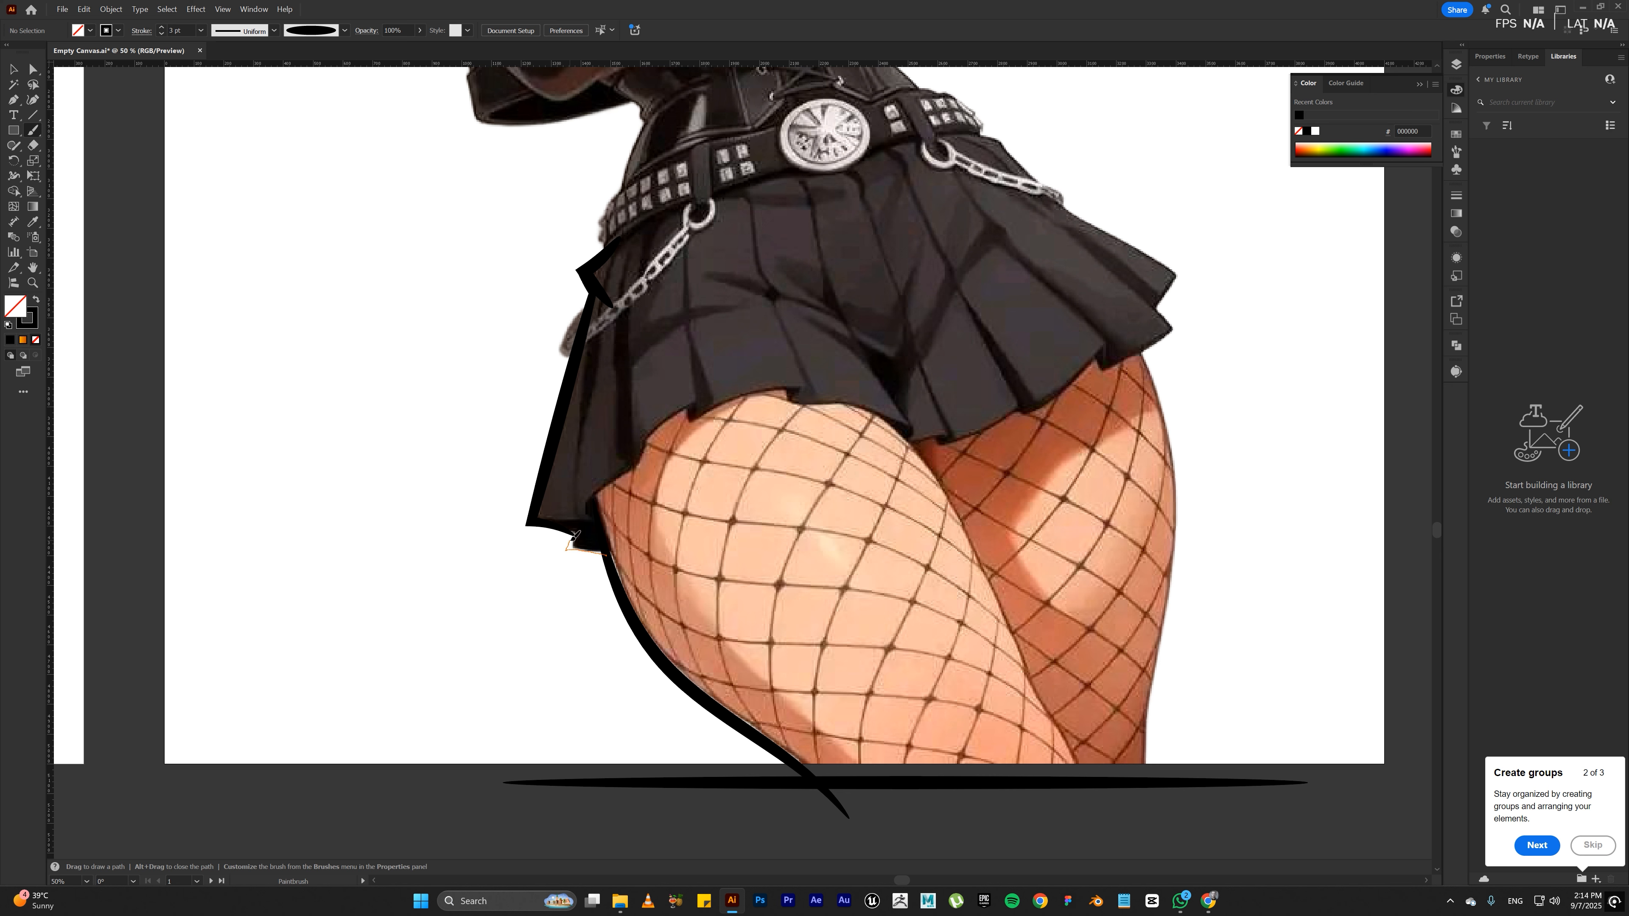
# Step: Trace the skirt's hem from its outer corner across the front thigh to between the legs, adding the pleat line below the belt ring
pyautogui.moveTo(572, 530); pyautogui.dragTo(572, 528)
pyautogui.moveTo(531, 518); pyautogui.dragTo(594, 527)
pyautogui.moveTo(649, 435); pyautogui.dragTo(649, 436)
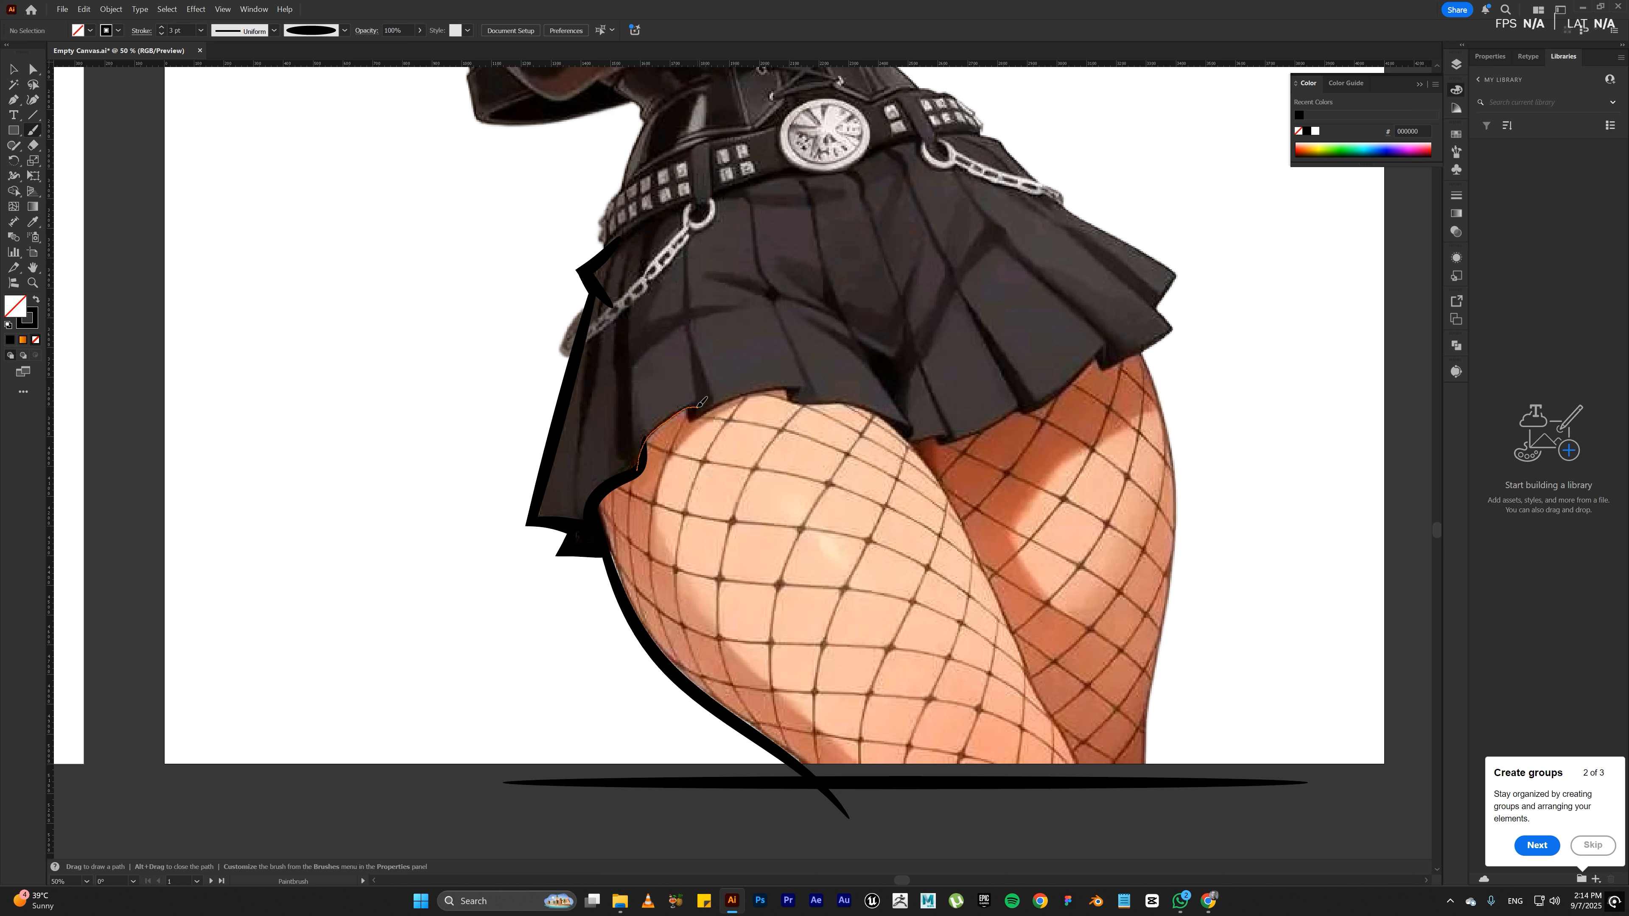
pyautogui.moveTo(701, 402); pyautogui.dragTo(688, 240)
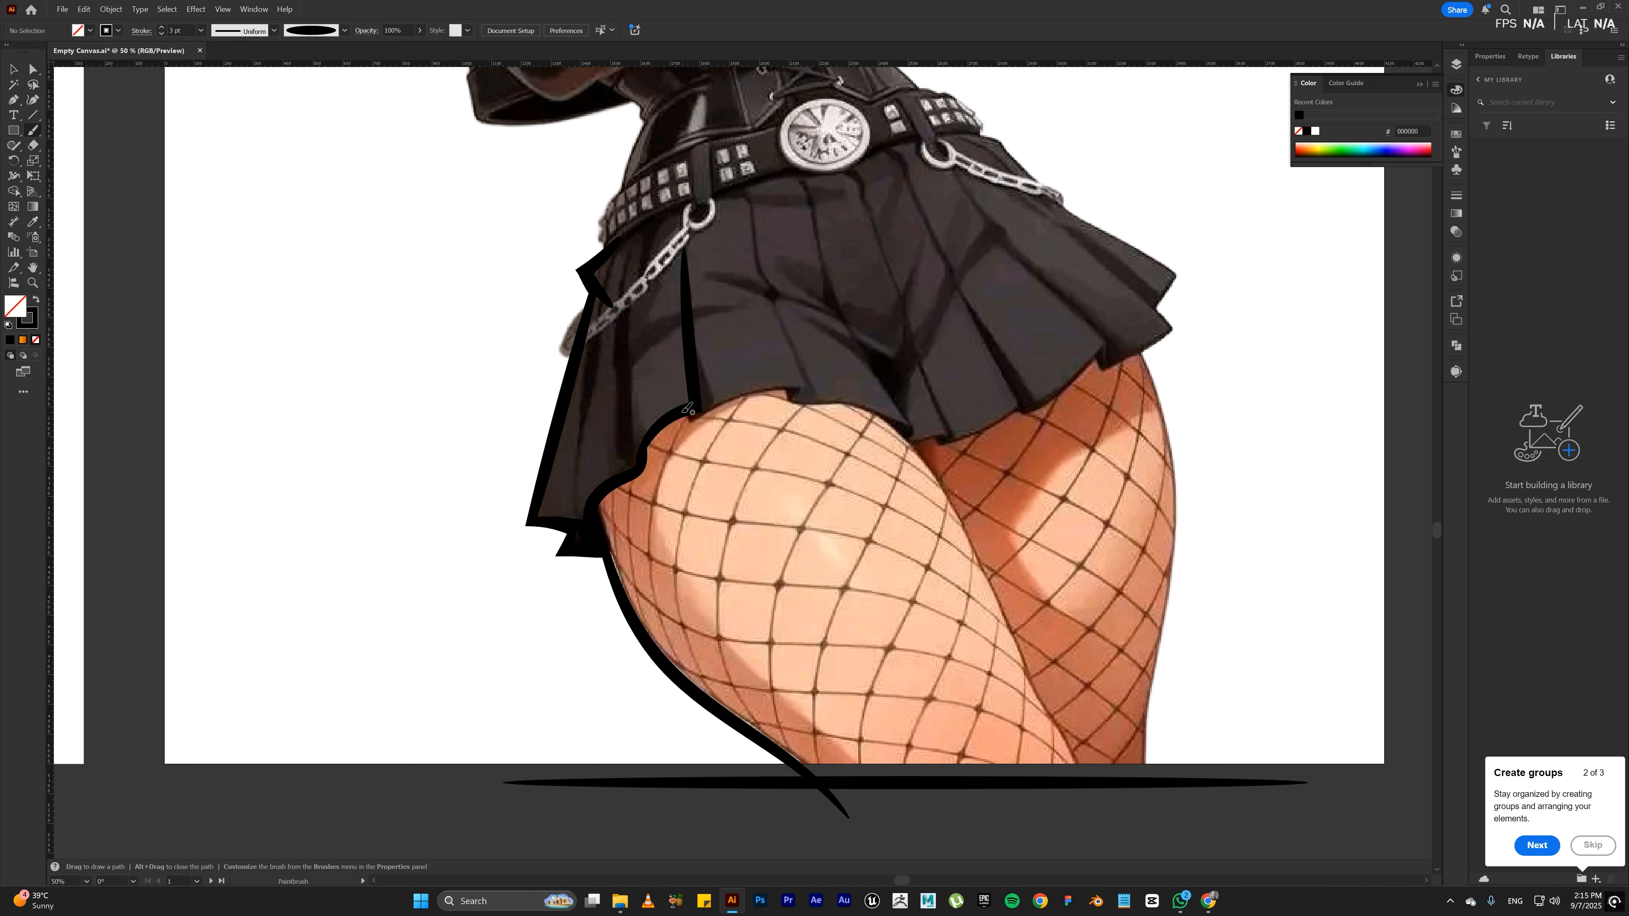
pyautogui.moveTo(683, 411)
pyautogui.mouseDown()
pyautogui.moveTo(804, 389)
pyautogui.moveTo(769, 389)
pyautogui.moveTo(812, 384)
pyautogui.mouseUp()
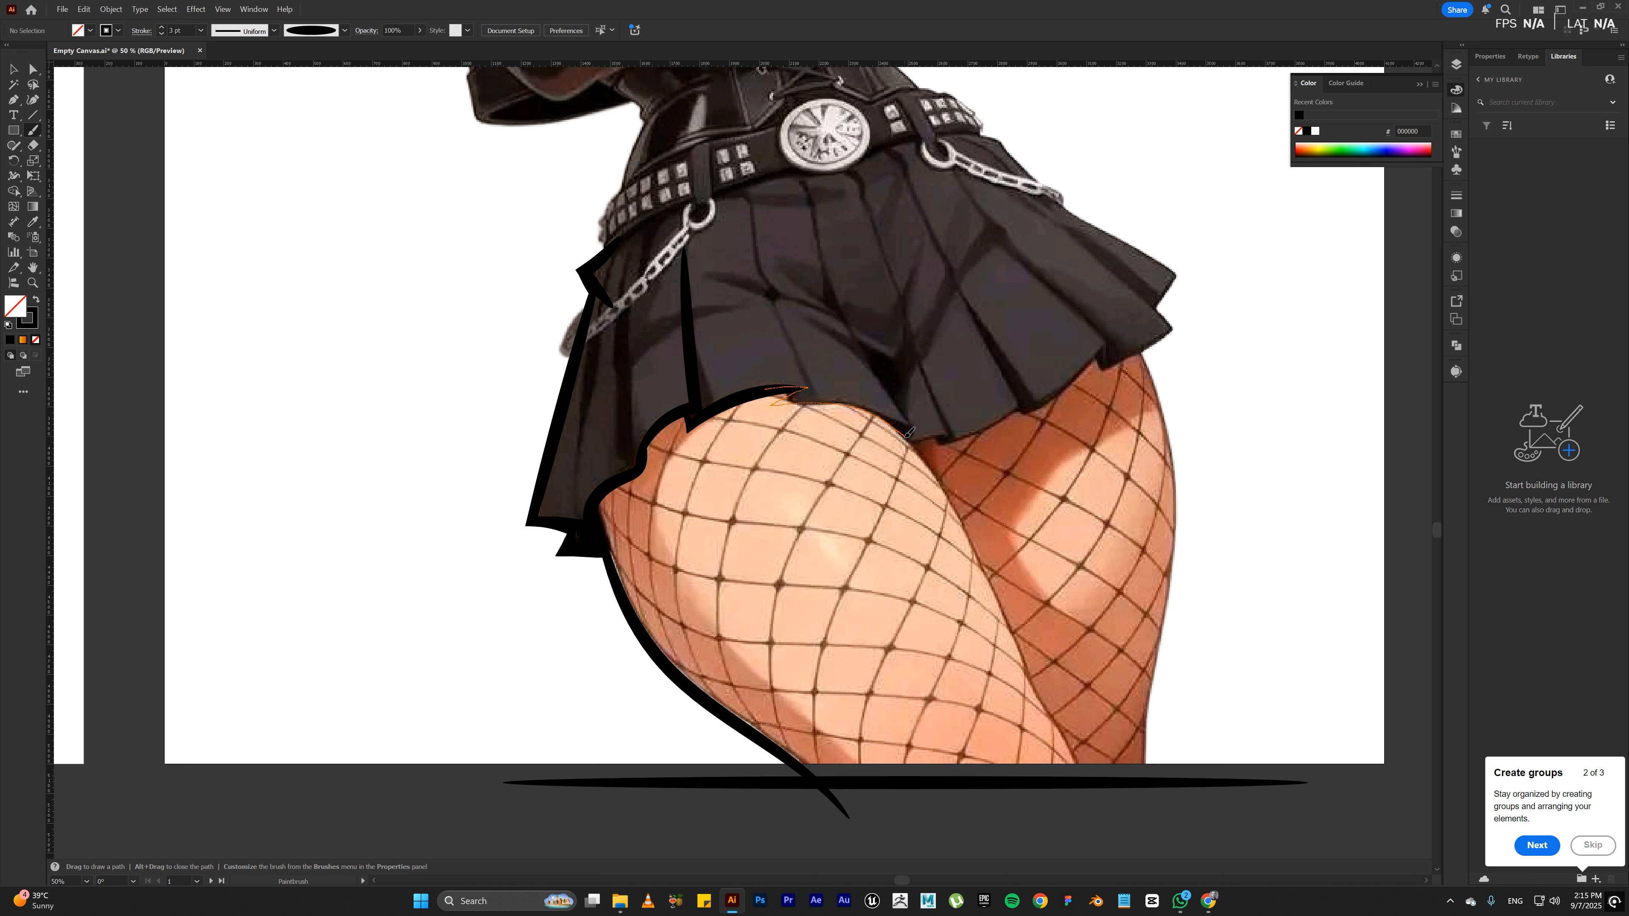
pyautogui.moveTo(914, 437); pyautogui.dragTo(913, 439)
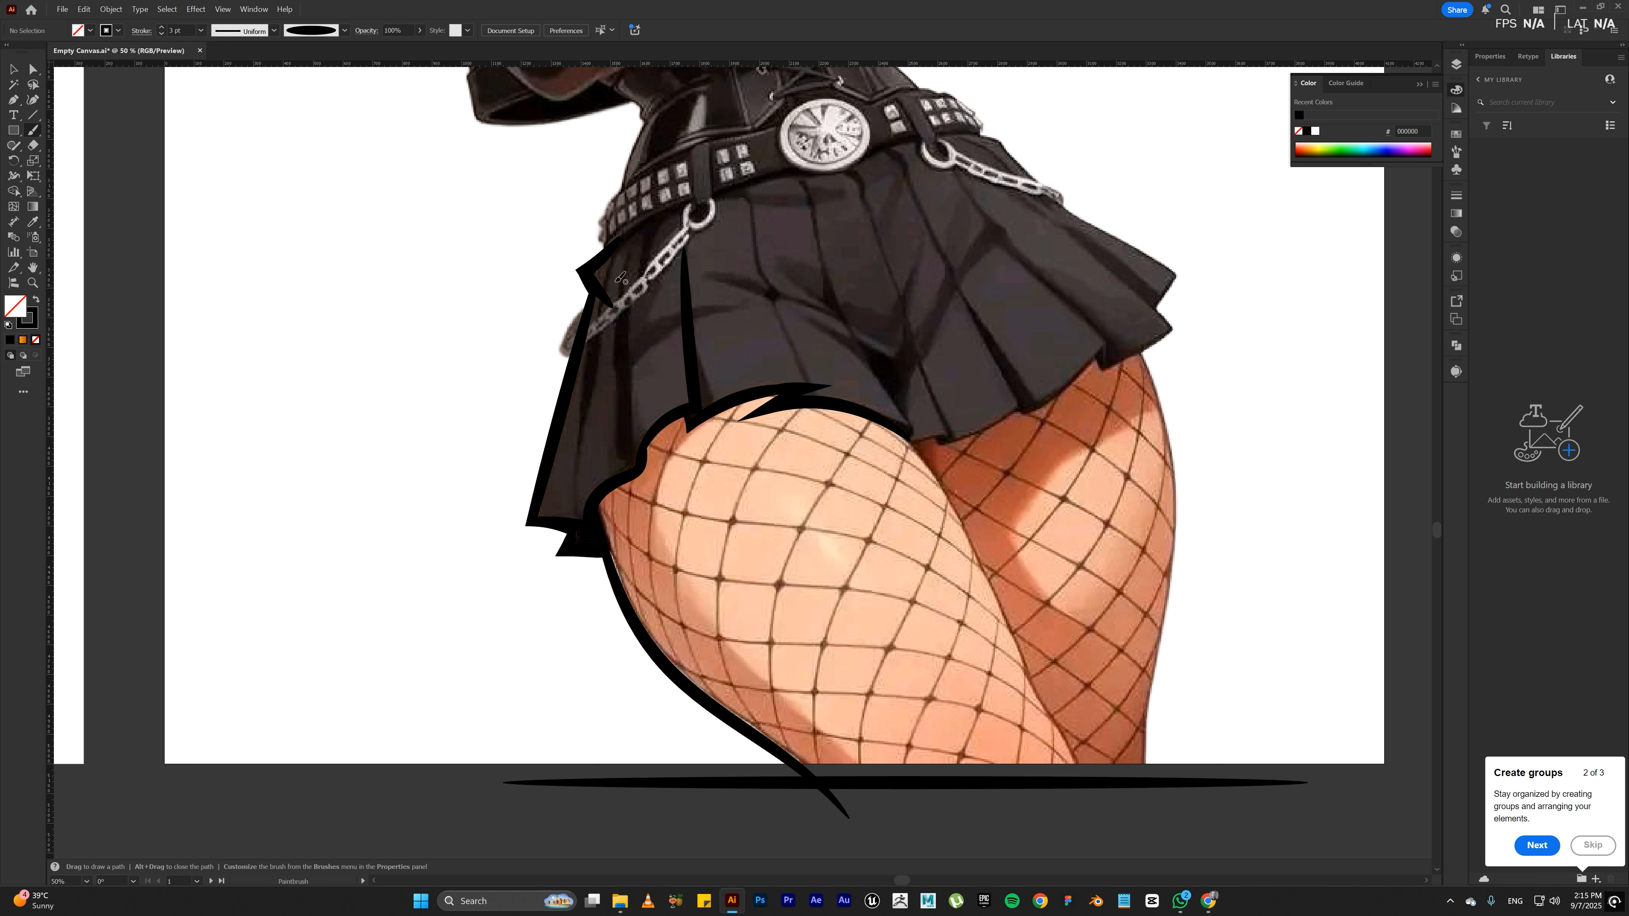
# Step: Paint two pleat lines near the skirt's outer edge and a curved one from below the belt studs to the hem
pyautogui.moveTo(621, 243)
pyautogui.mouseDown()
pyautogui.moveTo(577, 474)
pyautogui.moveTo(586, 527)
pyautogui.moveTo(625, 474)
pyautogui.mouseUp()
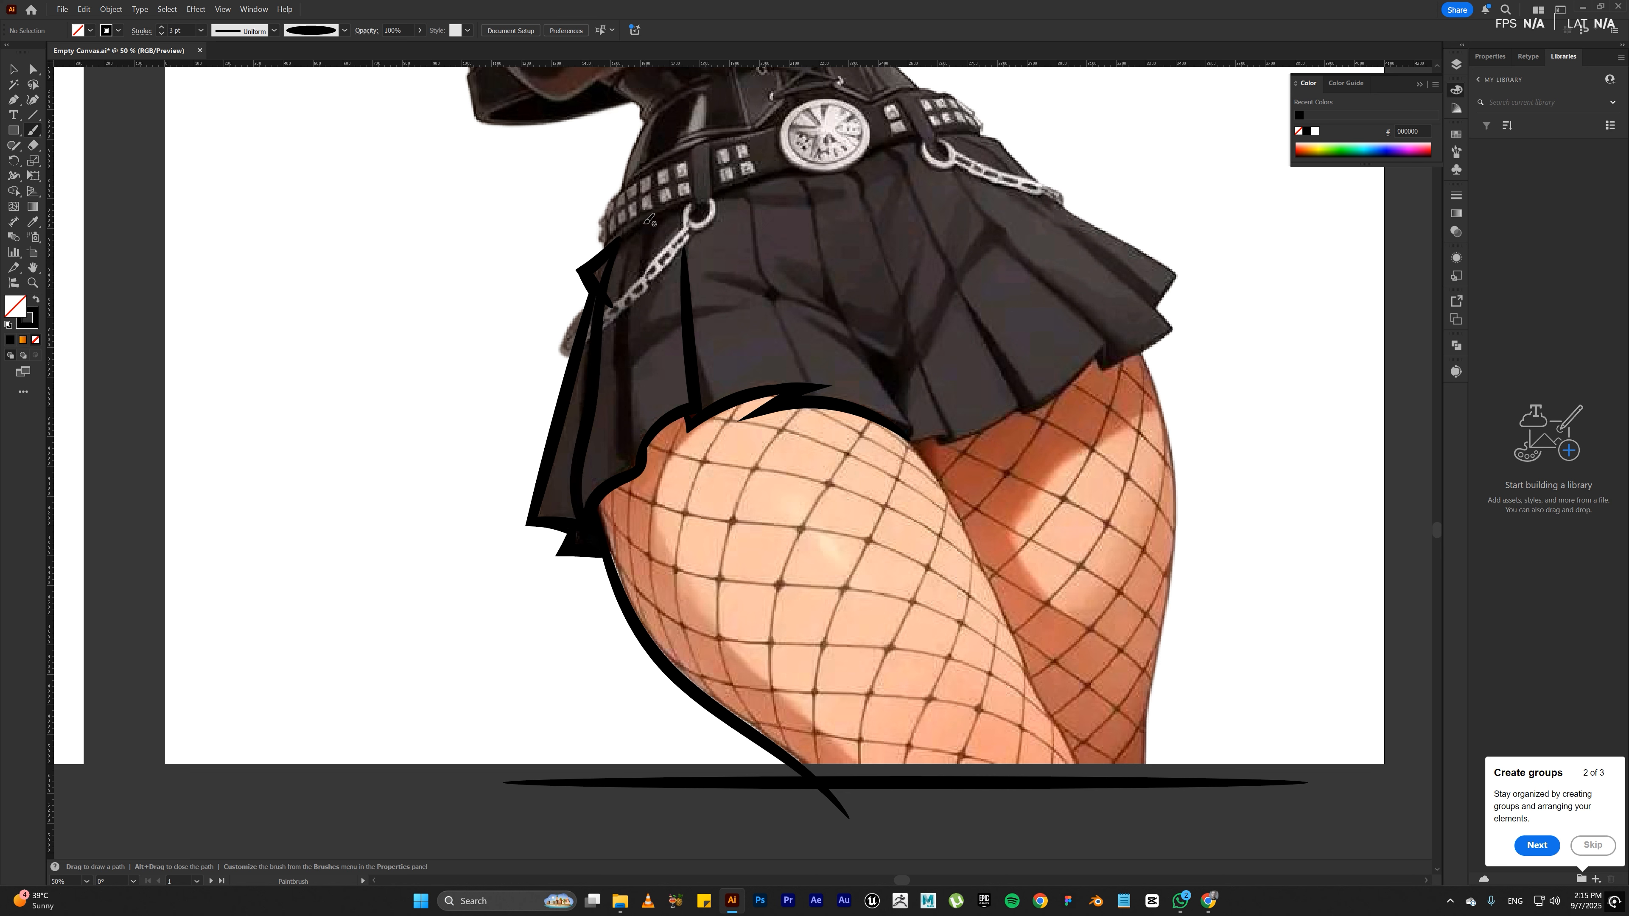
pyautogui.moveTo(636, 230)
pyautogui.mouseDown()
pyautogui.moveTo(618, 472)
pyautogui.moveTo(675, 411)
pyautogui.mouseUp()
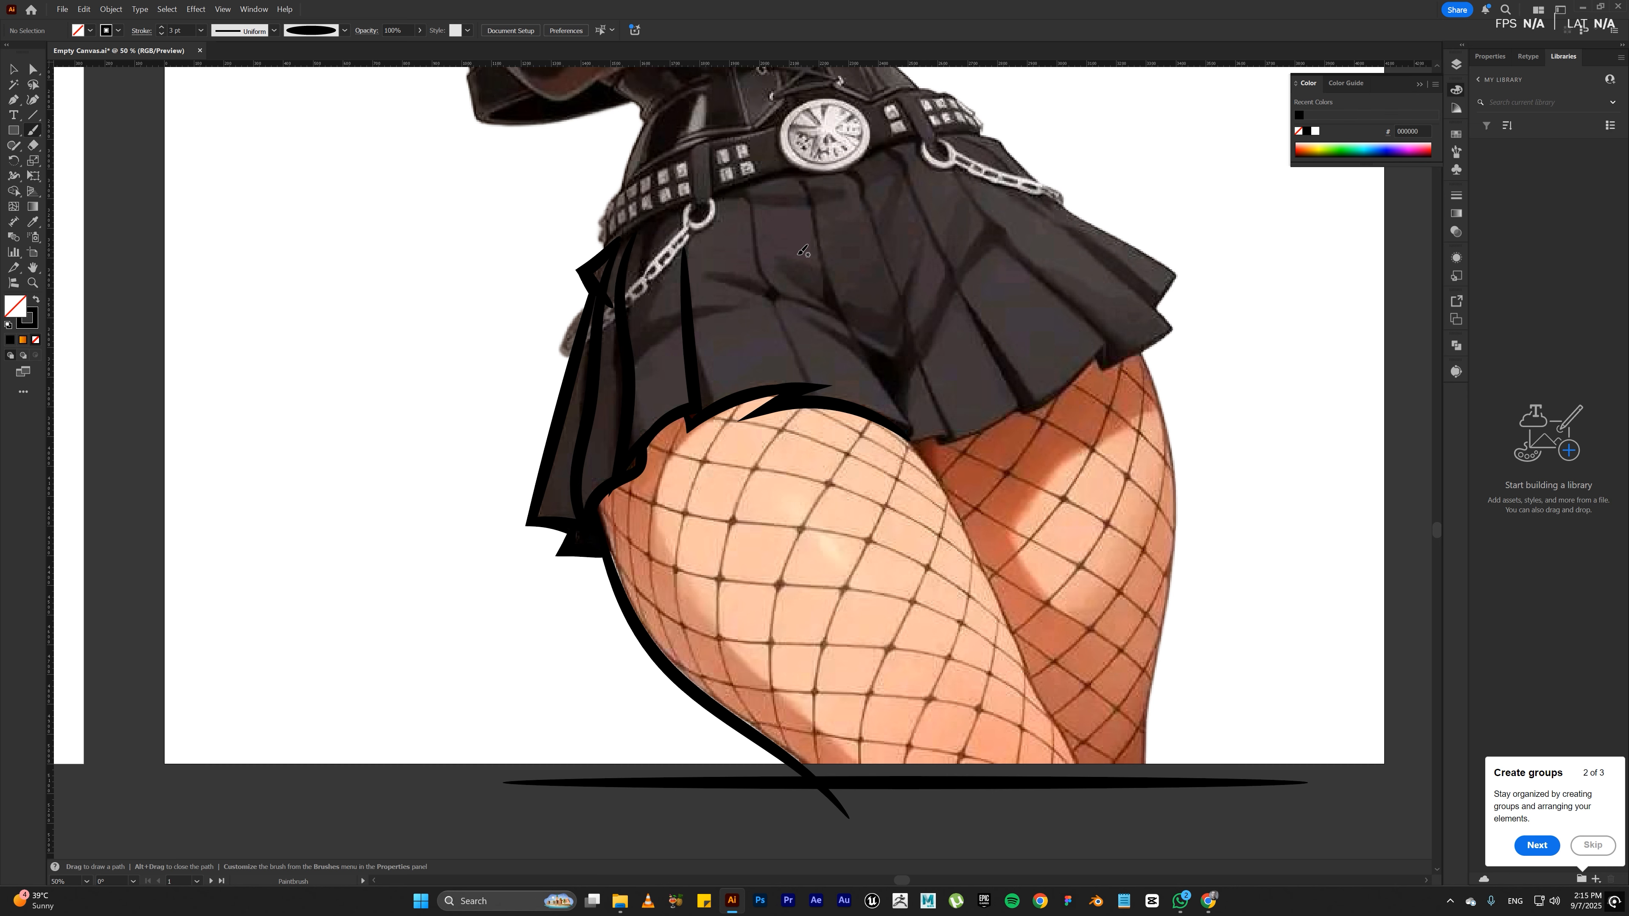
pyautogui.press('space')
pyautogui.moveTo(804, 256); pyautogui.dragTo(662, 385)
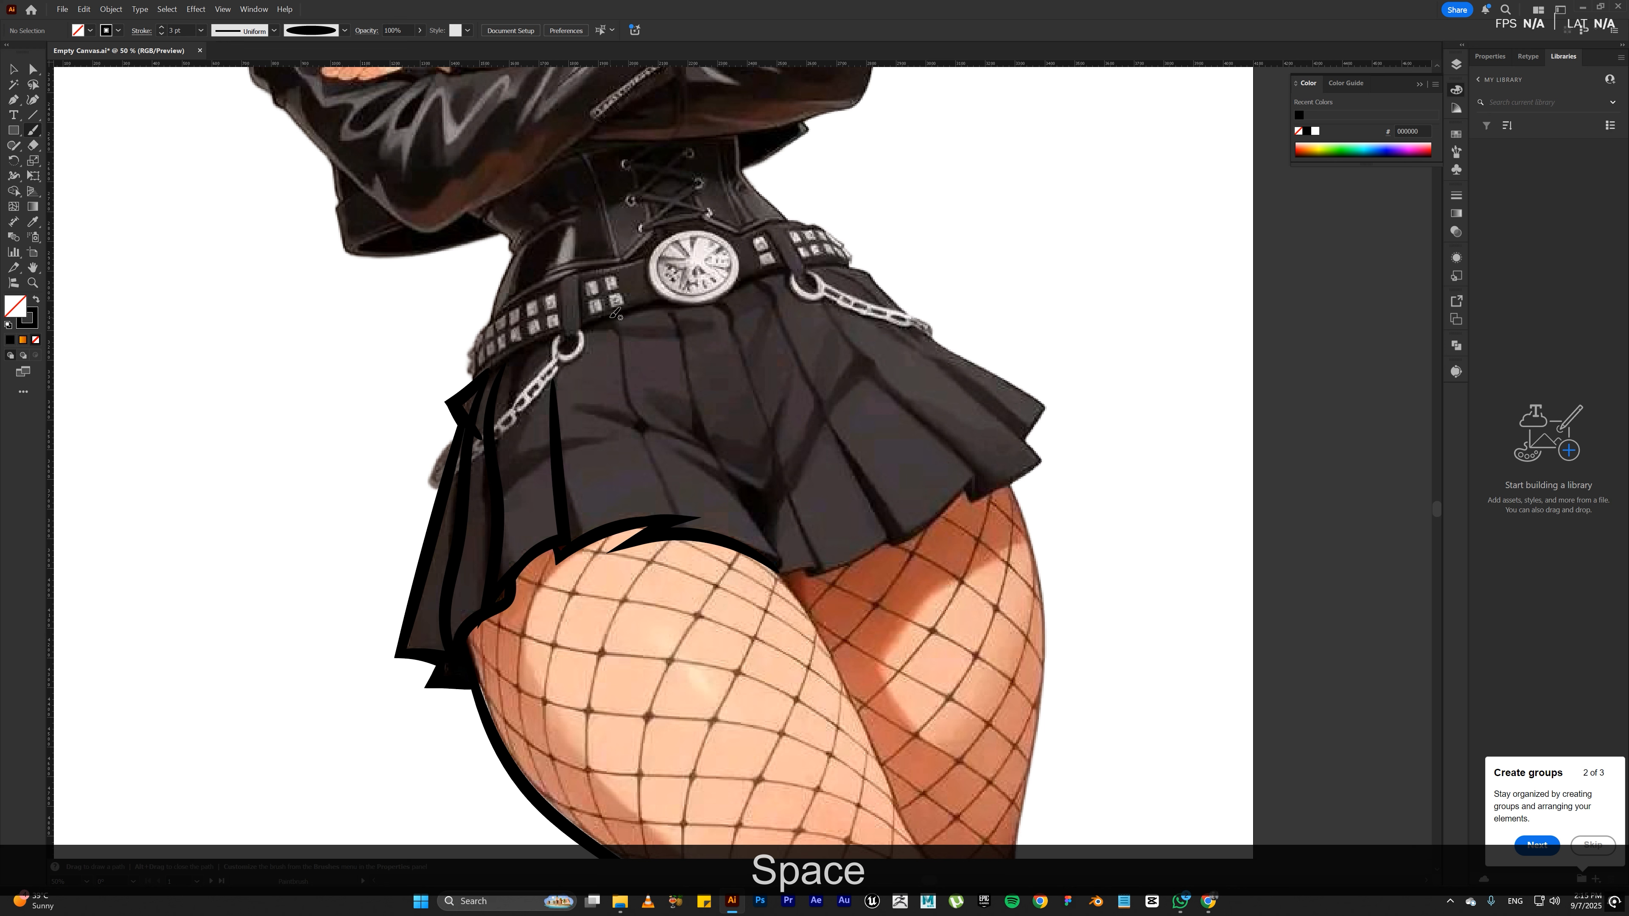
pyautogui.moveTo(603, 317)
pyautogui.mouseDown()
pyautogui.moveTo(623, 383)
pyautogui.moveTo(713, 541)
pyautogui.mouseUp()
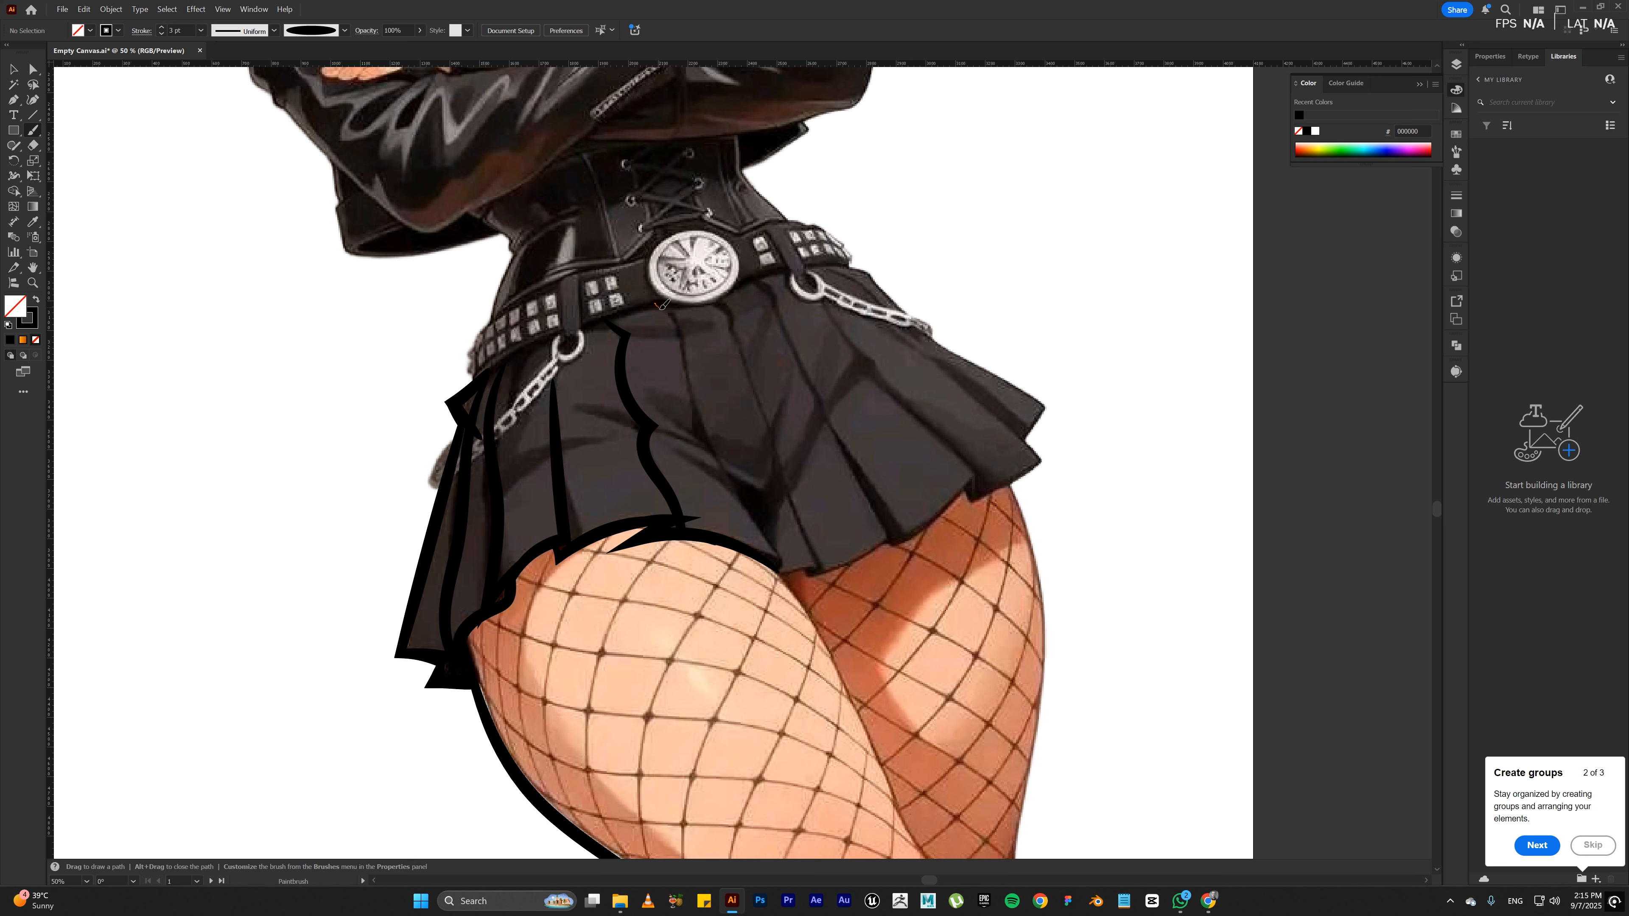
# Step: Paint the skirt's centre pleat lines from below the belt buckle to the hem, and trace the hem from between the legs toward the far thigh
pyautogui.moveTo(681, 336)
pyautogui.mouseDown()
pyautogui.moveTo(692, 424)
pyautogui.moveTo(775, 552)
pyautogui.mouseUp()
pyautogui.moveTo(781, 576); pyautogui.dragTo(754, 550)
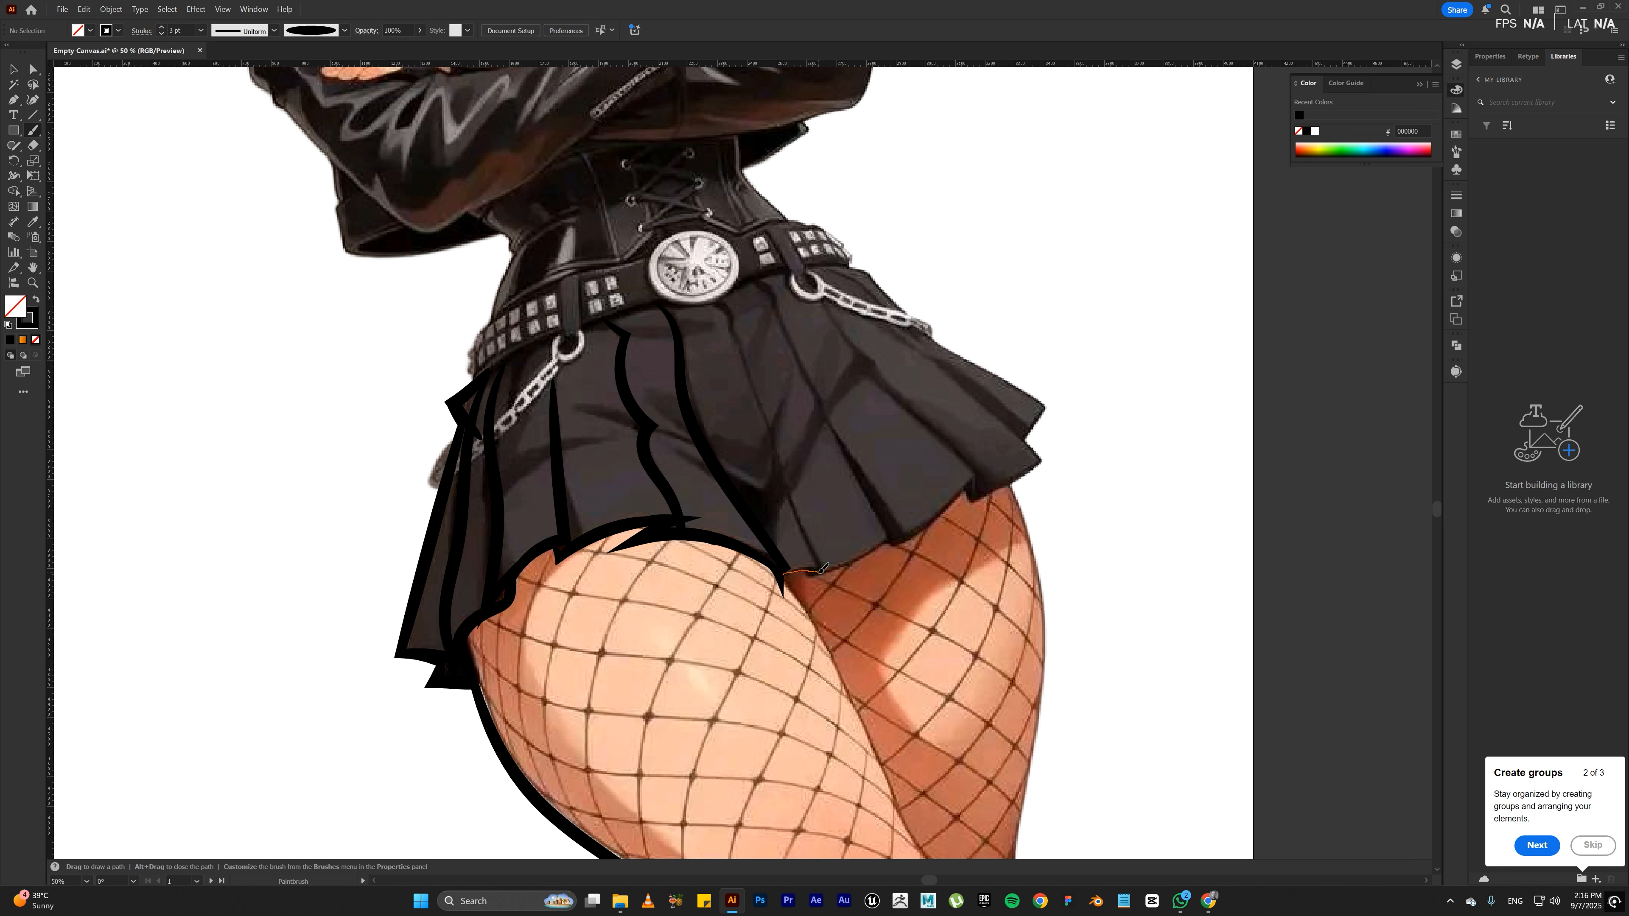
pyautogui.moveTo(826, 571); pyautogui.dragTo(720, 297)
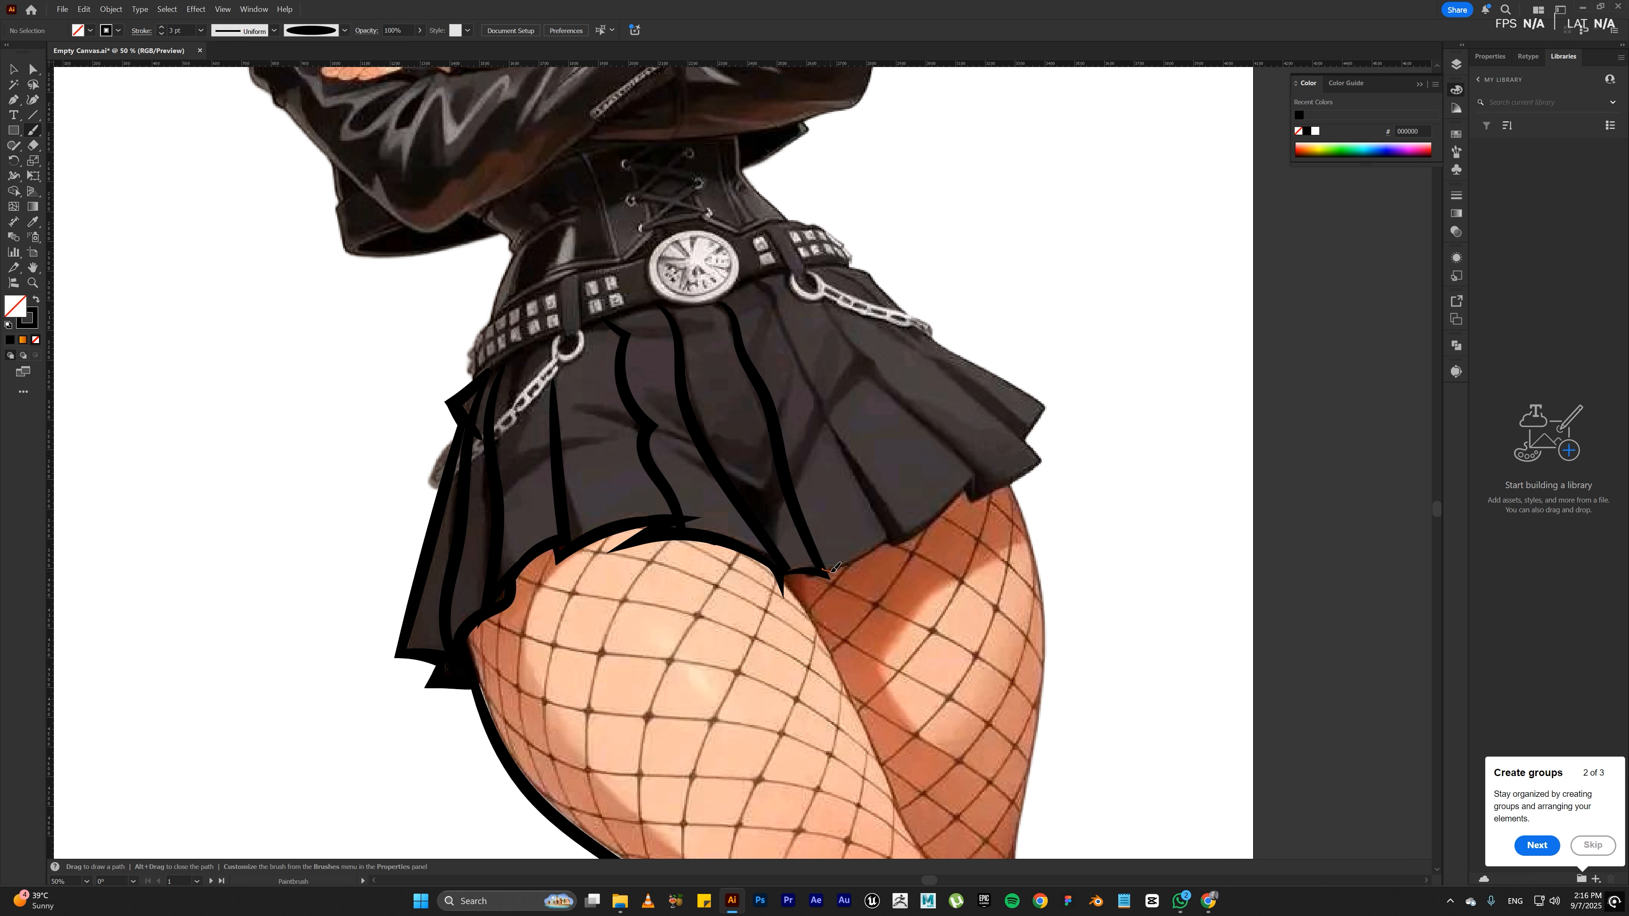
pyautogui.hotkey('ctrl', 'z')
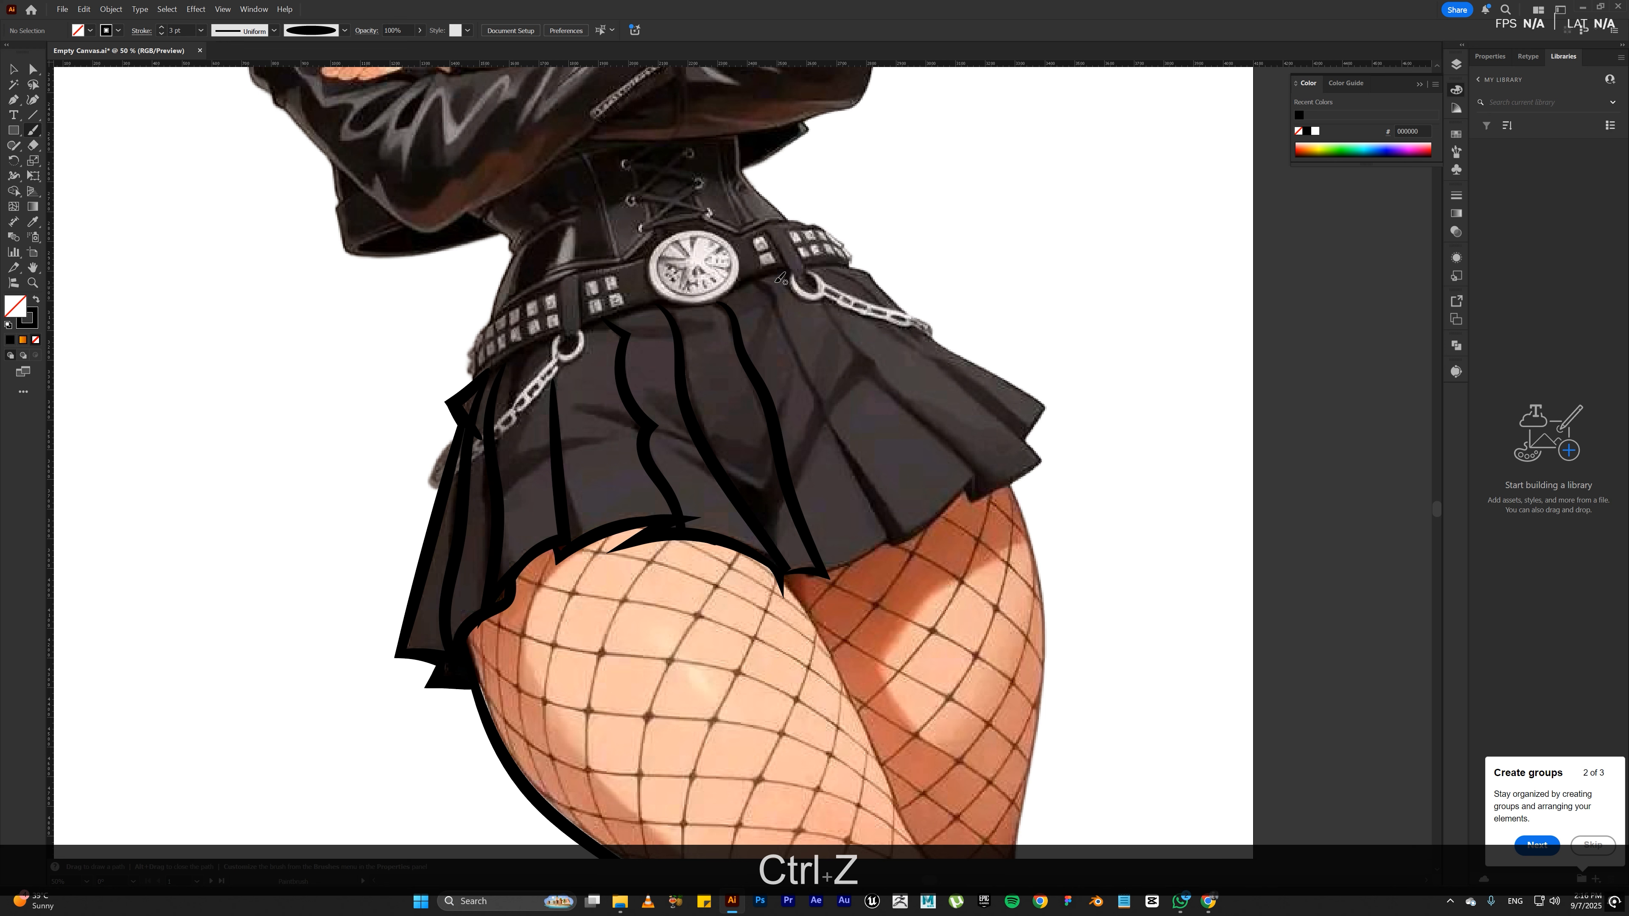
pyautogui.moveTo(752, 278)
pyautogui.mouseDown()
pyautogui.moveTo(896, 538)
pyautogui.moveTo(821, 567)
pyautogui.mouseUp()
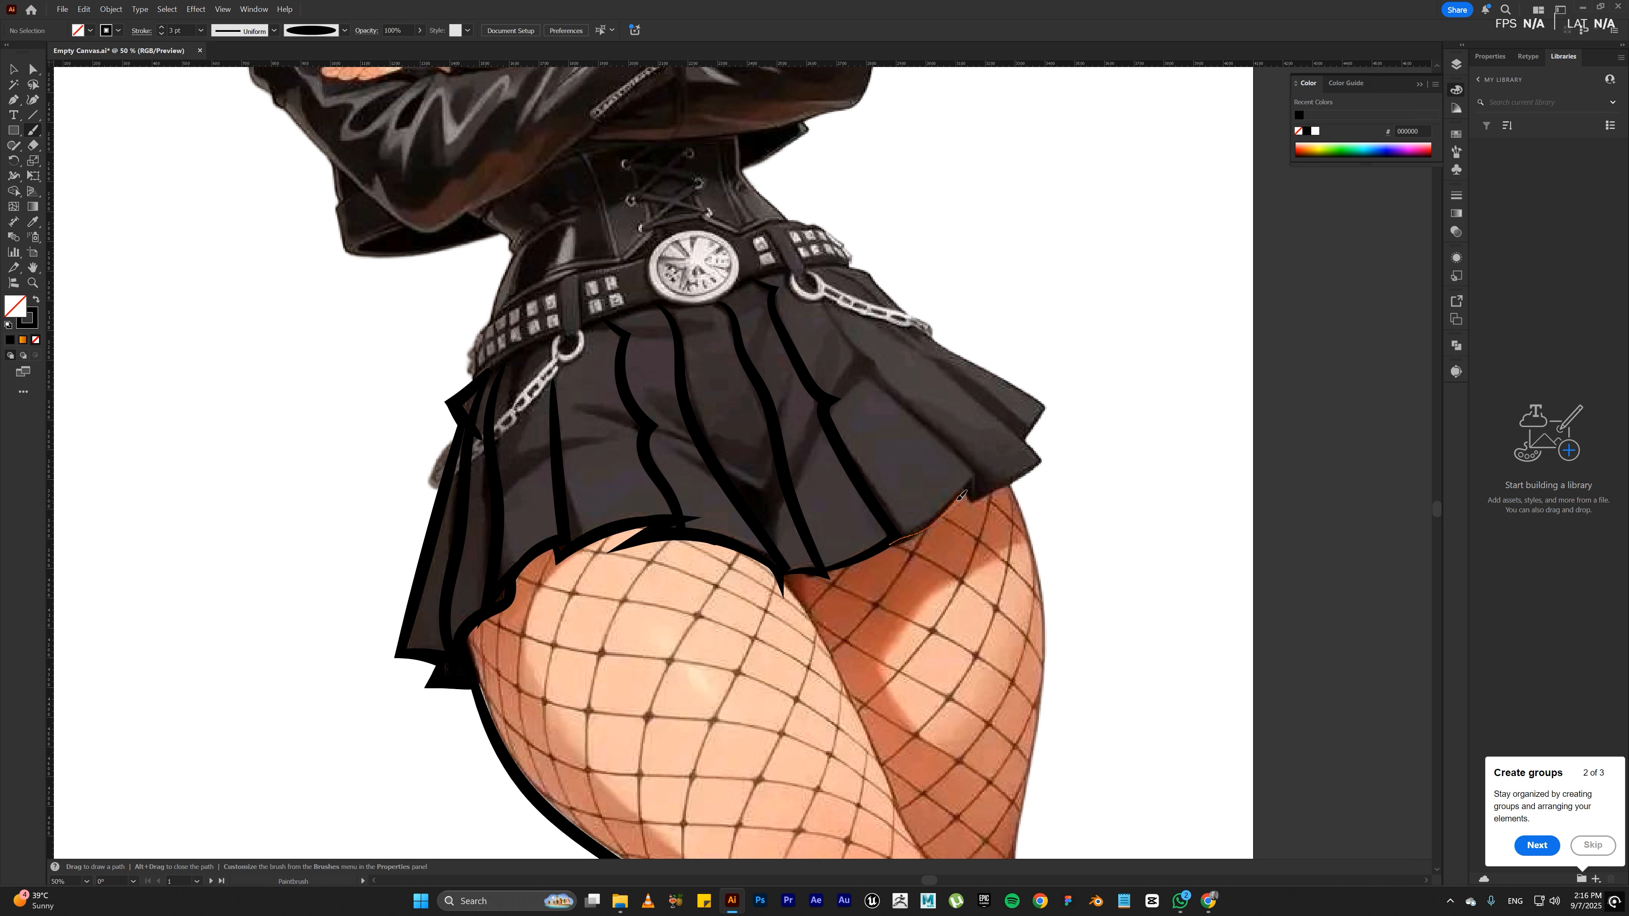
# Step: Paint the remaining pleats below the chain ring and trace the skirt's far side edge and pointed hem corner above the far thigh
pyautogui.moveTo(981, 475); pyautogui.dragTo(872, 373)
pyautogui.moveTo(878, 364); pyautogui.dragTo(804, 272)
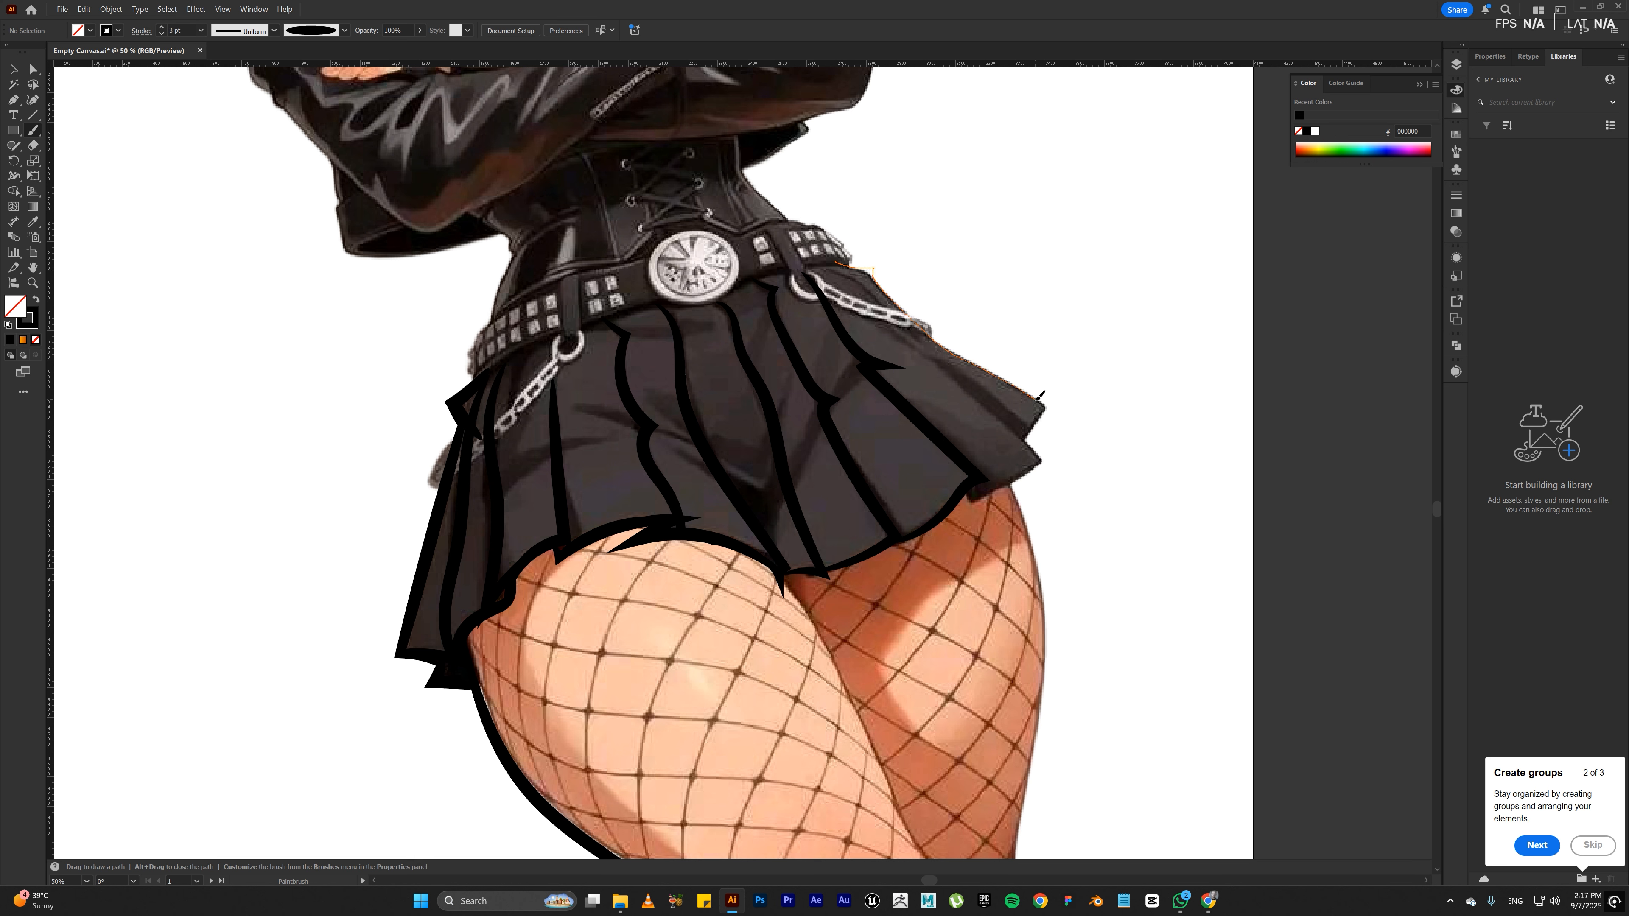
pyautogui.moveTo(1037, 398); pyautogui.dragTo(1027, 443)
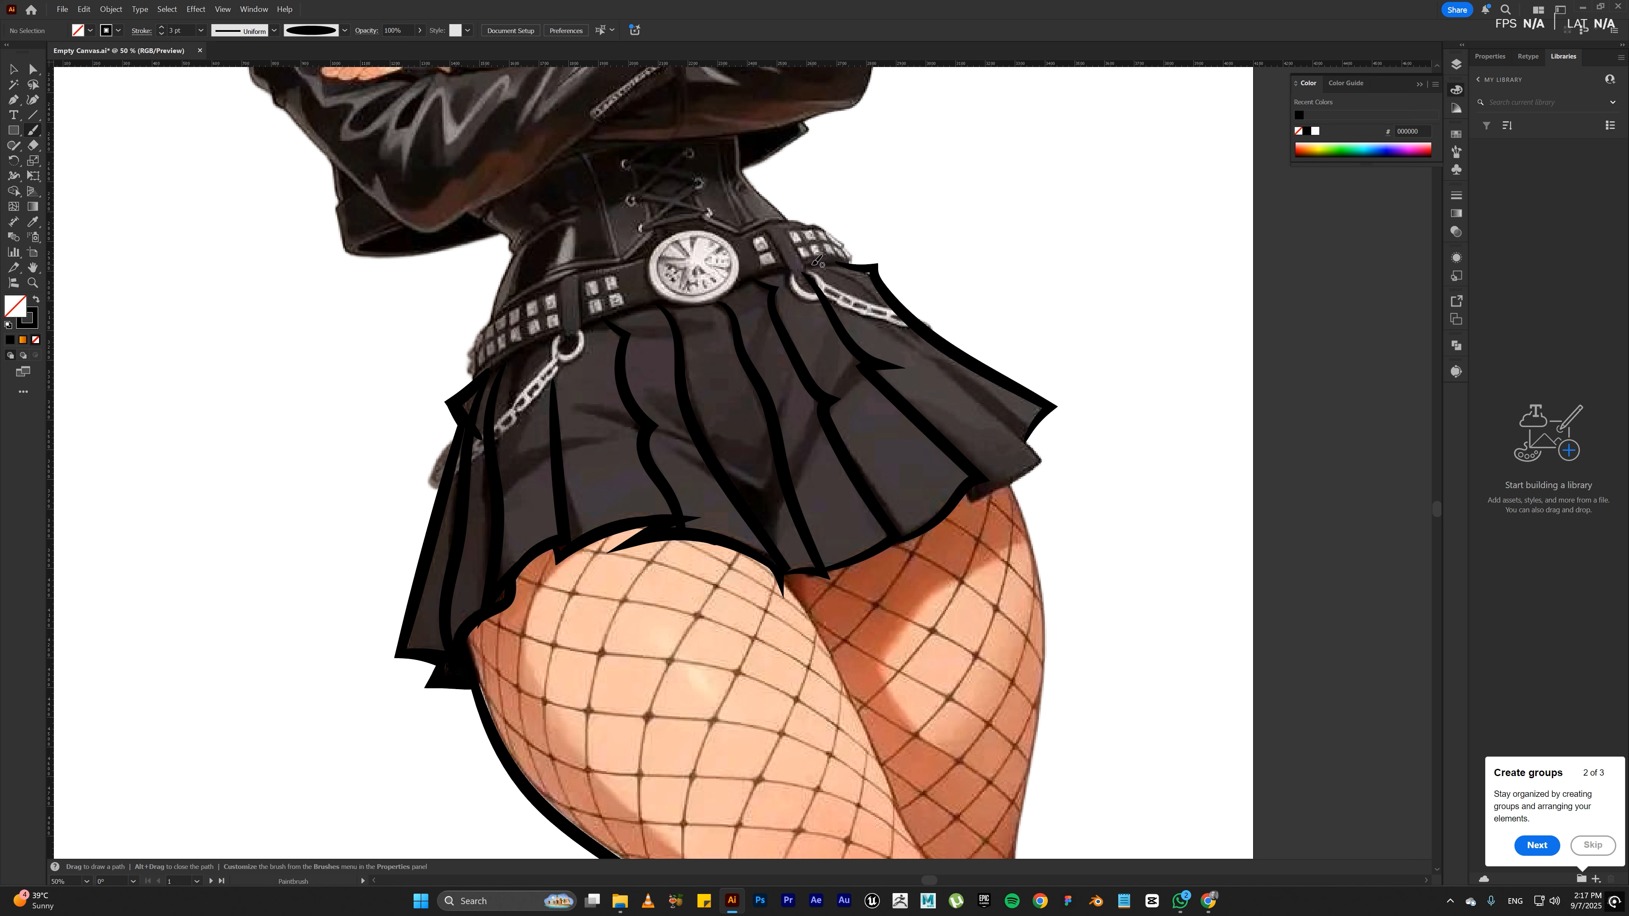
pyautogui.moveTo(816, 261); pyautogui.dragTo(1049, 458)
pyautogui.moveTo(971, 505); pyautogui.dragTo(968, 481)
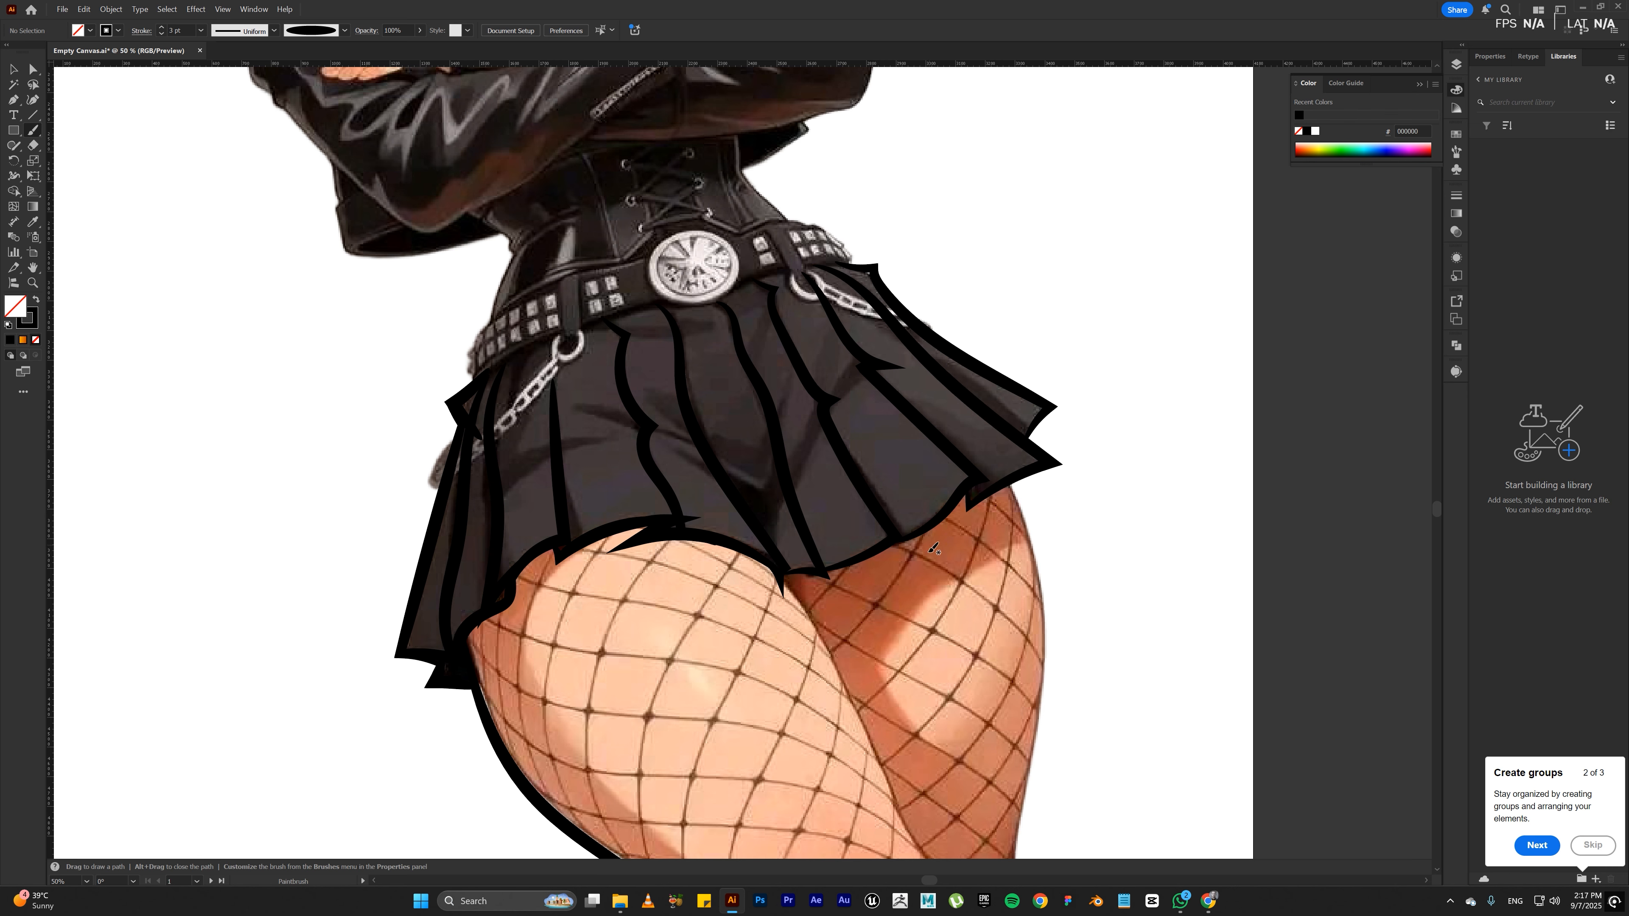
# Step: Trace the far thigh's outer edge from inside the skirt hem down past the artboard's lower edge
pyautogui.press('space')
pyautogui.moveTo(902, 597)
pyautogui.mouseDown()
pyautogui.moveTo(907, 513)
pyautogui.moveTo(914, 526)
pyautogui.moveTo(933, 511)
pyautogui.mouseUp()
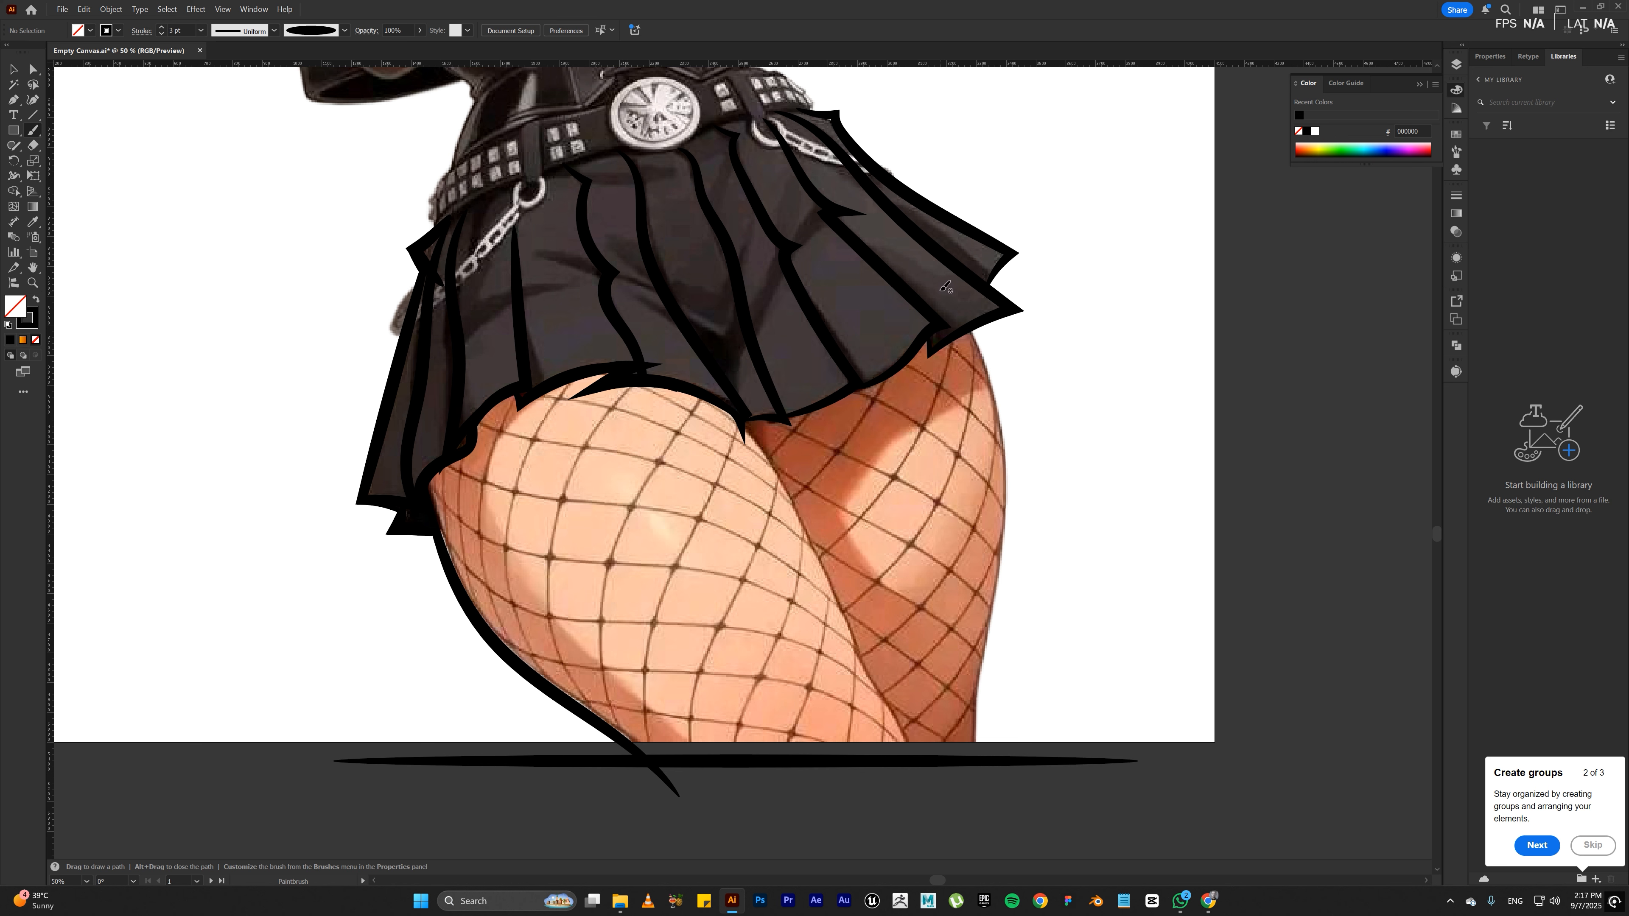
pyautogui.moveTo(938, 287)
pyautogui.mouseDown()
pyautogui.moveTo(982, 340)
pyautogui.moveTo(1014, 459)
pyautogui.moveTo(979, 708)
pyautogui.mouseUp()
pyautogui.moveTo(992, 797); pyautogui.dragTo(986, 799)
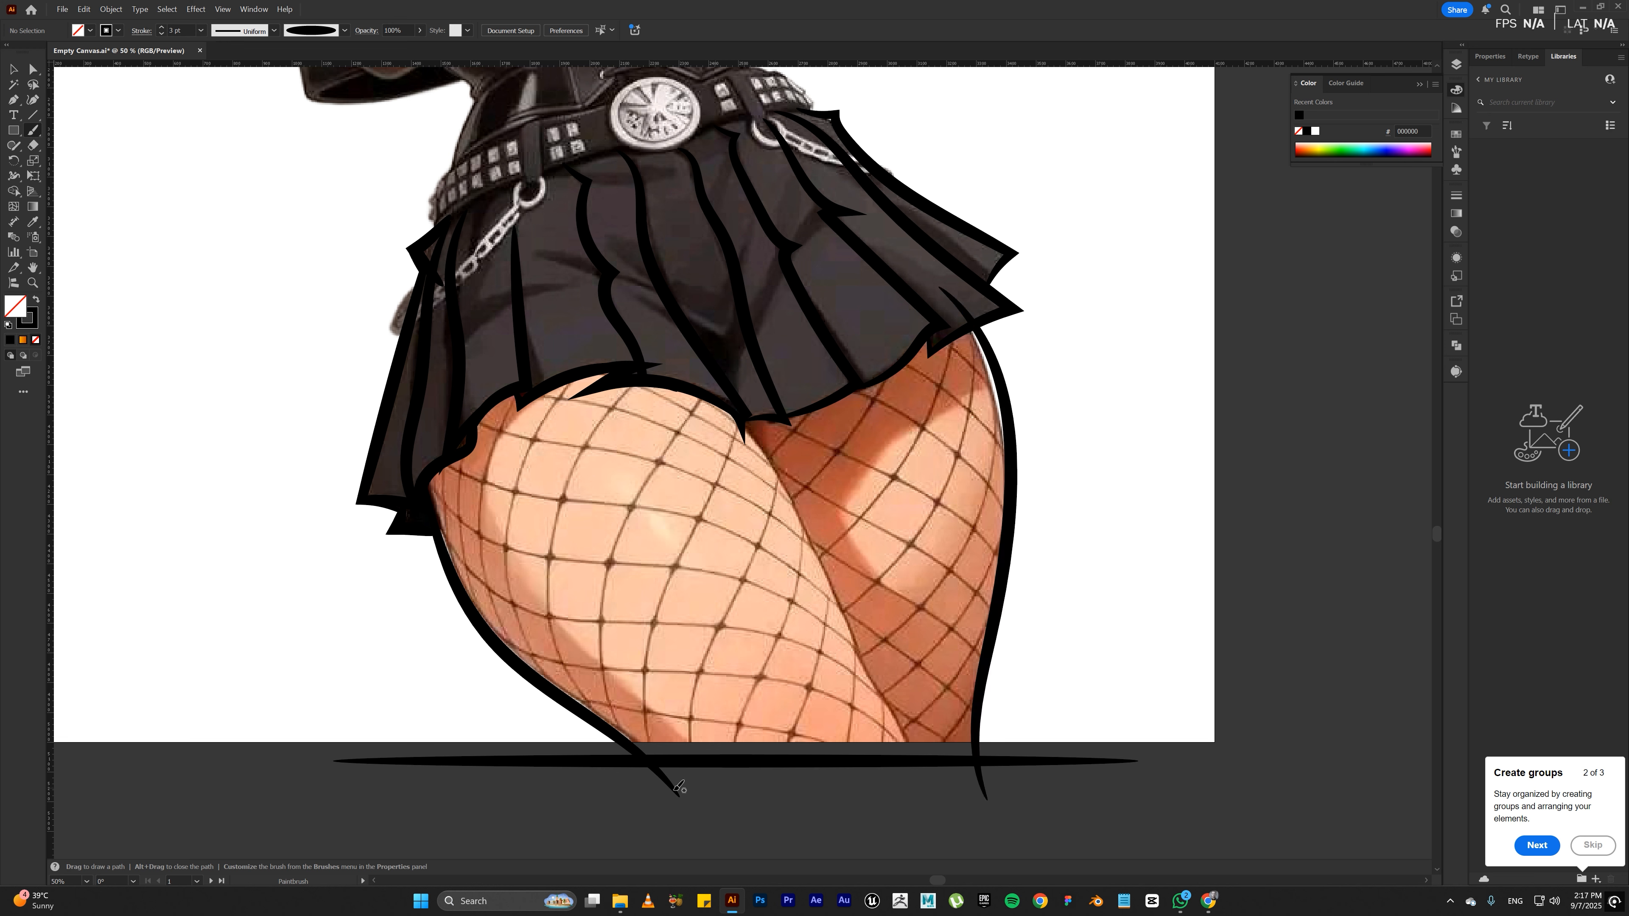
# Step: Shorten the horizontal stroke below the artboard to about 1104 px wide and place it across the lower ends of the two thigh outlines
pyautogui.press('v')
pyautogui.click(870, 762)
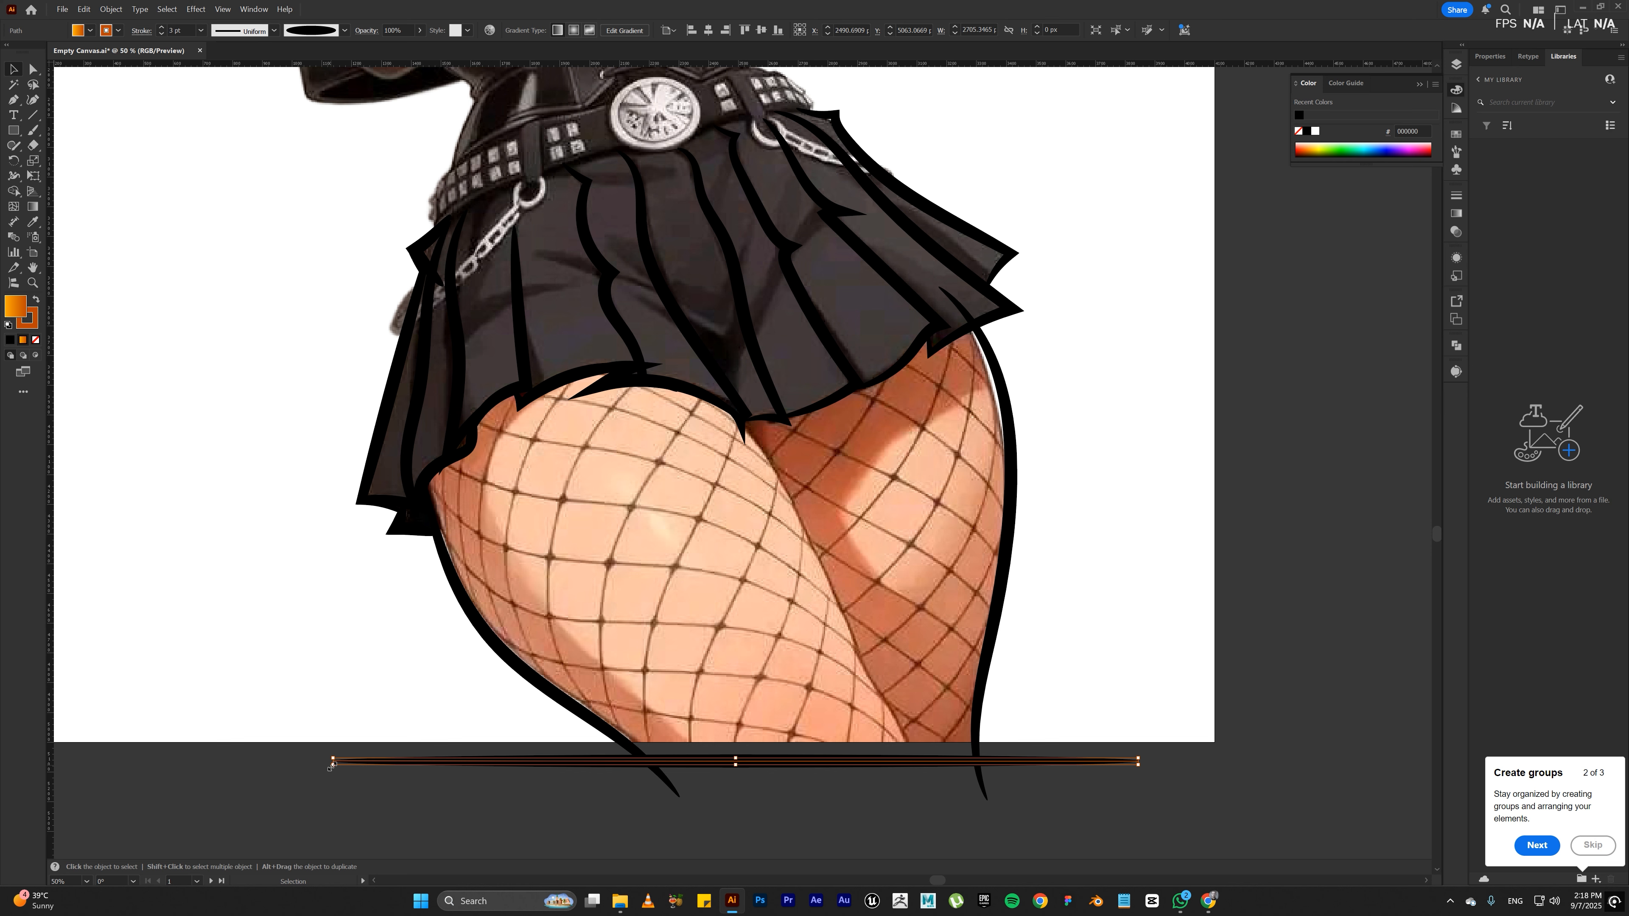
pyautogui.moveTo(331, 763); pyautogui.dragTo(573, 769)
pyautogui.moveTo(760, 766)
pyautogui.mouseDown()
pyautogui.moveTo(900, 791)
pyautogui.moveTo(845, 783)
pyautogui.moveTo(850, 801)
pyautogui.mouseUp()
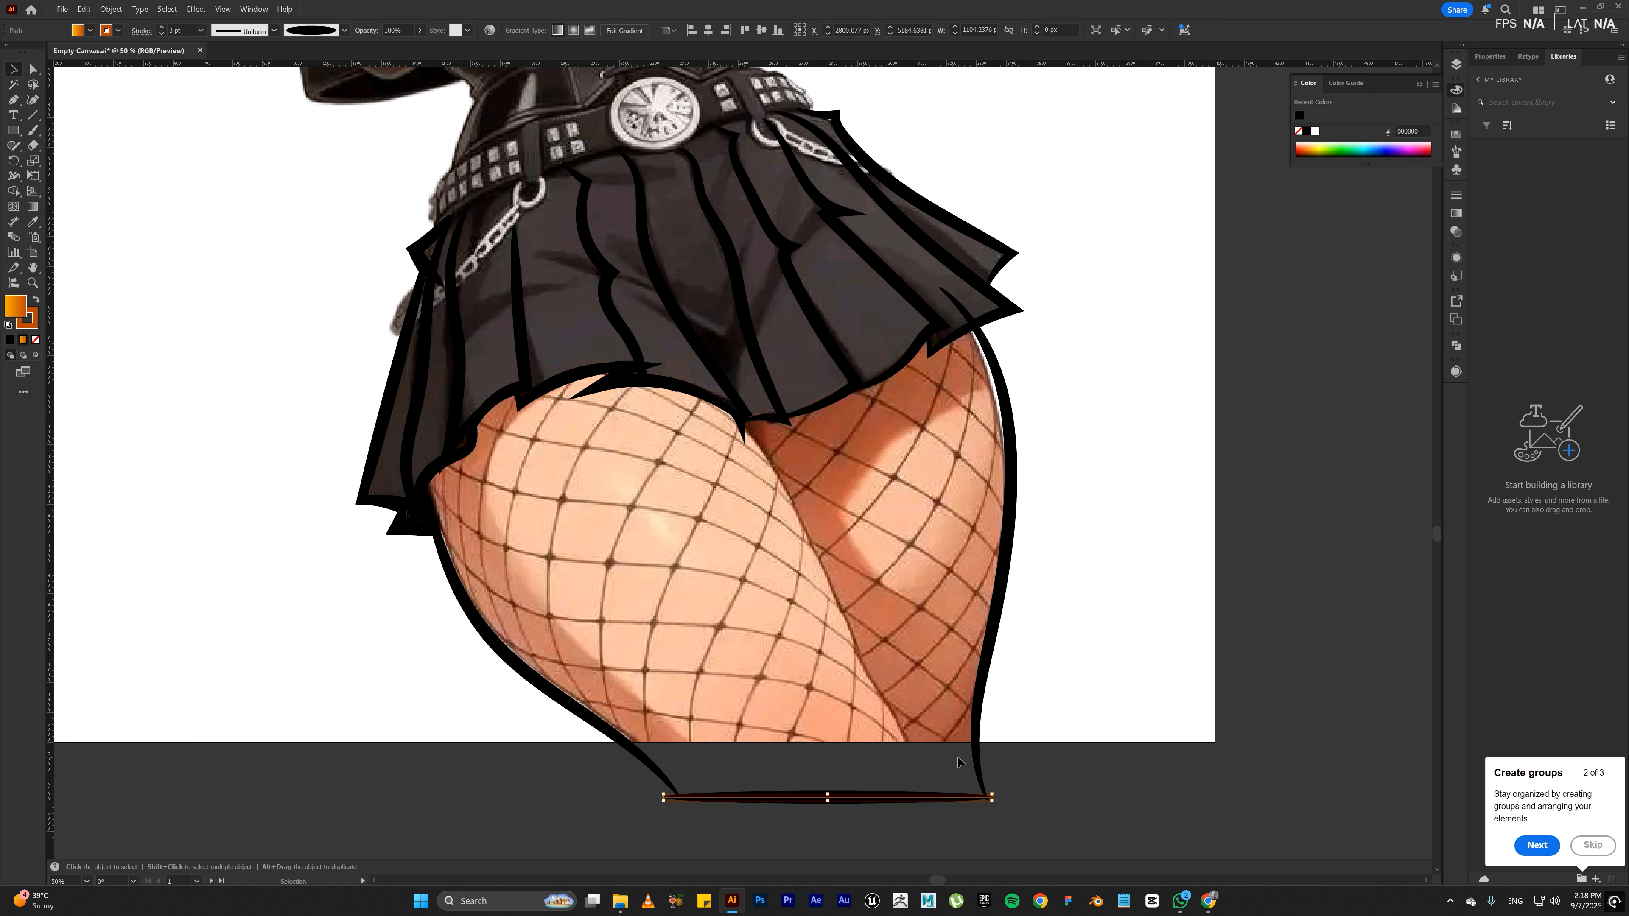
pyautogui.click(1050, 659)
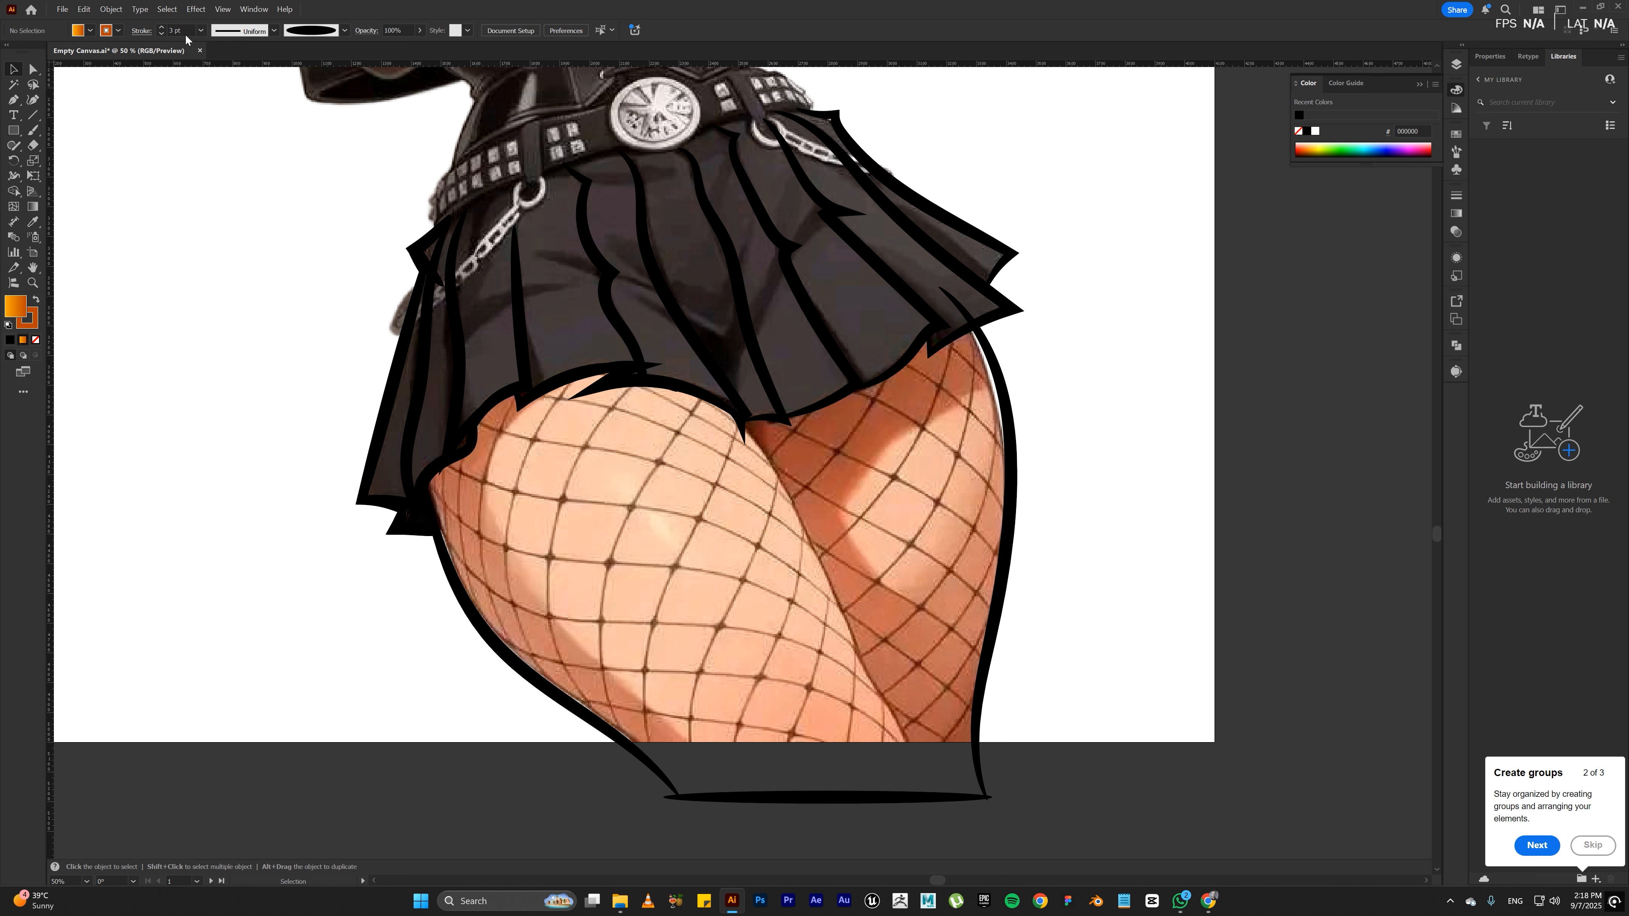
# Step: Set the Paintbrush stroke weight to 2 pt and trace the front thigh's inner edge from the skirt hem to below the artboard
pyautogui.press('b')
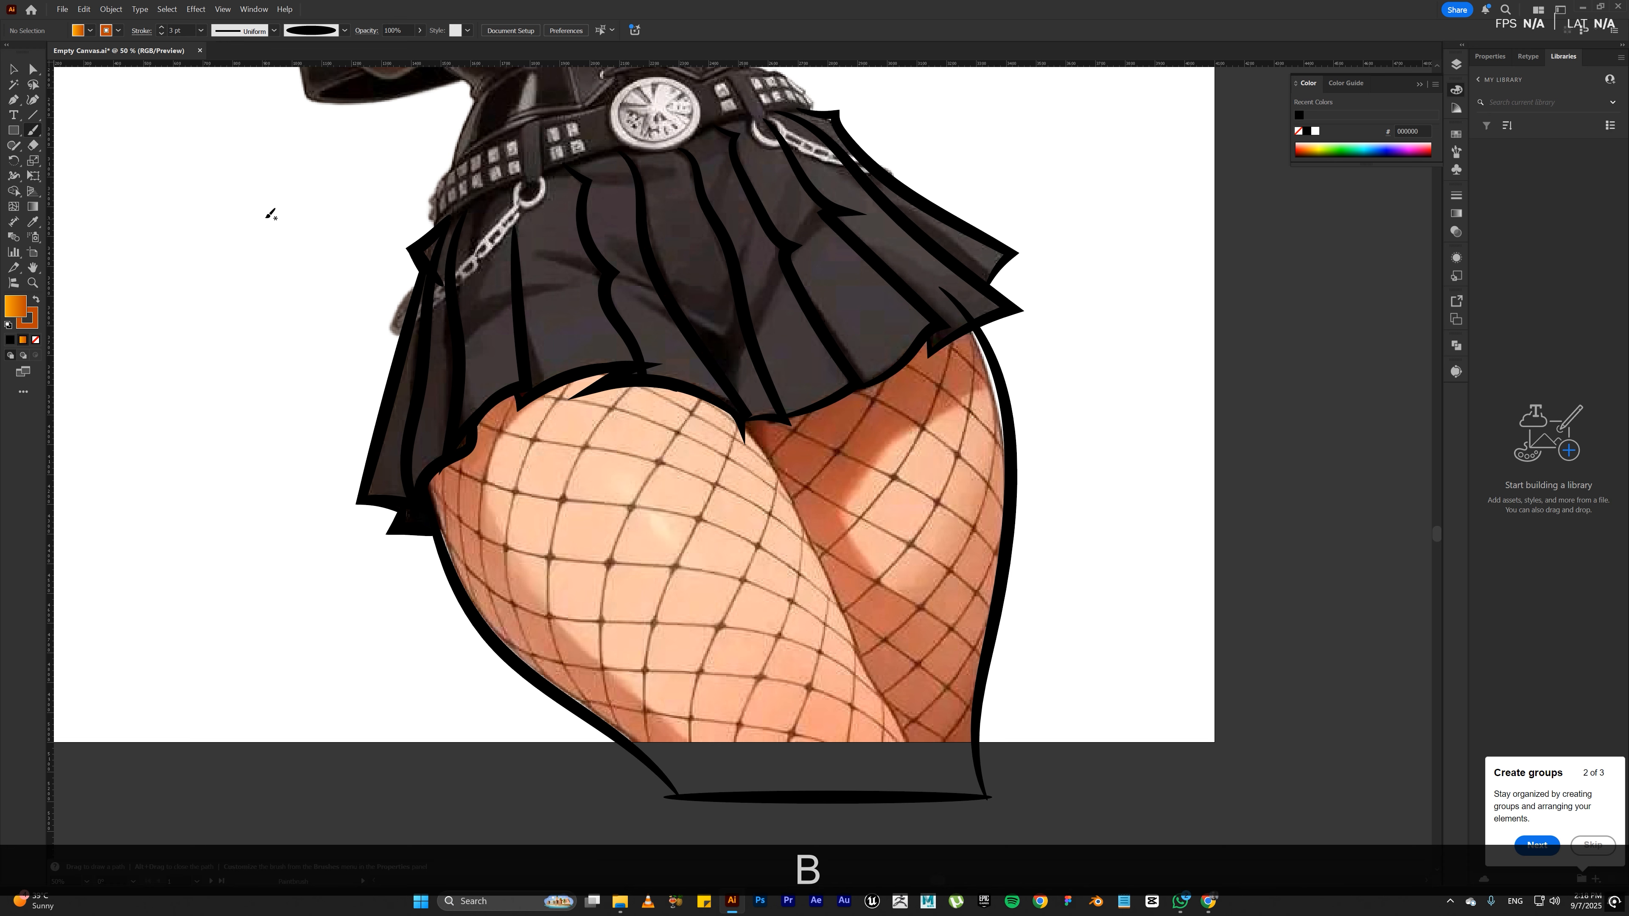
pyautogui.click(179, 32)
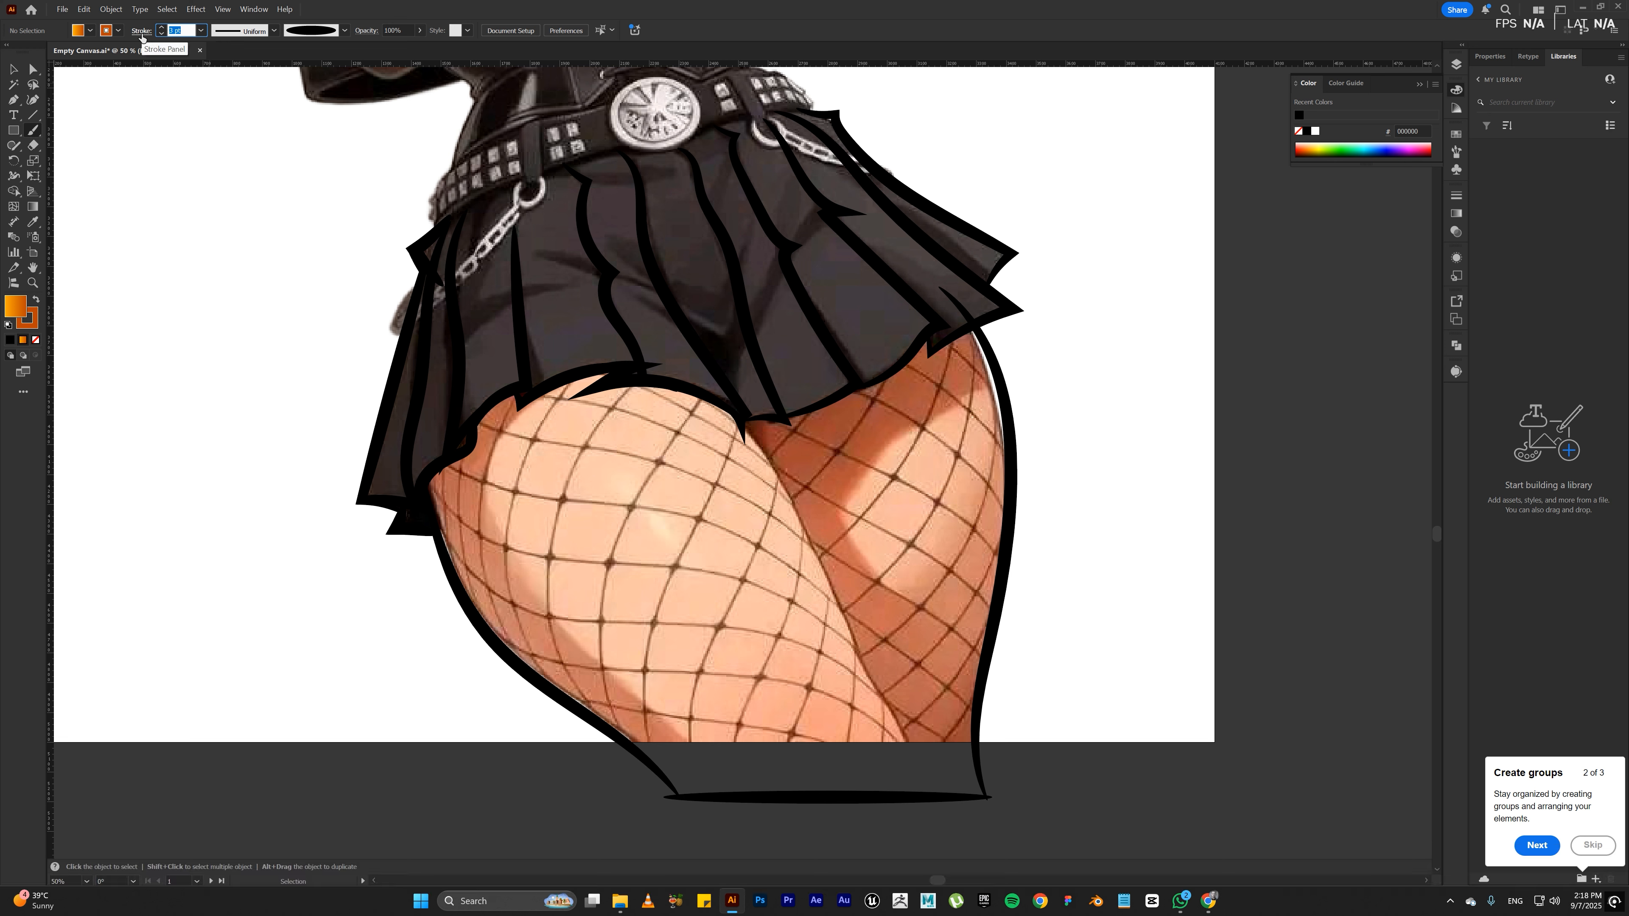
pyautogui.write('2')
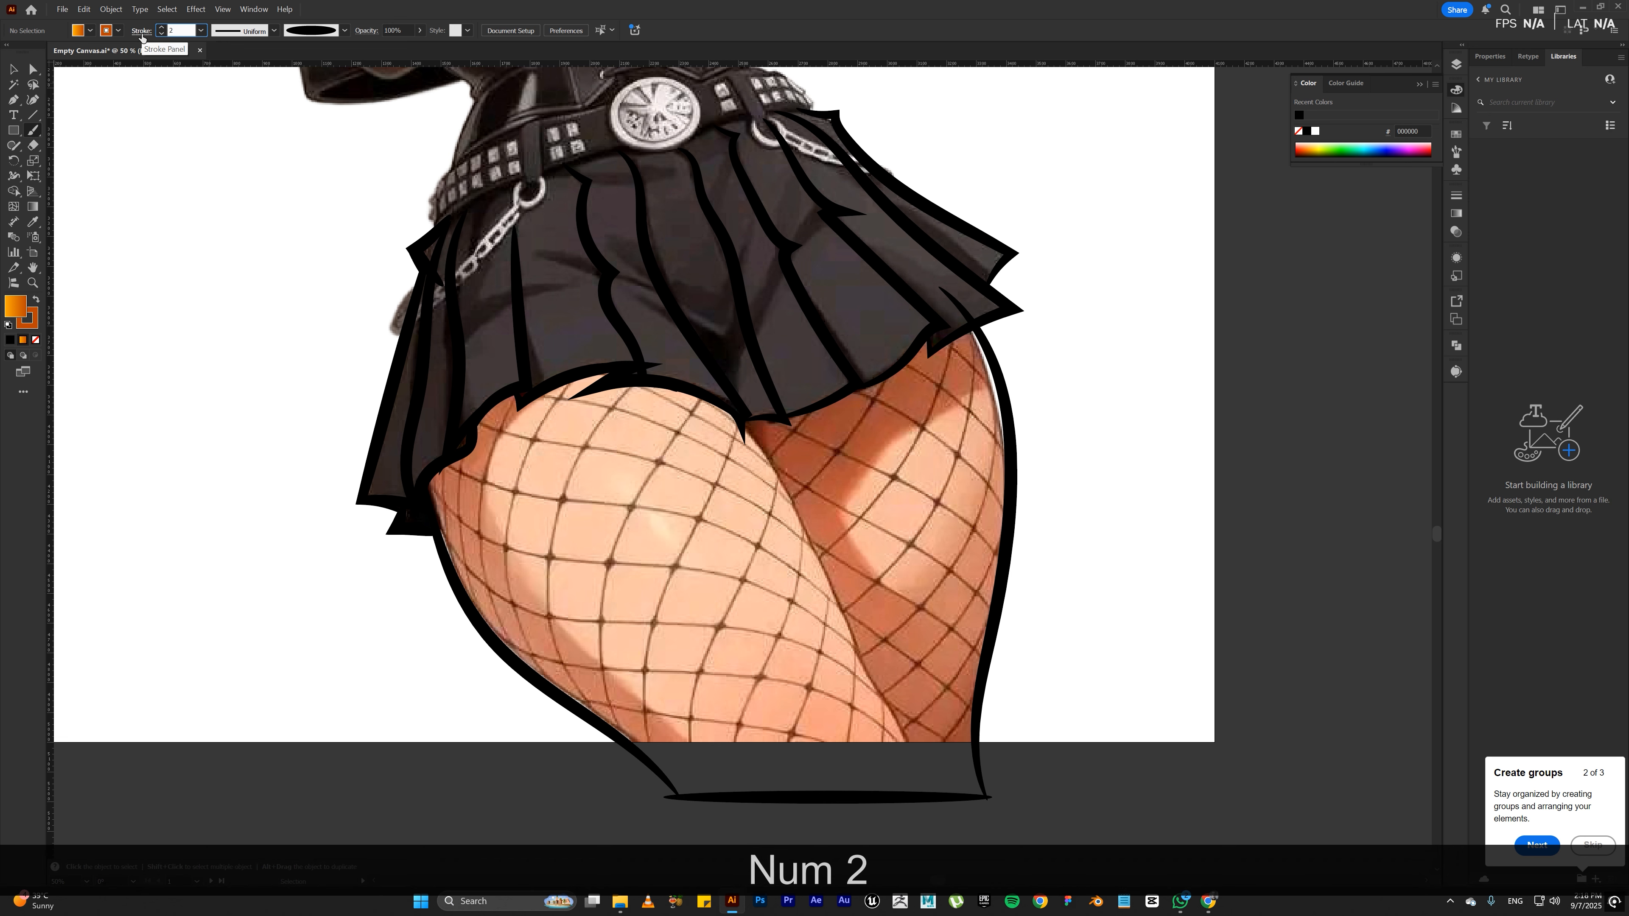
pyautogui.press('Return')
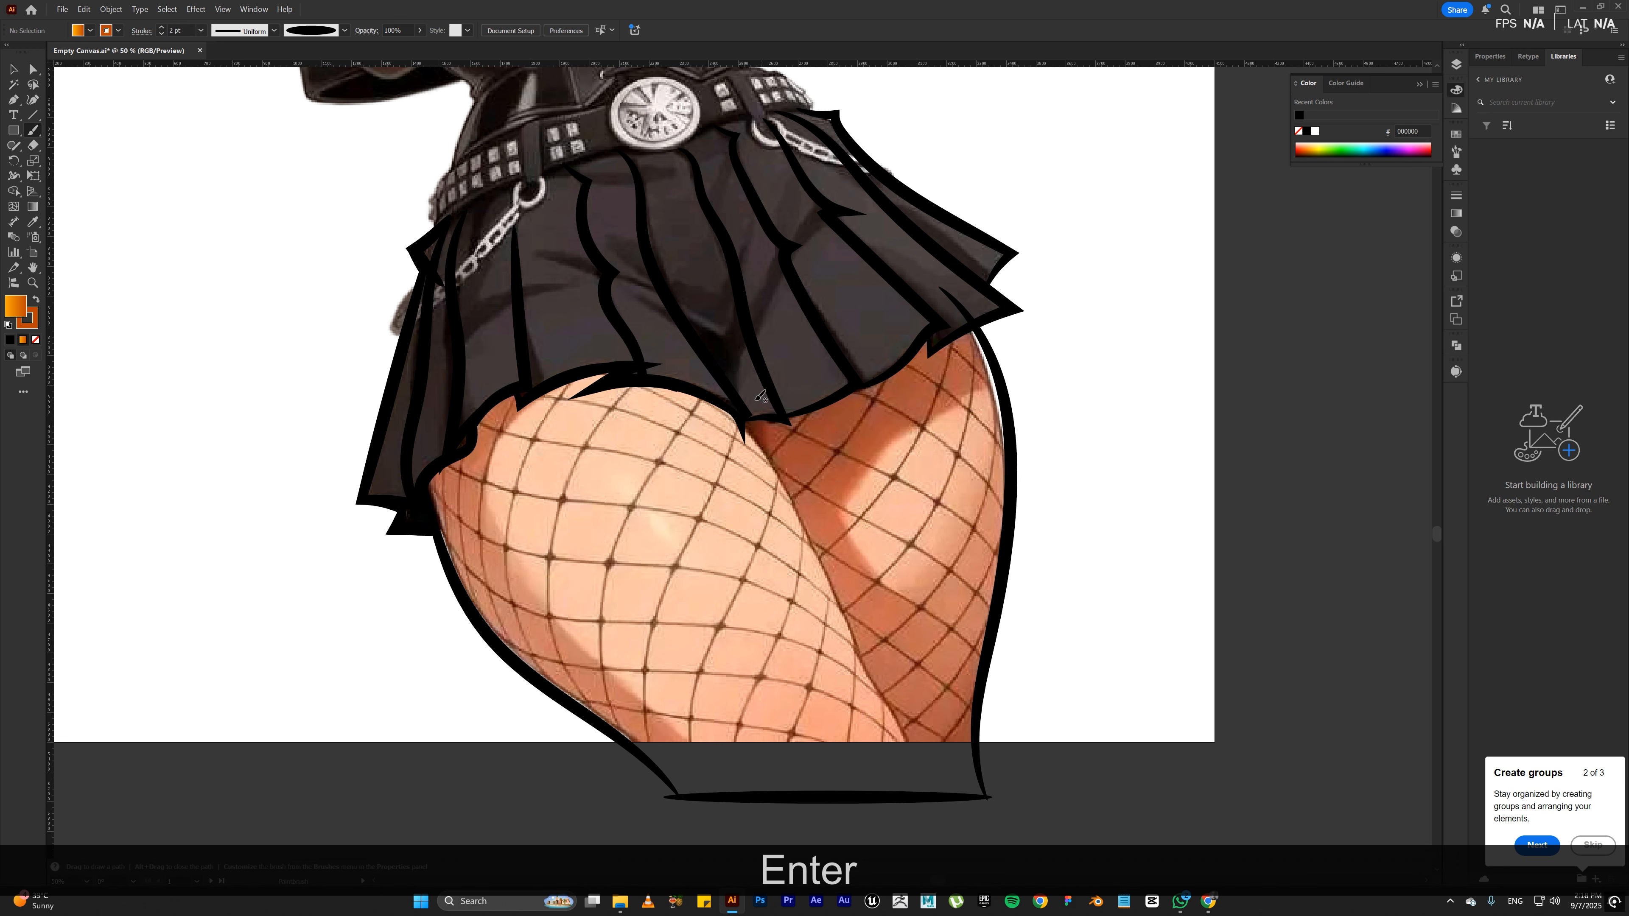
pyautogui.moveTo(703, 377); pyautogui.dragTo(786, 469)
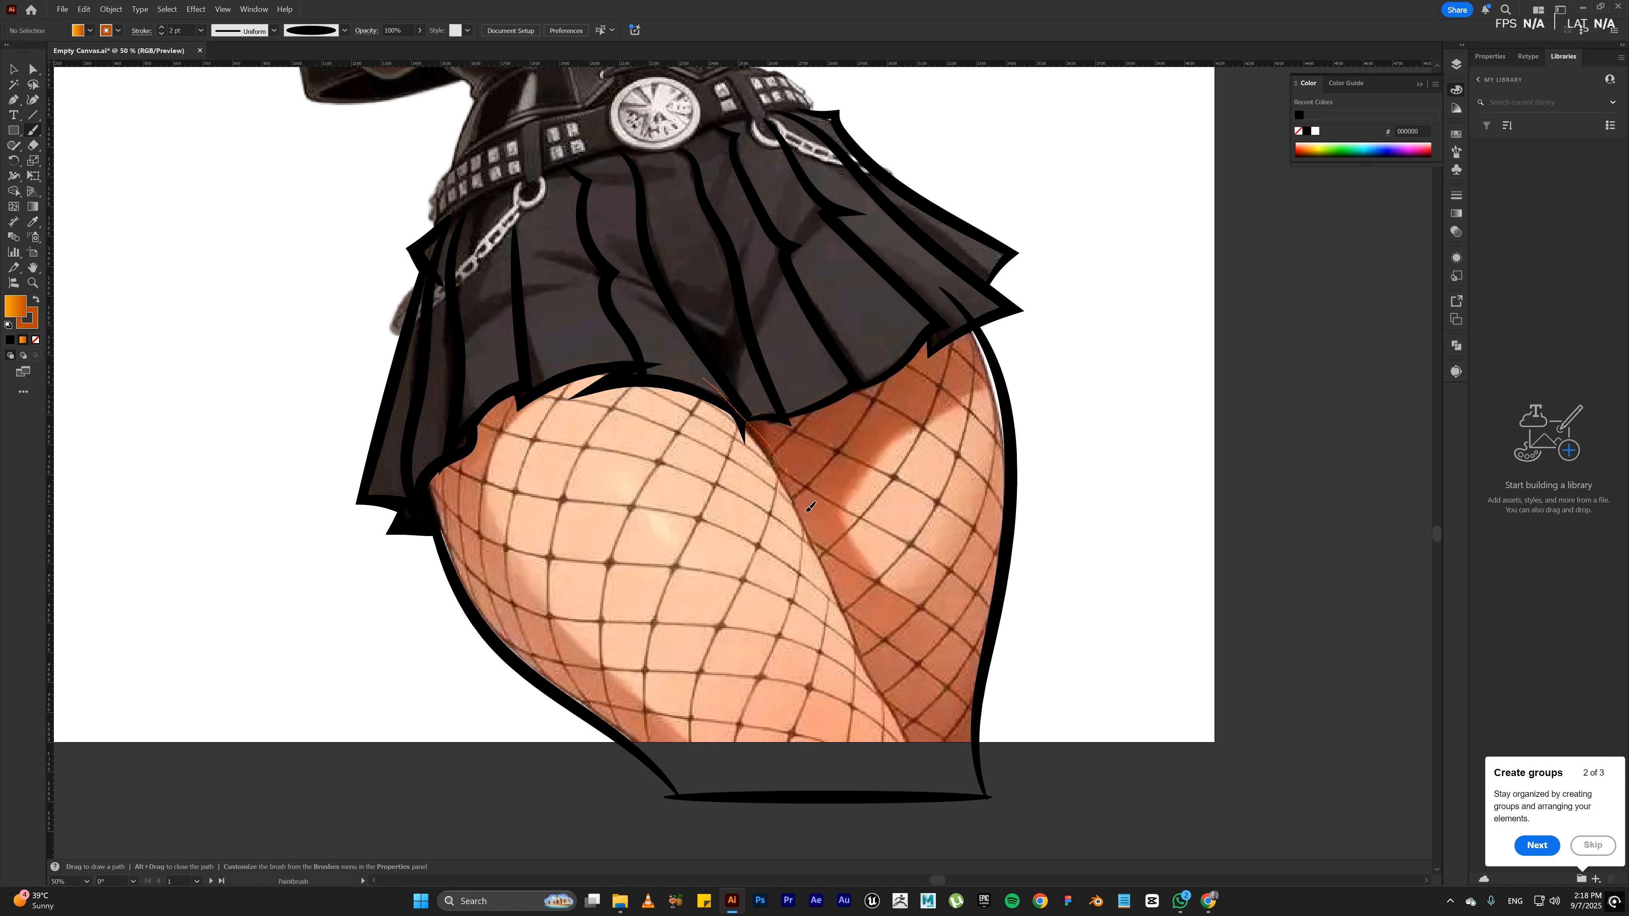
pyautogui.moveTo(838, 580); pyautogui.dragTo(863, 653)
pyautogui.moveTo(916, 749); pyautogui.dragTo(918, 851)
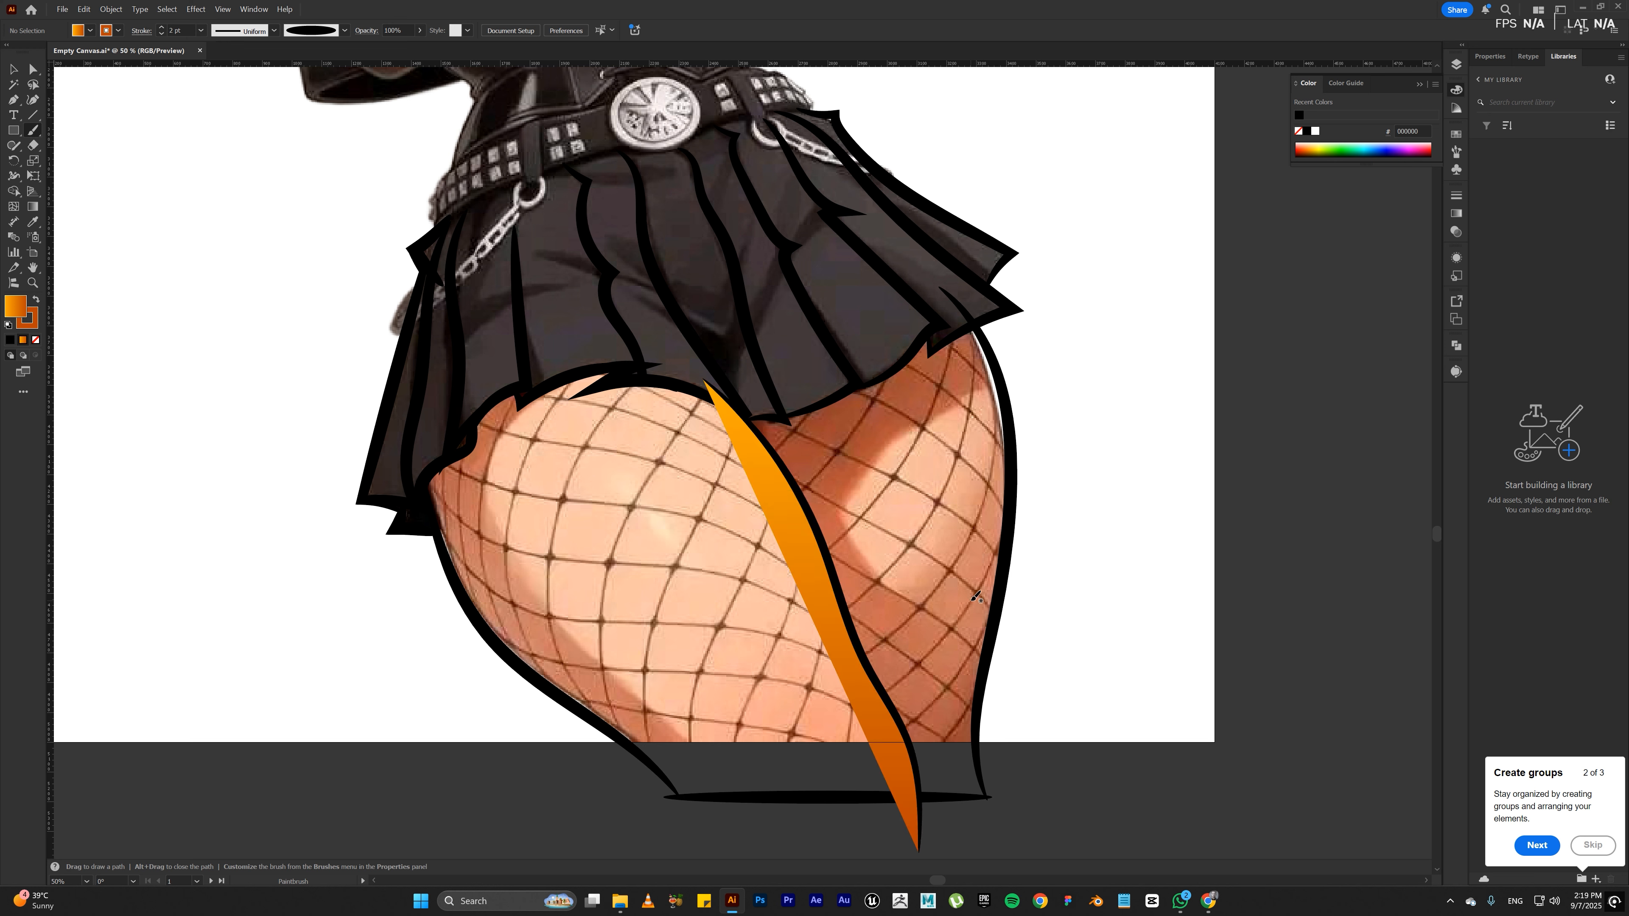
# Step: Copy the far thigh outline's black stroke and empty fill onto the inner thigh line with the Eyedropper, and set its stroke weight to 2 pt
pyautogui.press('v')
pyautogui.click(855, 643)
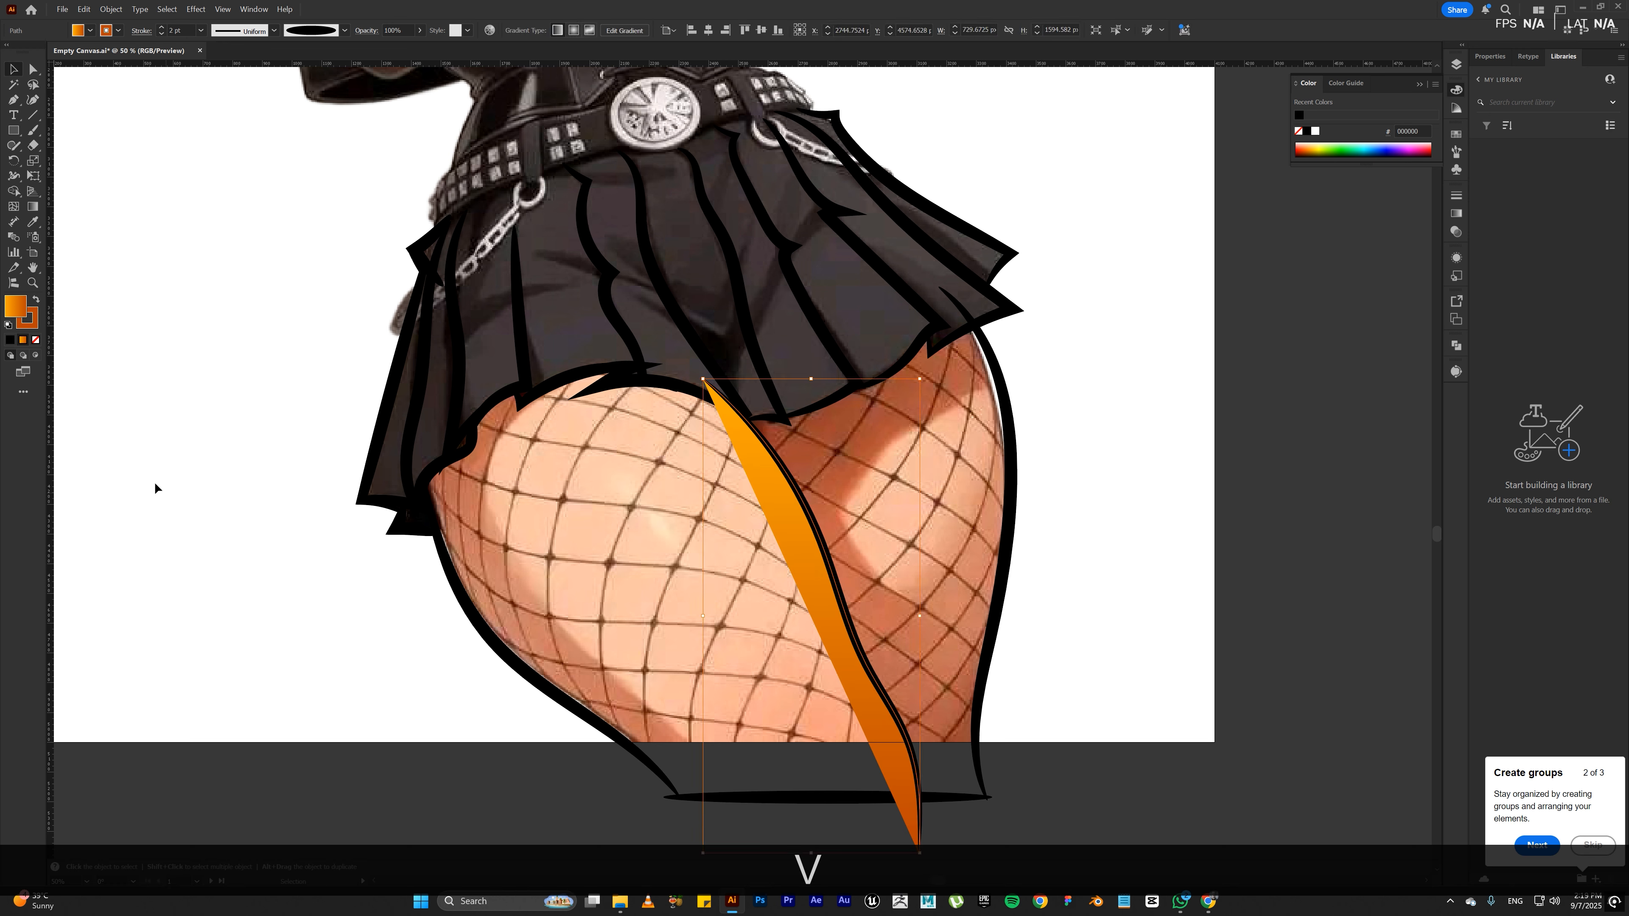
pyautogui.click(36, 341)
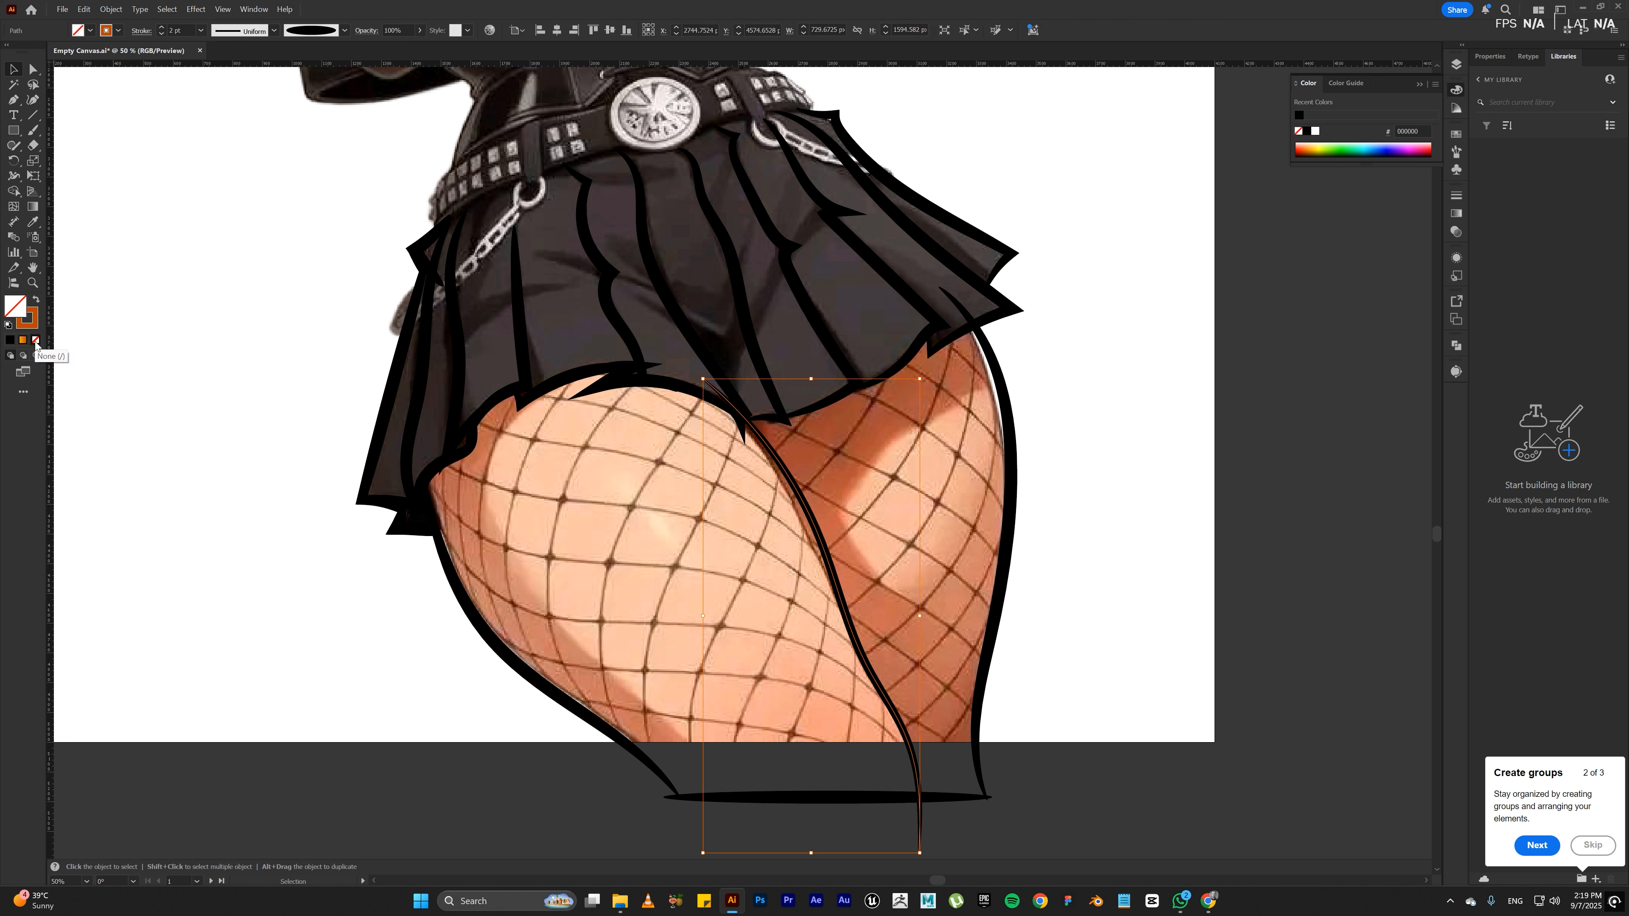
pyautogui.hotkey('ctrl', 'z')
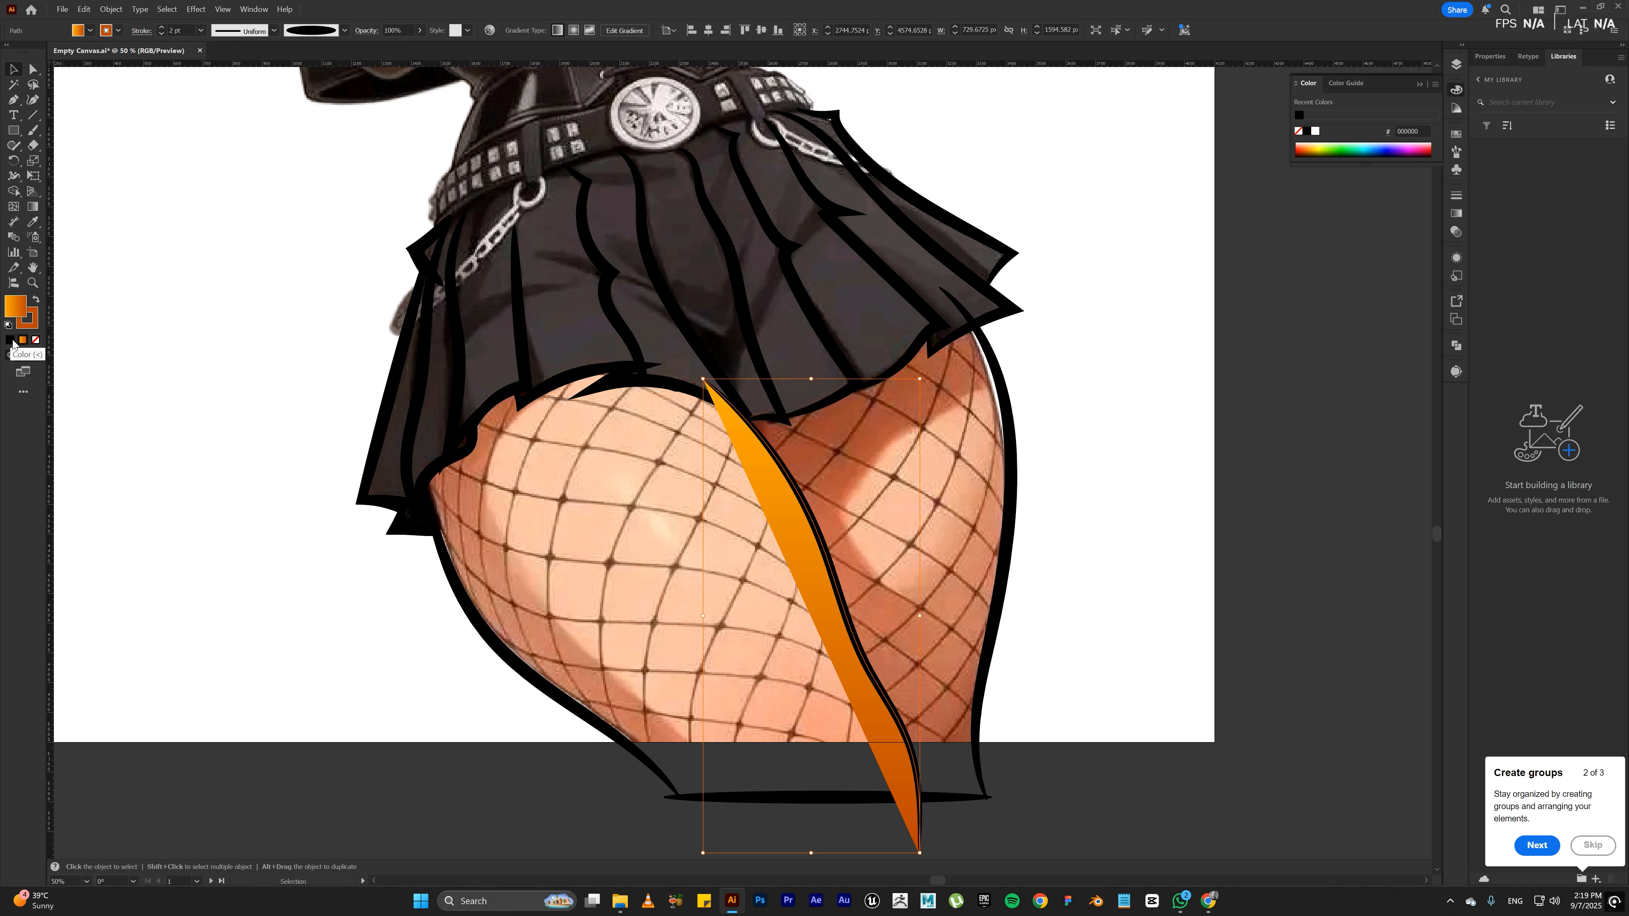
pyautogui.press('i')
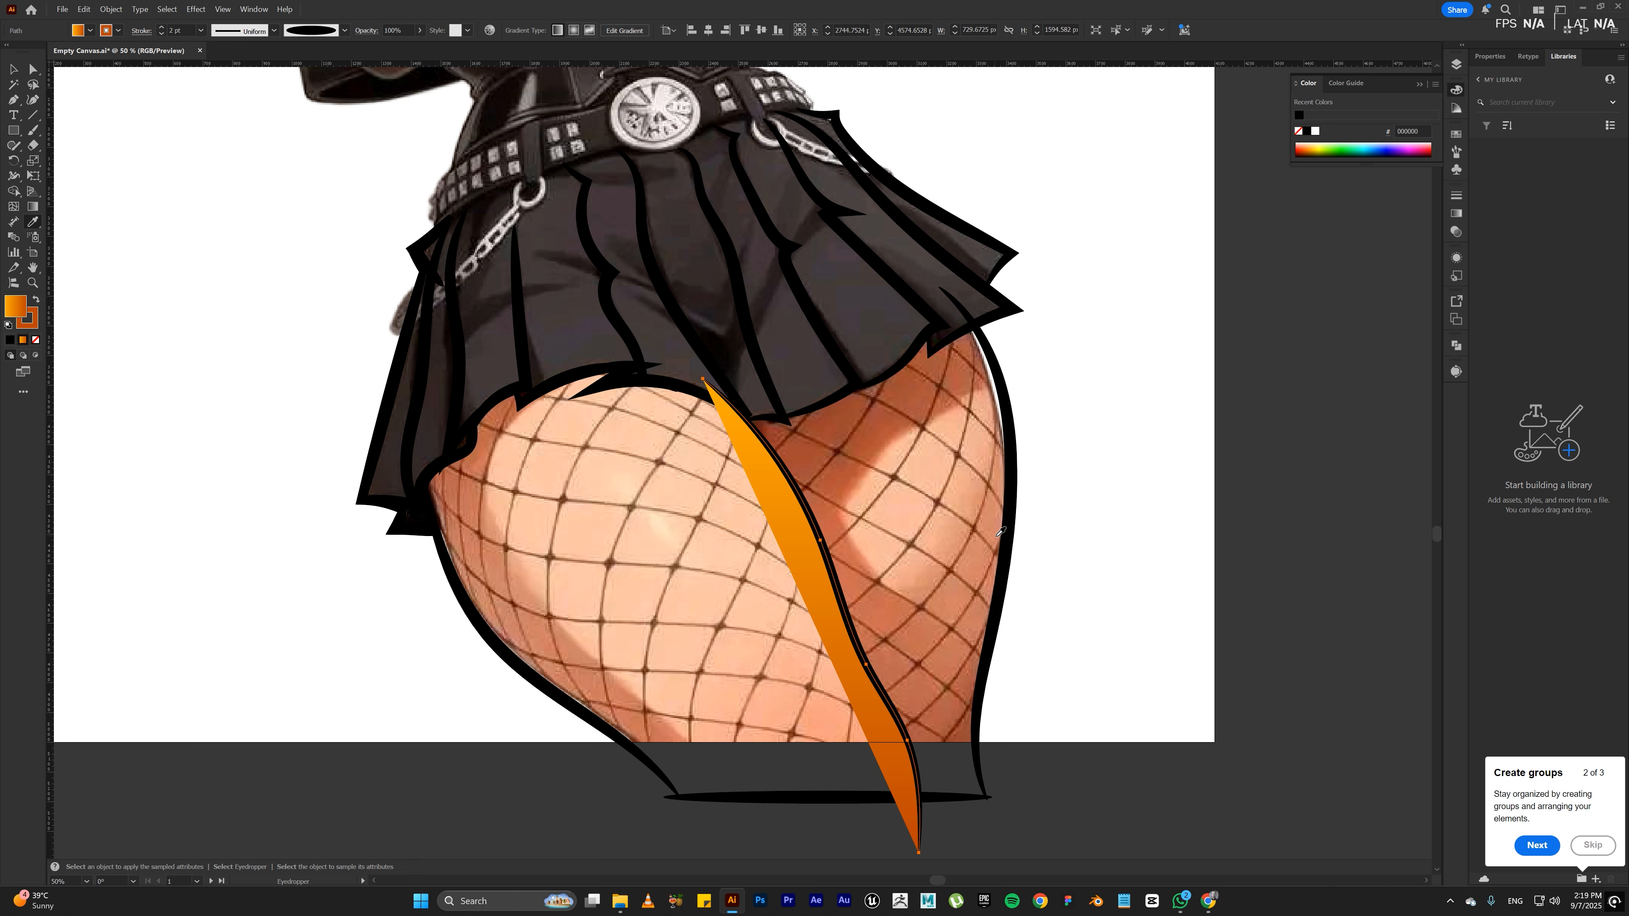
pyautogui.click(1011, 540)
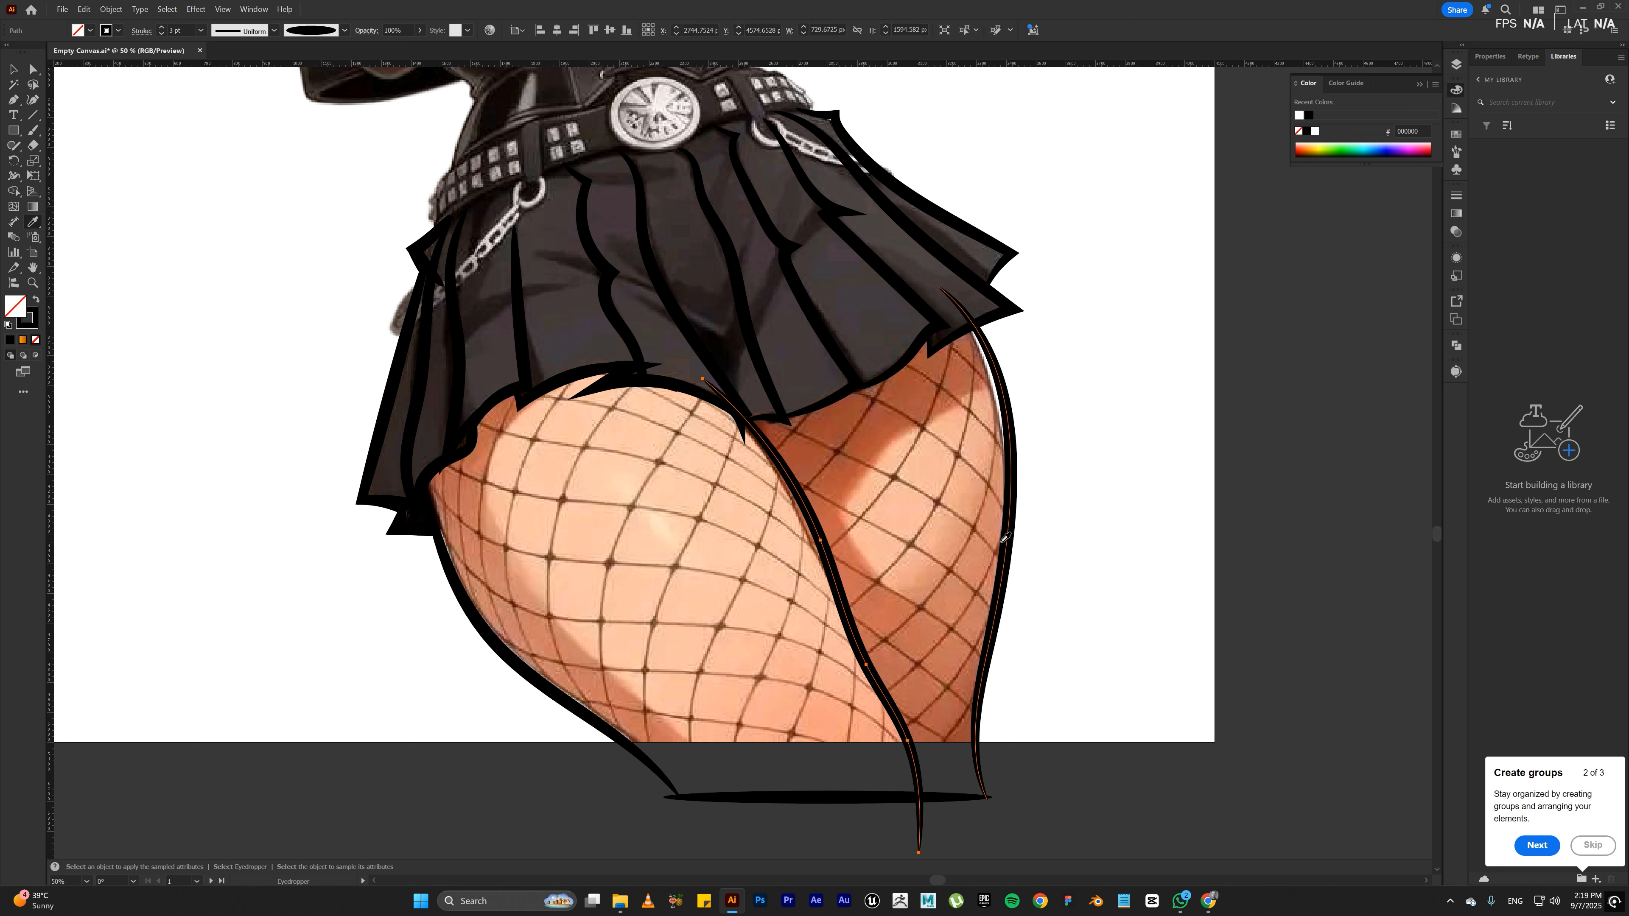
pyautogui.click(131, 36)
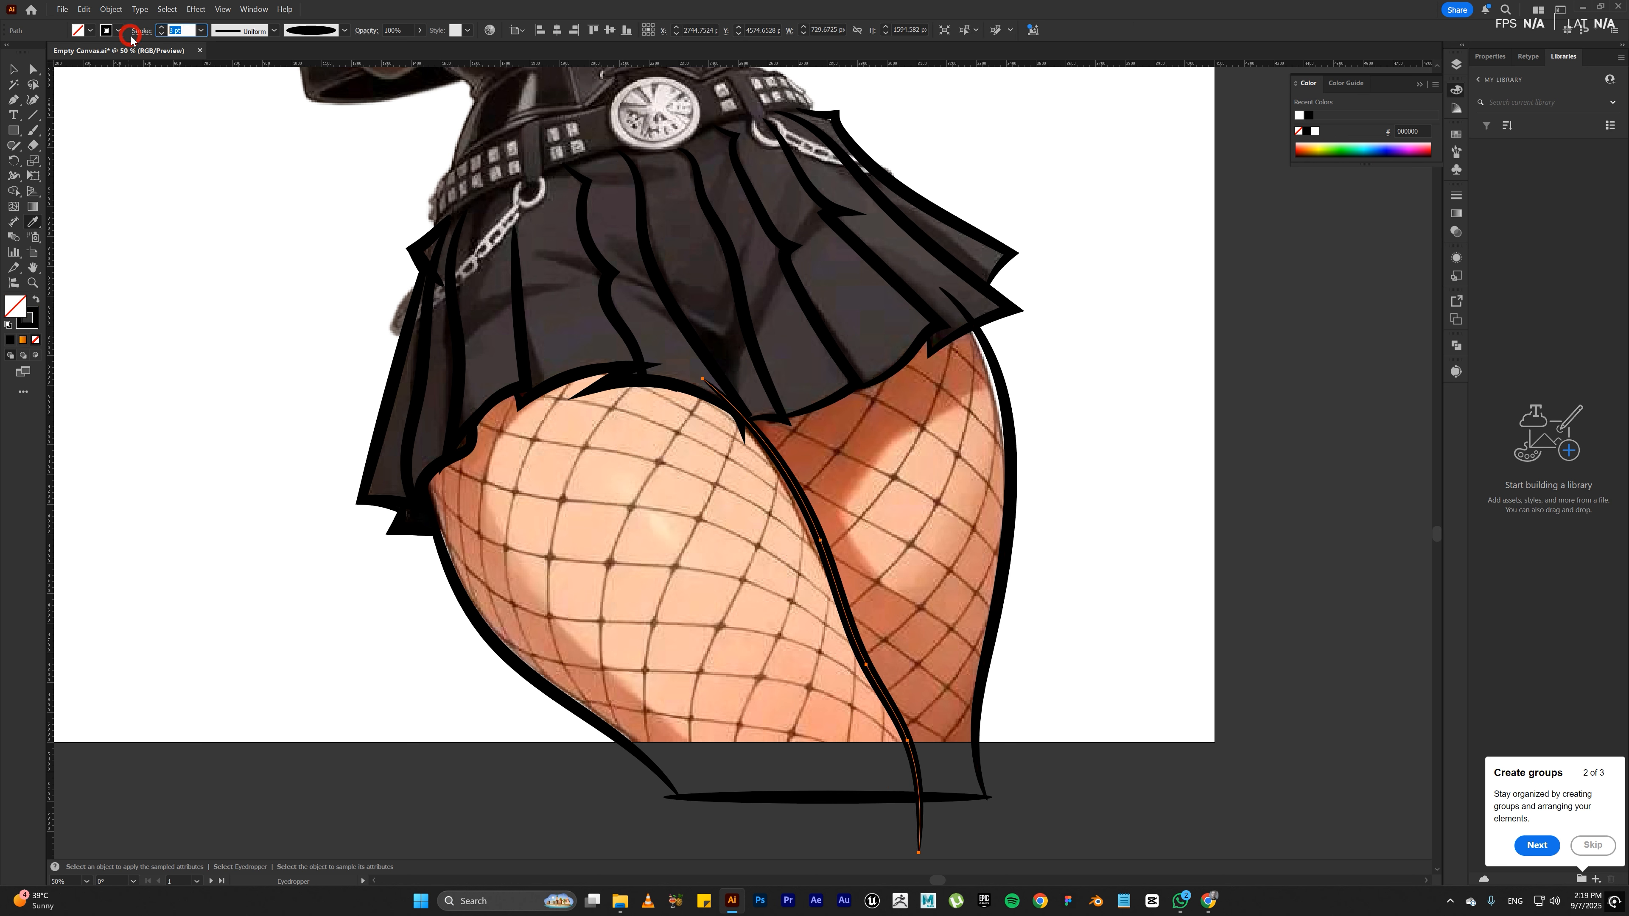
pyautogui.write('2')
pyautogui.press('Return')
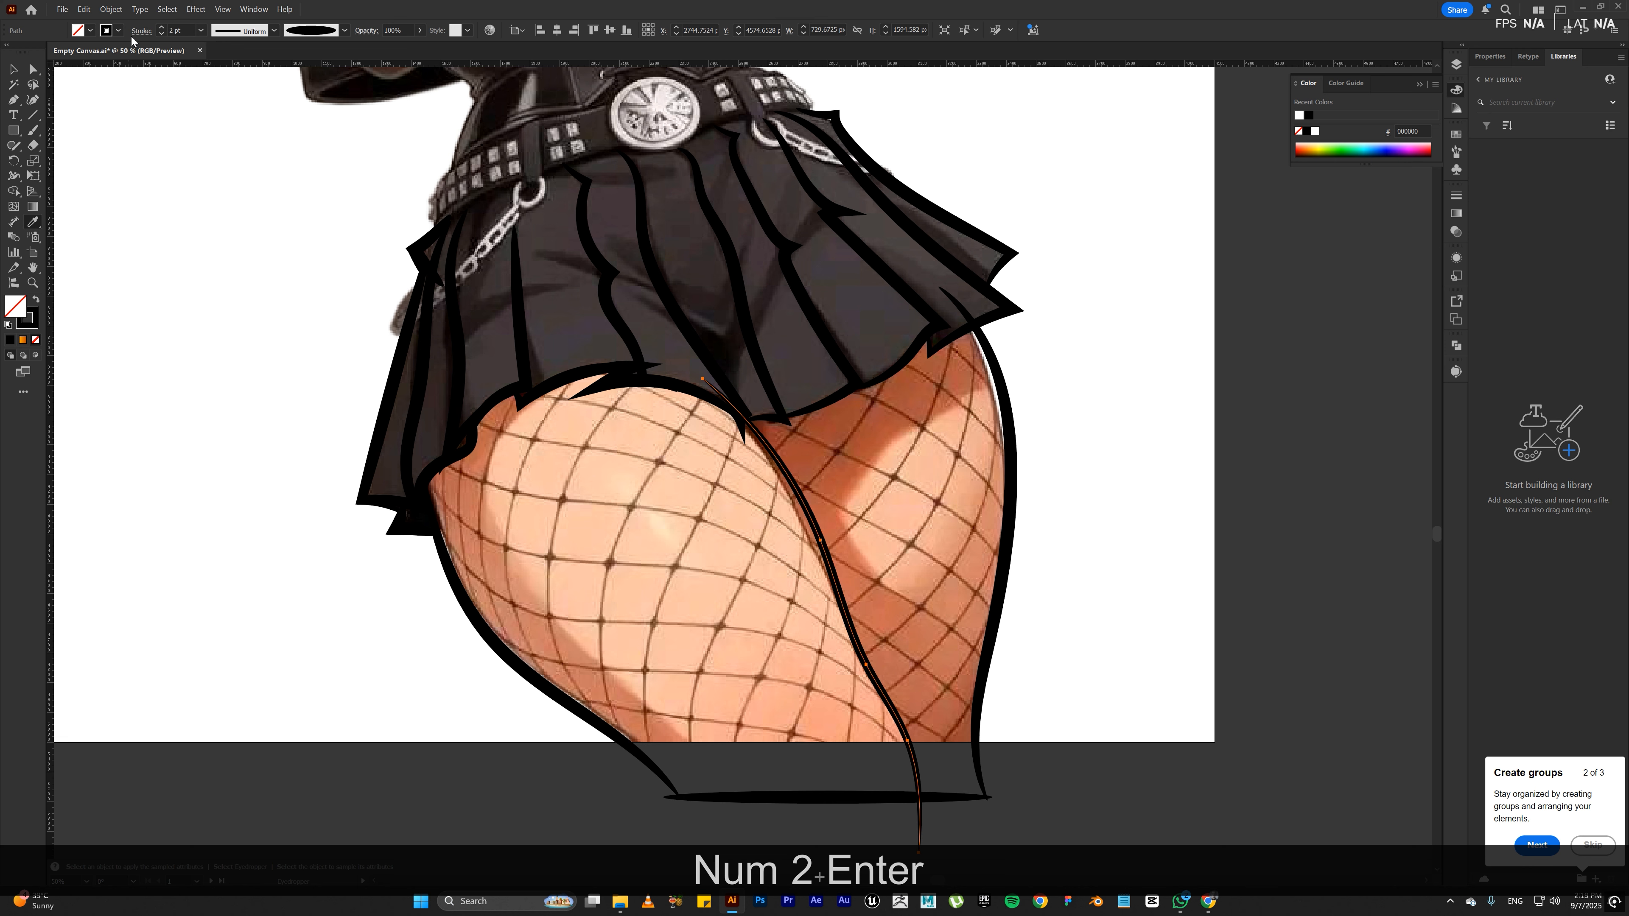
# Step: Move the inner thigh line slightly and rotate it a little counter-clockwise to follow the front thigh's inner edge
pyautogui.press('v')
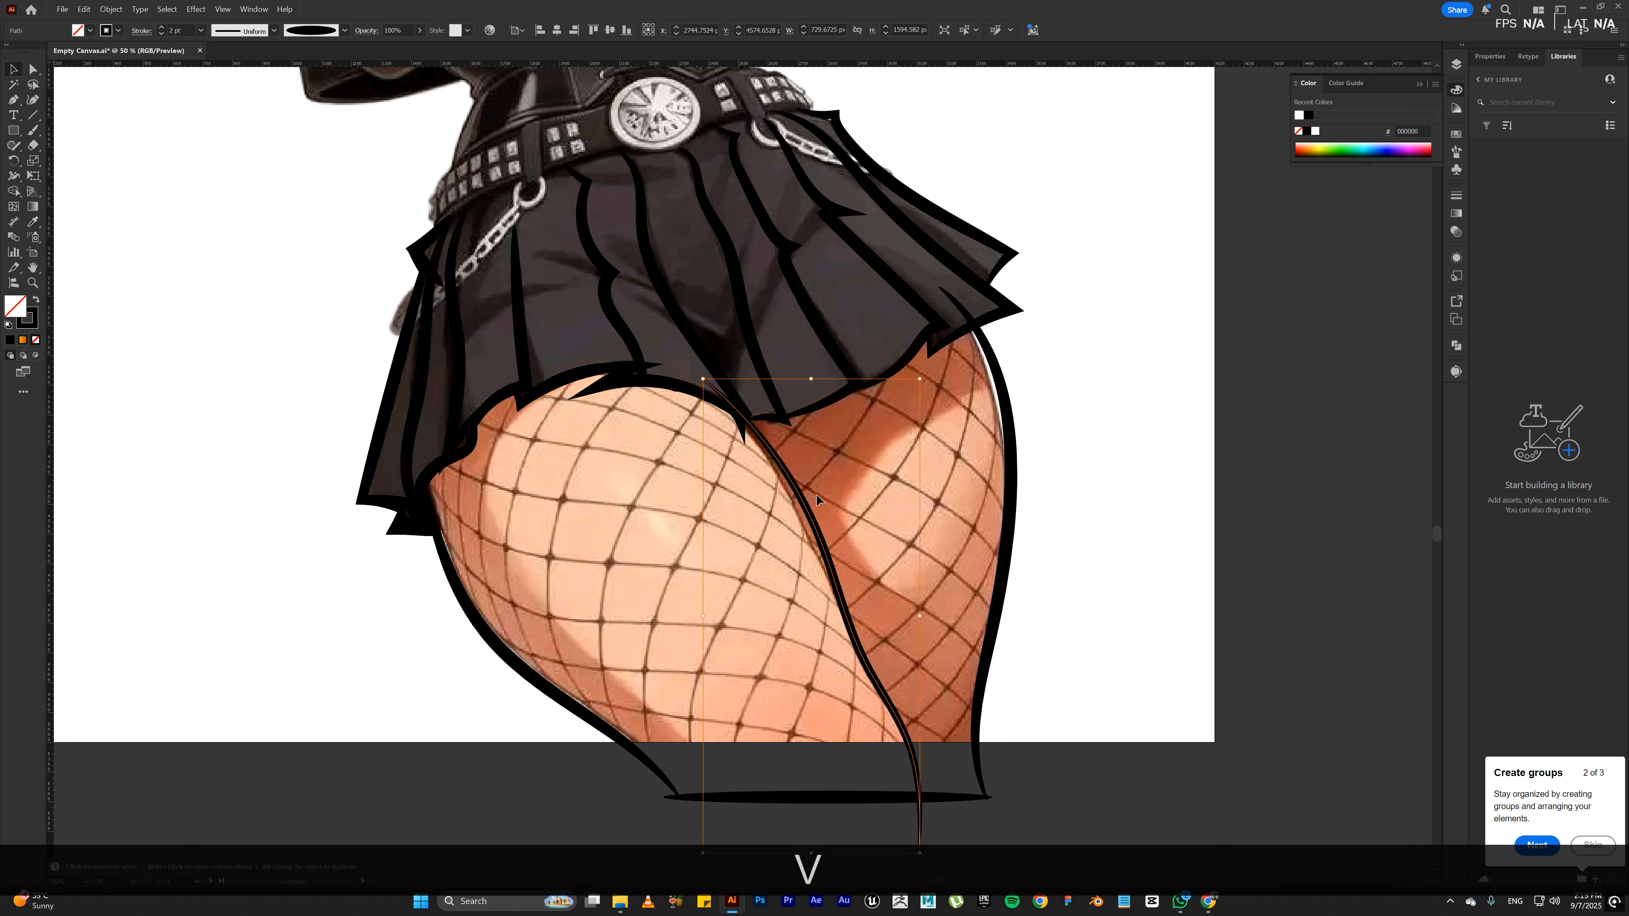
pyautogui.moveTo(763, 445); pyautogui.dragTo(754, 442)
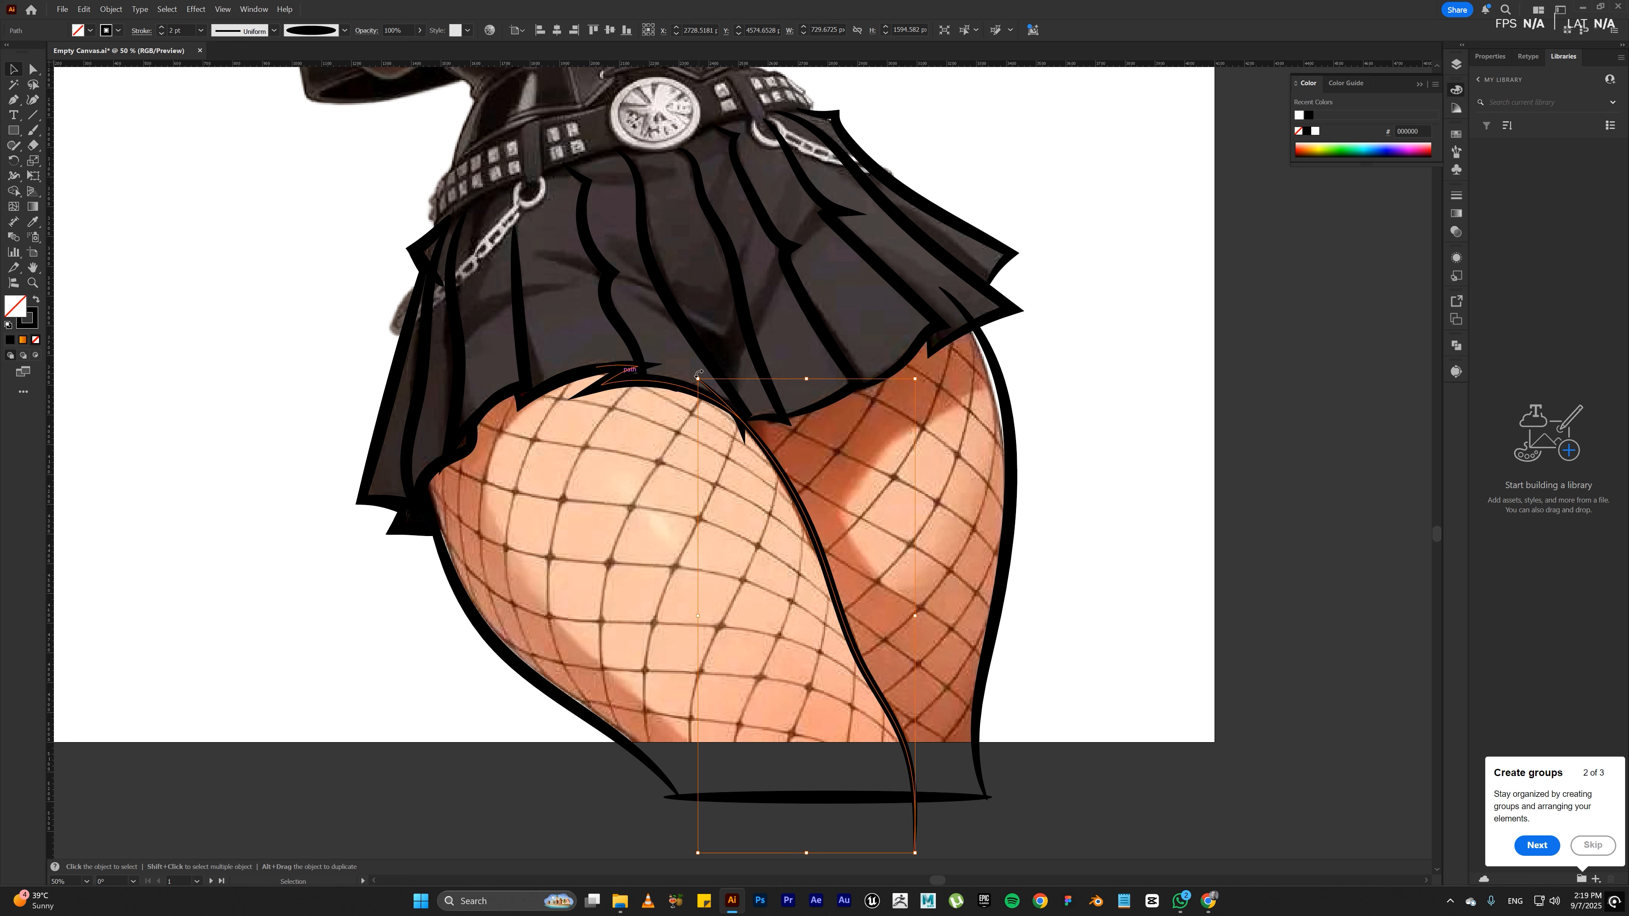
pyautogui.moveTo(697, 373); pyautogui.dragTo(718, 377)
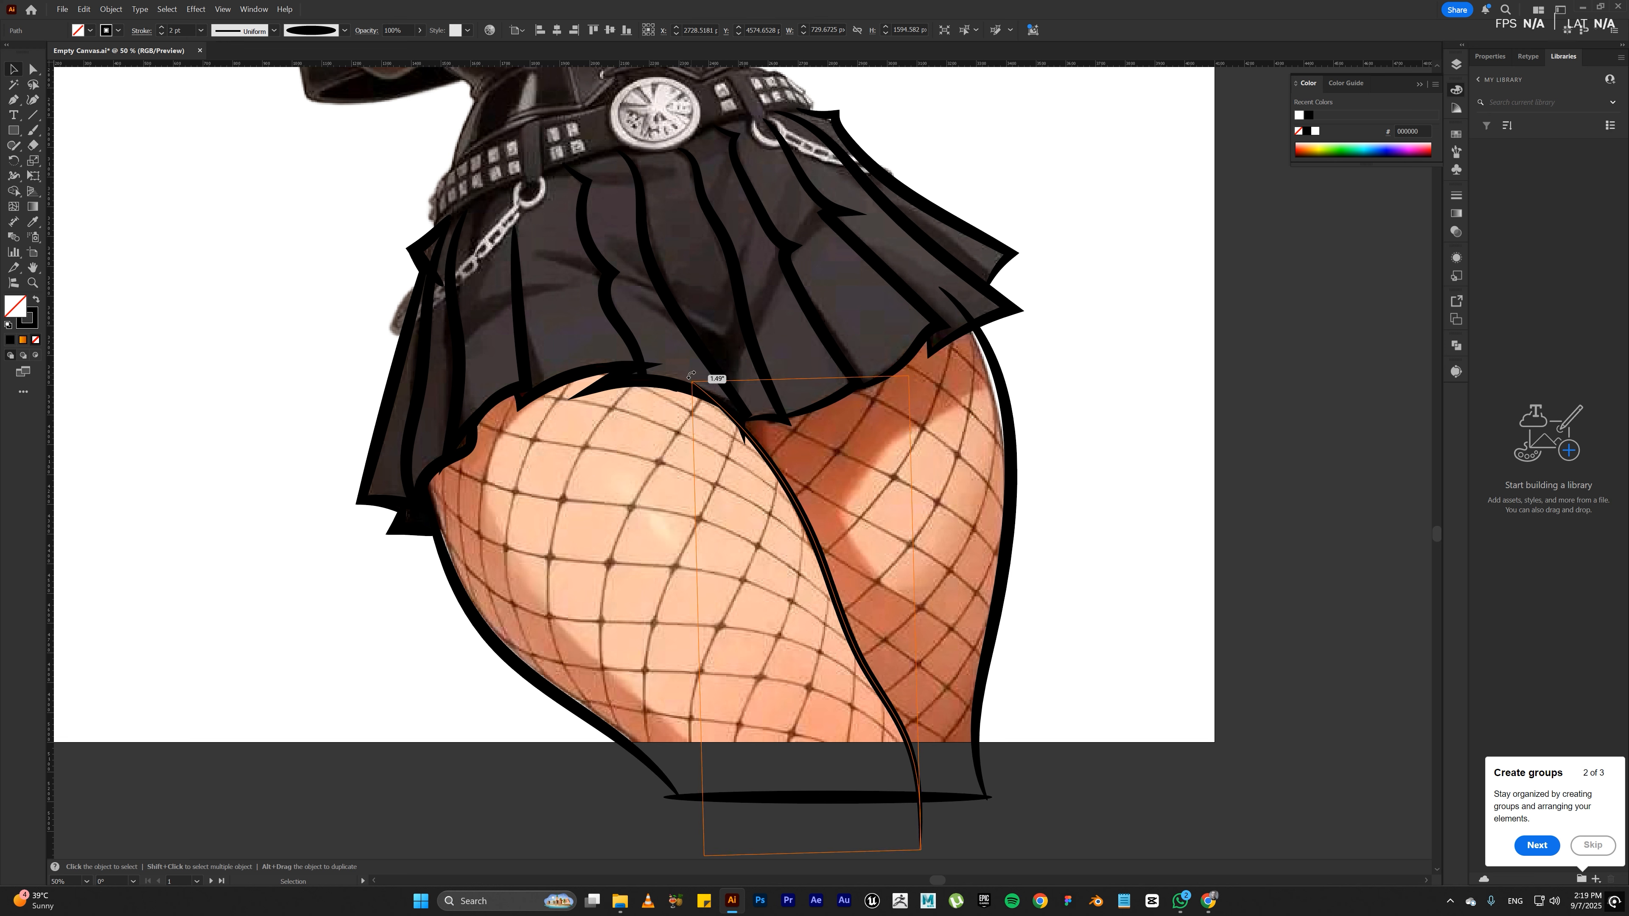
pyautogui.moveTo(812, 544); pyautogui.dragTo(815, 546)
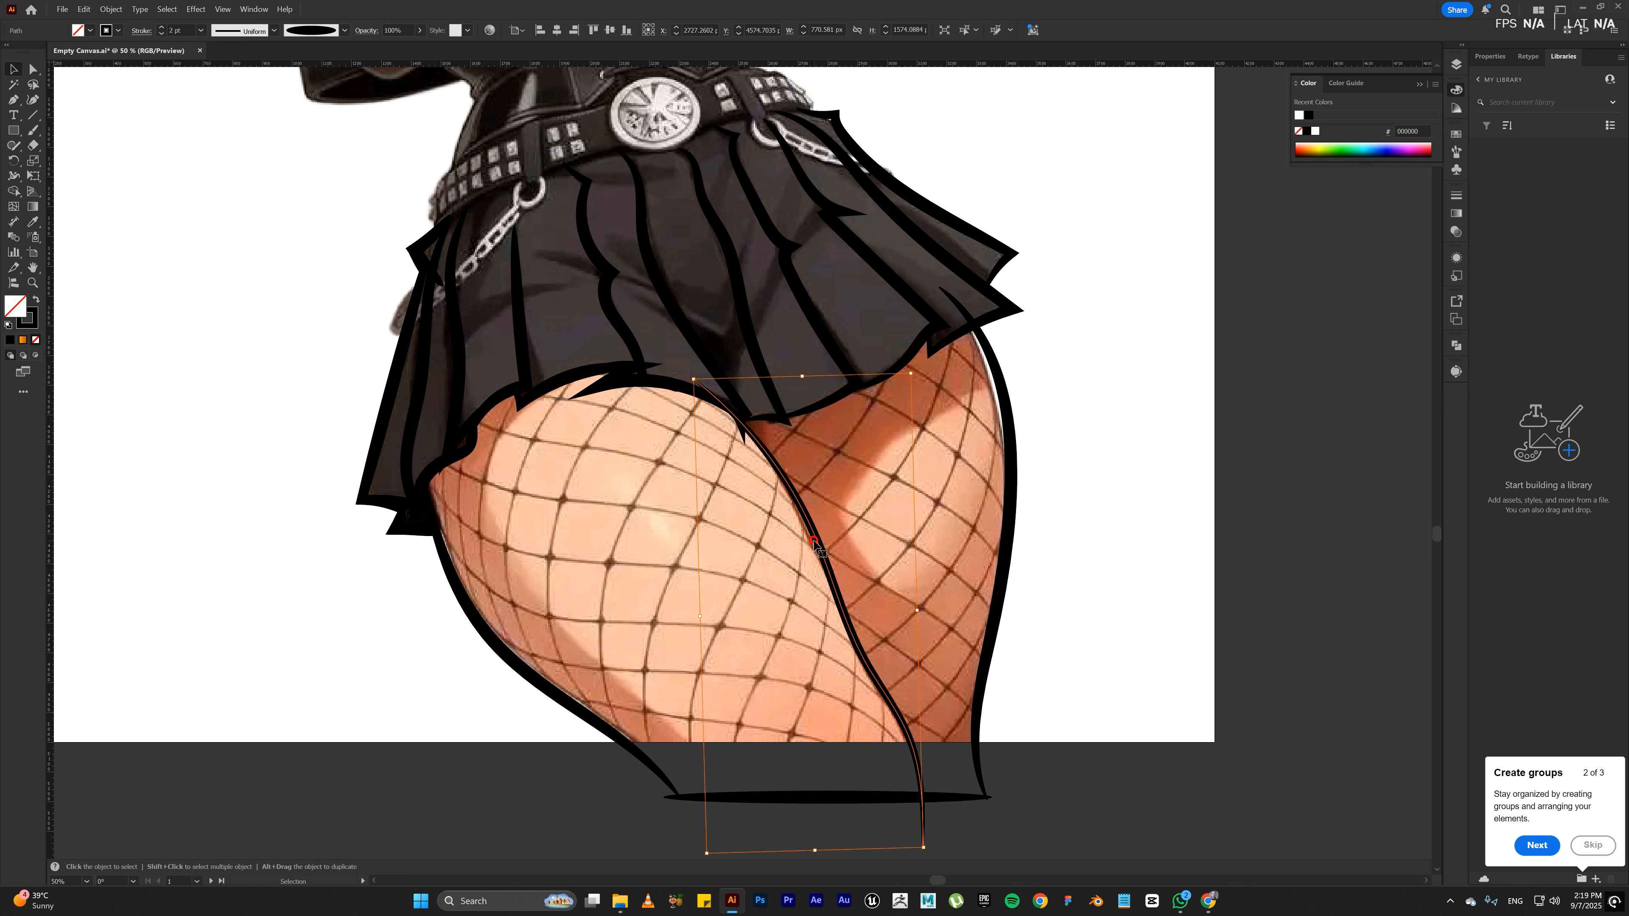
pyautogui.click(1124, 482)
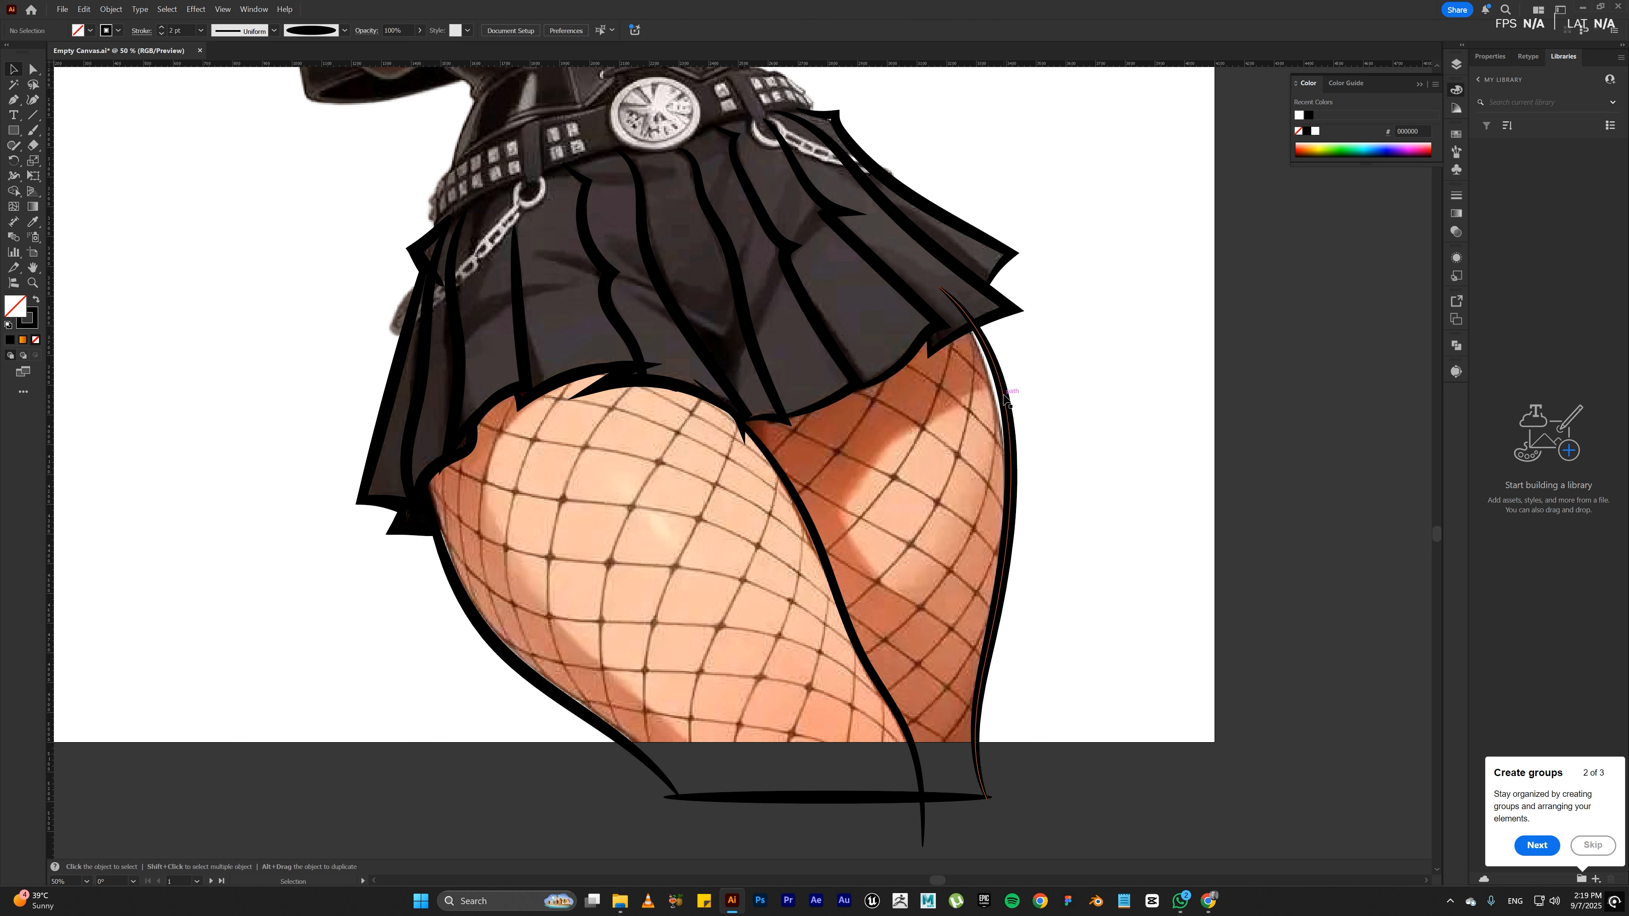
pyautogui.click(999, 368)
pyautogui.press('a')
pyautogui.click(938, 288)
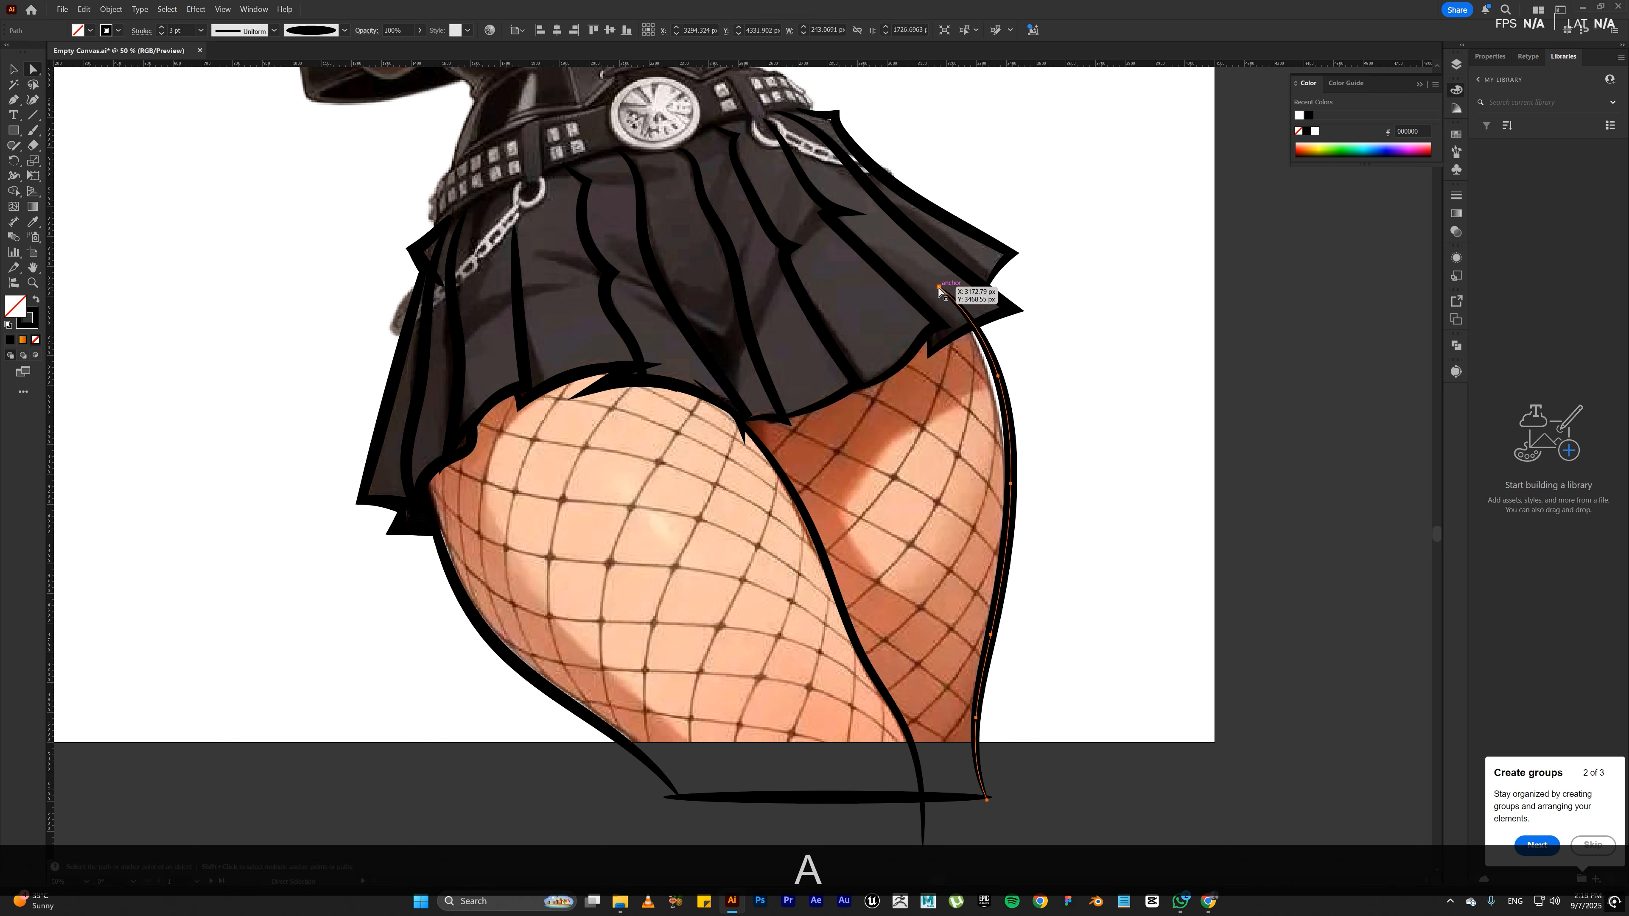
pyautogui.moveTo(938, 288); pyautogui.dragTo(951, 285)
pyautogui.hotkey('ctrl', 'z')
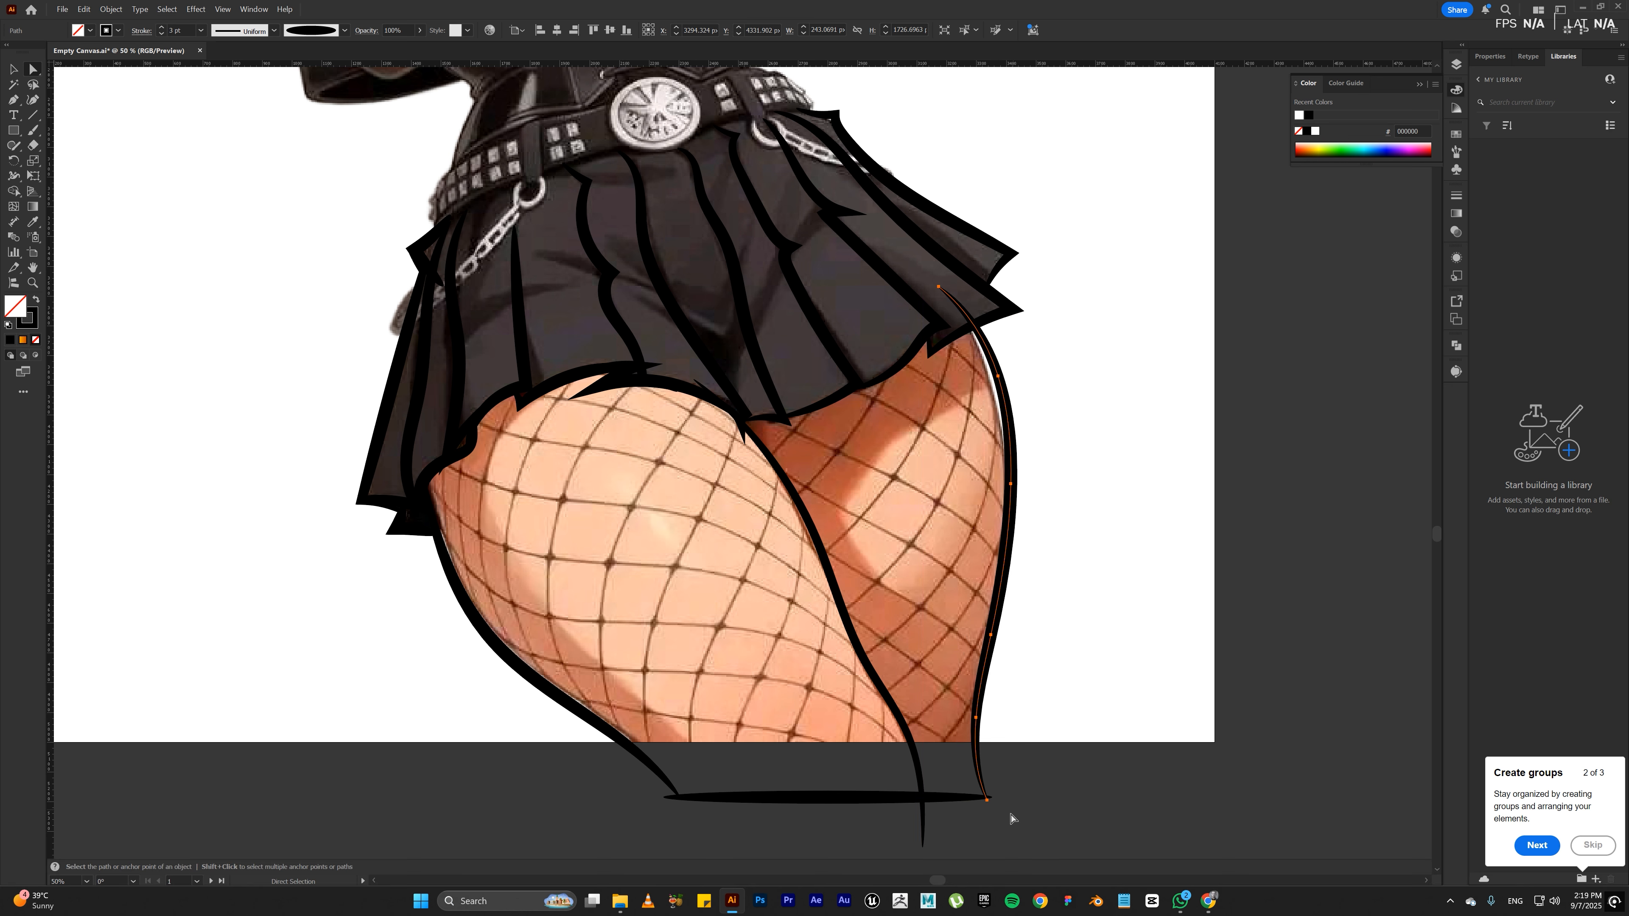
# Step: Rotate the far thigh's outer outline slightly counter-clockwise to fit the leg's edge
pyautogui.press('v')
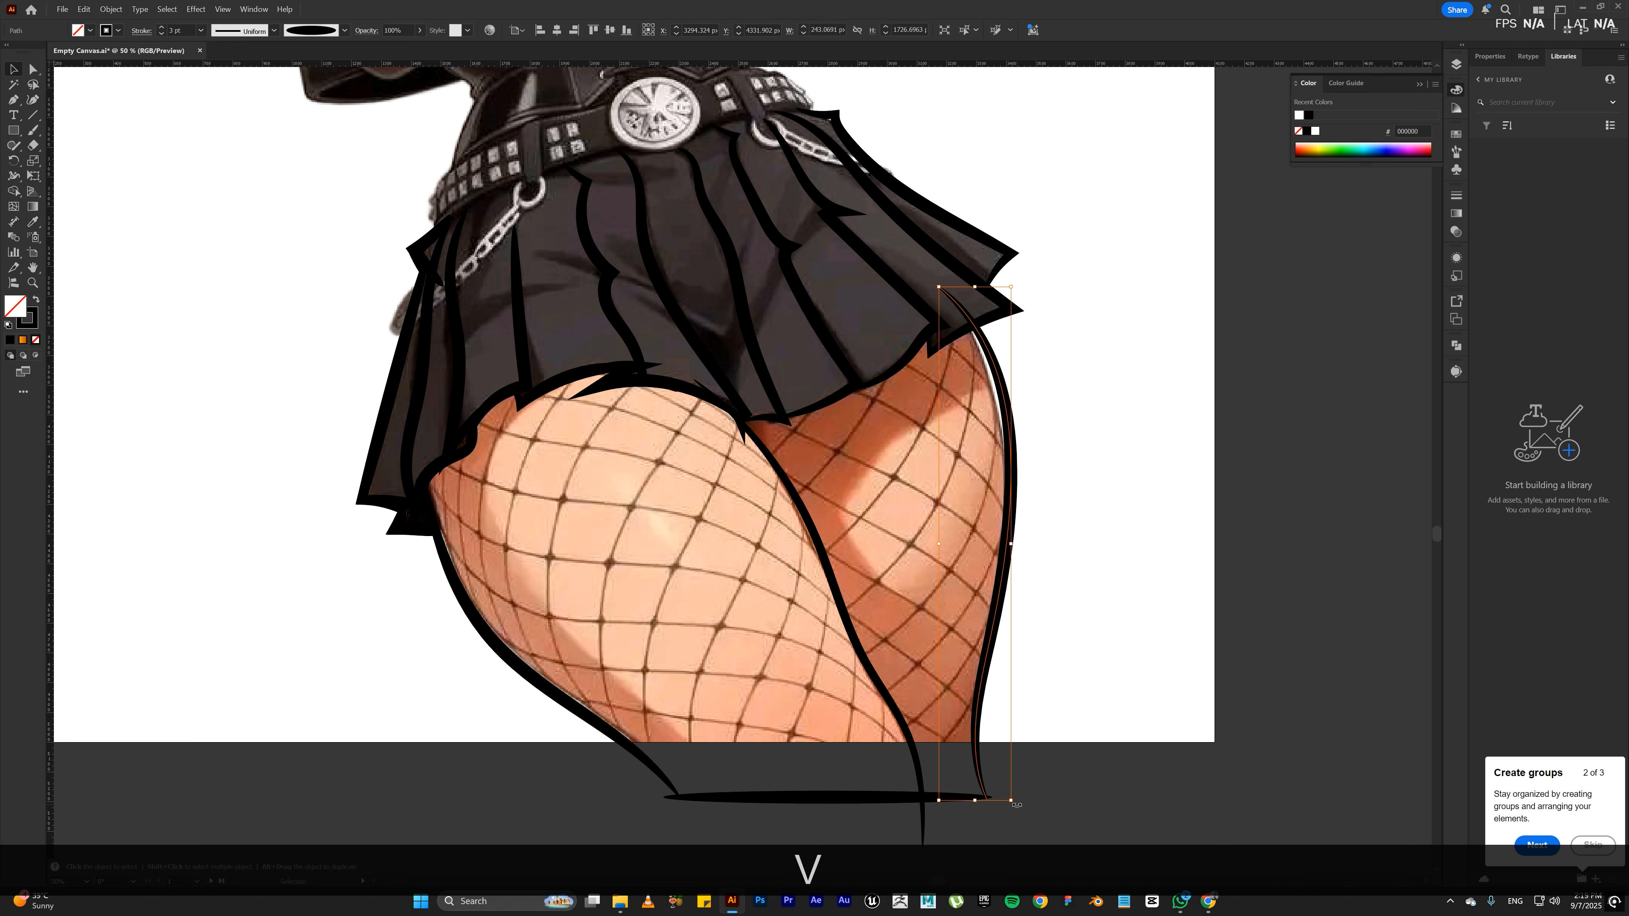
pyautogui.moveTo(1020, 810); pyautogui.dragTo(1021, 801)
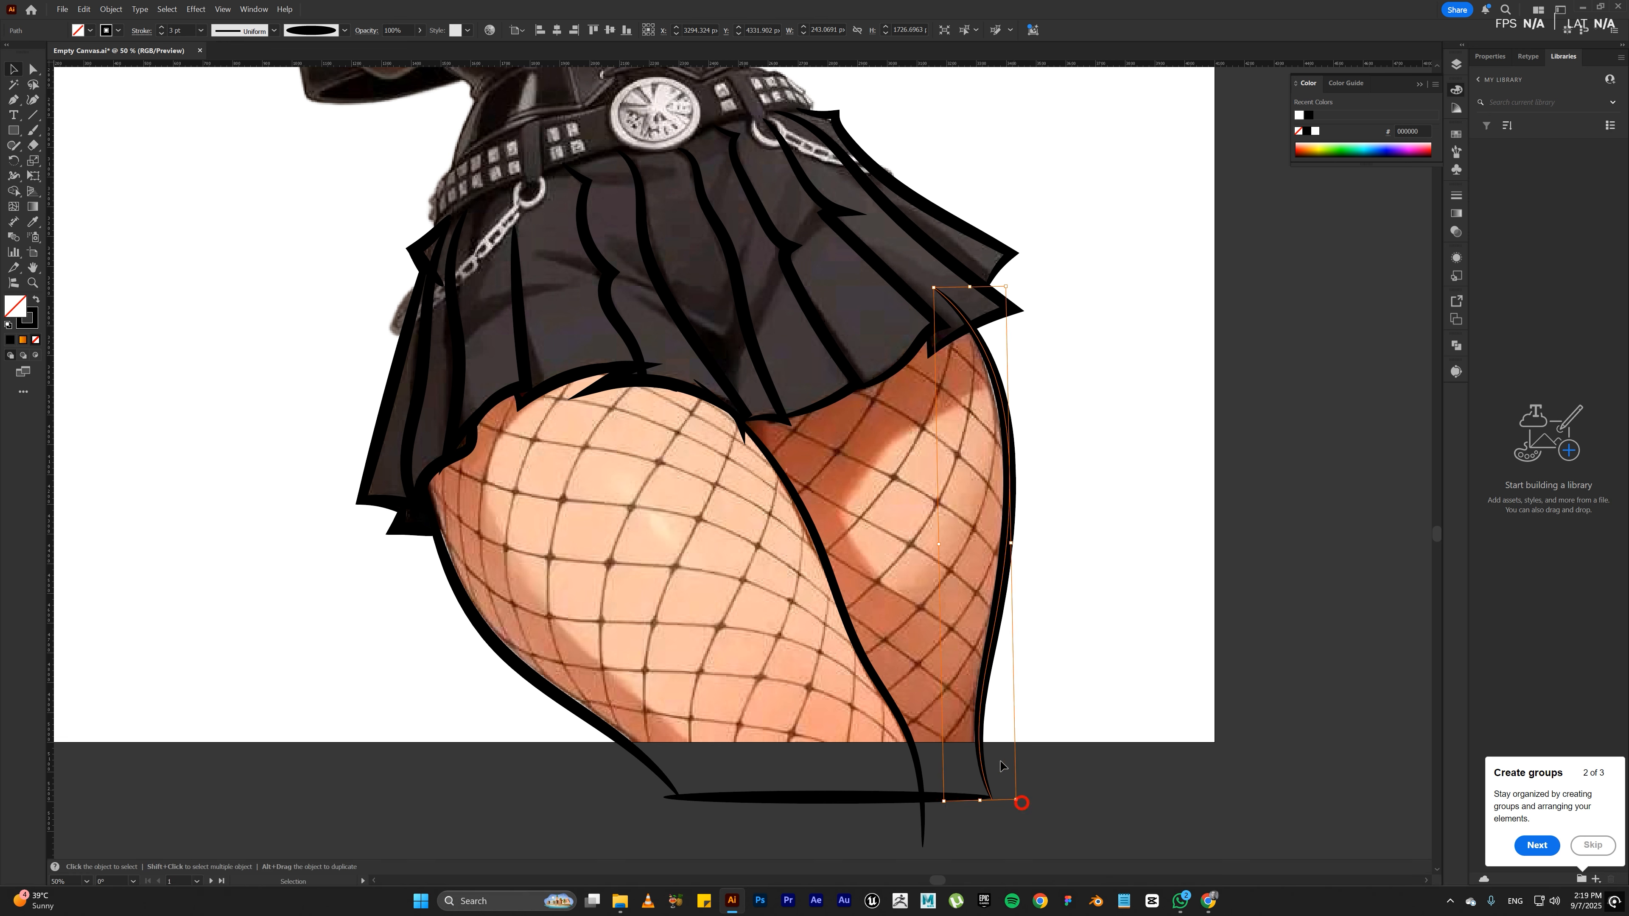
pyautogui.moveTo(976, 719); pyautogui.dragTo(982, 719)
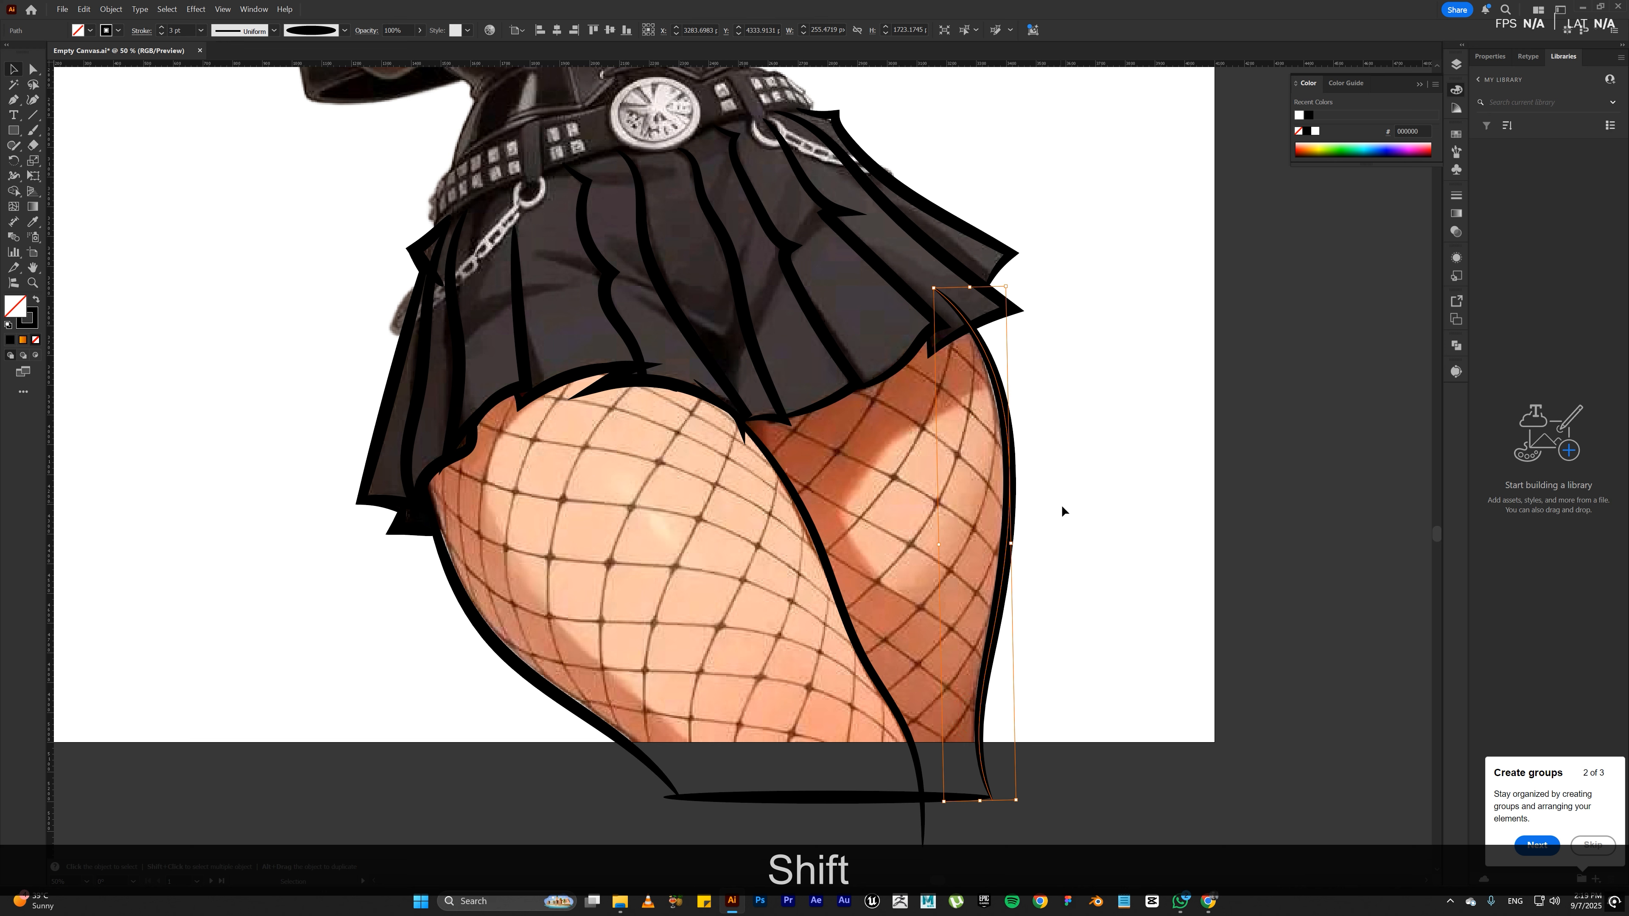
# Step: Nudge the far thigh's outer outline slightly outward and lengthen the horizontal line below the artboard at both ends
pyautogui.moveTo(1012, 513); pyautogui.dragTo(1016, 515)
pyautogui.click(1070, 481)
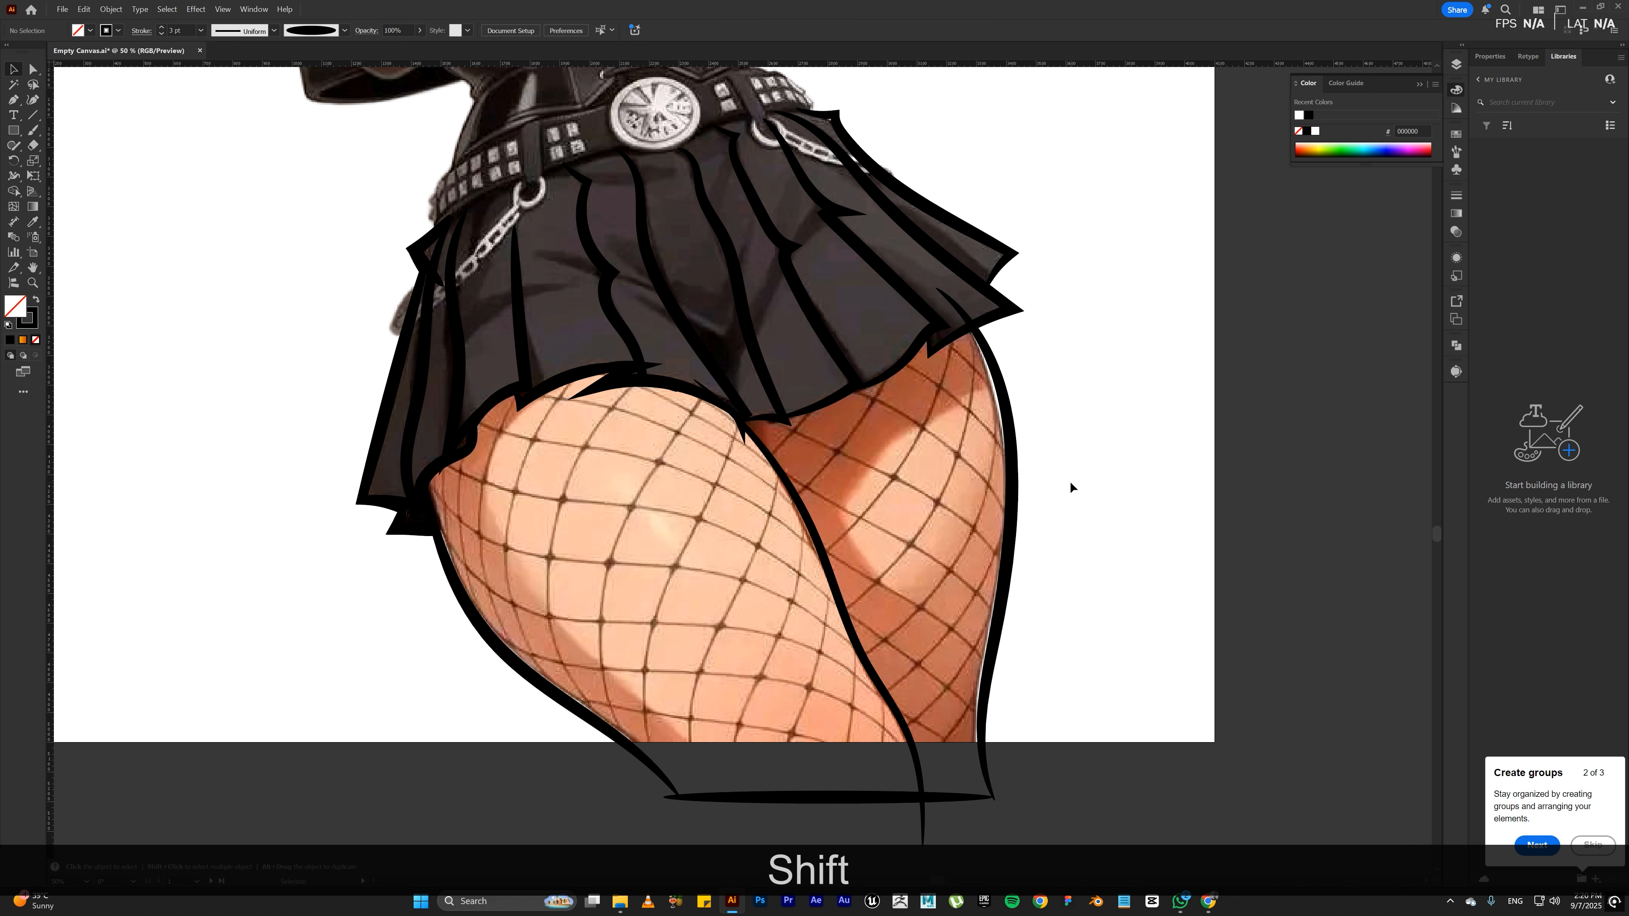
pyautogui.press('a')
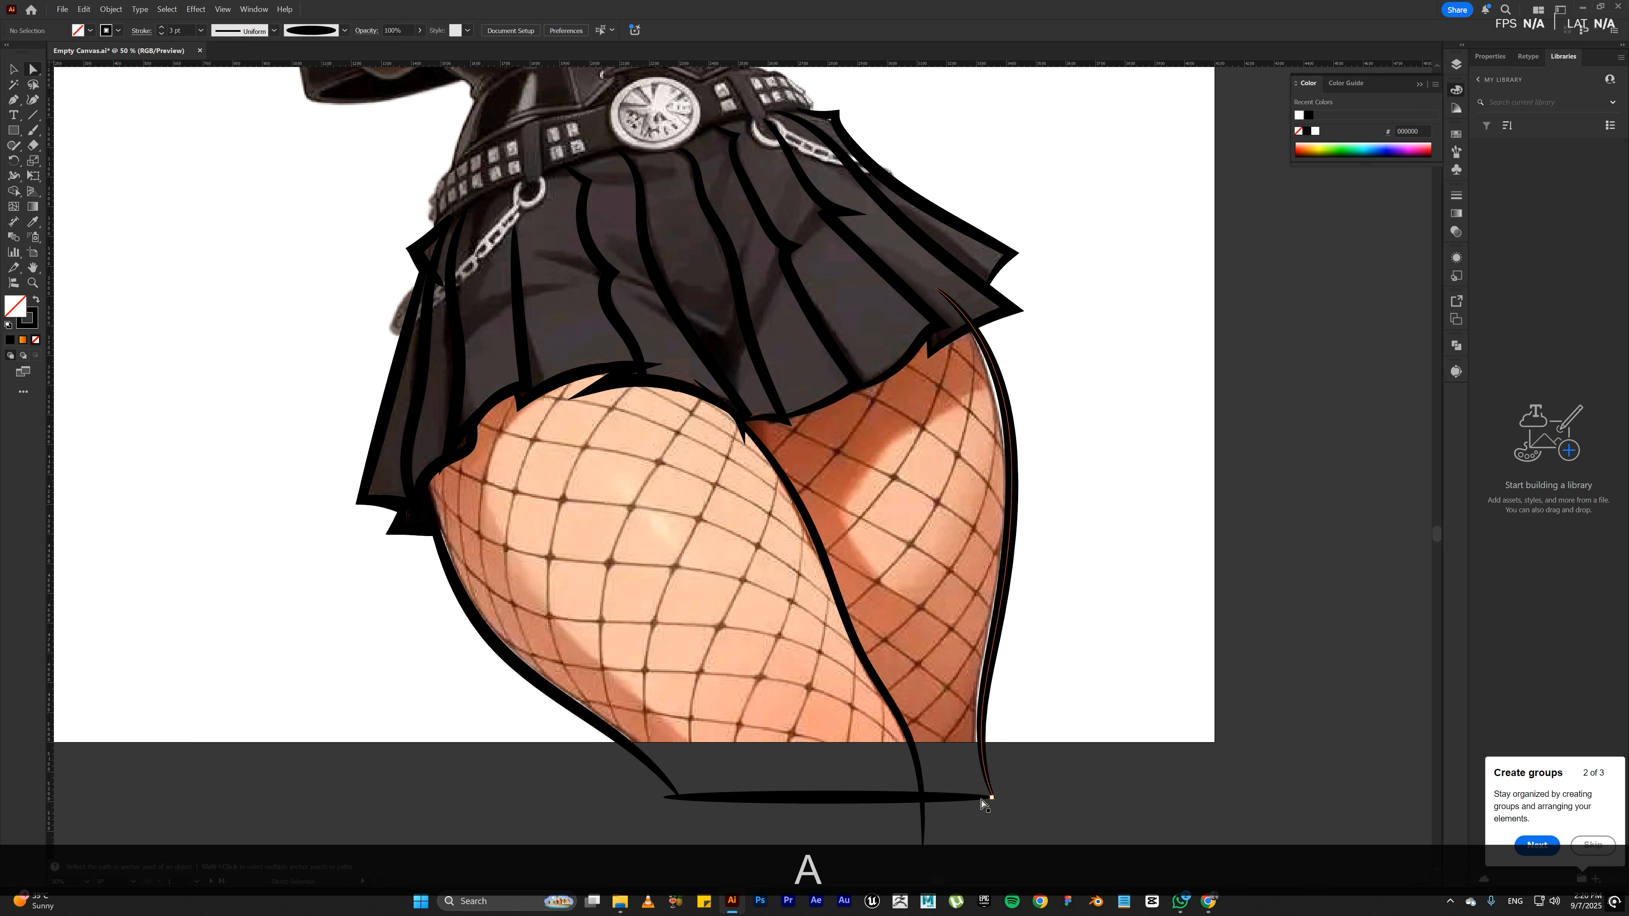
pyautogui.click(990, 800)
pyautogui.moveTo(990, 802); pyautogui.dragTo(1024, 802)
pyautogui.click(675, 796)
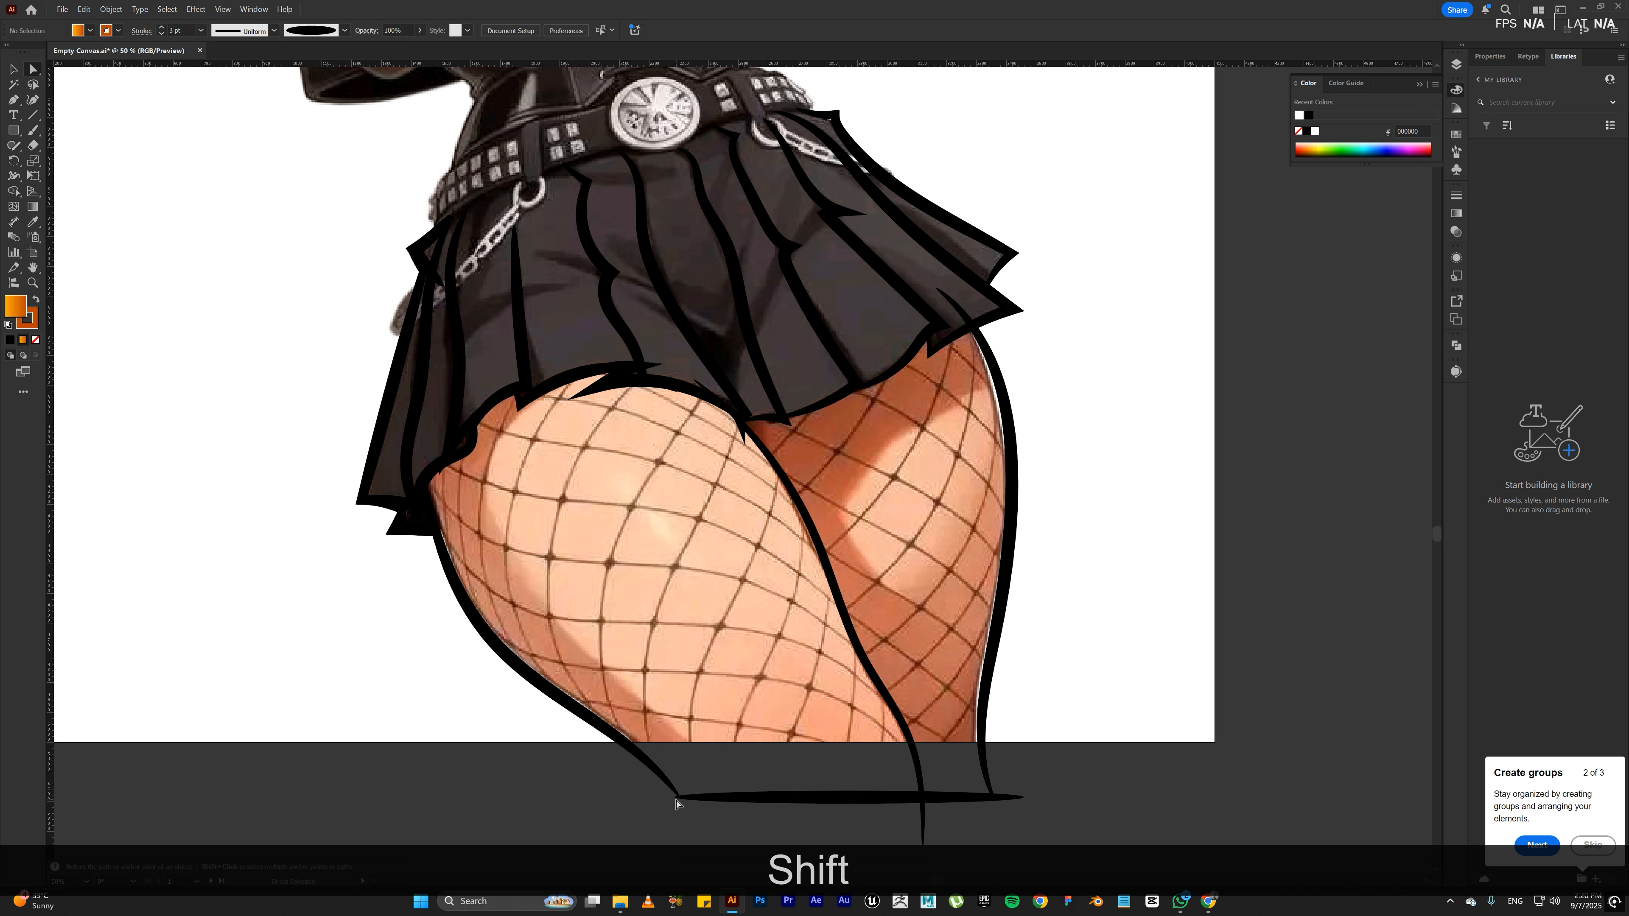
pyautogui.moveTo(675, 798); pyautogui.dragTo(666, 797)
pyautogui.click(647, 808)
pyautogui.press('v')
# Step: Choose the Charcoal - Feather brush for the Paintbrush tool and set both fill and stroke to none
pyautogui.press('space')
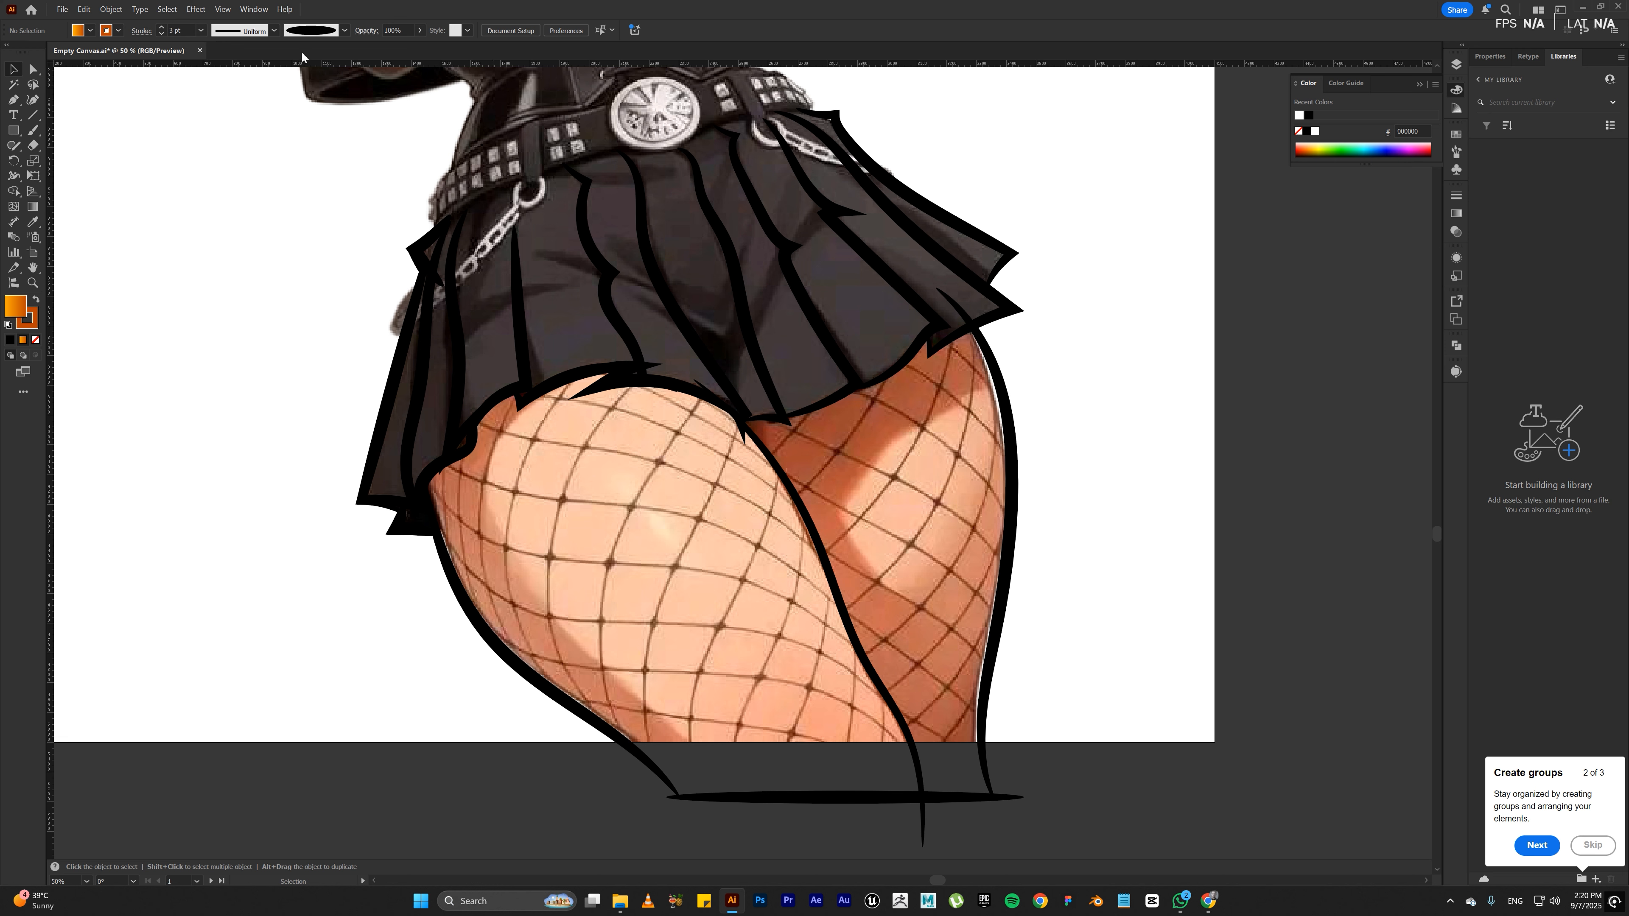
pyautogui.click(343, 30)
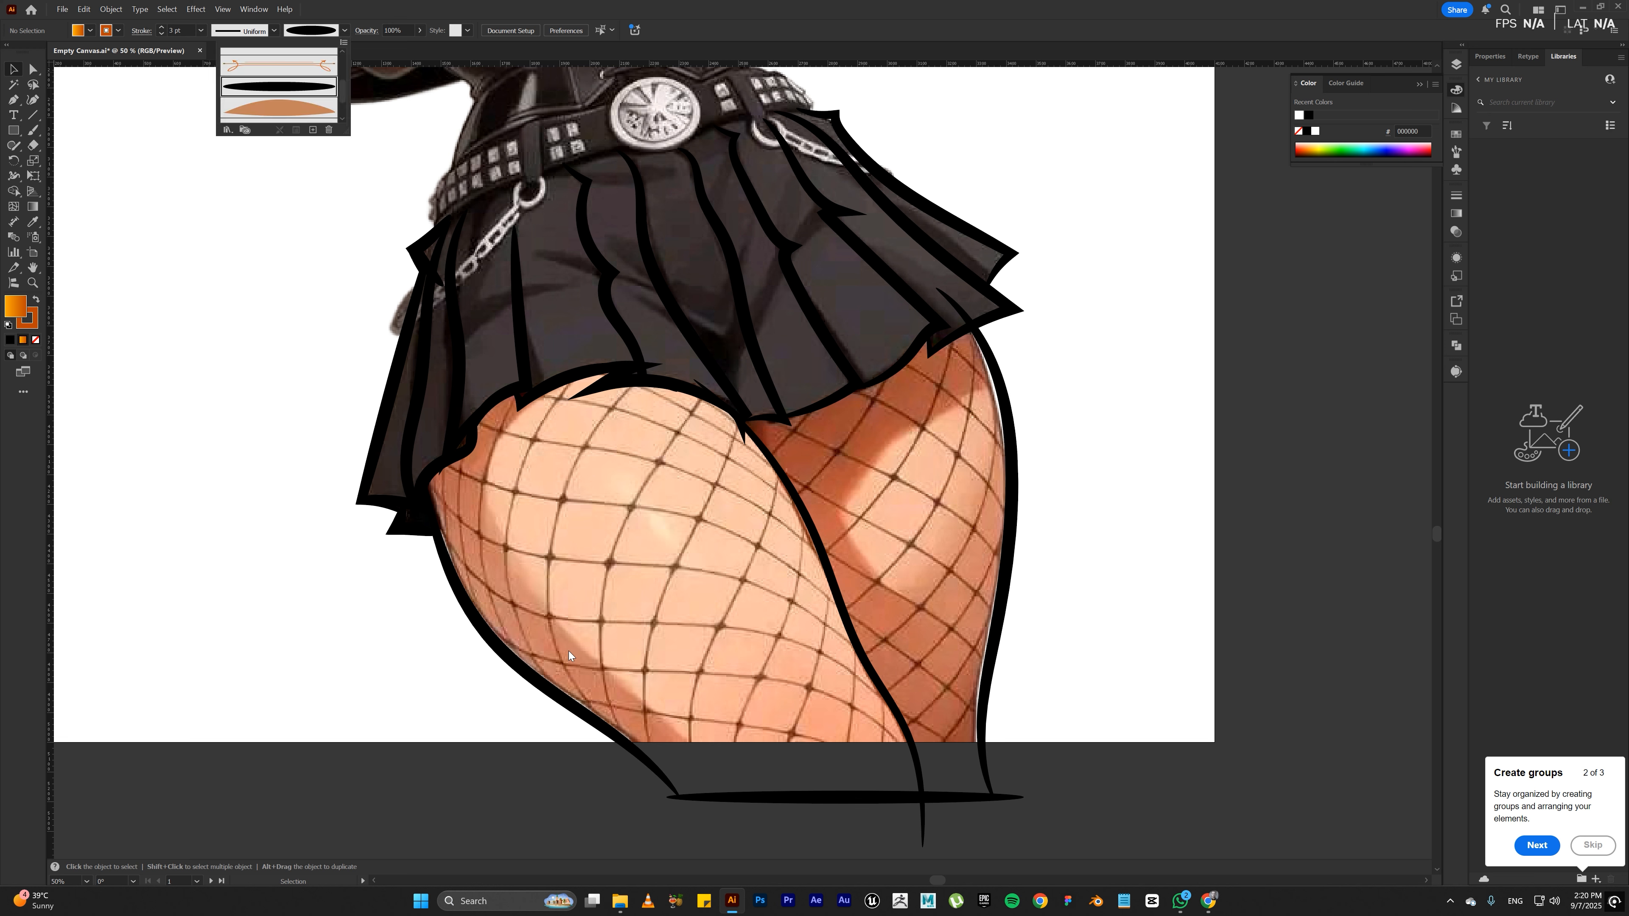
pyautogui.scroll(-2, 310, 95)
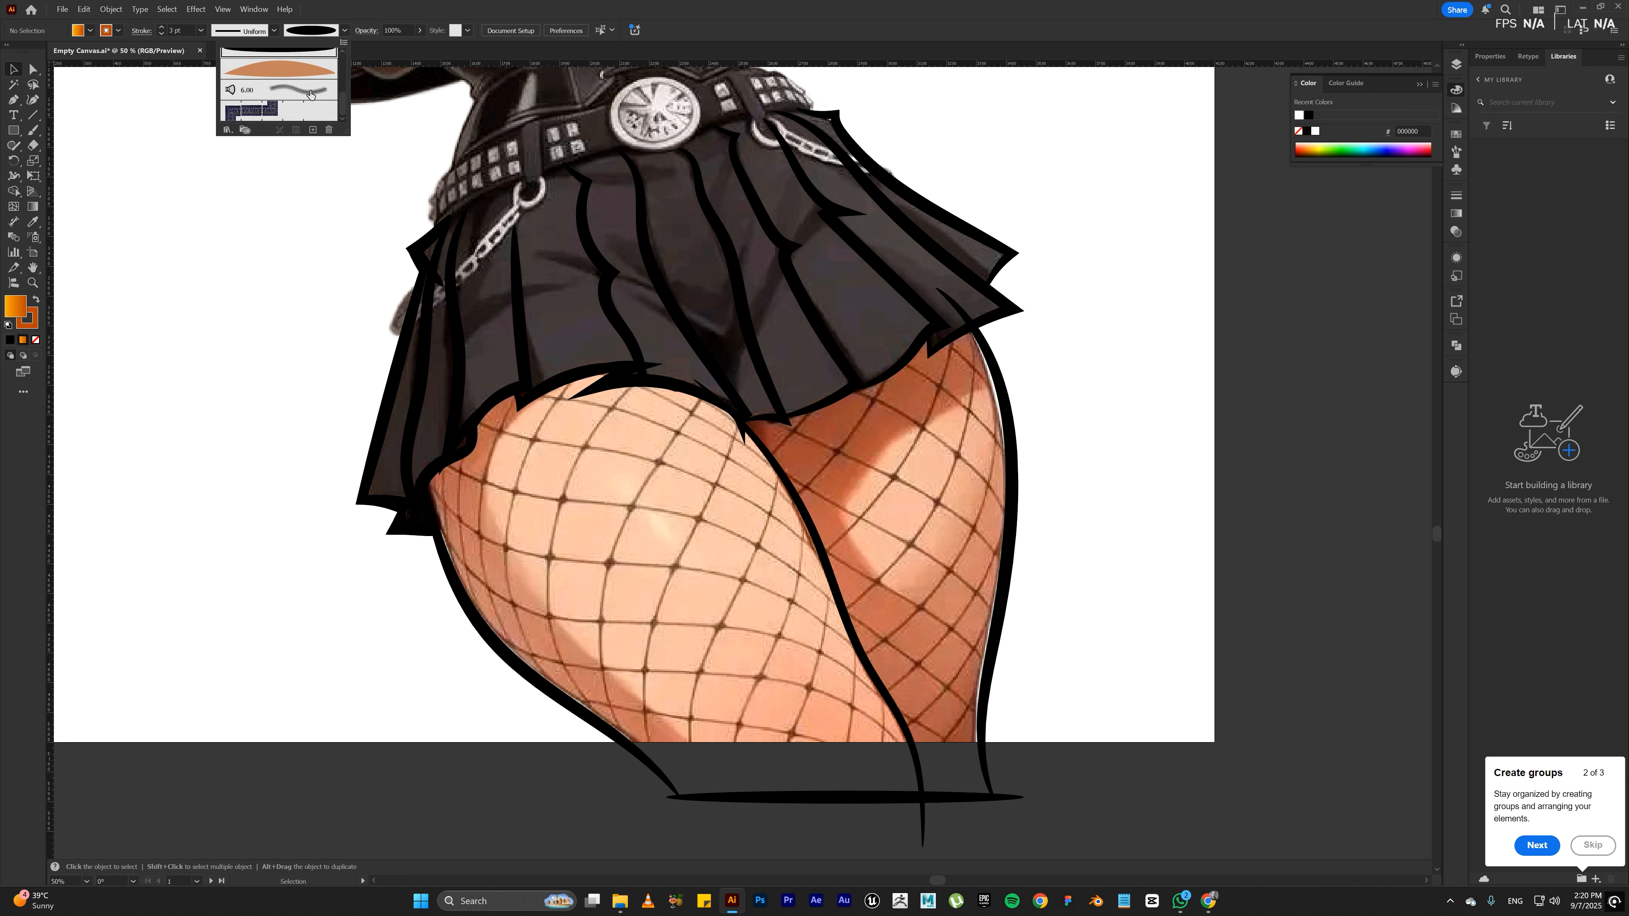
pyautogui.scroll(3, 310, 94)
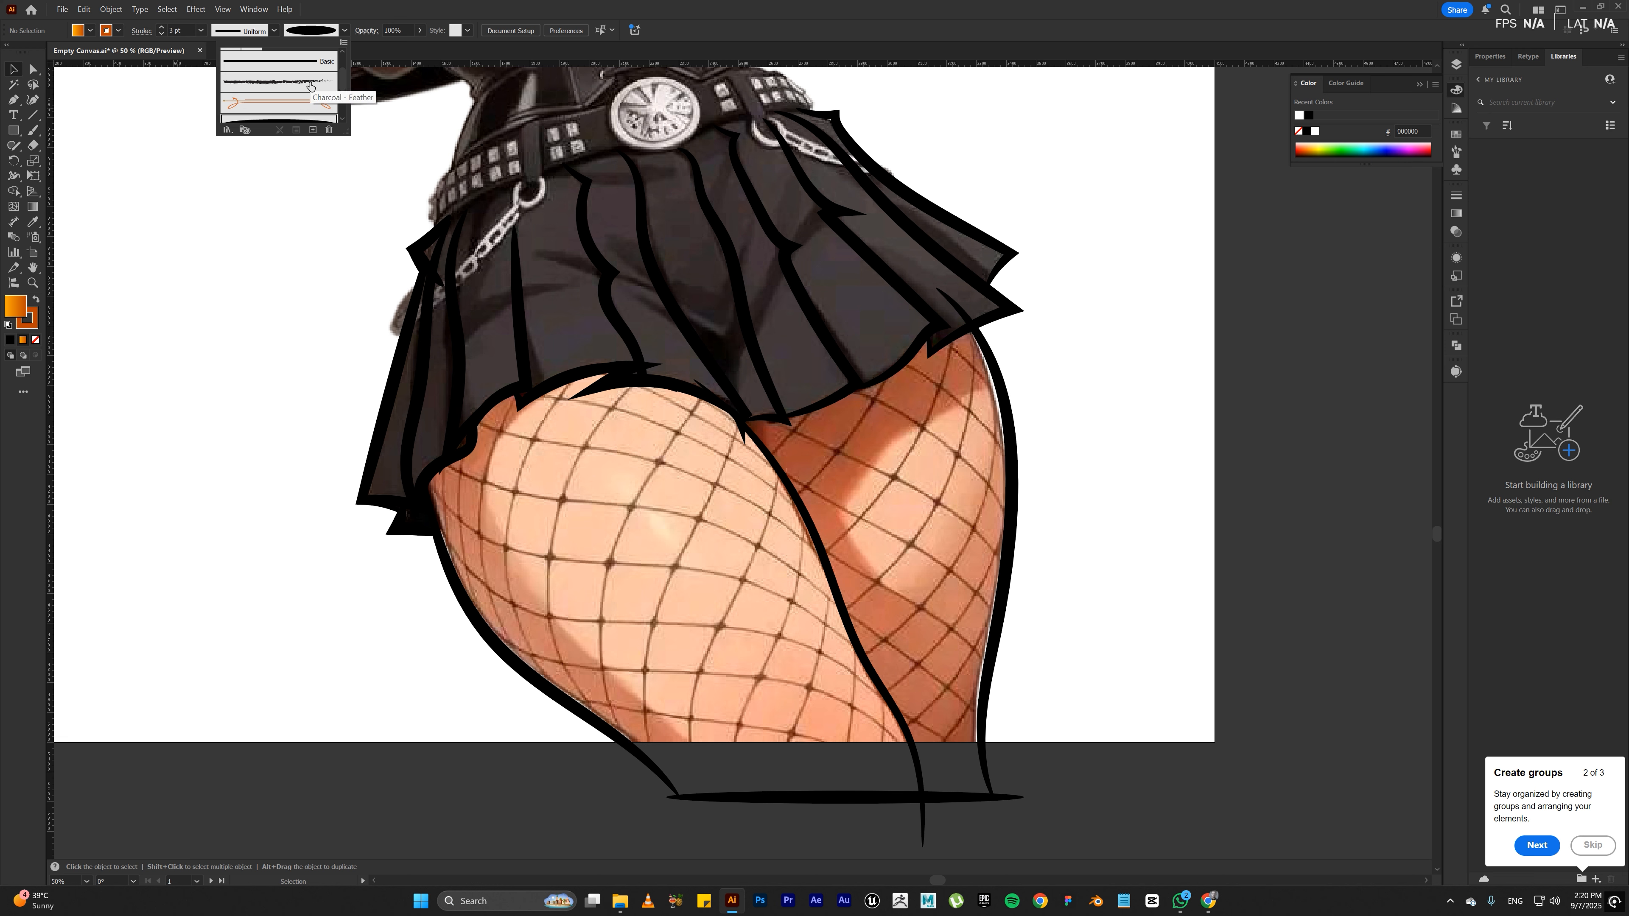
pyautogui.click(311, 83)
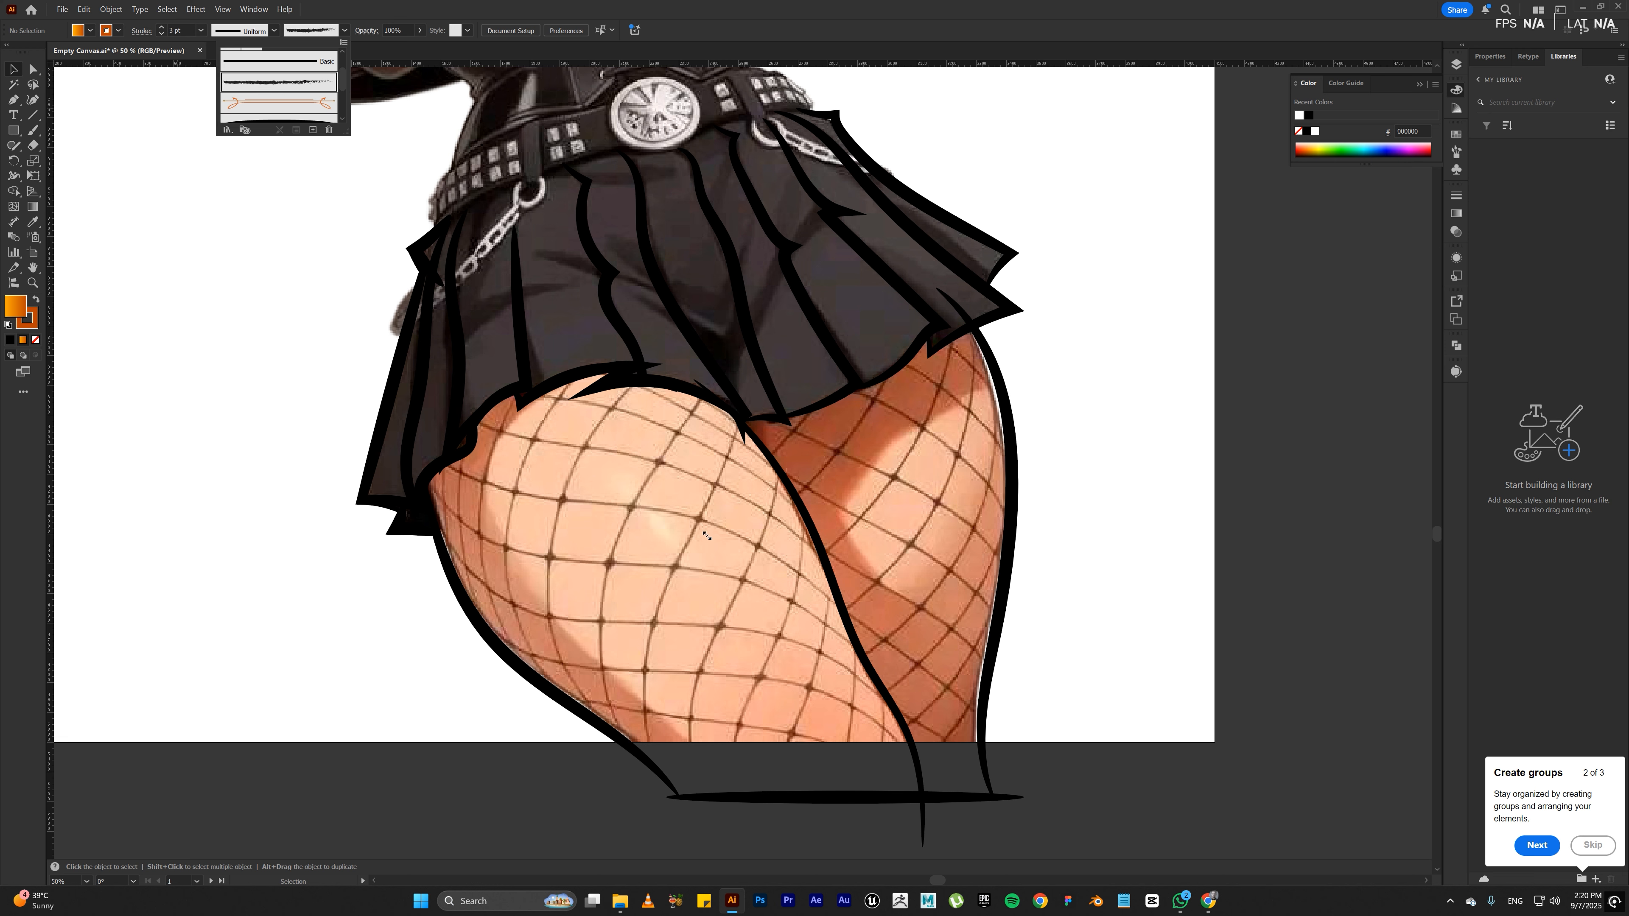
pyautogui.press('b')
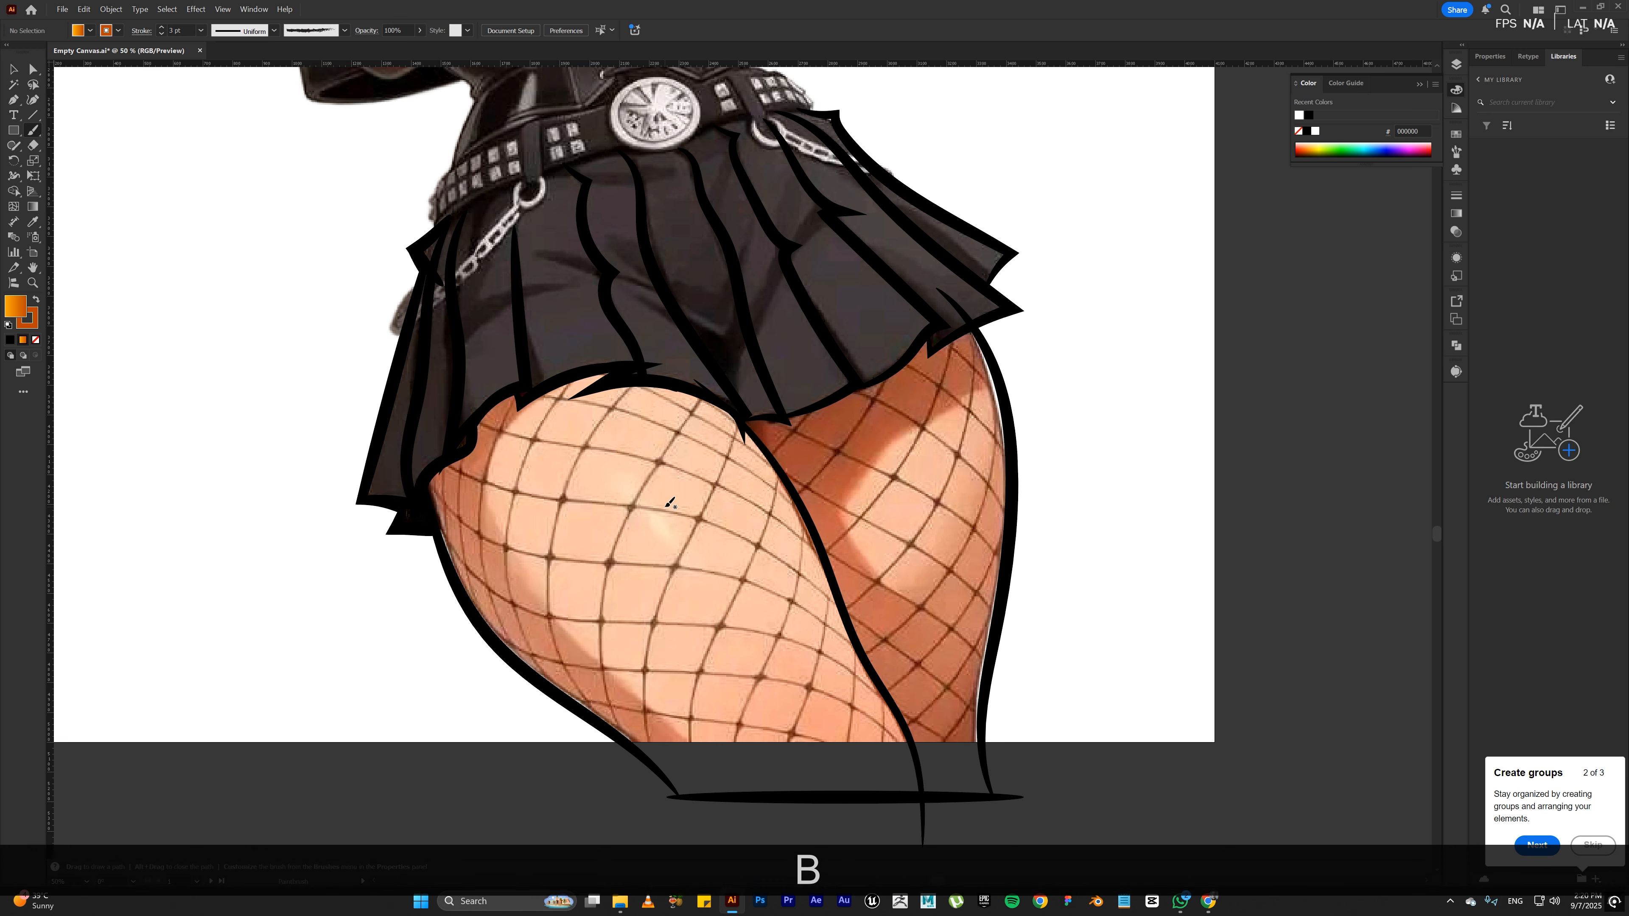
pyautogui.press('b')
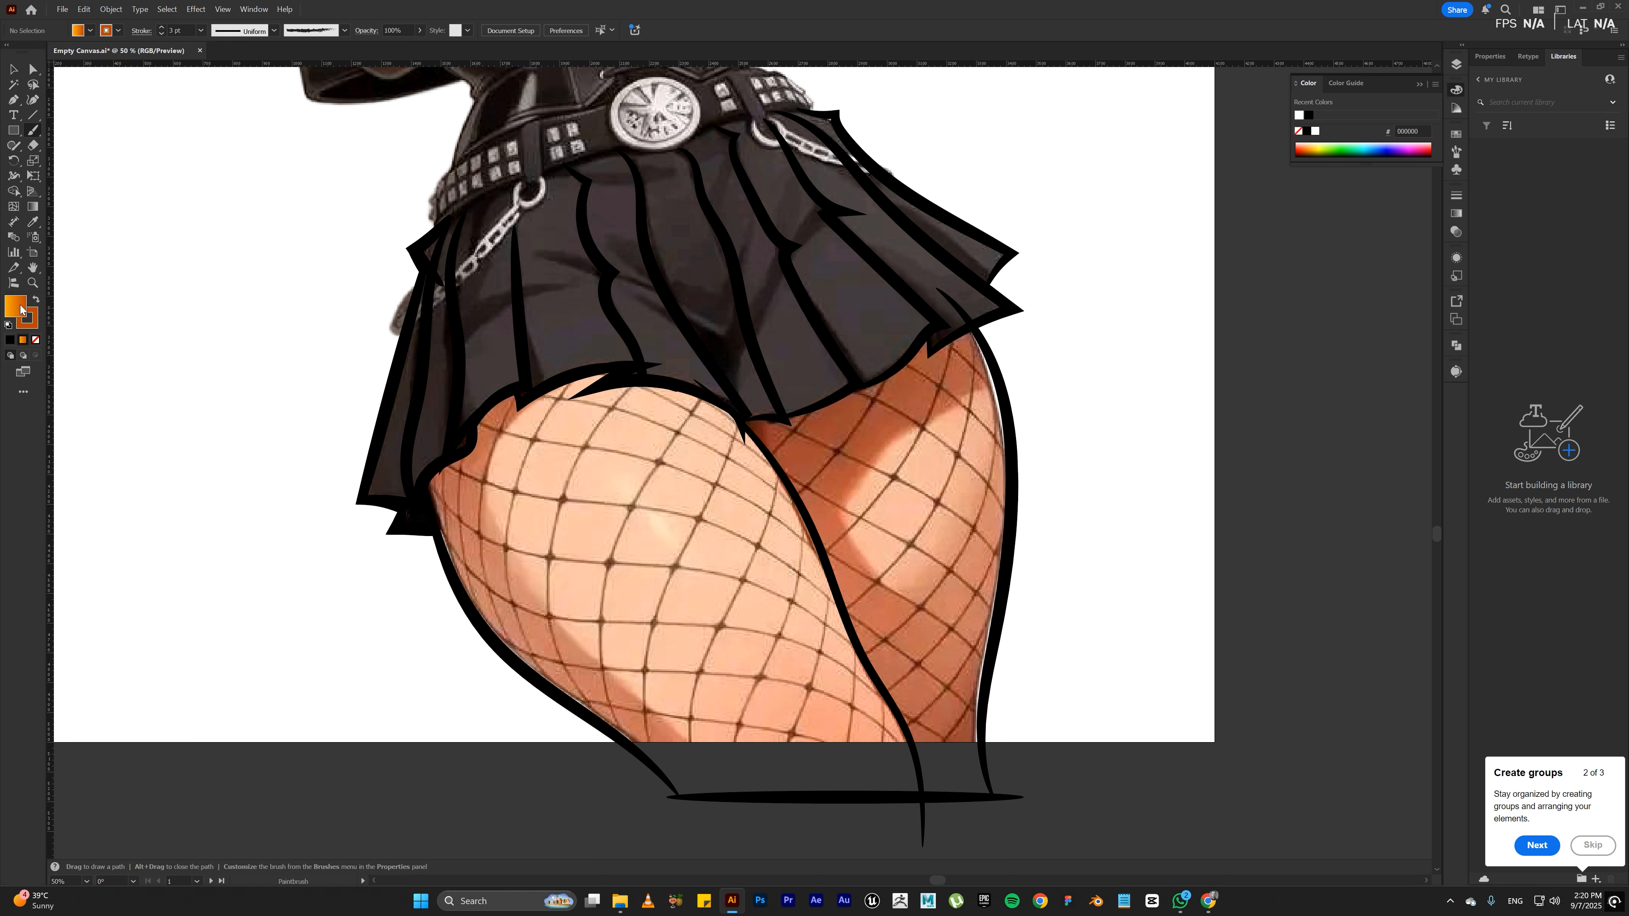
pyautogui.click(36, 341)
pyautogui.click(27, 318)
pyautogui.click(35, 341)
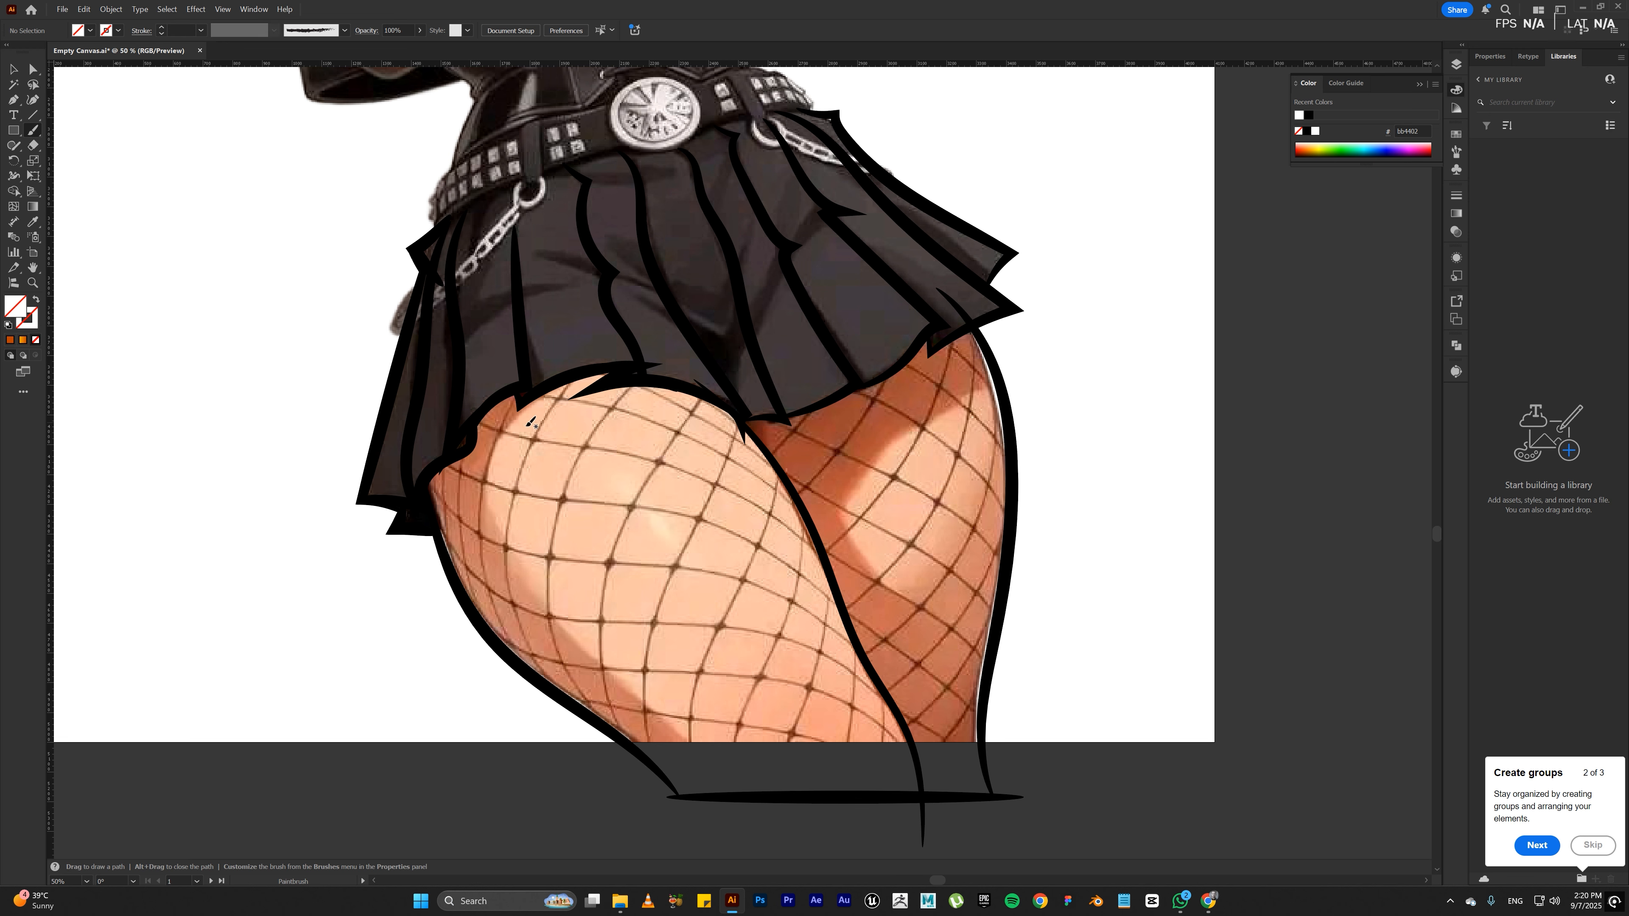
# Step: Paint a trial fishnet strand along the front thigh's outer side and set the stroke colour to black (000000)
pyautogui.moveTo(459, 422); pyautogui.dragTo(447, 471)
pyautogui.moveTo(456, 563)
pyautogui.mouseDown()
pyautogui.moveTo(471, 604)
pyautogui.moveTo(486, 513)
pyautogui.mouseUp()
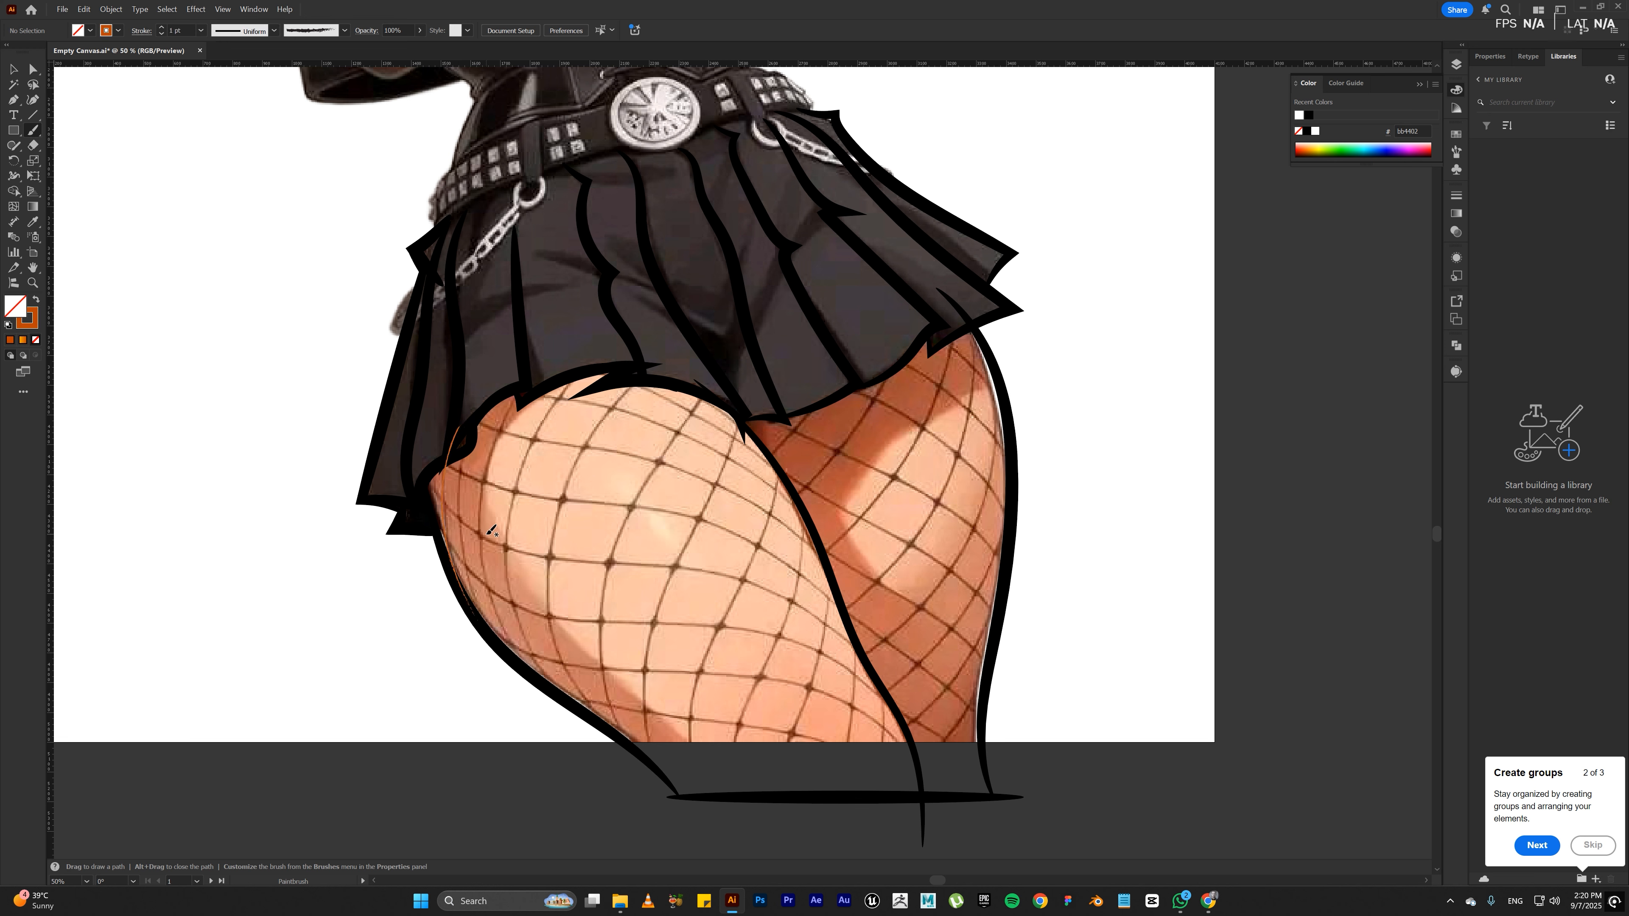
pyautogui.press('v')
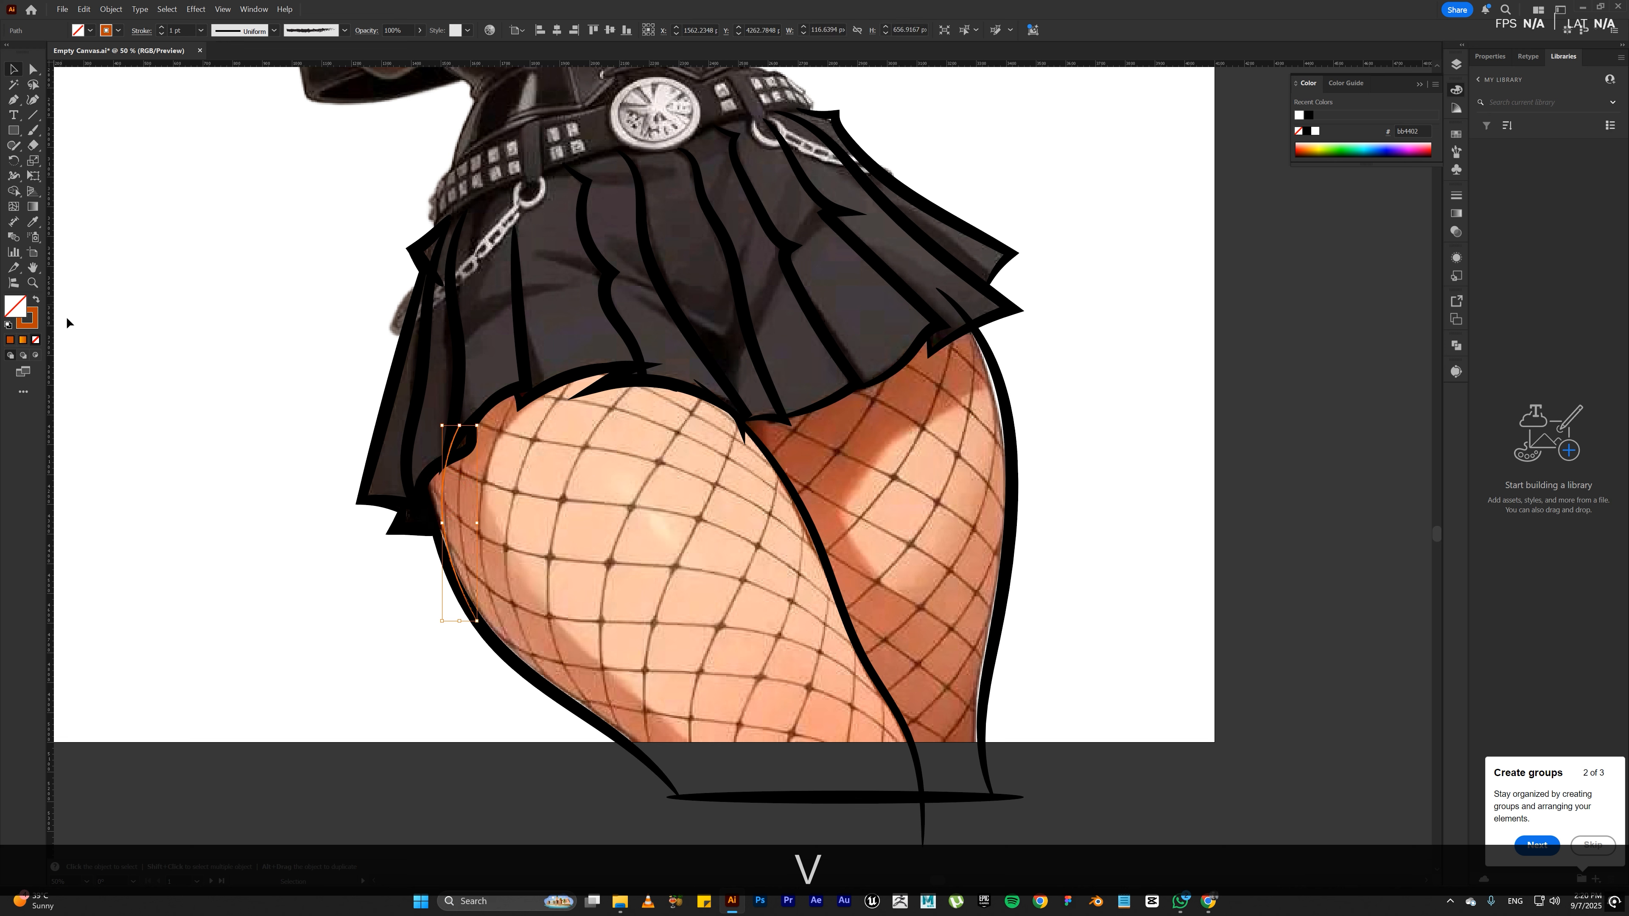
pyautogui.doubleClick(29, 317)
pyautogui.moveTo(320, 424); pyautogui.dragTo(218, 477)
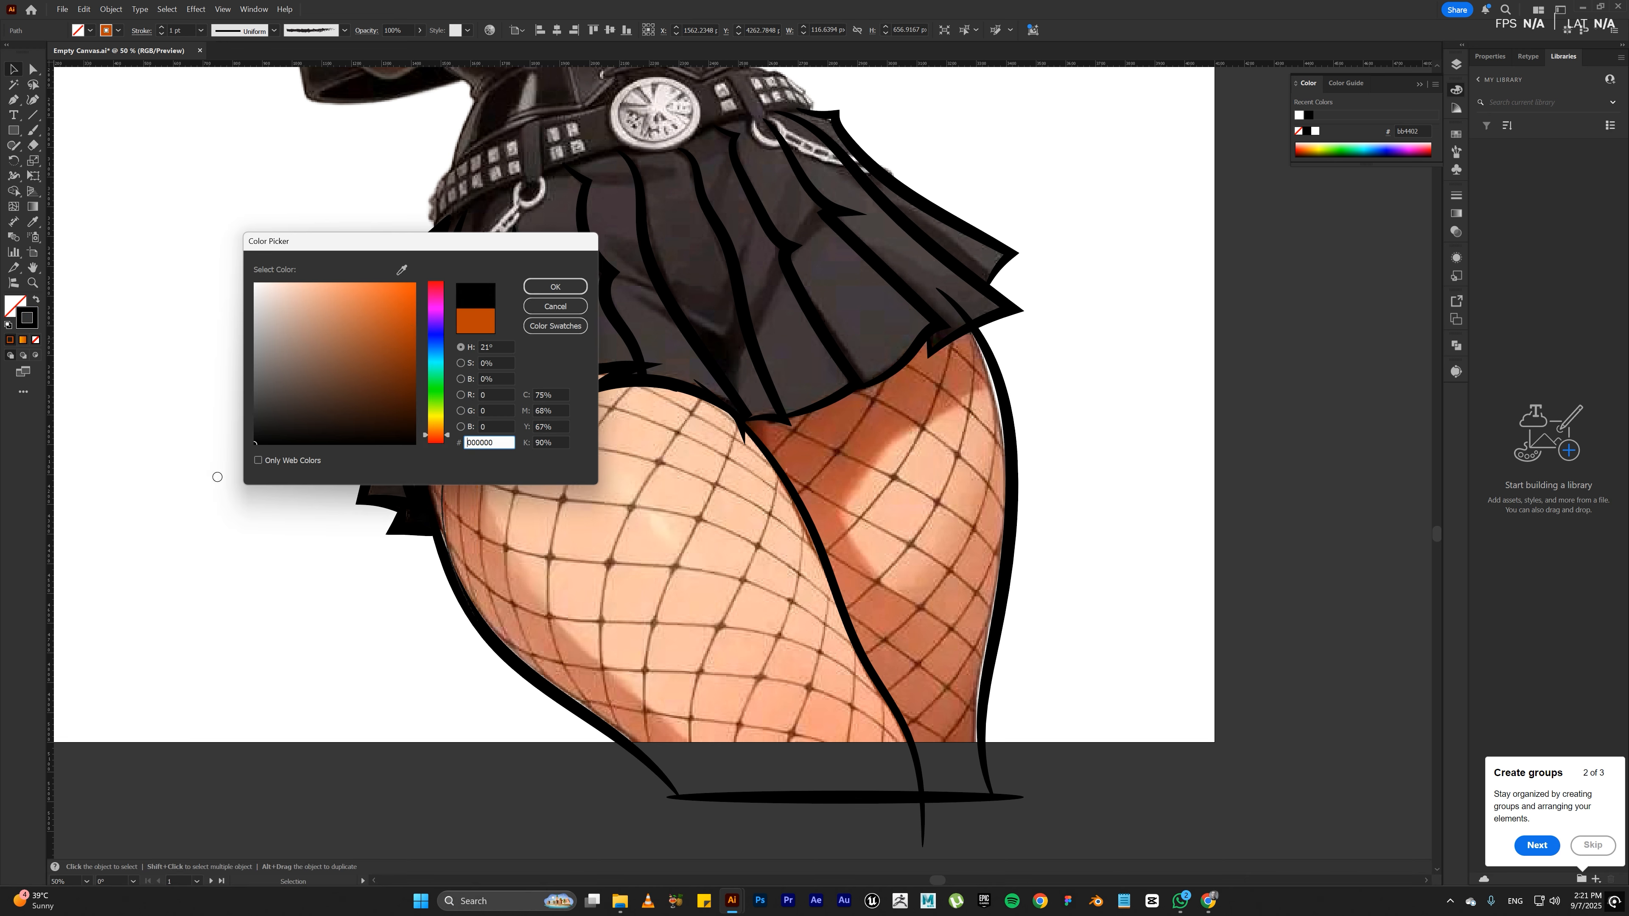
pyautogui.click(555, 286)
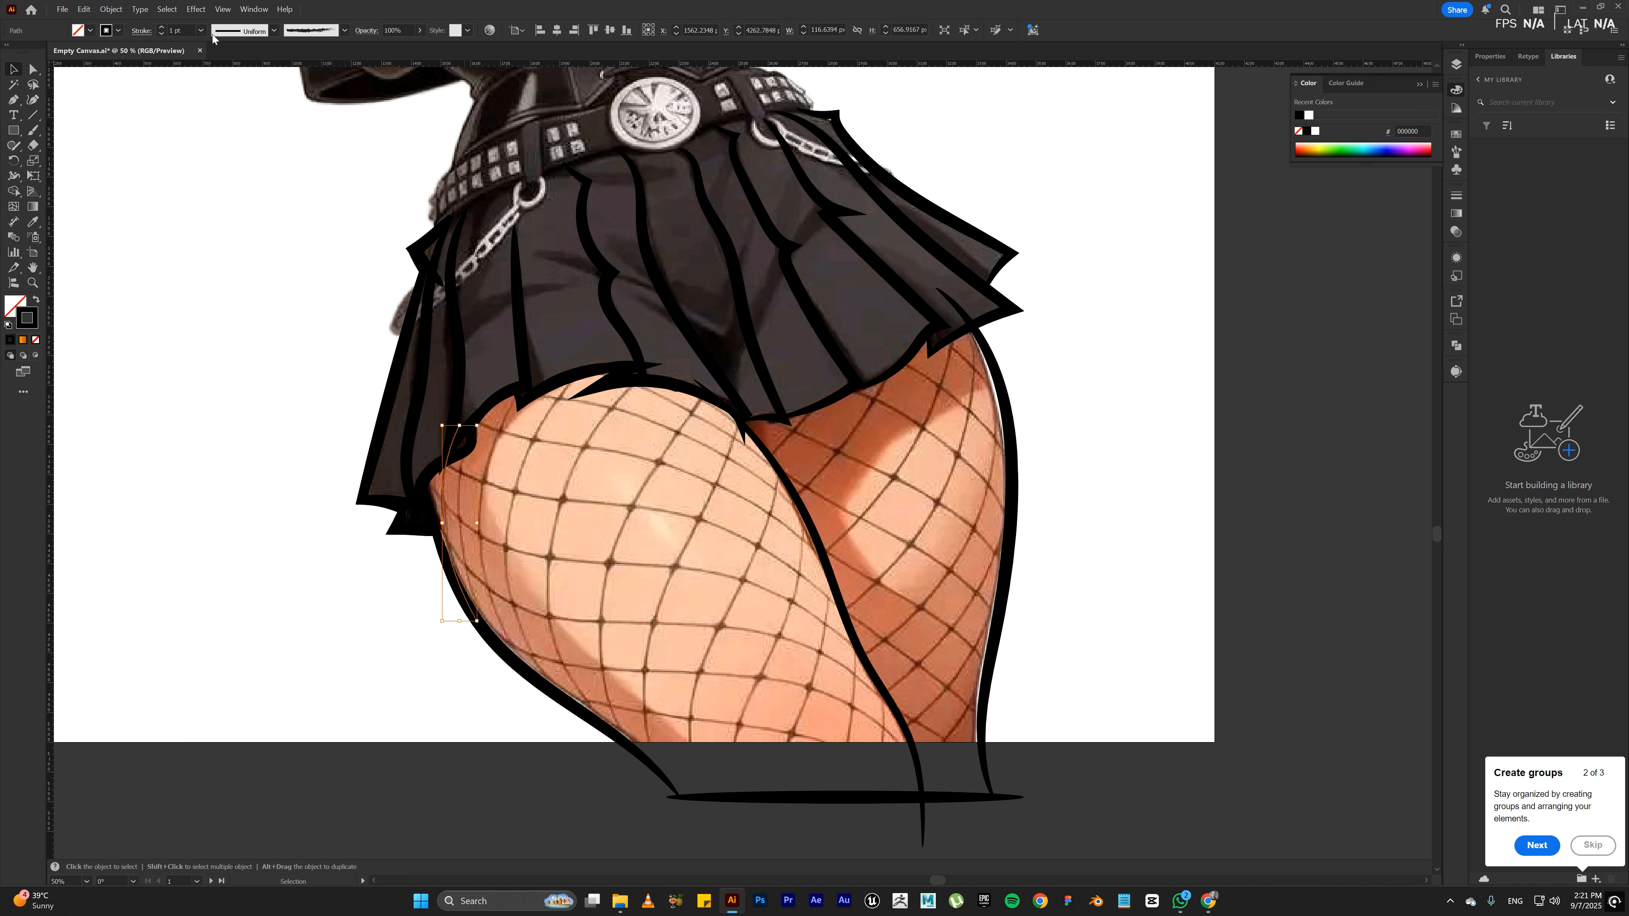
pyautogui.click(155, 40)
pyautogui.click(525, 478)
pyautogui.press('b')
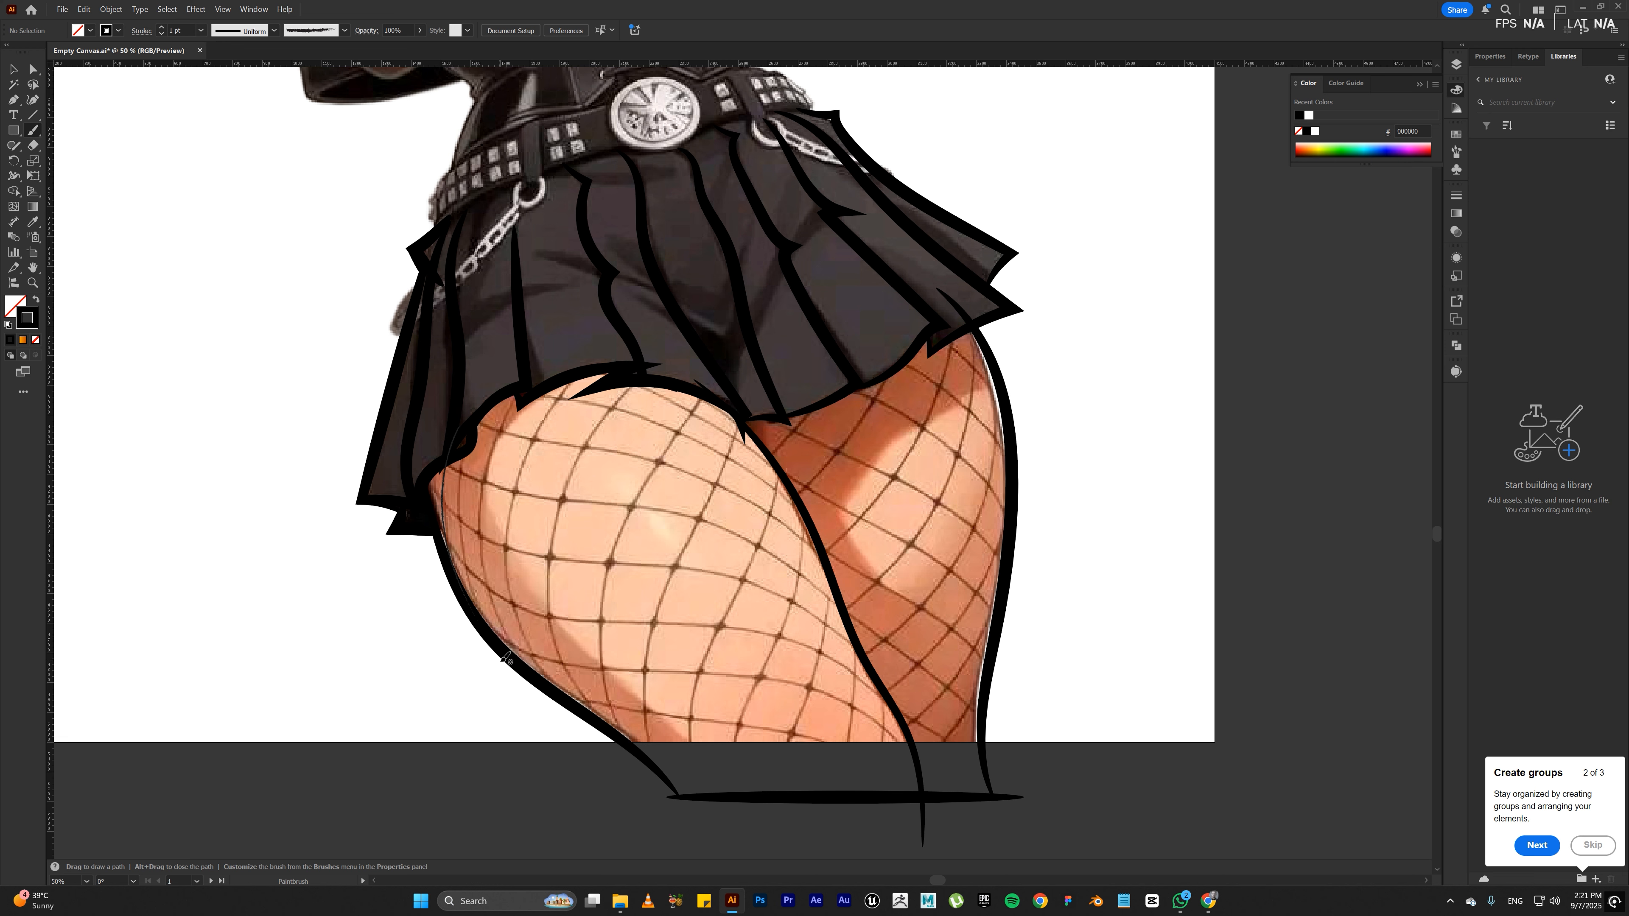
pyautogui.moveTo(501, 669); pyautogui.dragTo(475, 601)
pyautogui.moveTo(466, 475); pyautogui.dragTo(468, 450)
pyautogui.hotkey('ctrl', 'z')
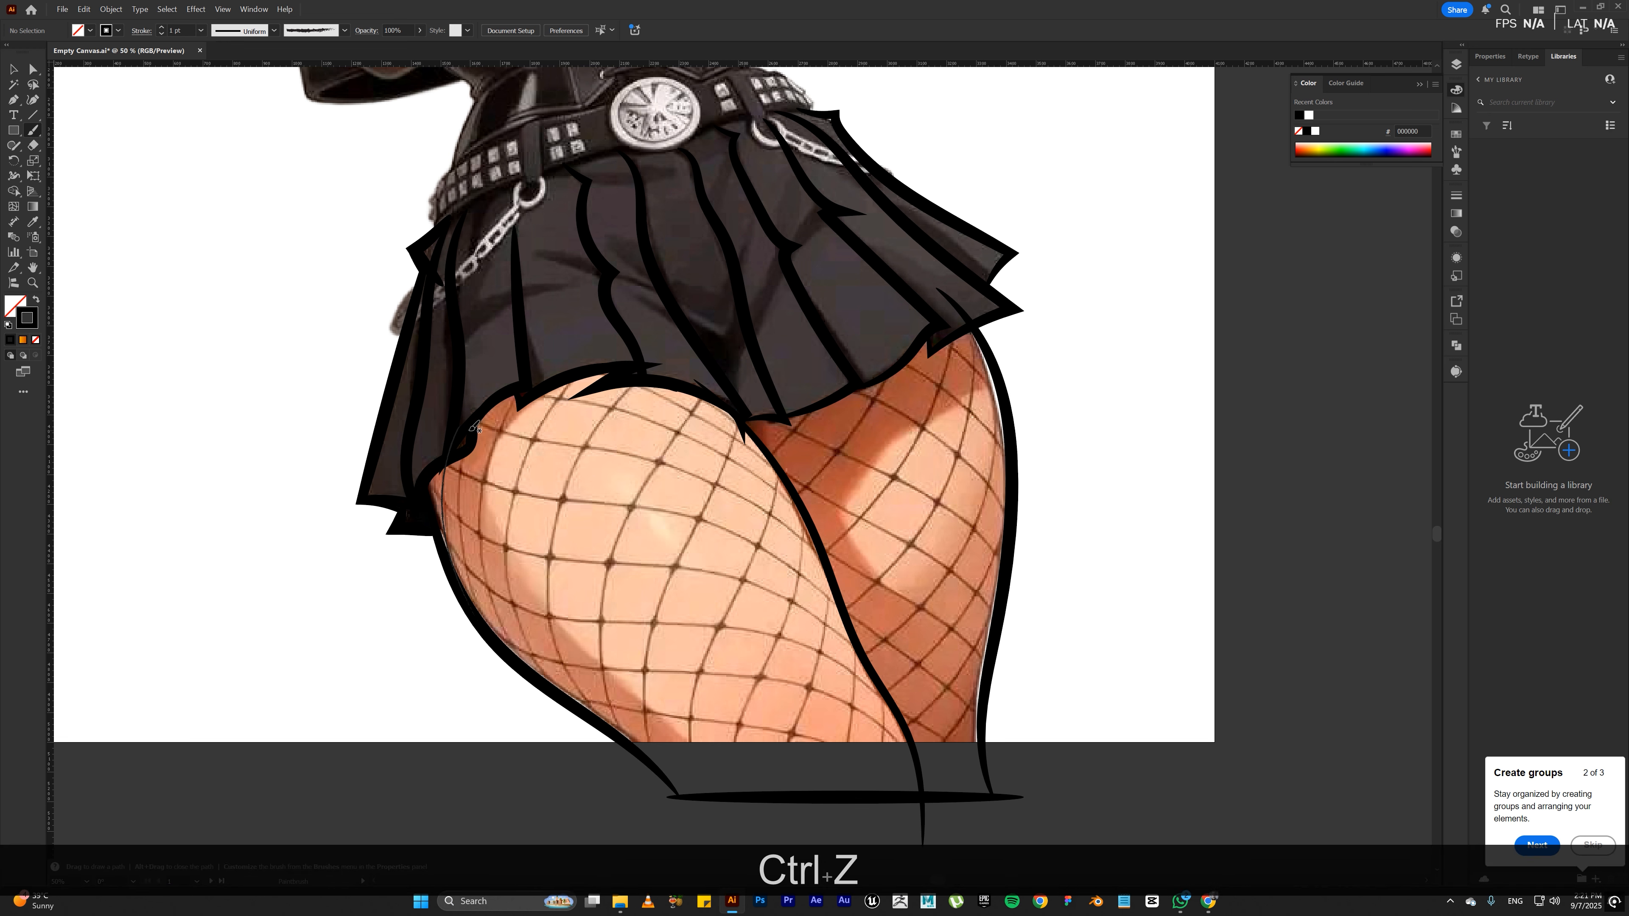
# Step: Trace five lengthwise fishnet strands on the front thigh's outer half, between the skirt hem and the outer thigh outline
pyautogui.moveTo(476, 425); pyautogui.dragTo(467, 453)
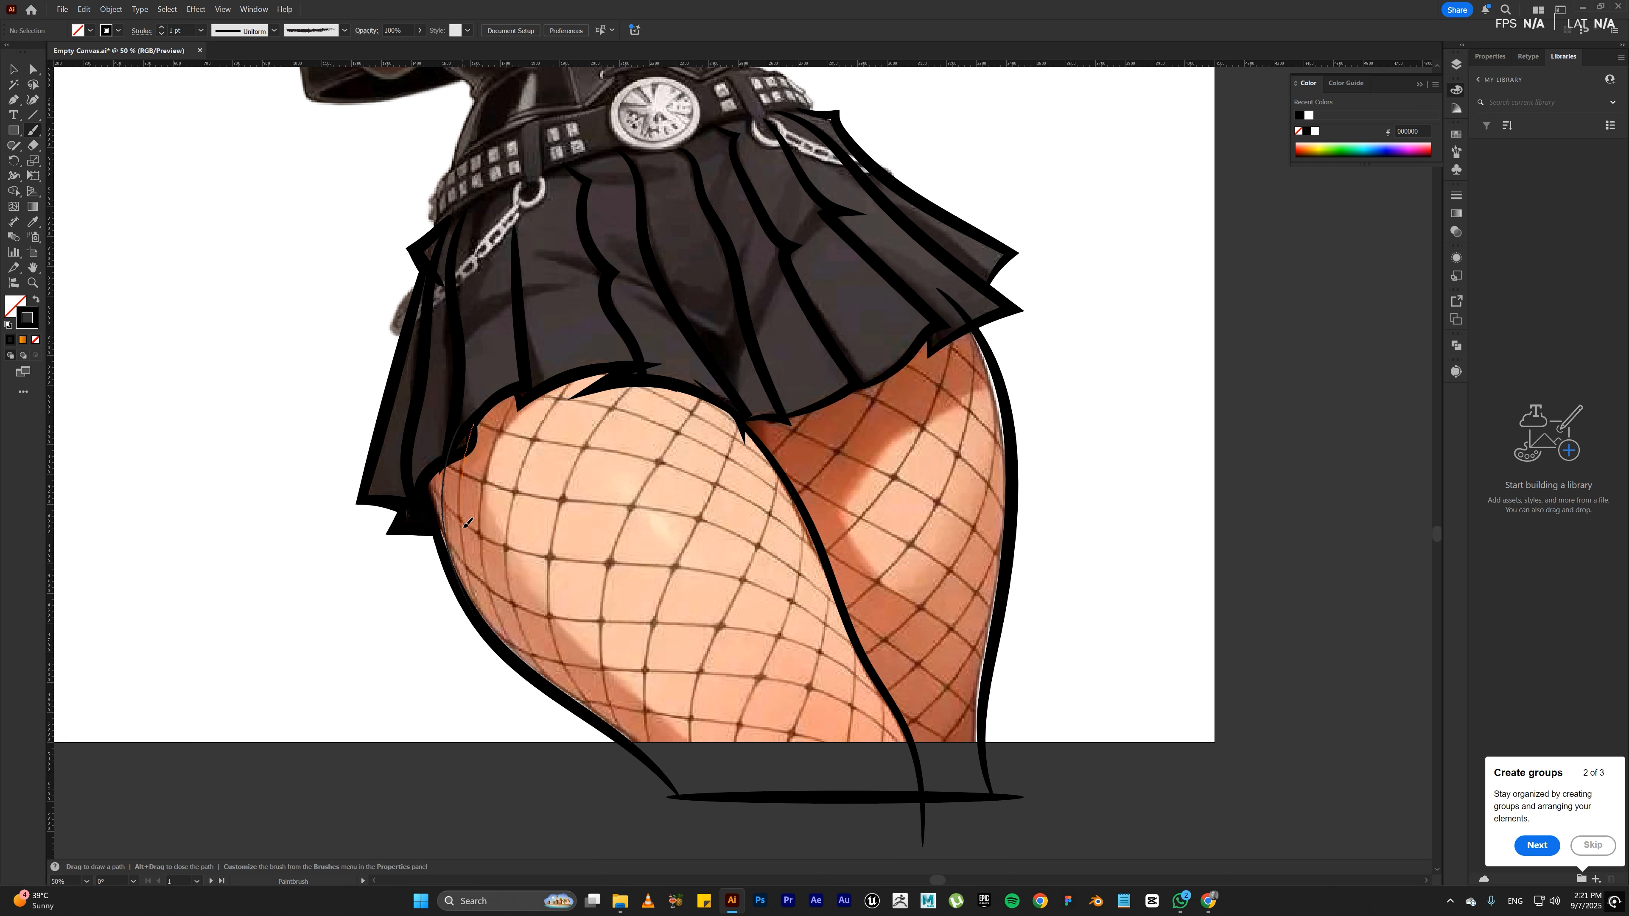
pyautogui.moveTo(484, 606)
pyautogui.mouseDown()
pyautogui.moveTo(511, 672)
pyautogui.moveTo(529, 669)
pyautogui.mouseUp()
pyautogui.moveTo(513, 404); pyautogui.dragTo(520, 392)
pyautogui.moveTo(582, 715); pyautogui.dragTo(550, 671)
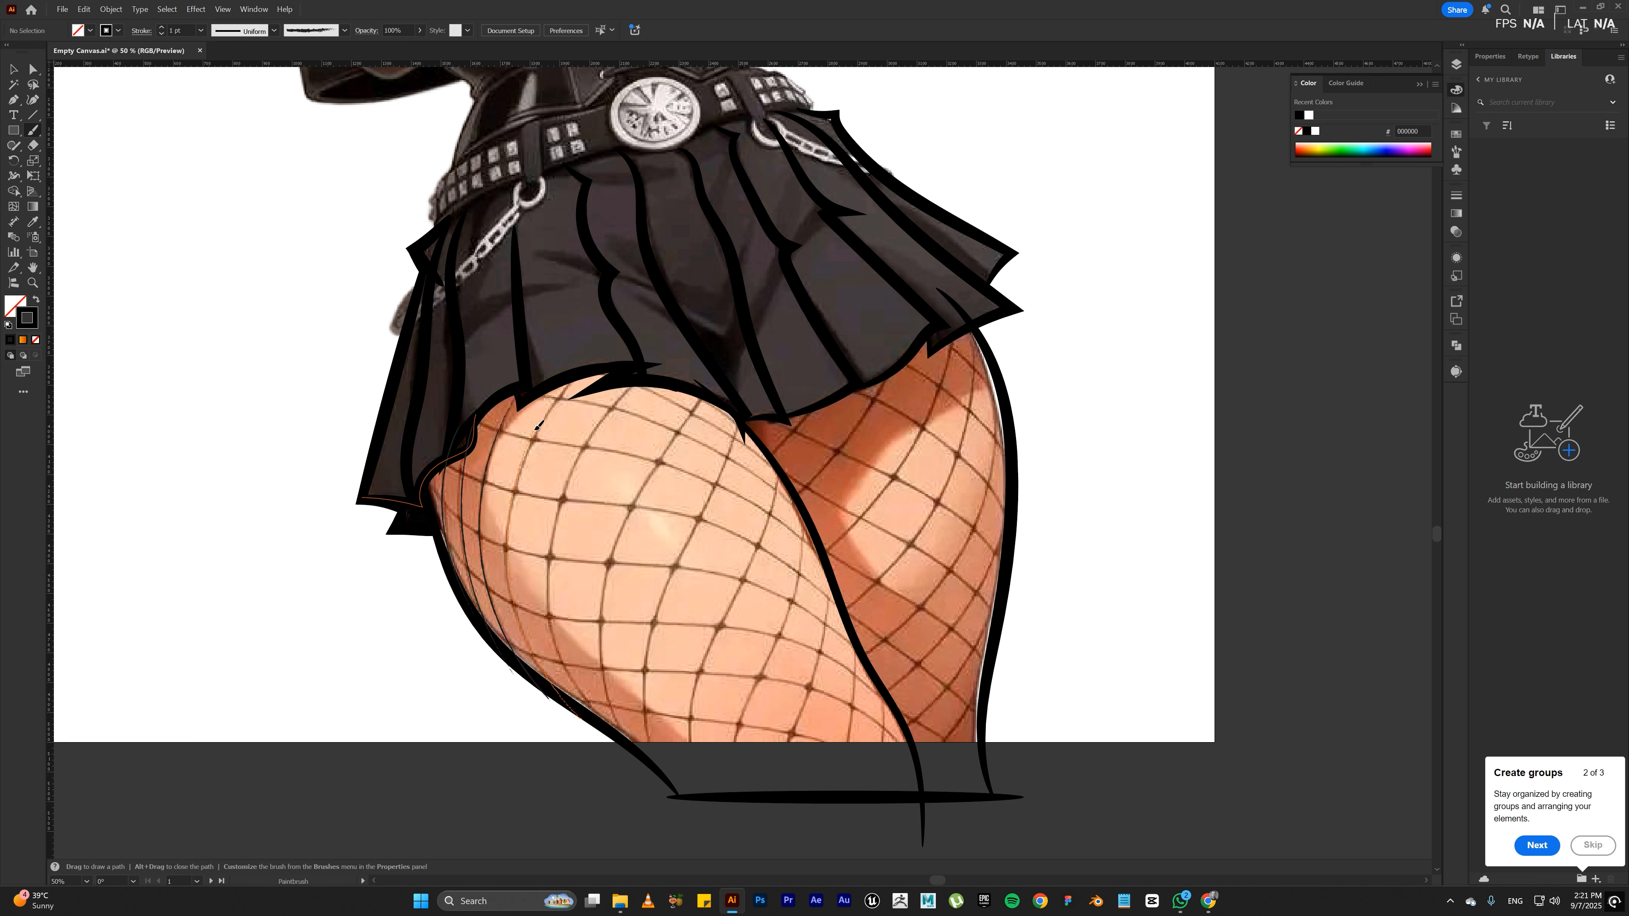
pyautogui.moveTo(561, 392); pyautogui.dragTo(590, 360)
pyautogui.moveTo(634, 746); pyautogui.dragTo(607, 718)
pyautogui.moveTo(548, 576); pyautogui.dragTo(555, 534)
pyautogui.moveTo(637, 378); pyautogui.dragTo(639, 375)
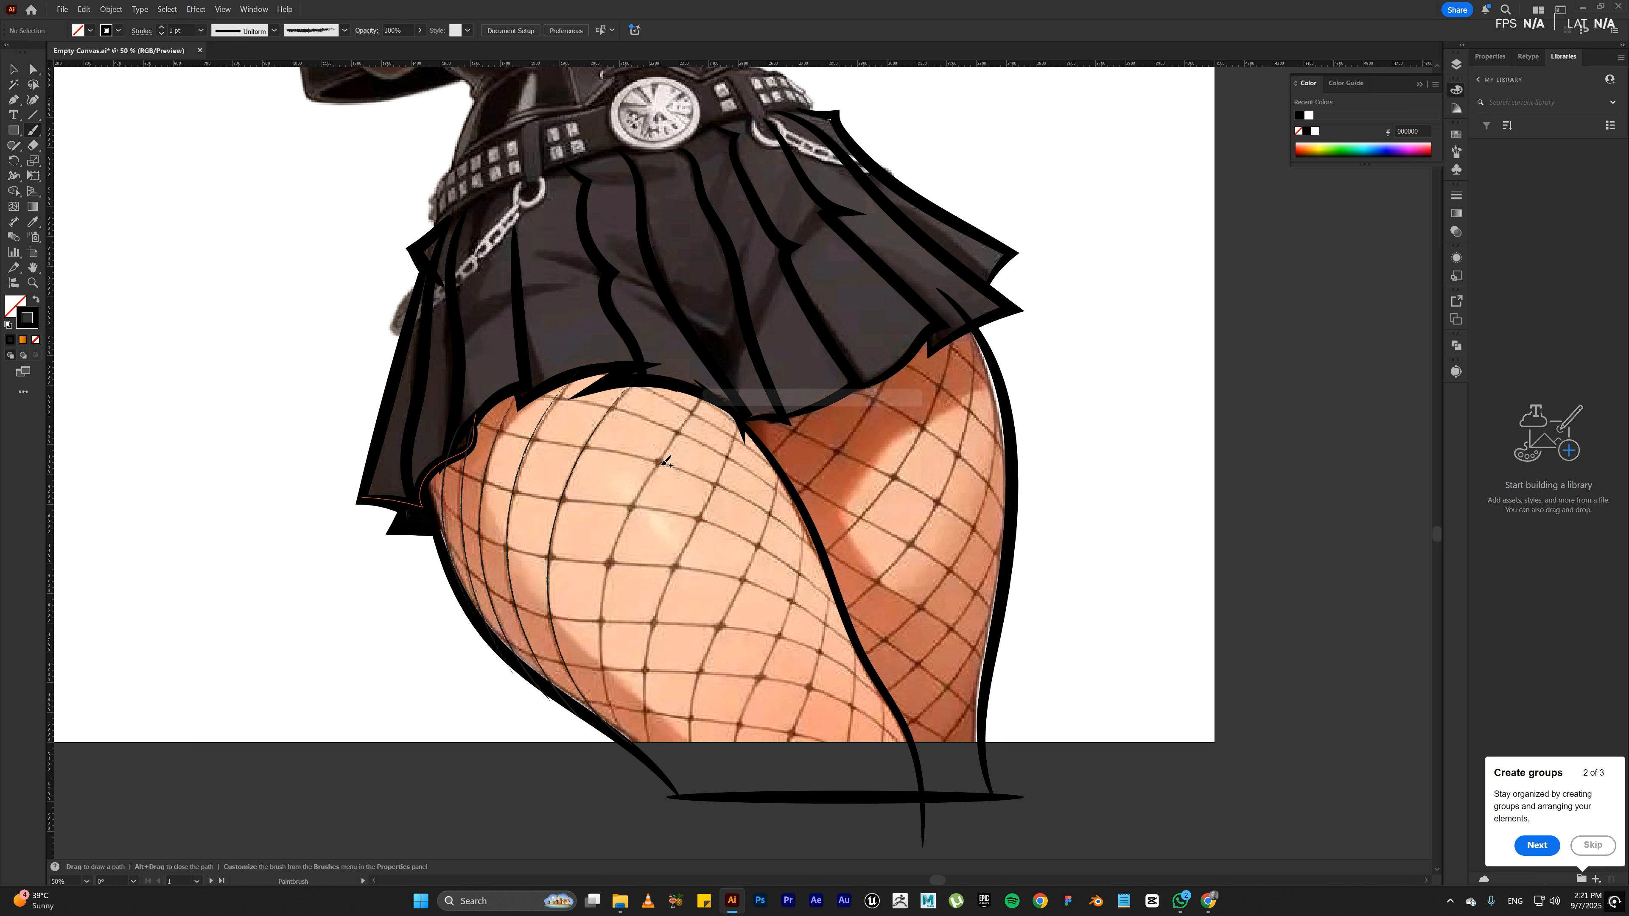
pyautogui.moveTo(624, 740)
pyautogui.mouseDown()
pyautogui.moveTo(638, 752)
pyautogui.moveTo(623, 729)
pyautogui.mouseUp()
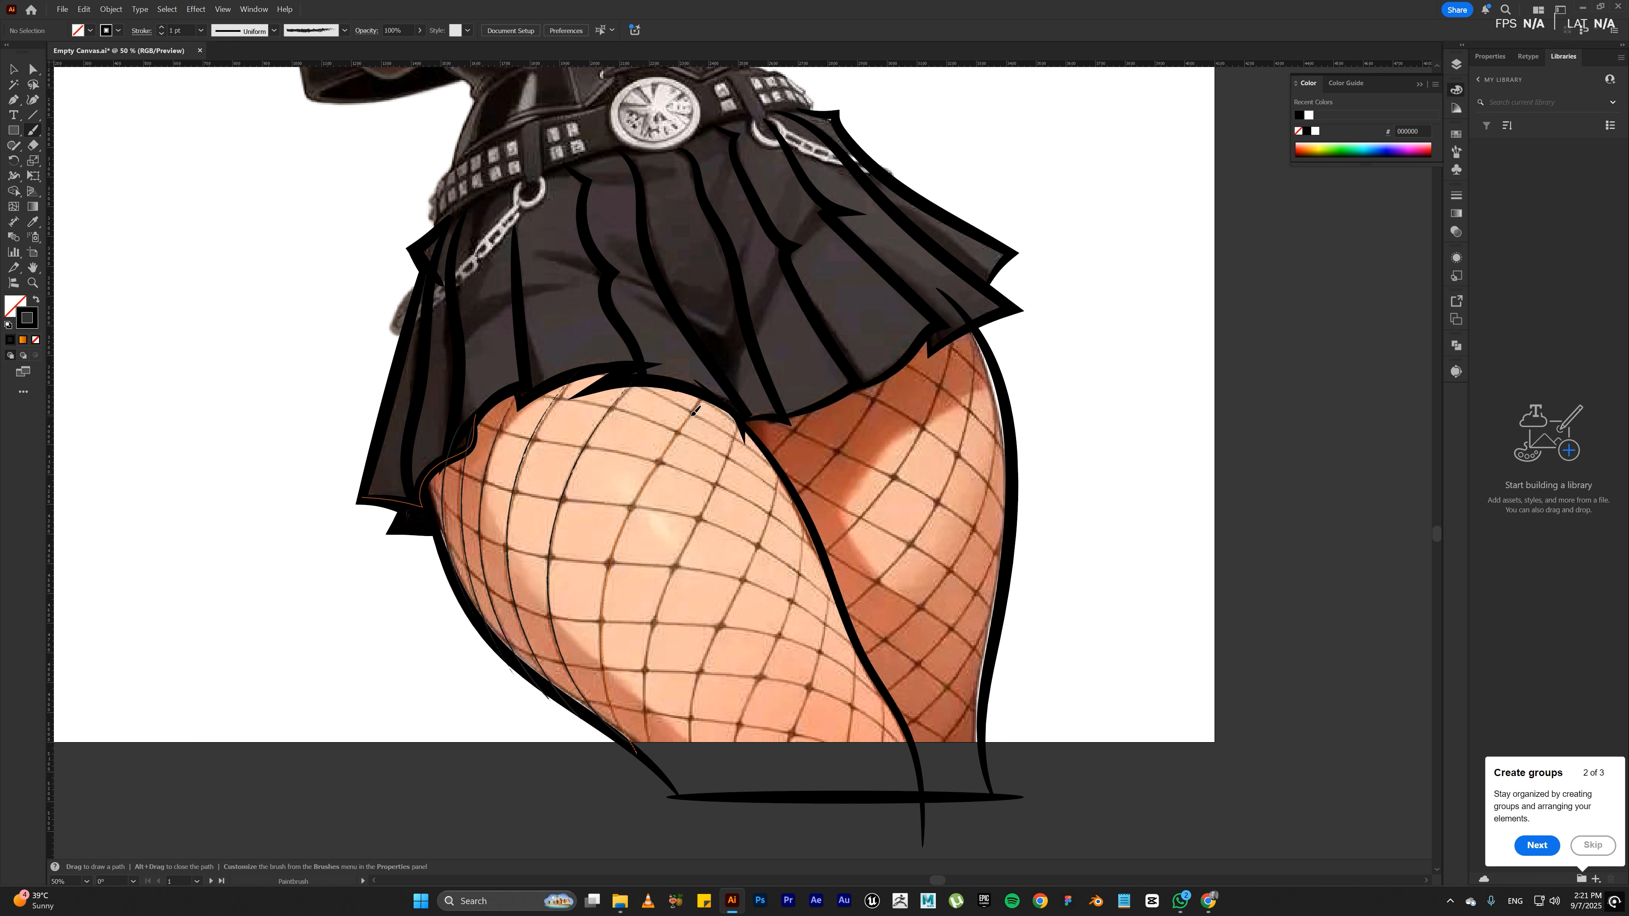
pyautogui.moveTo(703, 393); pyautogui.dragTo(705, 394)
# Step: Adjust the lower end anchor of the newest fishnet strand where it meets the front thigh's outer outline
pyautogui.press('a')
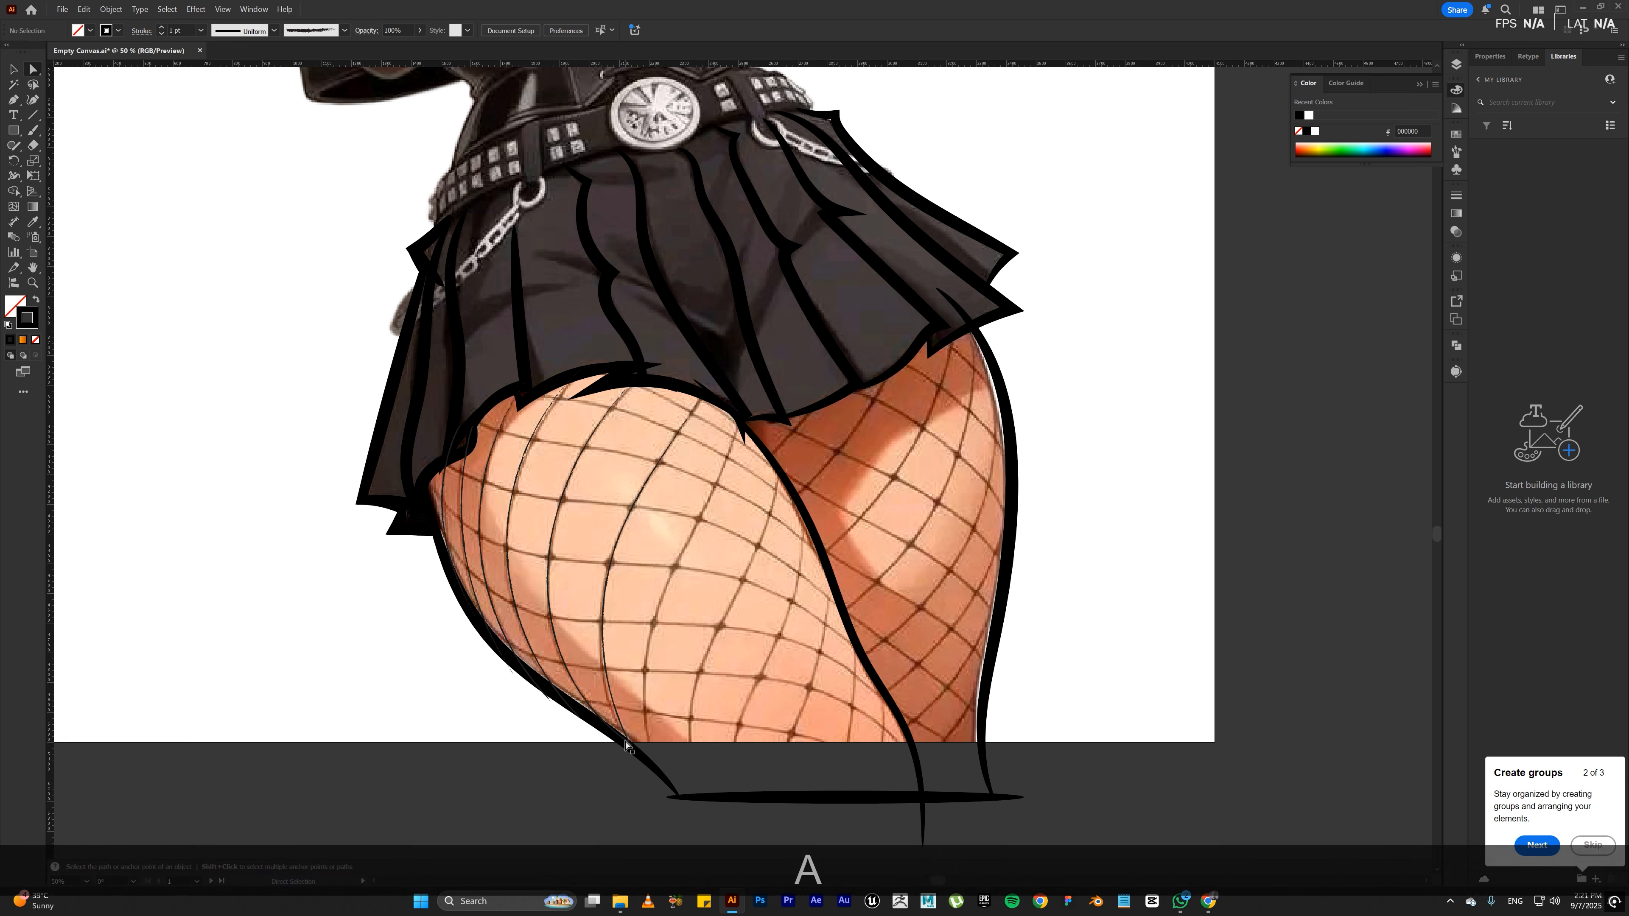
pyautogui.click(630, 745)
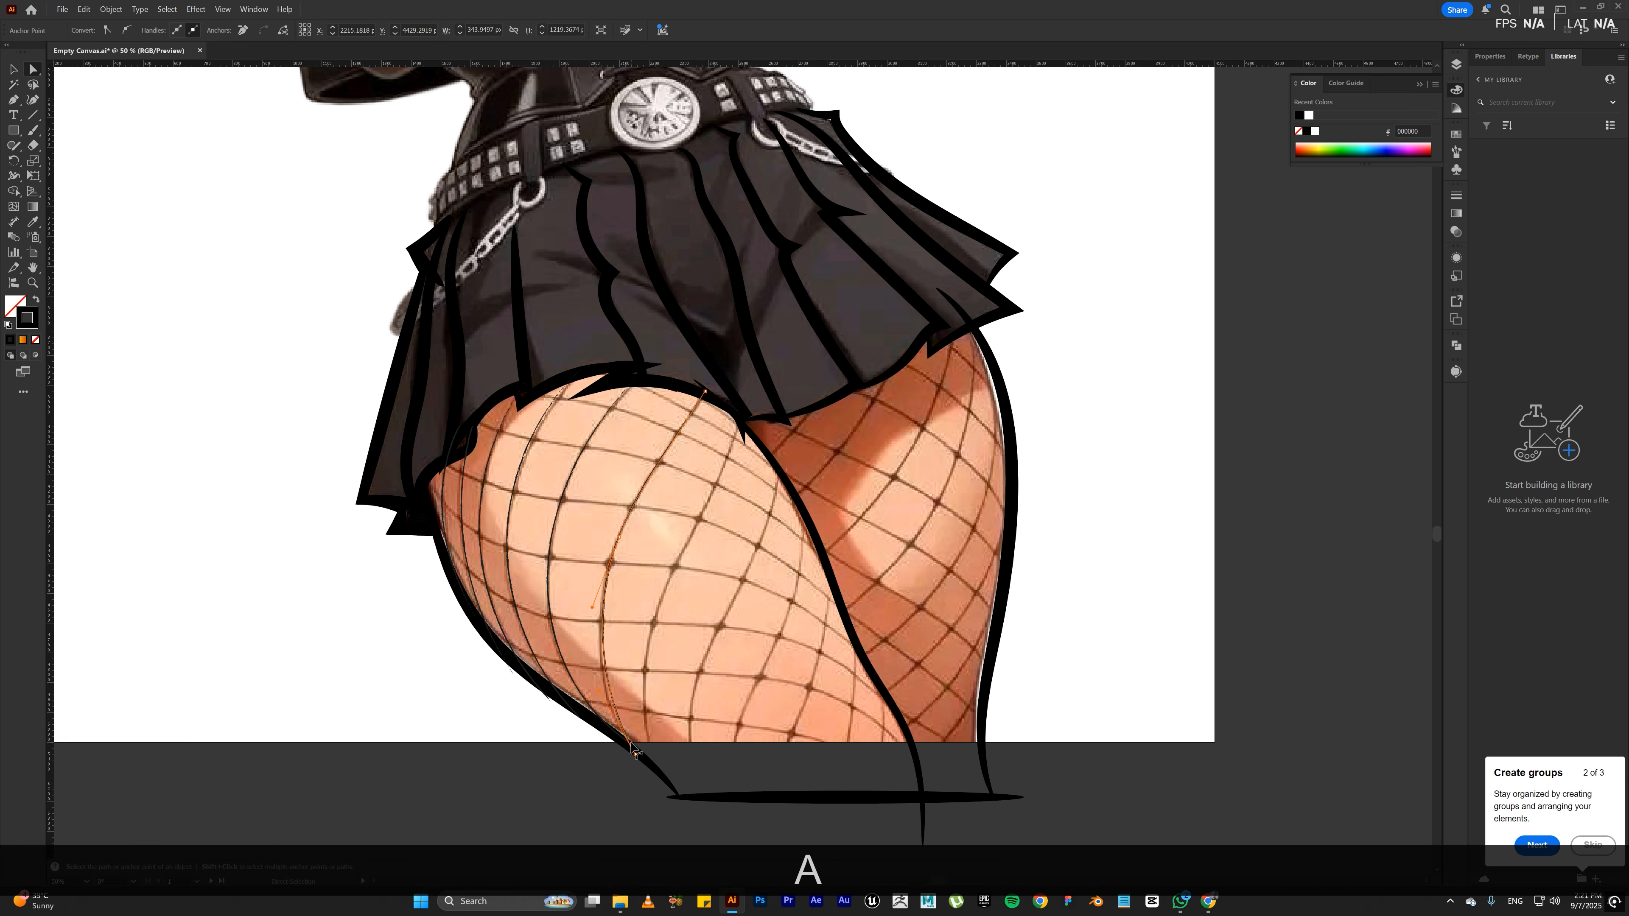
pyautogui.hotkey('ctrl', 'z')
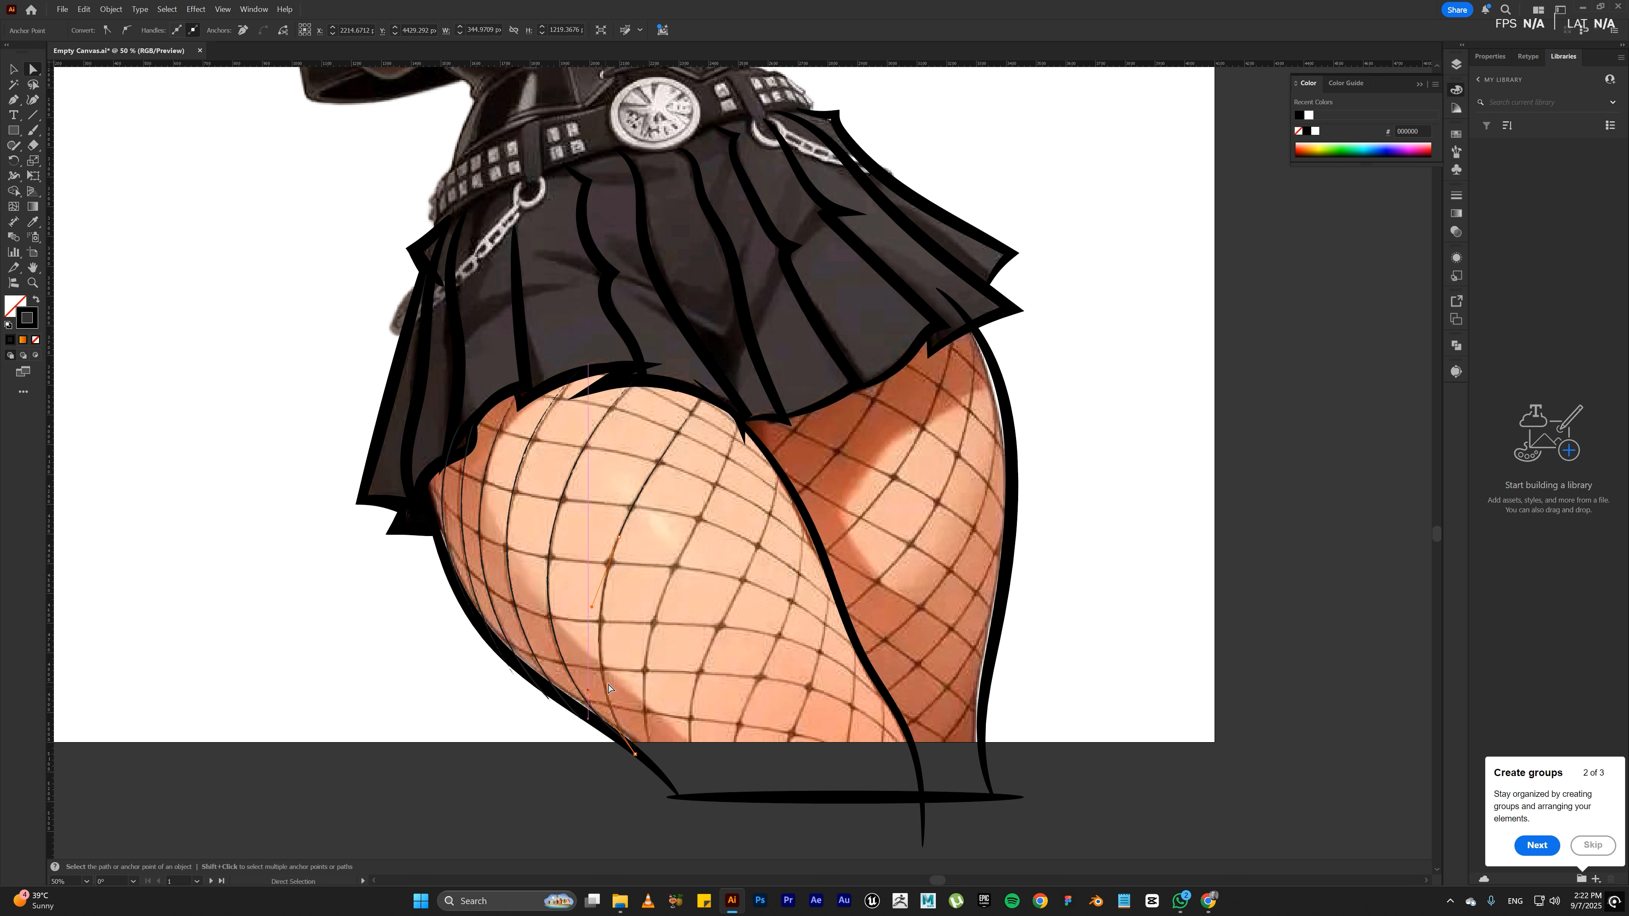
pyautogui.click(655, 736)
# Step: Trace the next lengthwise strand up the middle of the front thigh and shift its upper anchor slightly at the skirt hem
pyautogui.press('b')
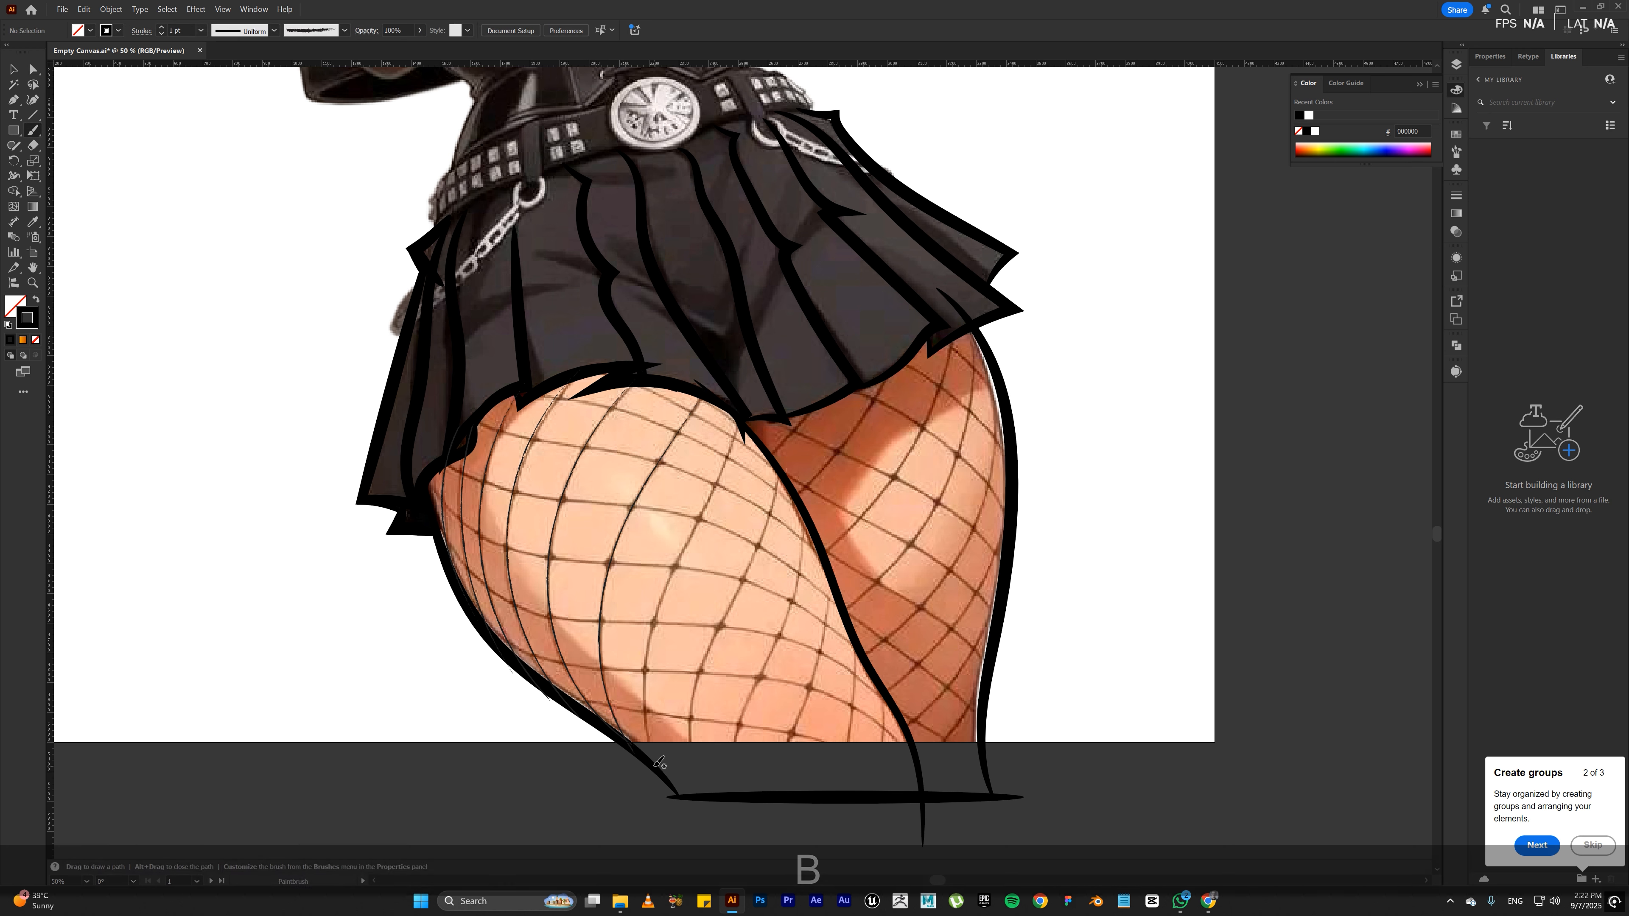
pyautogui.moveTo(675, 795)
pyautogui.mouseDown()
pyautogui.moveTo(649, 721)
pyautogui.moveTo(652, 634)
pyautogui.moveTo(692, 531)
pyautogui.mouseUp()
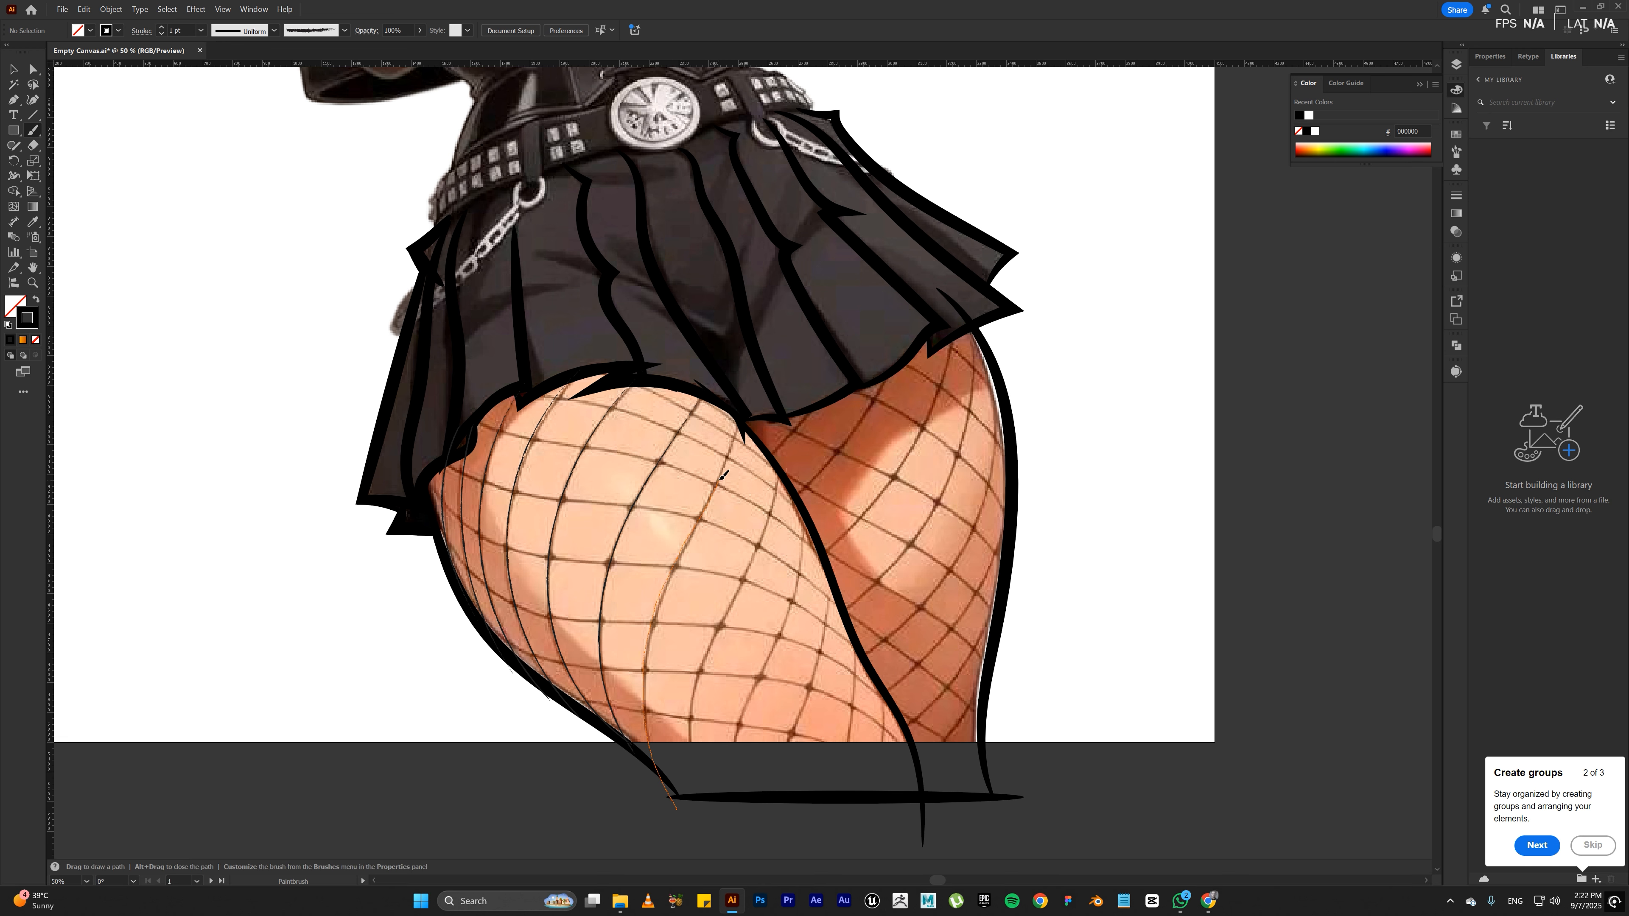
pyautogui.moveTo(737, 433); pyautogui.dragTo(737, 410)
pyautogui.press('a')
pyautogui.click(736, 409)
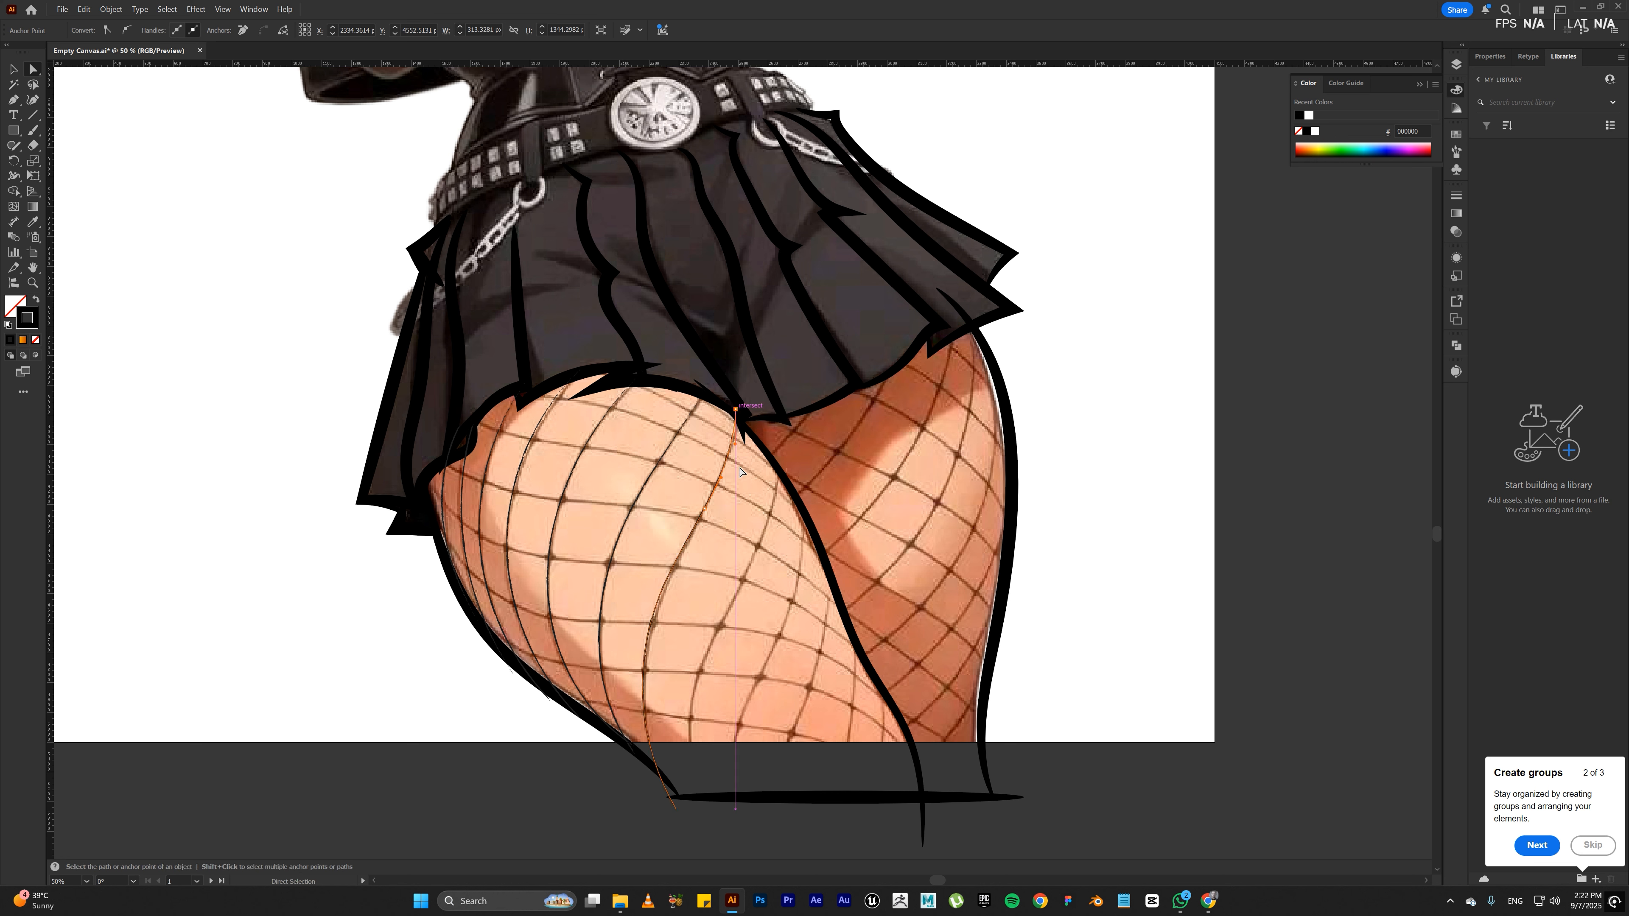
pyautogui.moveTo(736, 409); pyautogui.dragTo(739, 409)
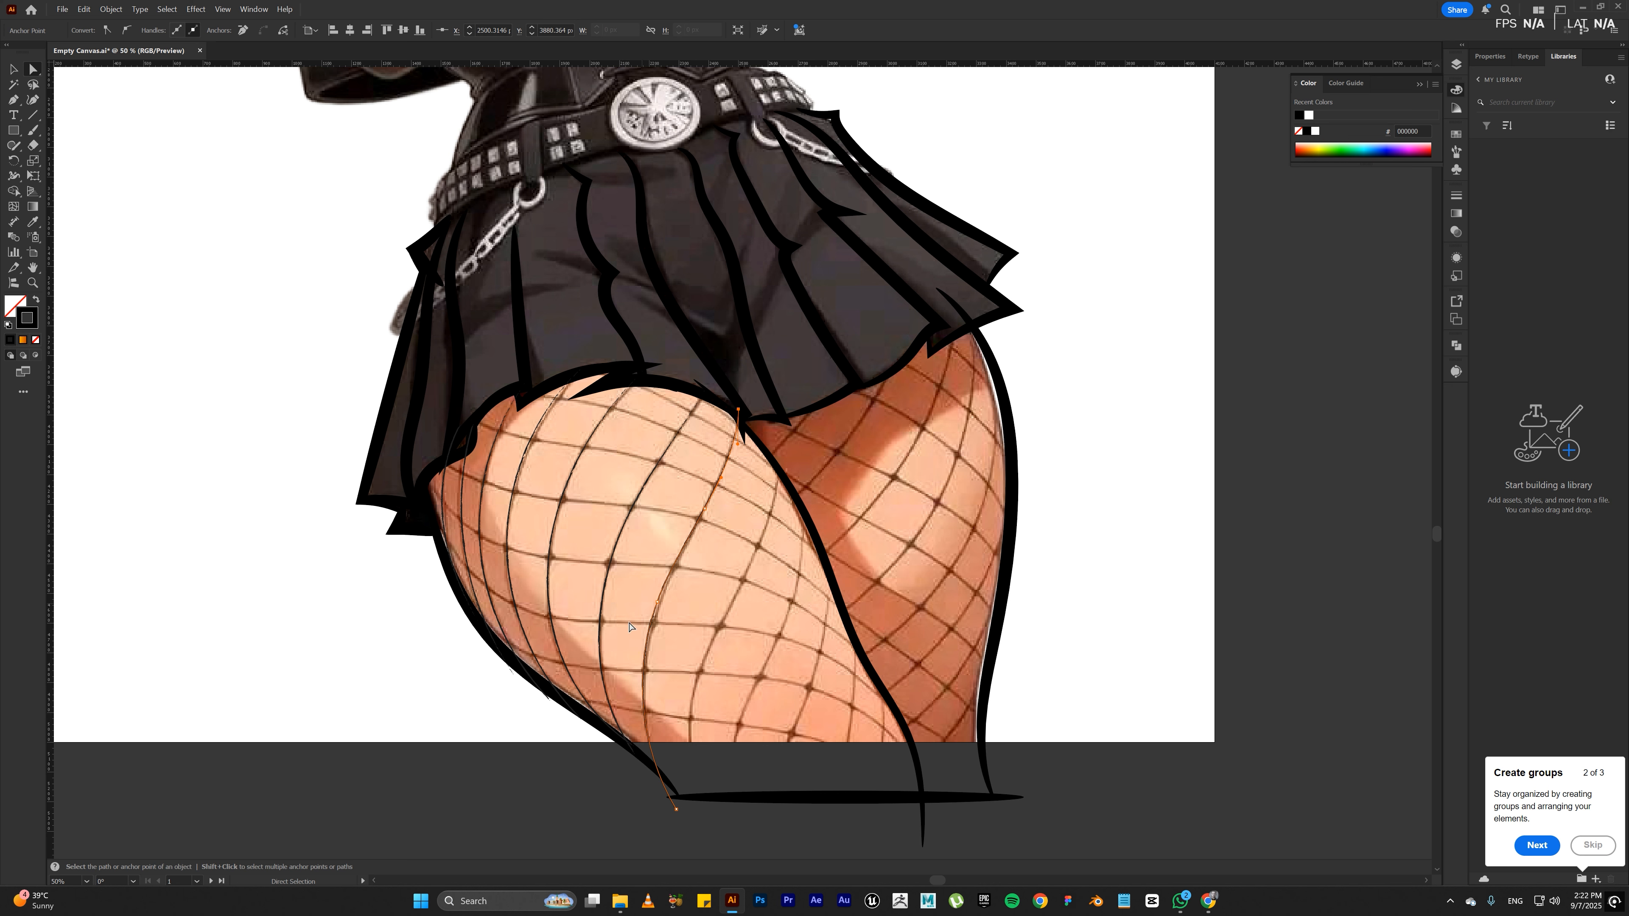
pyautogui.click(706, 827)
# Step: Trace the remaining lengthwise fishnet strands on the front thigh's inner half, extending them below the artboard
pyautogui.press('b')
pyautogui.moveTo(707, 820); pyautogui.dragTo(697, 685)
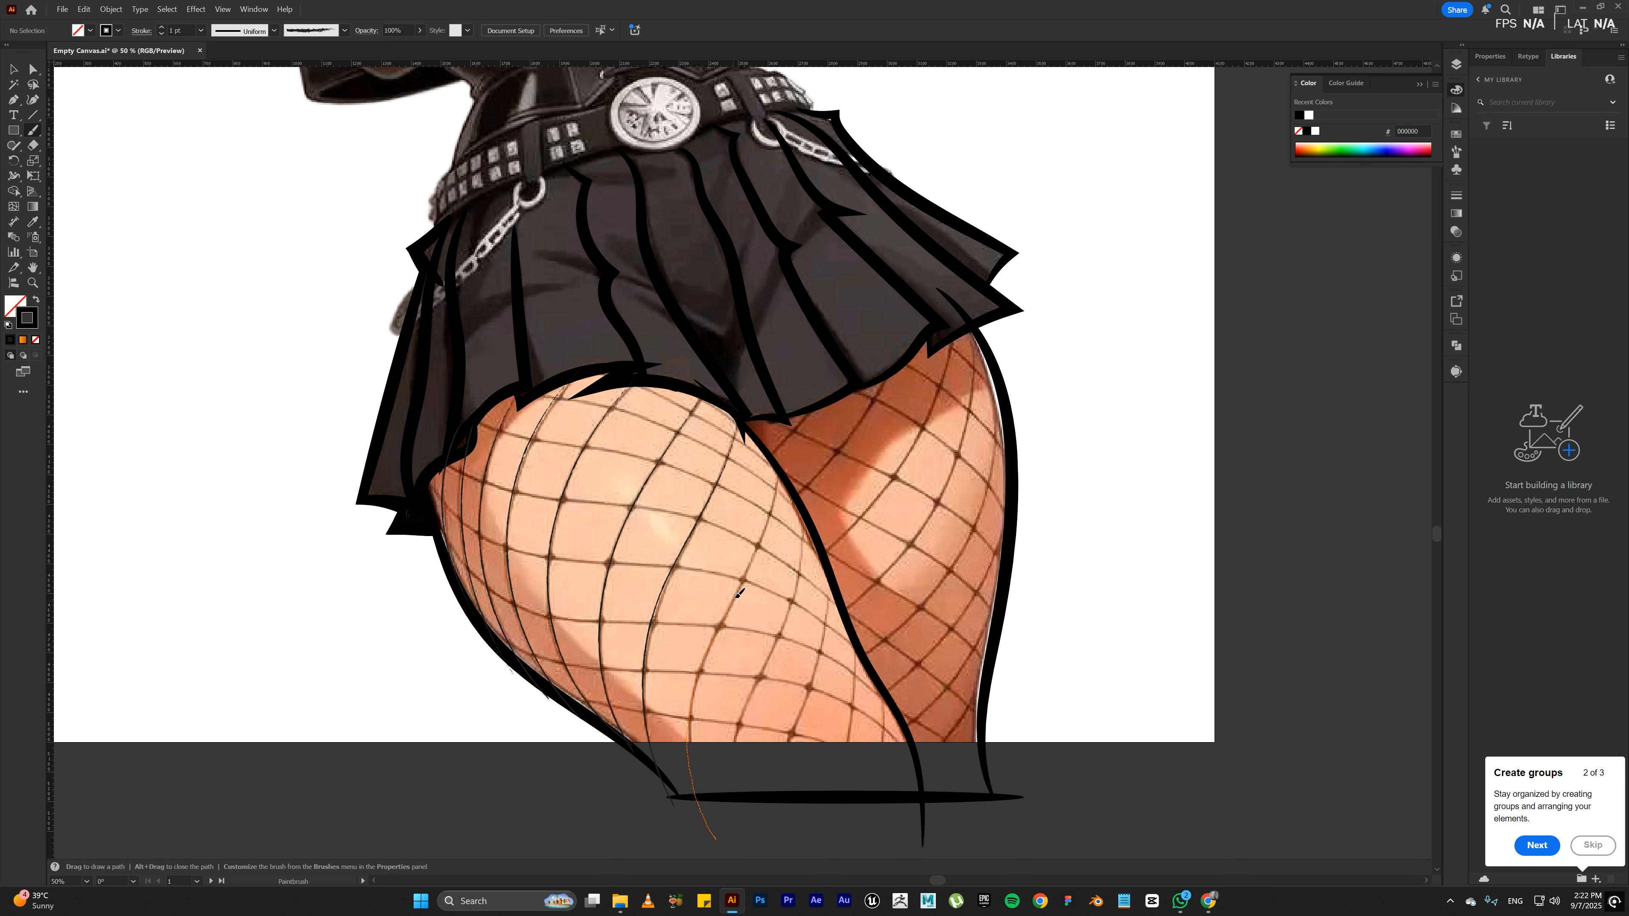
pyautogui.moveTo(781, 493); pyautogui.dragTo(778, 464)
pyautogui.moveTo(752, 836); pyautogui.dragTo(743, 718)
pyautogui.moveTo(800, 587); pyautogui.dragTo(796, 495)
pyautogui.moveTo(821, 551); pyautogui.dragTo(819, 650)
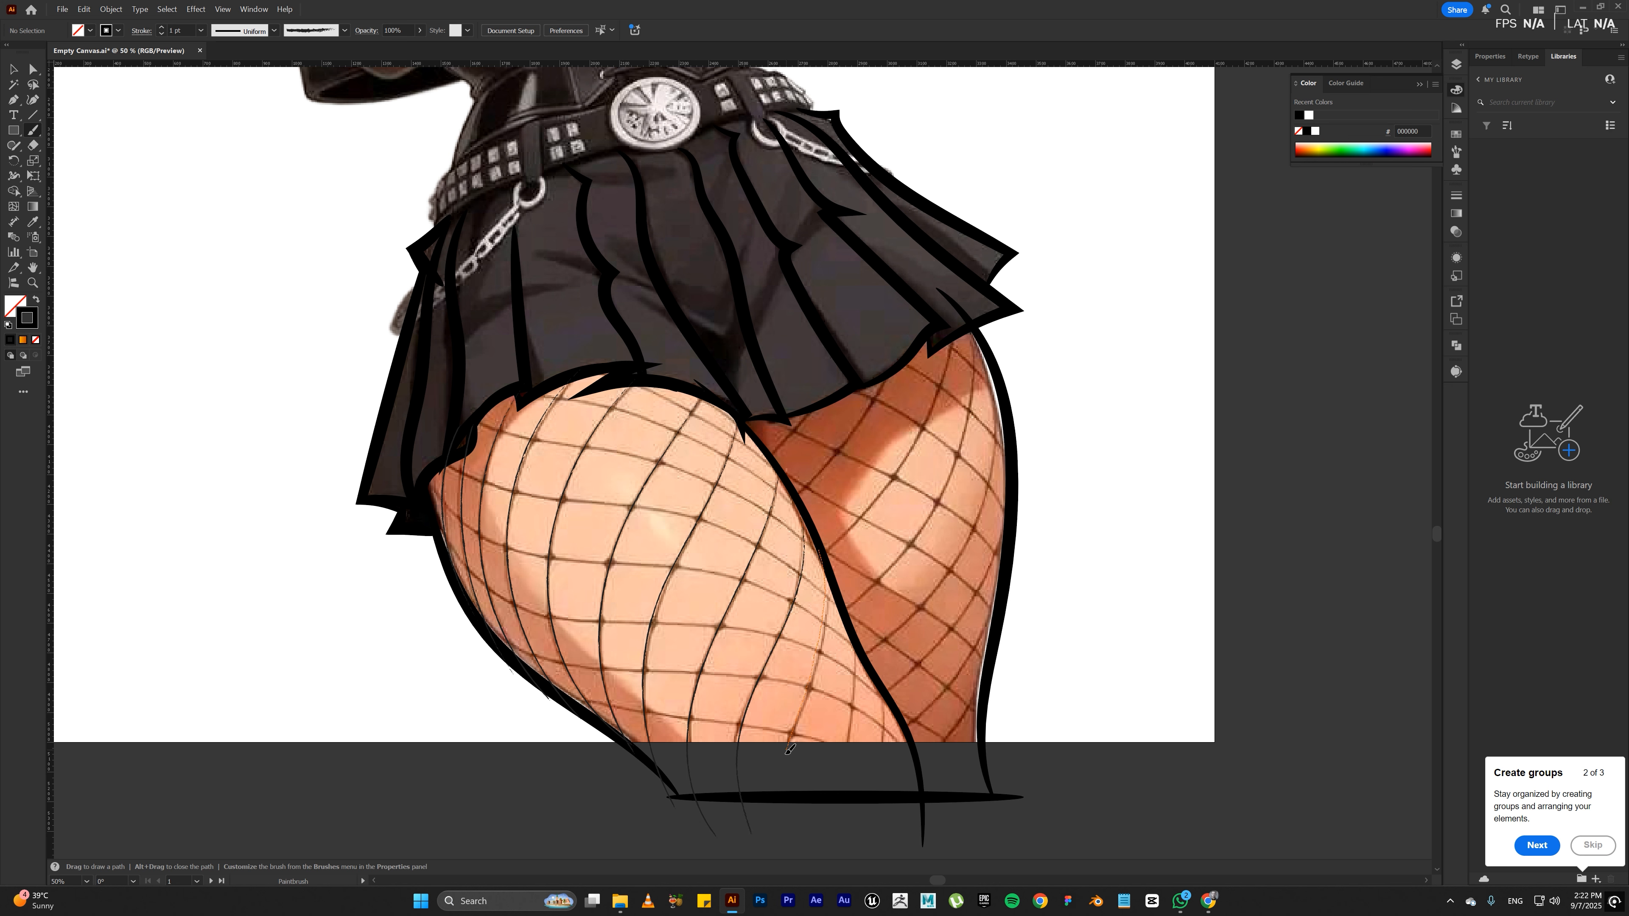
pyautogui.moveTo(789, 749); pyautogui.dragTo(812, 834)
pyautogui.press('ctrl')
pyautogui.moveTo(855, 676)
pyautogui.mouseDown()
pyautogui.moveTo(851, 802)
pyautogui.moveTo(877, 844)
pyautogui.mouseUp()
pyautogui.moveTo(886, 742); pyautogui.dragTo(903, 839)
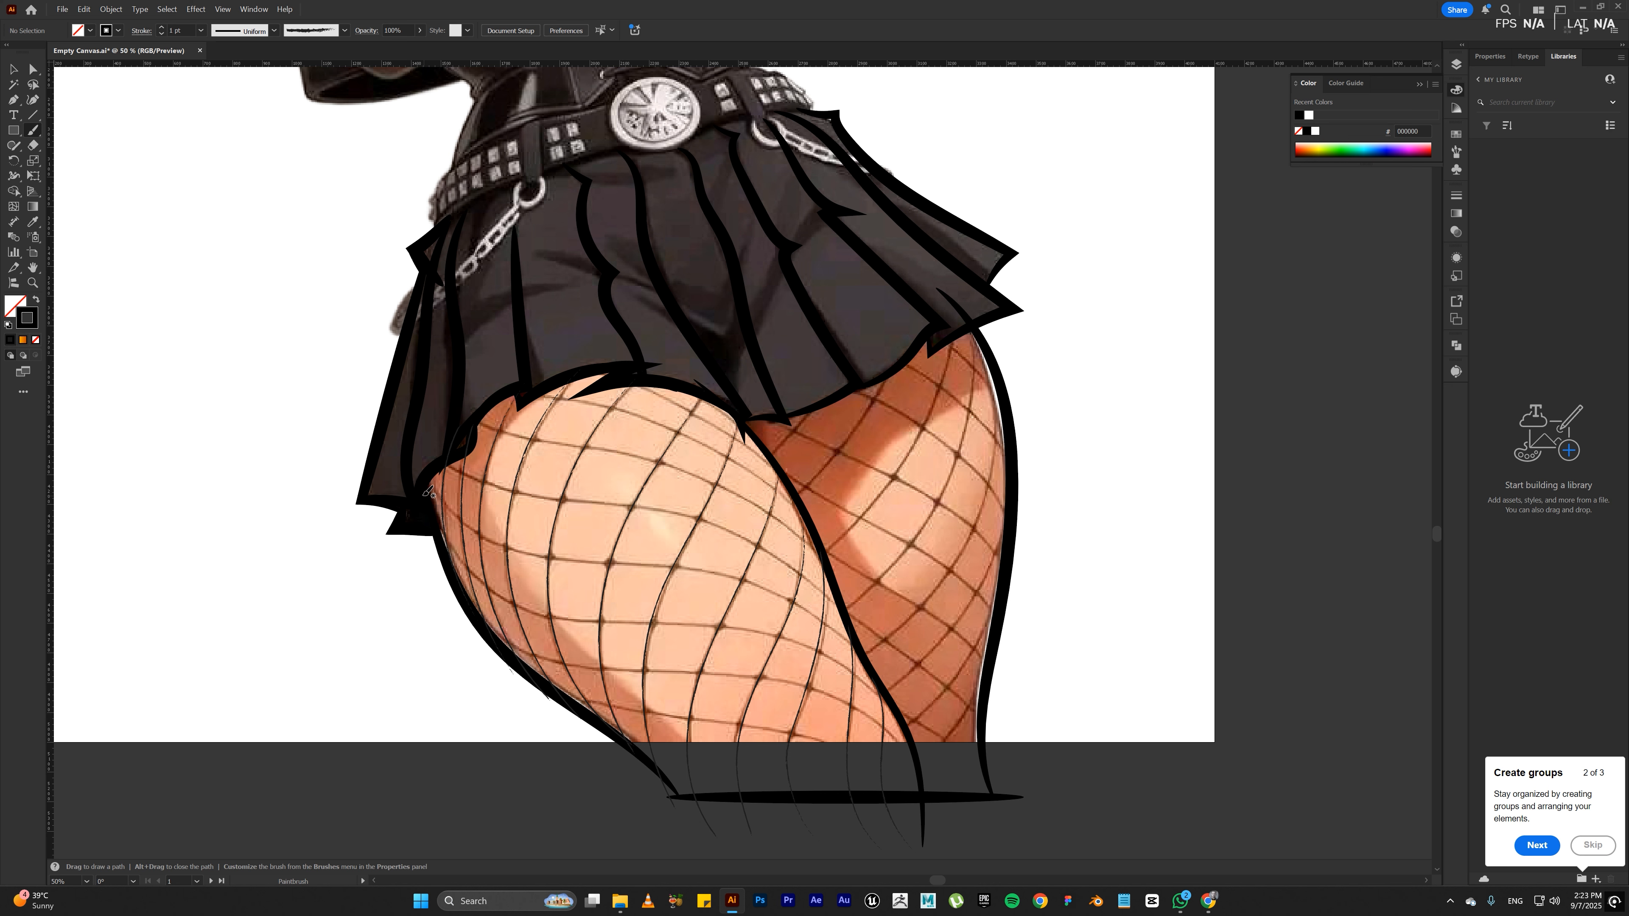
# Step: Trace the crosswise fishnet strands over the front thigh's lower half, from its outer outline down to its inner outline
pyautogui.moveTo(421, 491); pyautogui.dragTo(447, 536)
pyautogui.moveTo(859, 669); pyautogui.dragTo(904, 725)
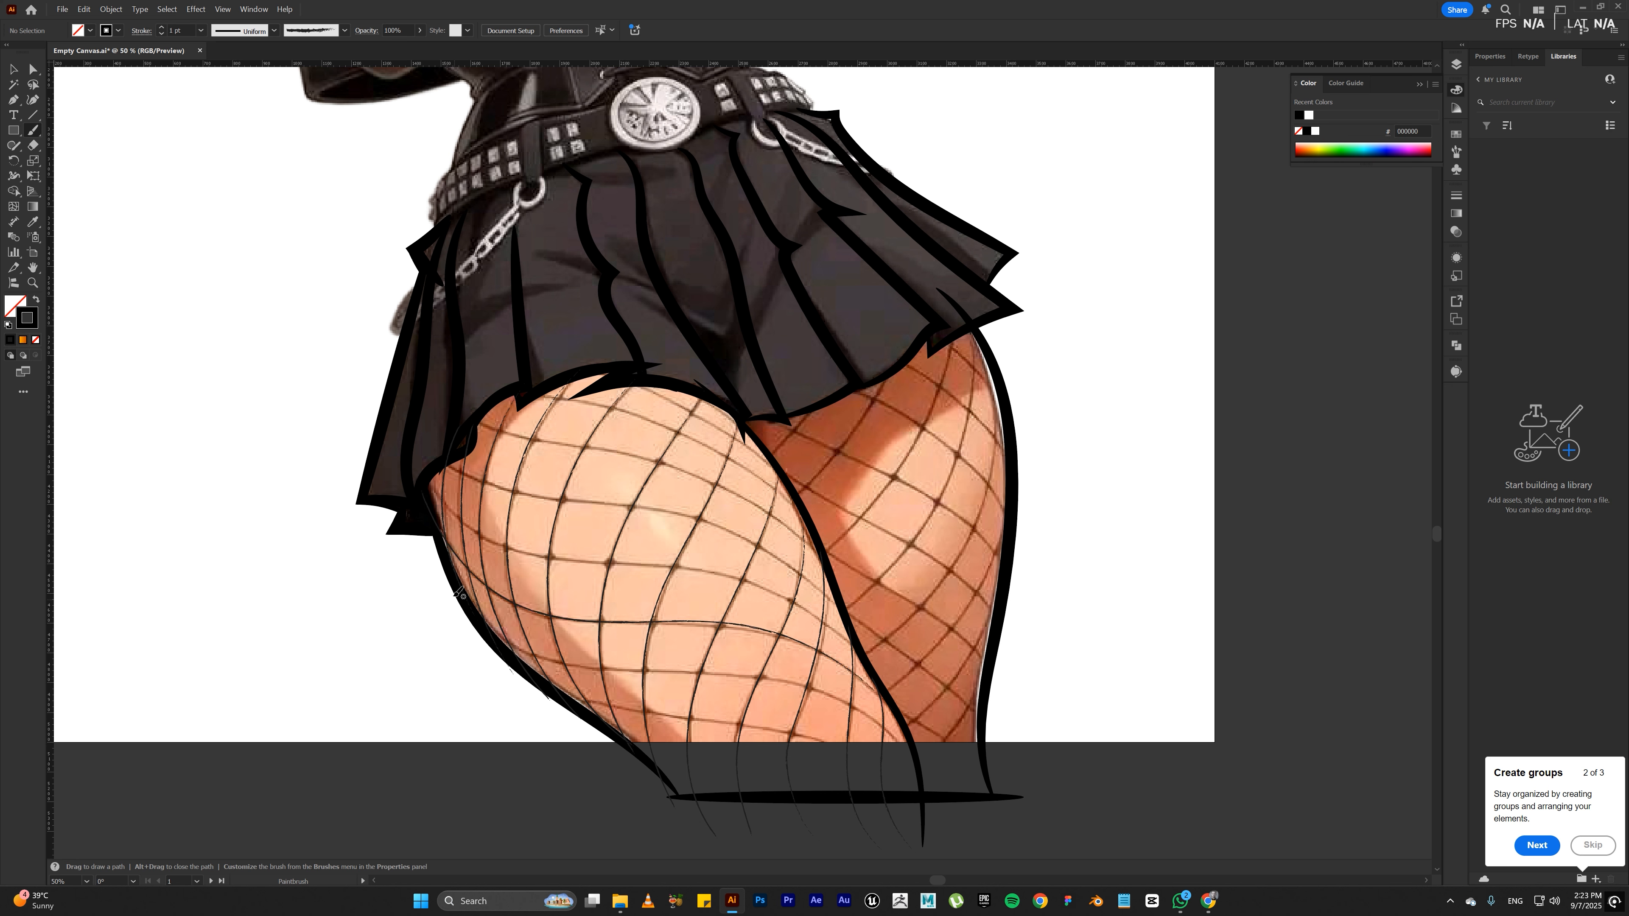
pyautogui.moveTo(453, 572); pyautogui.dragTo(492, 623)
pyautogui.moveTo(731, 671); pyautogui.dragTo(770, 675)
pyautogui.moveTo(898, 734); pyautogui.dragTo(928, 850)
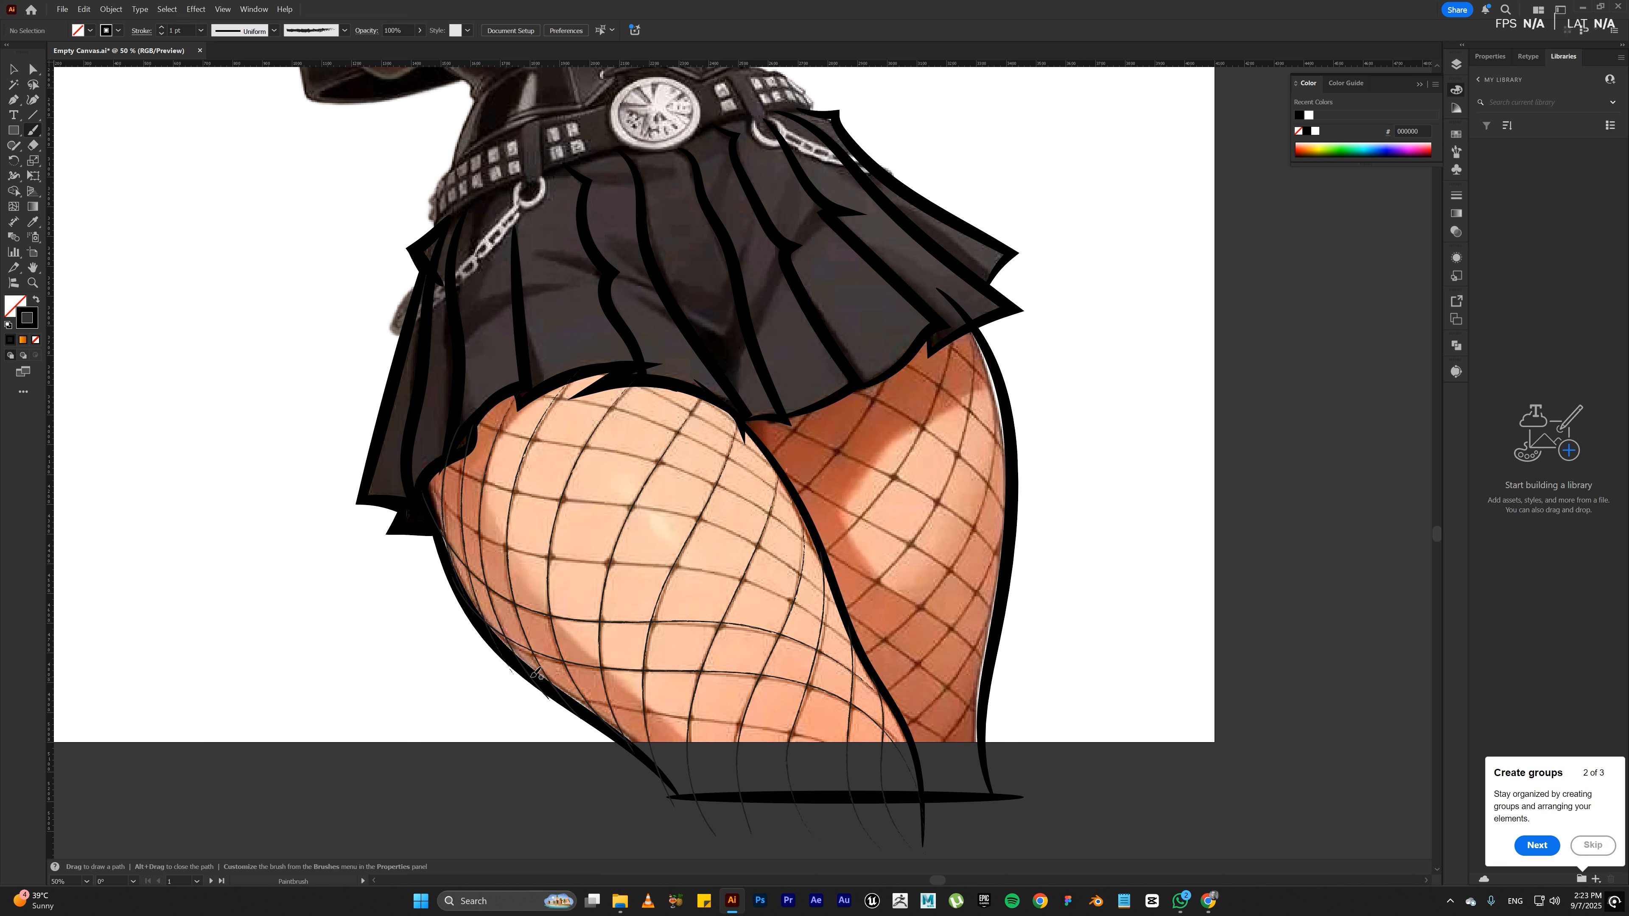
pyautogui.moveTo(551, 688); pyautogui.dragTo(574, 696)
pyautogui.moveTo(810, 733)
pyautogui.mouseDown()
pyautogui.moveTo(885, 784)
pyautogui.moveTo(925, 860)
pyautogui.mouseUp()
# Step: Trace the crosswise fishnet strands over the front thigh's upper half, from the outer edge and skirt hem to the inner outline
pyautogui.moveTo(425, 478); pyautogui.dragTo(438, 498)
pyautogui.moveTo(695, 562)
pyautogui.mouseDown()
pyautogui.moveTo(830, 617)
pyautogui.moveTo(869, 658)
pyautogui.mouseUp()
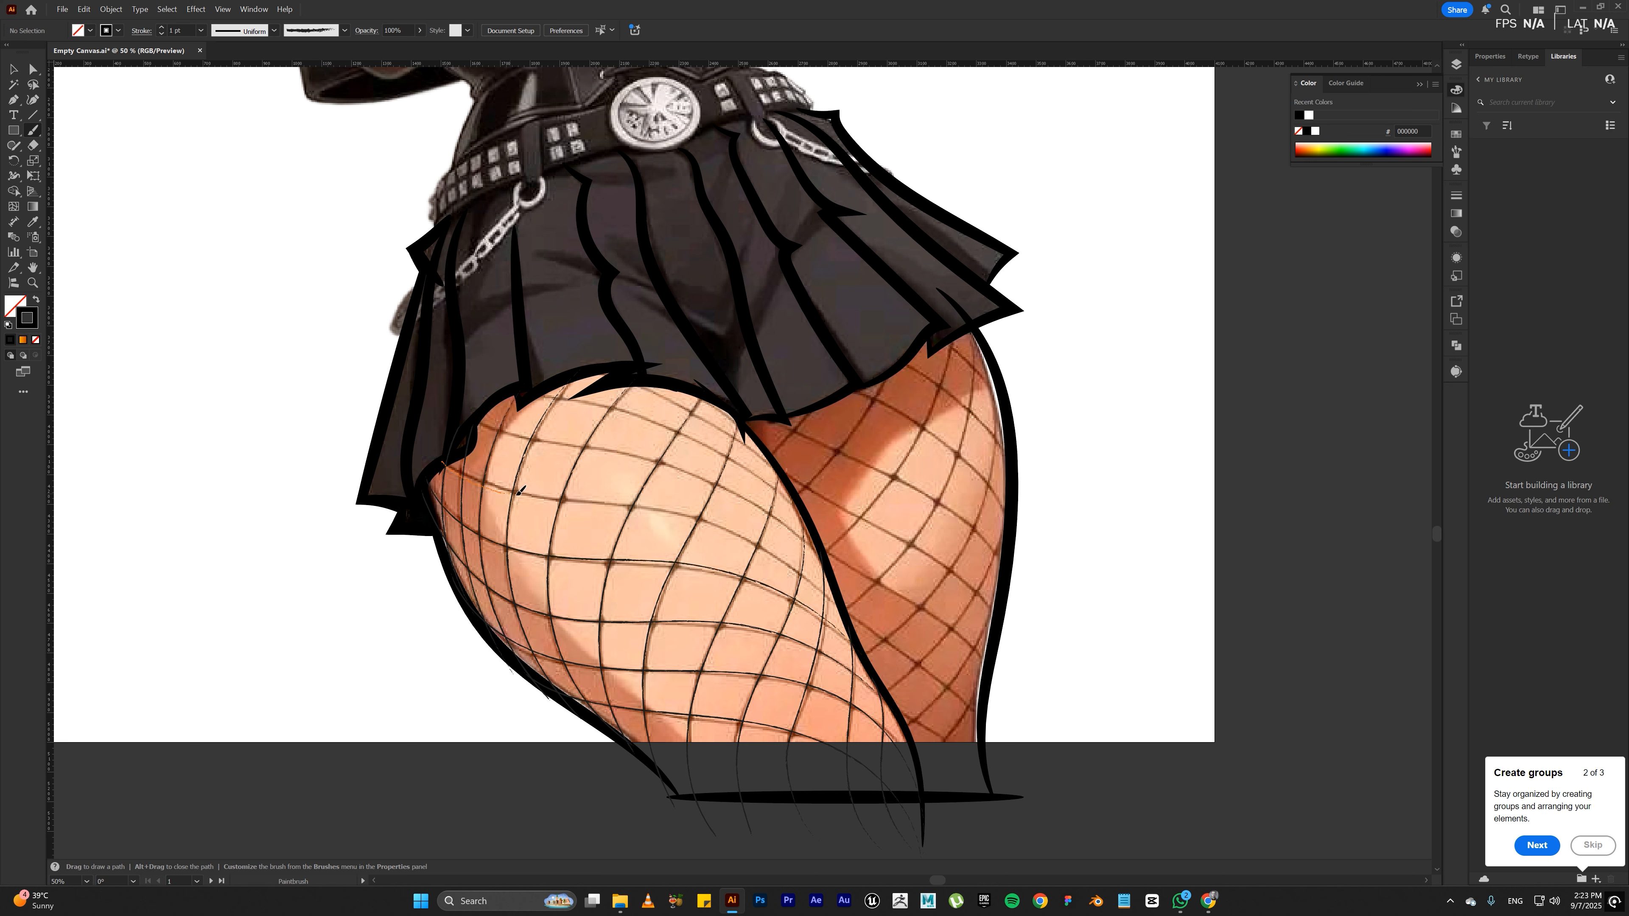
pyautogui.moveTo(652, 510)
pyautogui.mouseDown()
pyautogui.moveTo(758, 543)
pyautogui.moveTo(850, 621)
pyautogui.mouseUp()
pyautogui.moveTo(474, 416); pyautogui.dragTo(480, 418)
pyautogui.moveTo(818, 550)
pyautogui.mouseDown()
pyautogui.moveTo(828, 564)
pyautogui.moveTo(815, 556)
pyautogui.mouseUp()
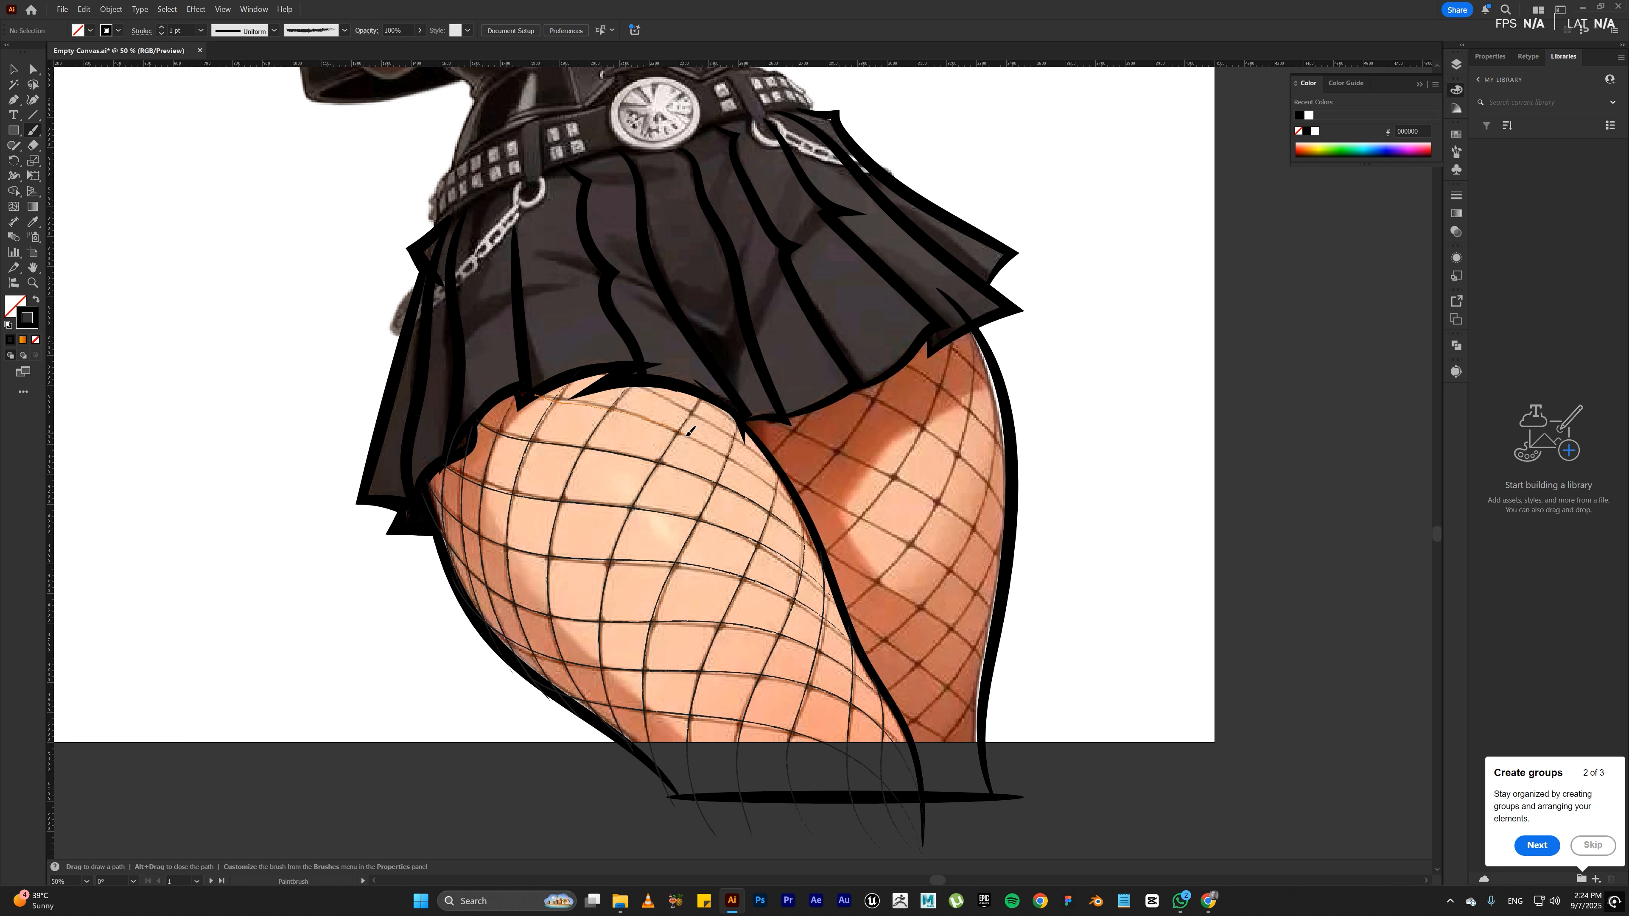
pyautogui.moveTo(779, 485); pyautogui.dragTo(805, 513)
pyautogui.moveTo(587, 372); pyautogui.dragTo(676, 397)
pyautogui.hotkey('ctrl', 'z')
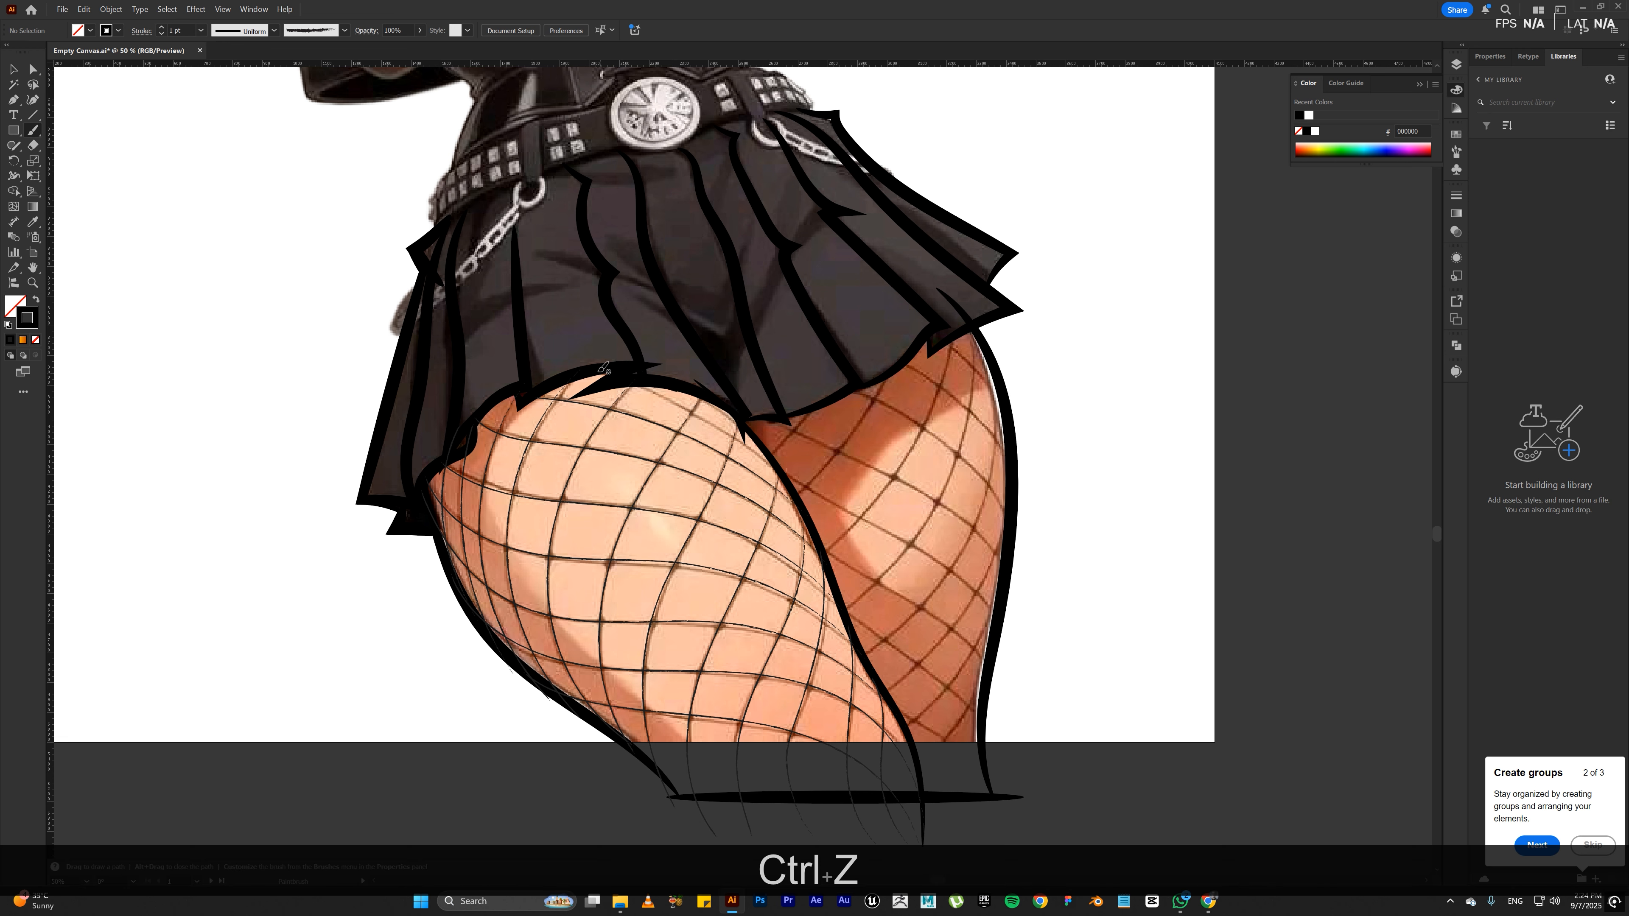
pyautogui.moveTo(585, 376)
pyautogui.mouseDown()
pyautogui.moveTo(737, 440)
pyautogui.moveTo(791, 492)
pyautogui.moveTo(677, 391)
pyautogui.moveTo(580, 365)
pyautogui.mouseUp()
pyautogui.hotkey('ctrl', 'z')
pyautogui.hotkey('ctrl', 'z')
pyautogui.hotkey('ctrl', 'z')
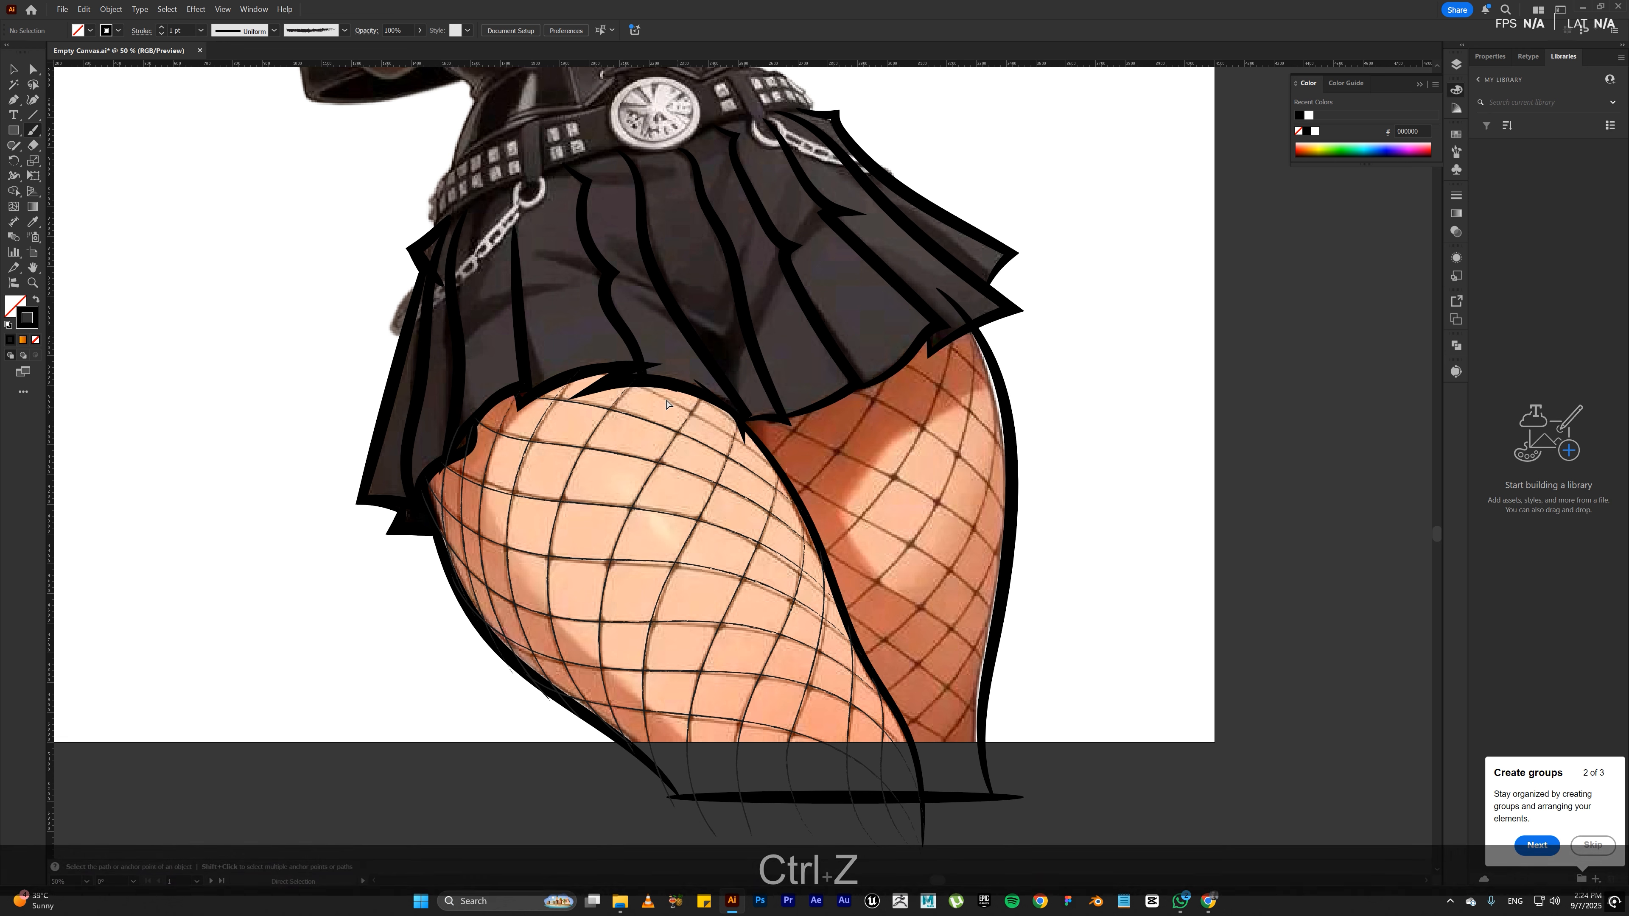
pyautogui.moveTo(606, 370); pyautogui.dragTo(692, 409)
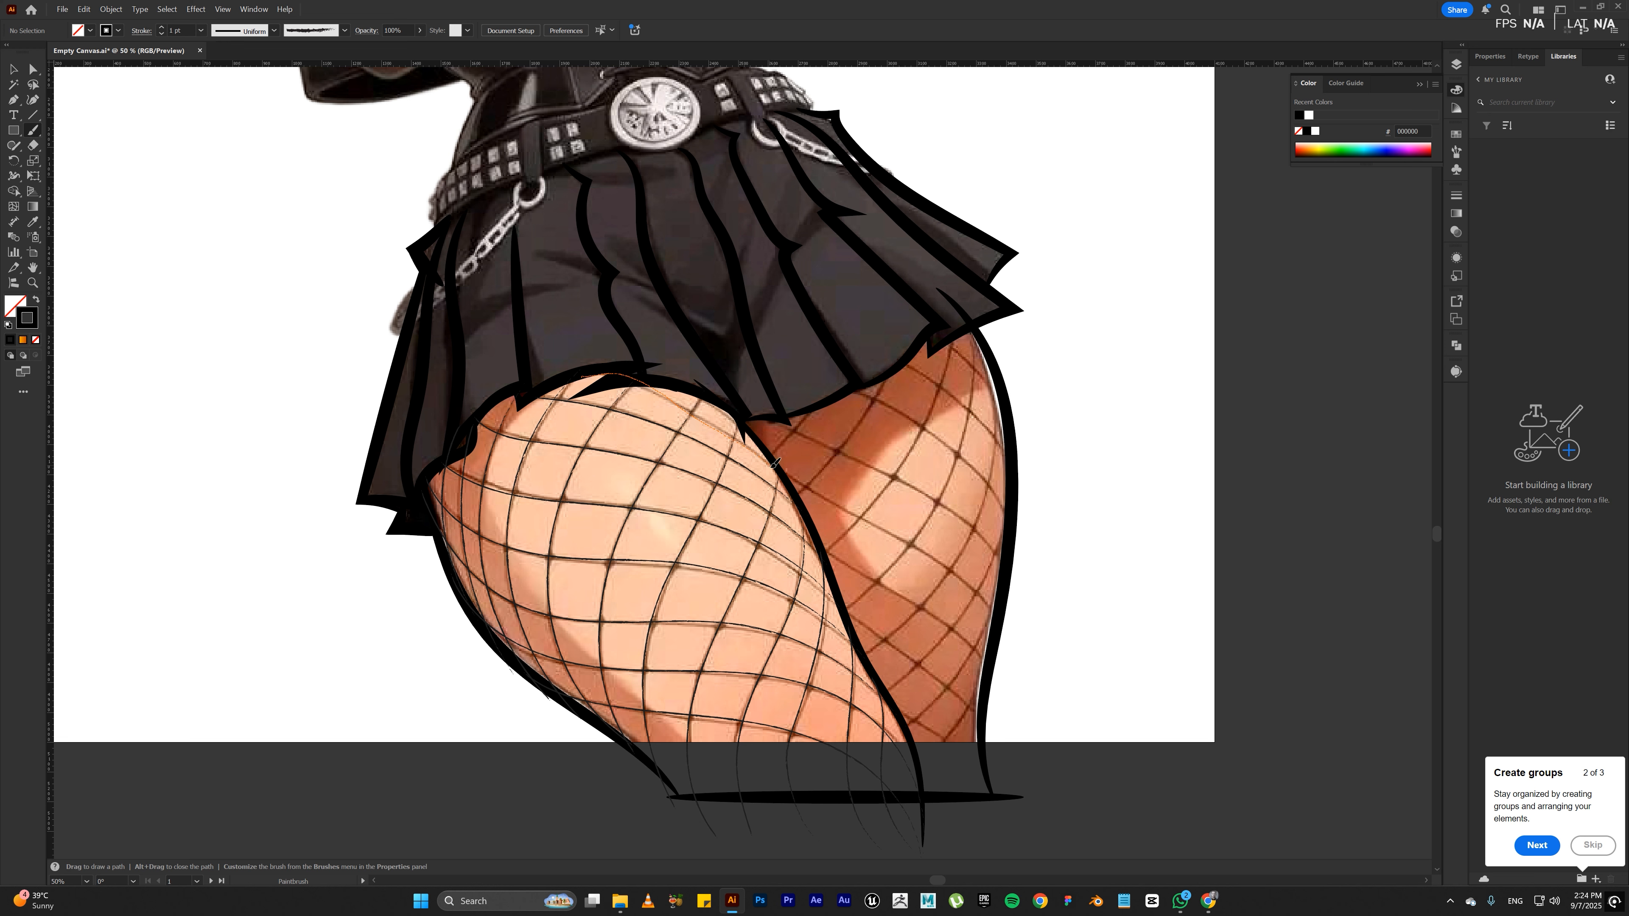
pyautogui.moveTo(774, 463); pyautogui.dragTo(788, 497)
pyautogui.hotkey('ctrl', 'z')
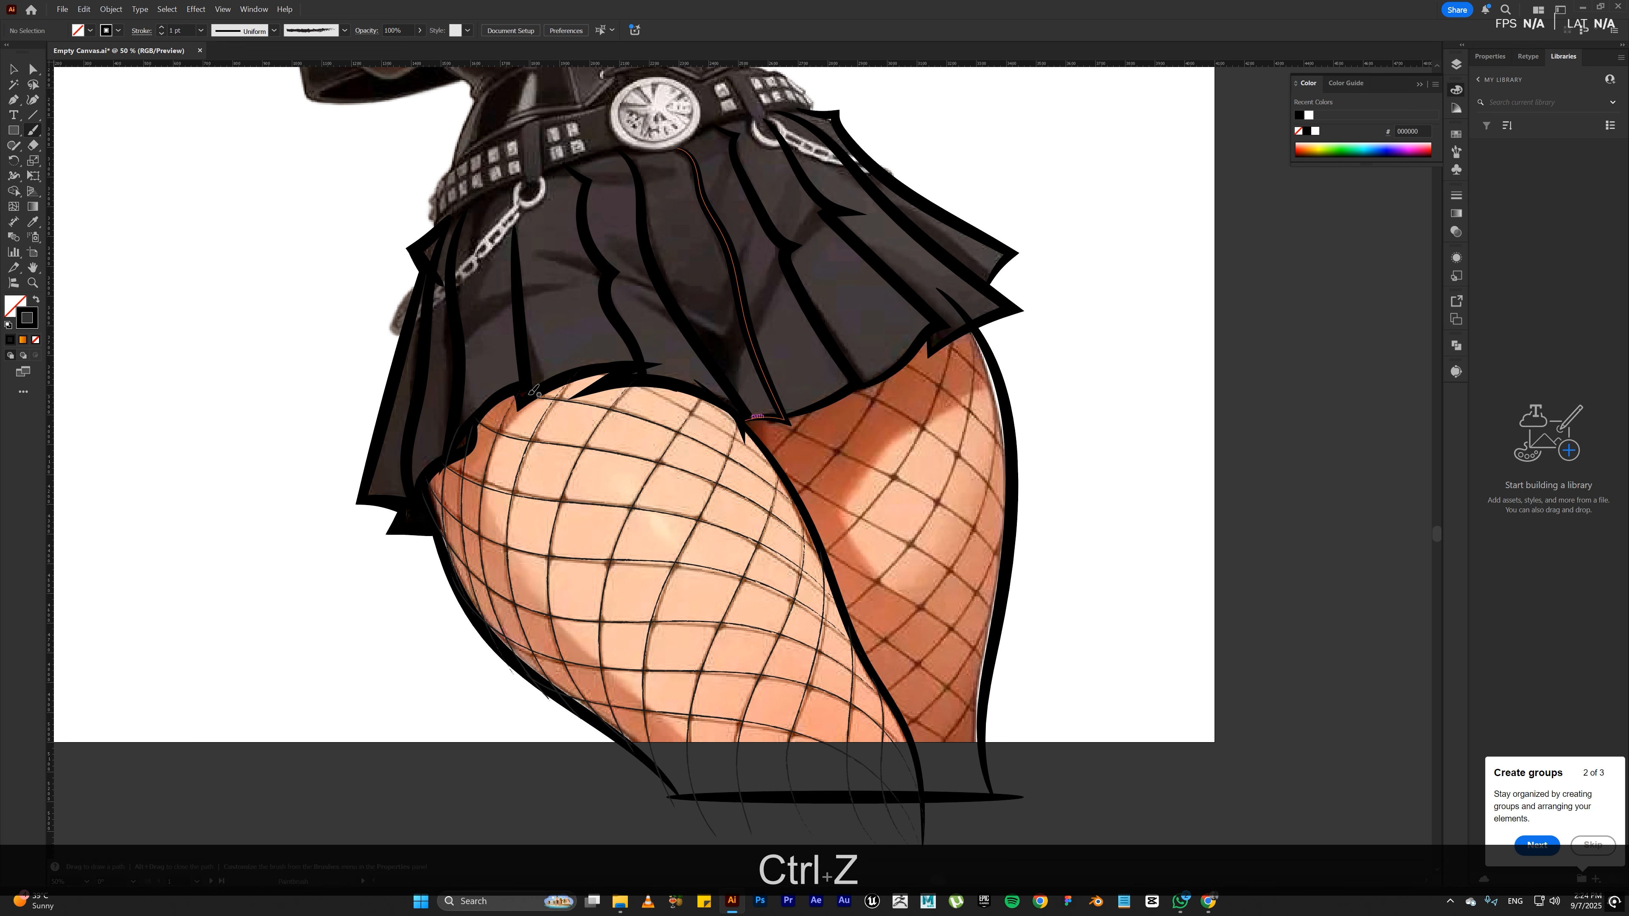
pyautogui.moveTo(531, 393)
pyautogui.mouseDown()
pyautogui.moveTo(626, 382)
pyautogui.moveTo(729, 436)
pyautogui.mouseUp()
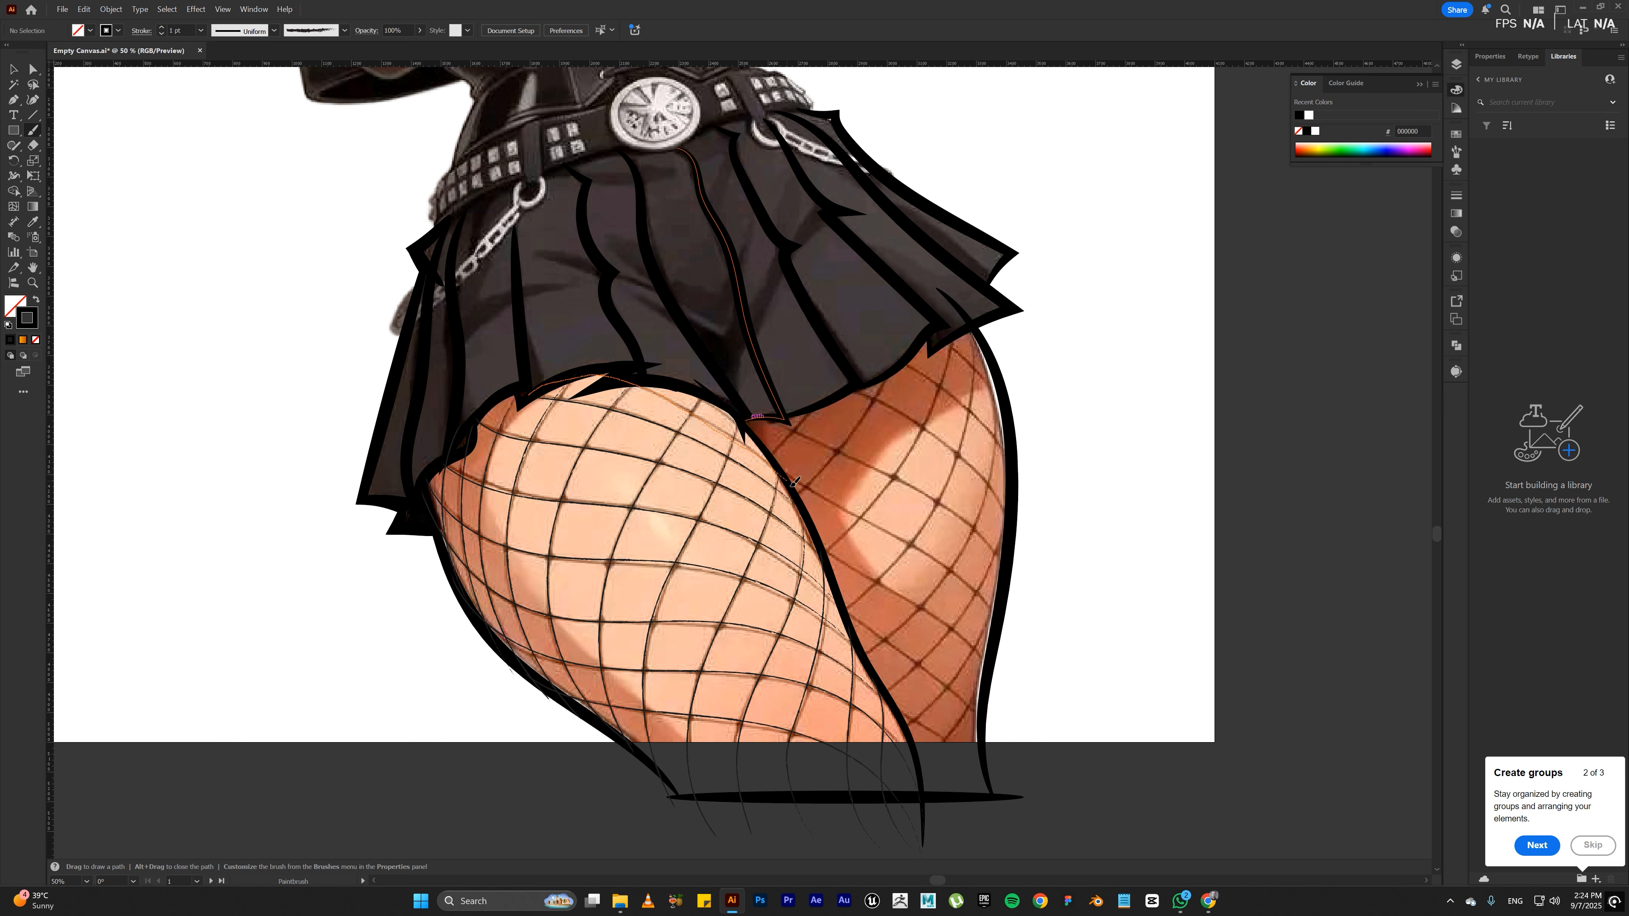
pyautogui.press('a')
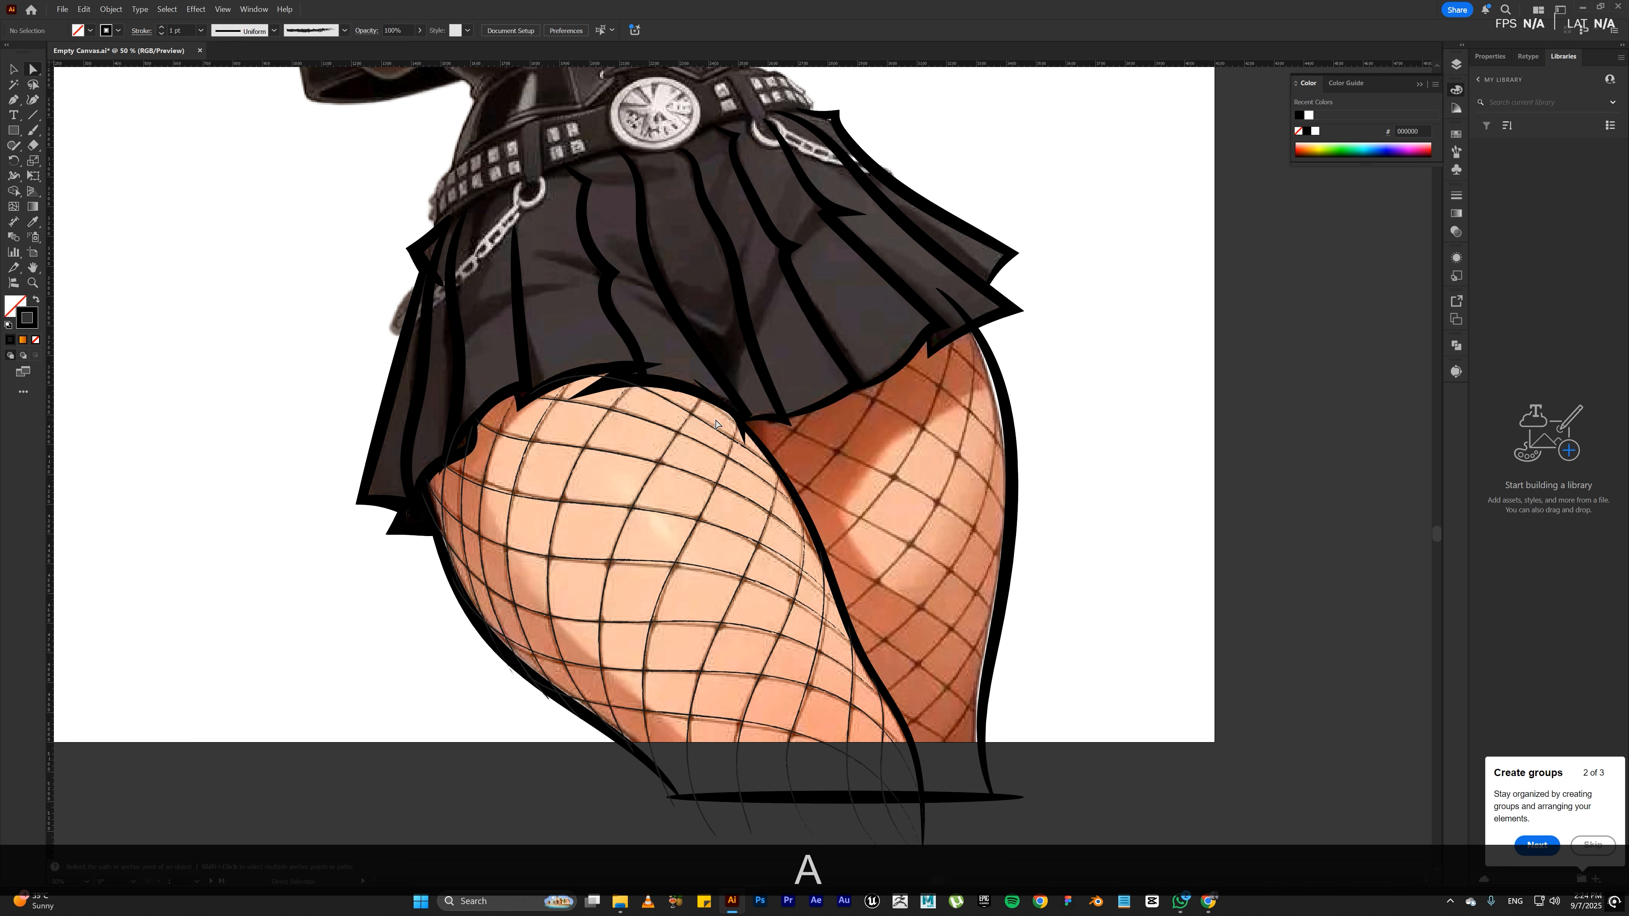
pyautogui.click(713, 428)
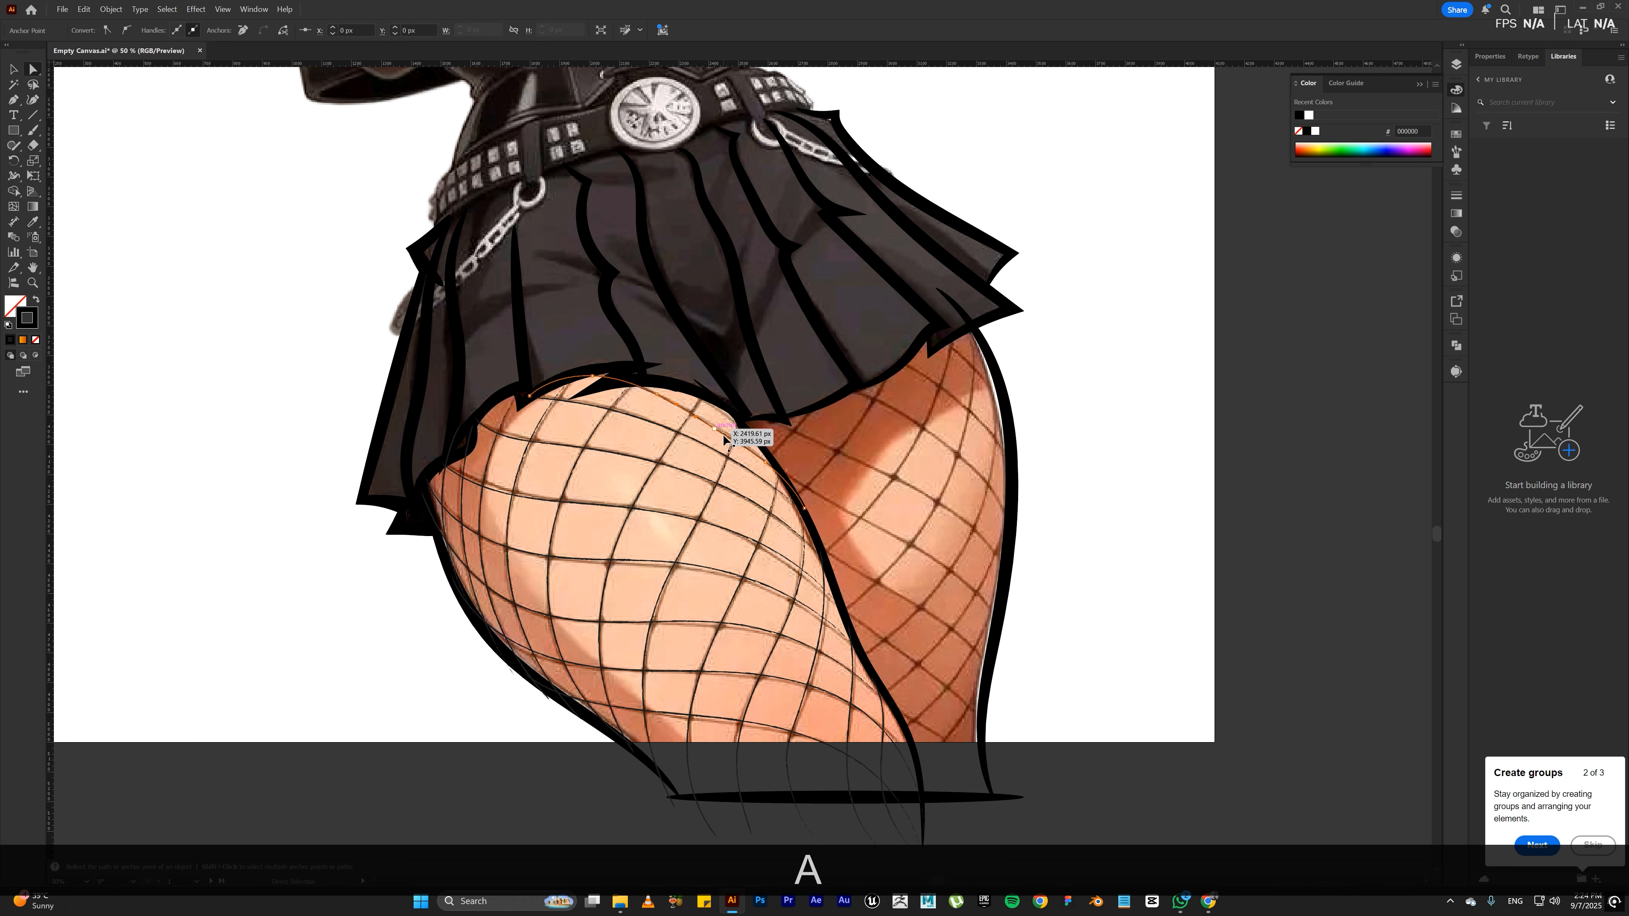
pyautogui.click(713, 429)
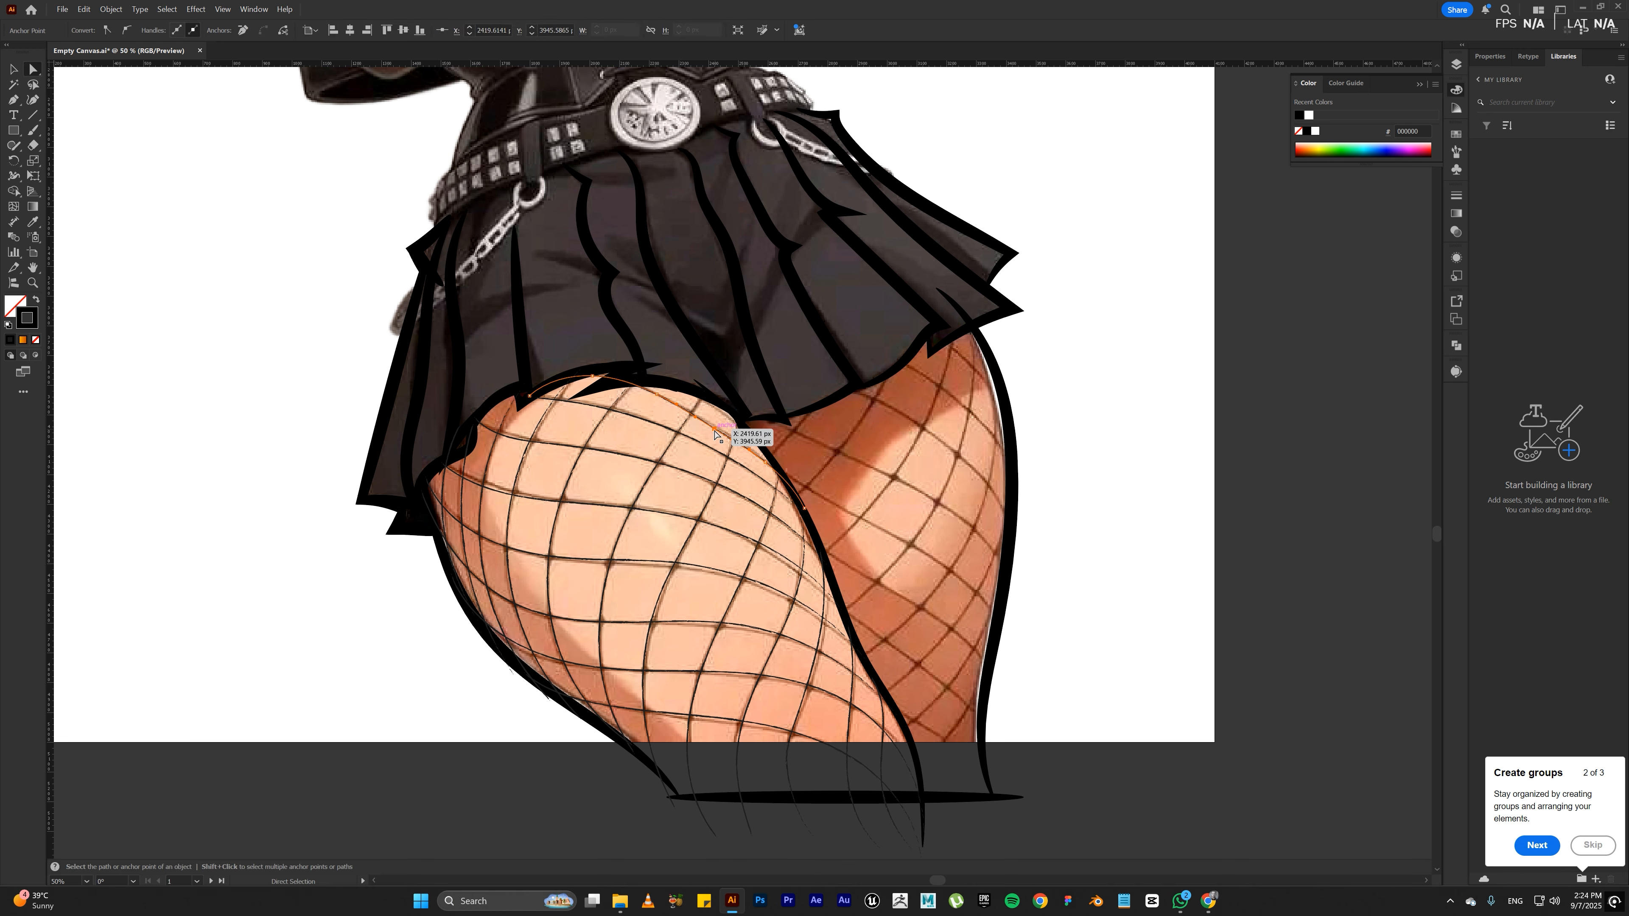
pyautogui.moveTo(714, 430); pyautogui.dragTo(719, 434)
pyautogui.click(763, 468)
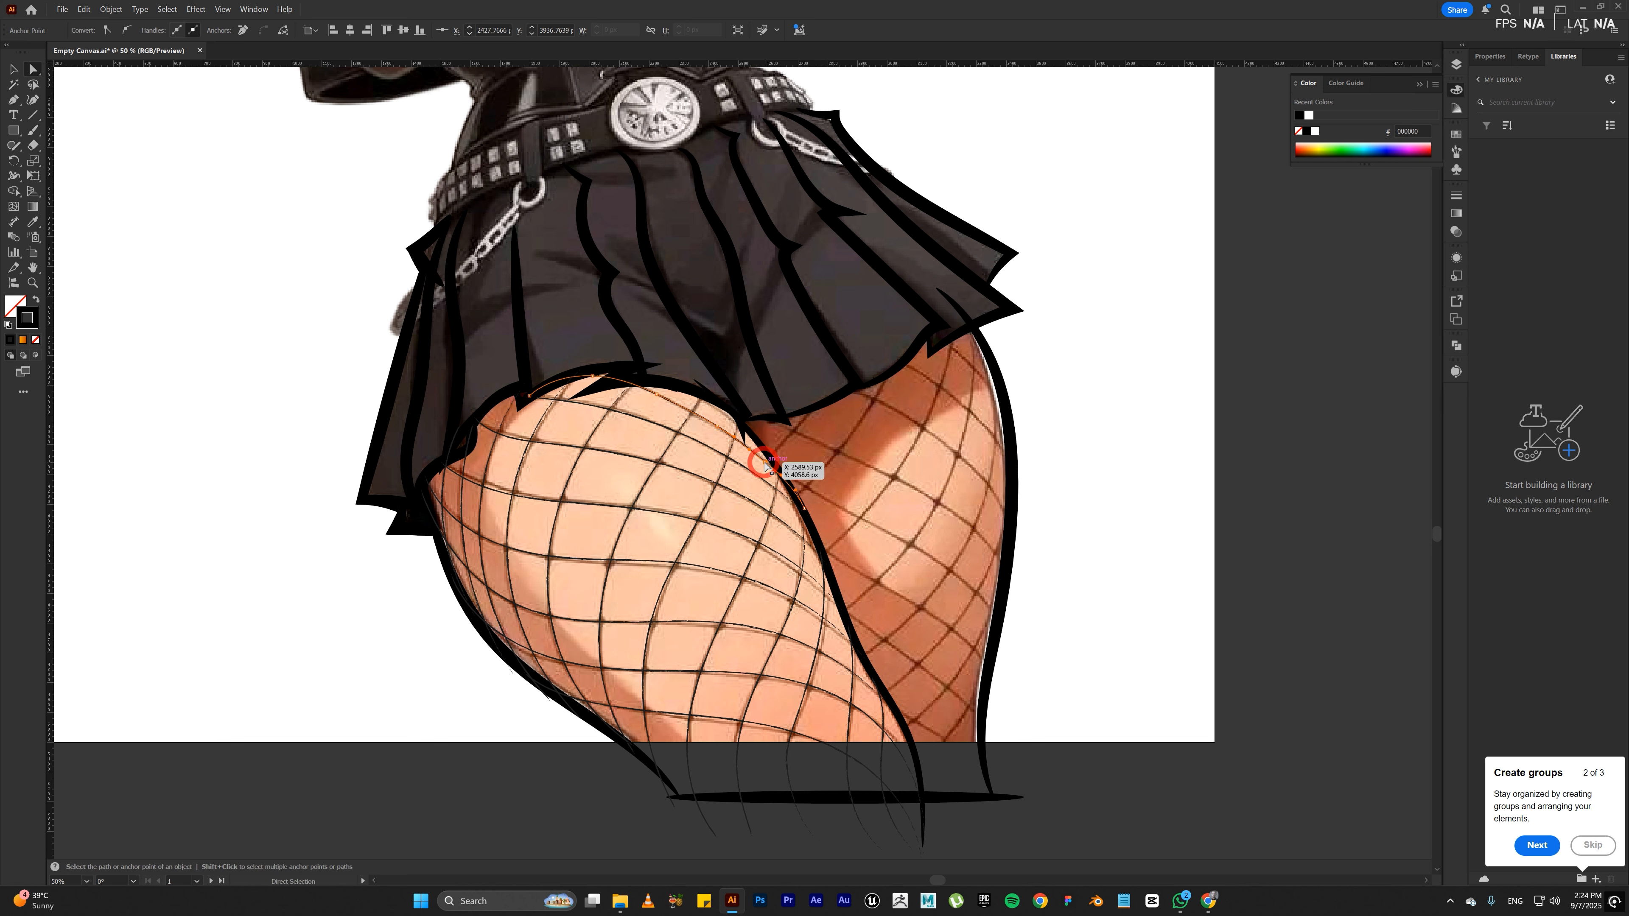
pyautogui.press('BackSpace')
pyautogui.press('BackSpace')
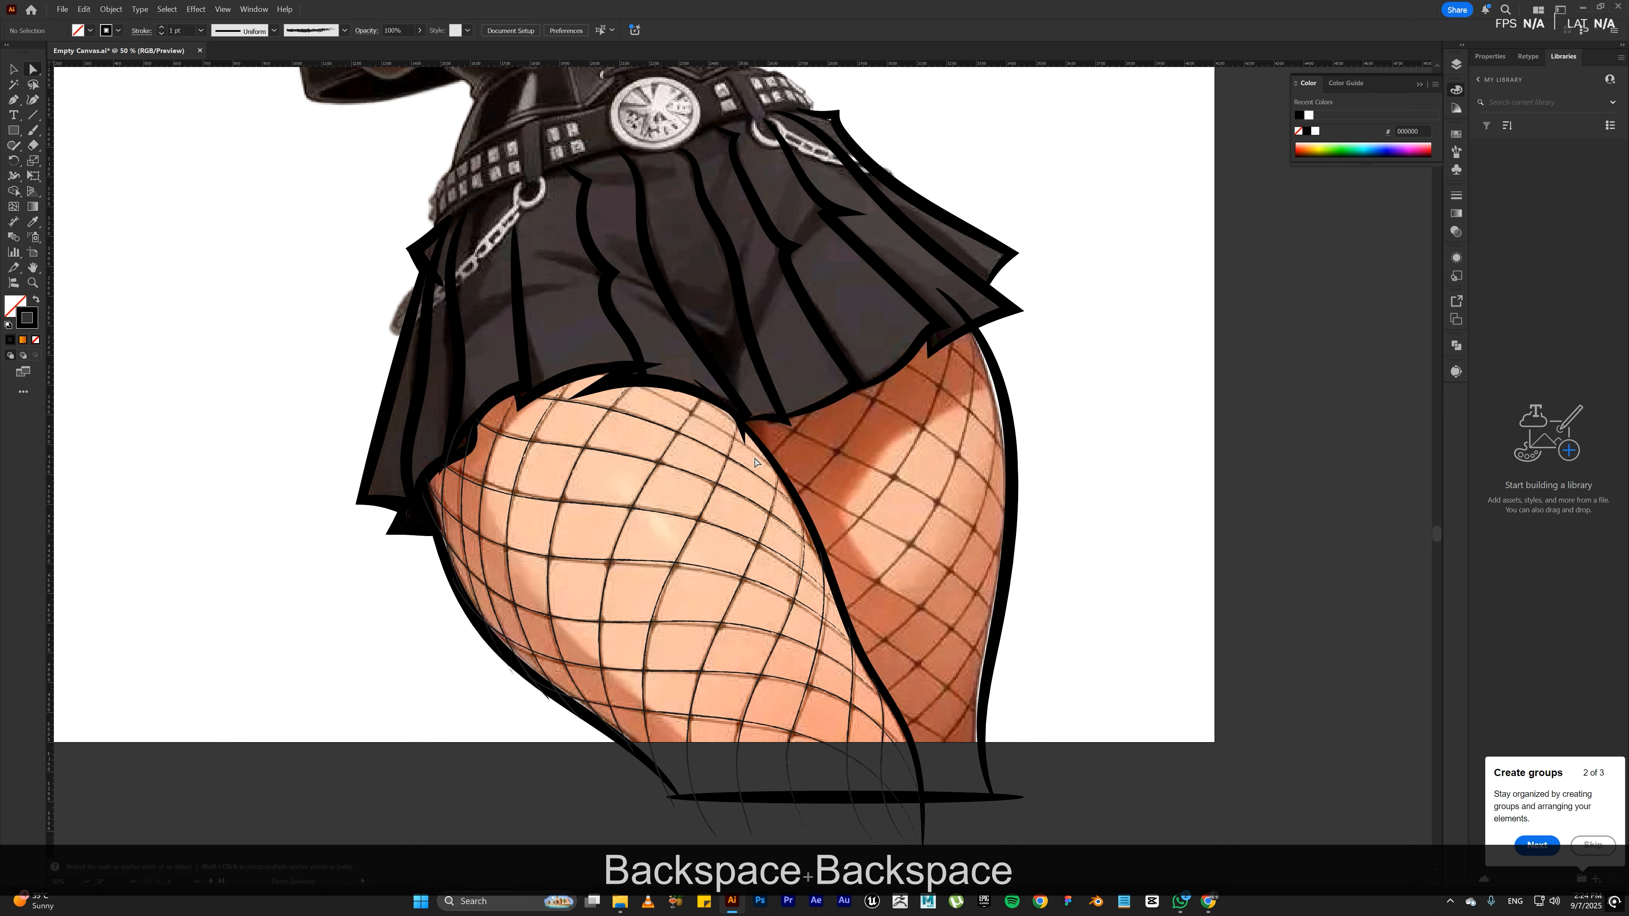
# Step: Trace the front thigh's uppermost crosswise fishnet strand from the inner outline up to the skirt hem
pyautogui.press('b')
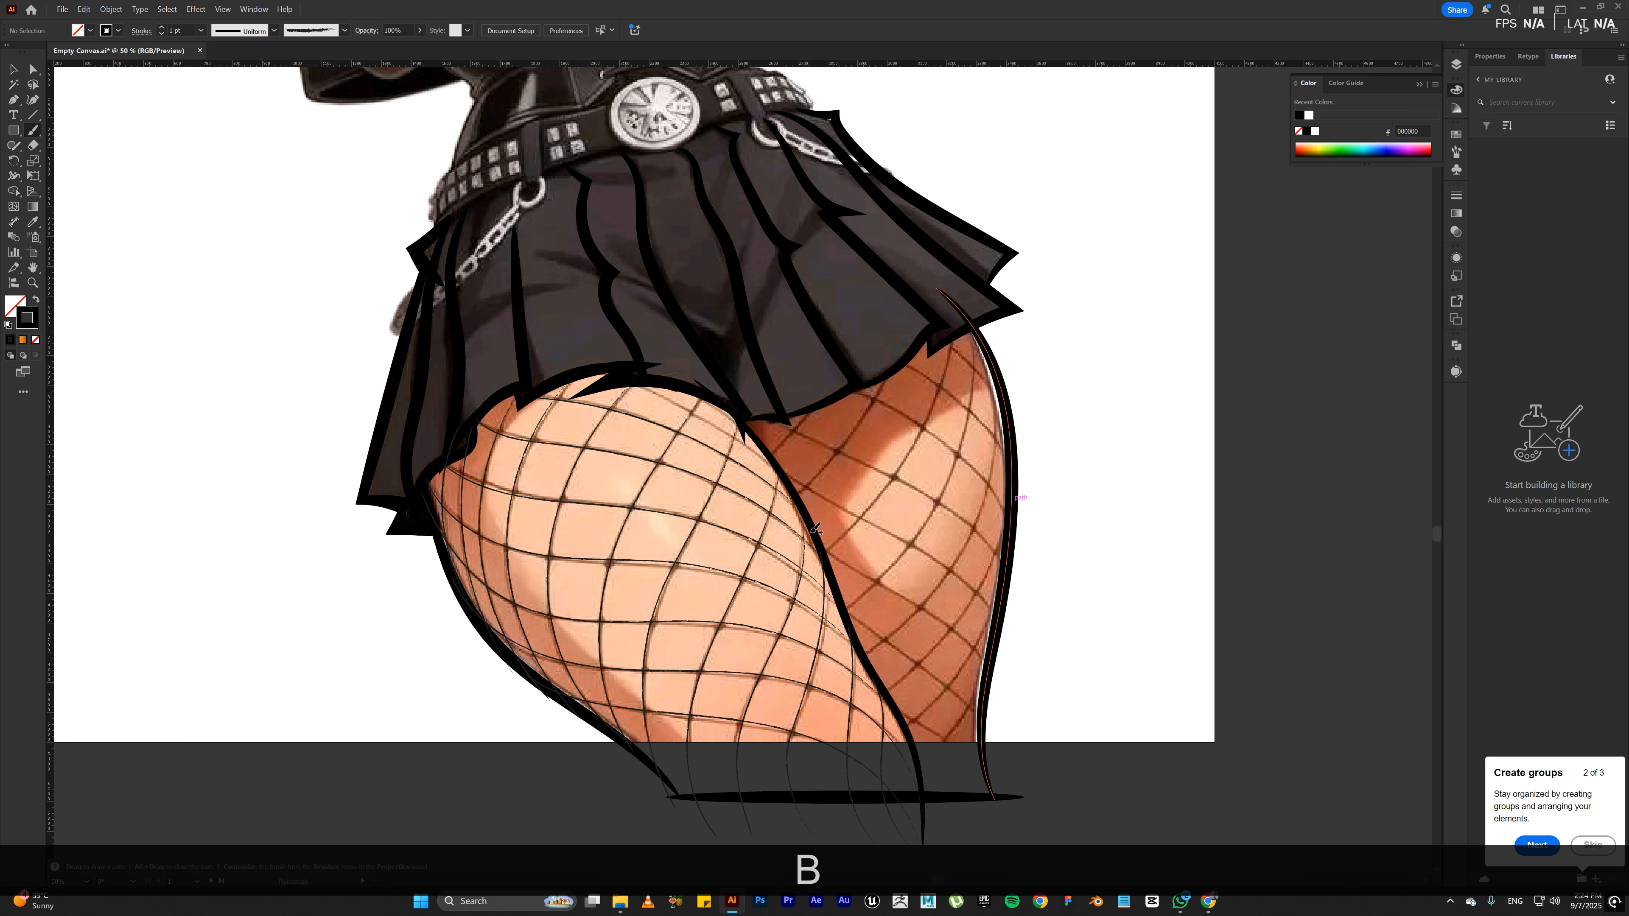
pyautogui.moveTo(809, 526)
pyautogui.mouseDown()
pyautogui.moveTo(732, 426)
pyautogui.moveTo(642, 378)
pyautogui.moveTo(574, 372)
pyautogui.mouseUp()
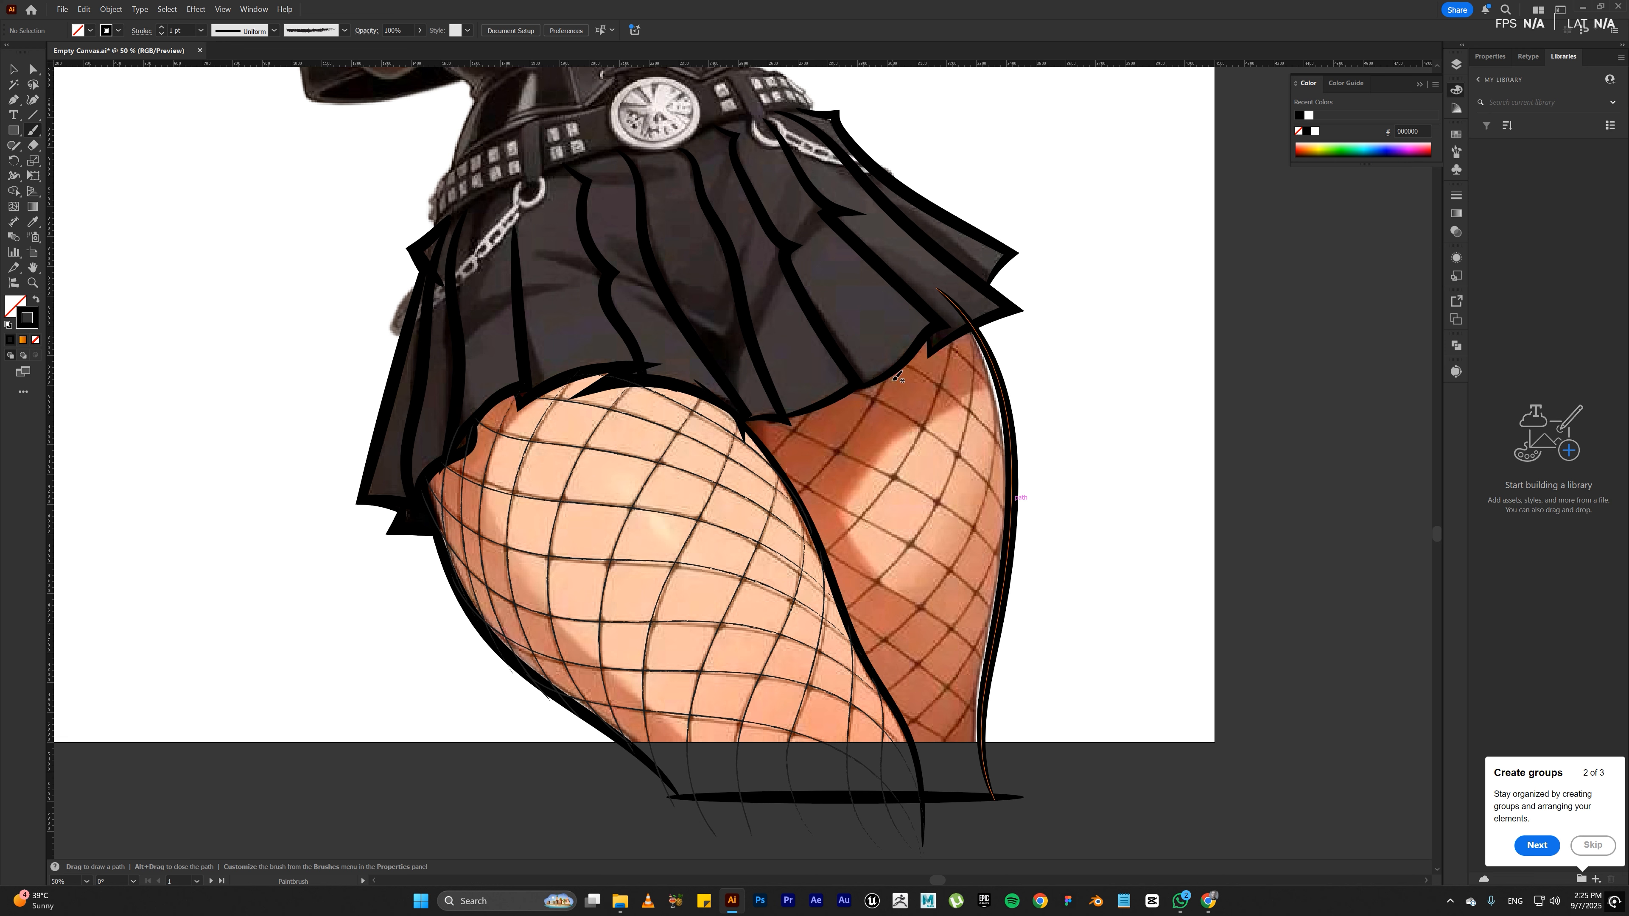
pyautogui.press('a')
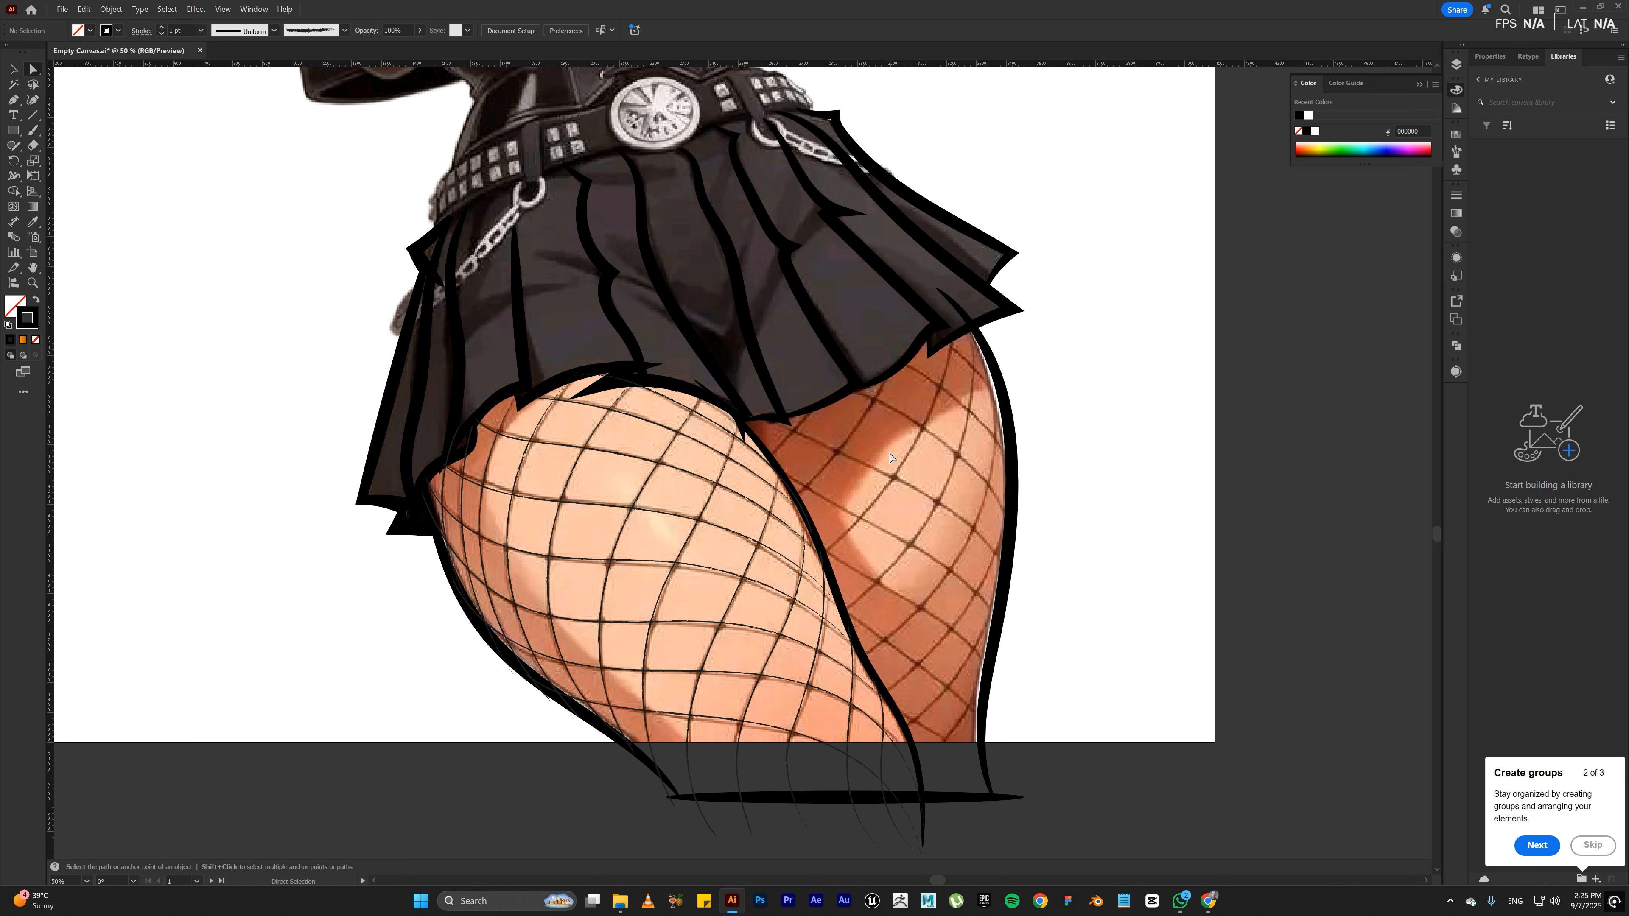
pyautogui.press('b')
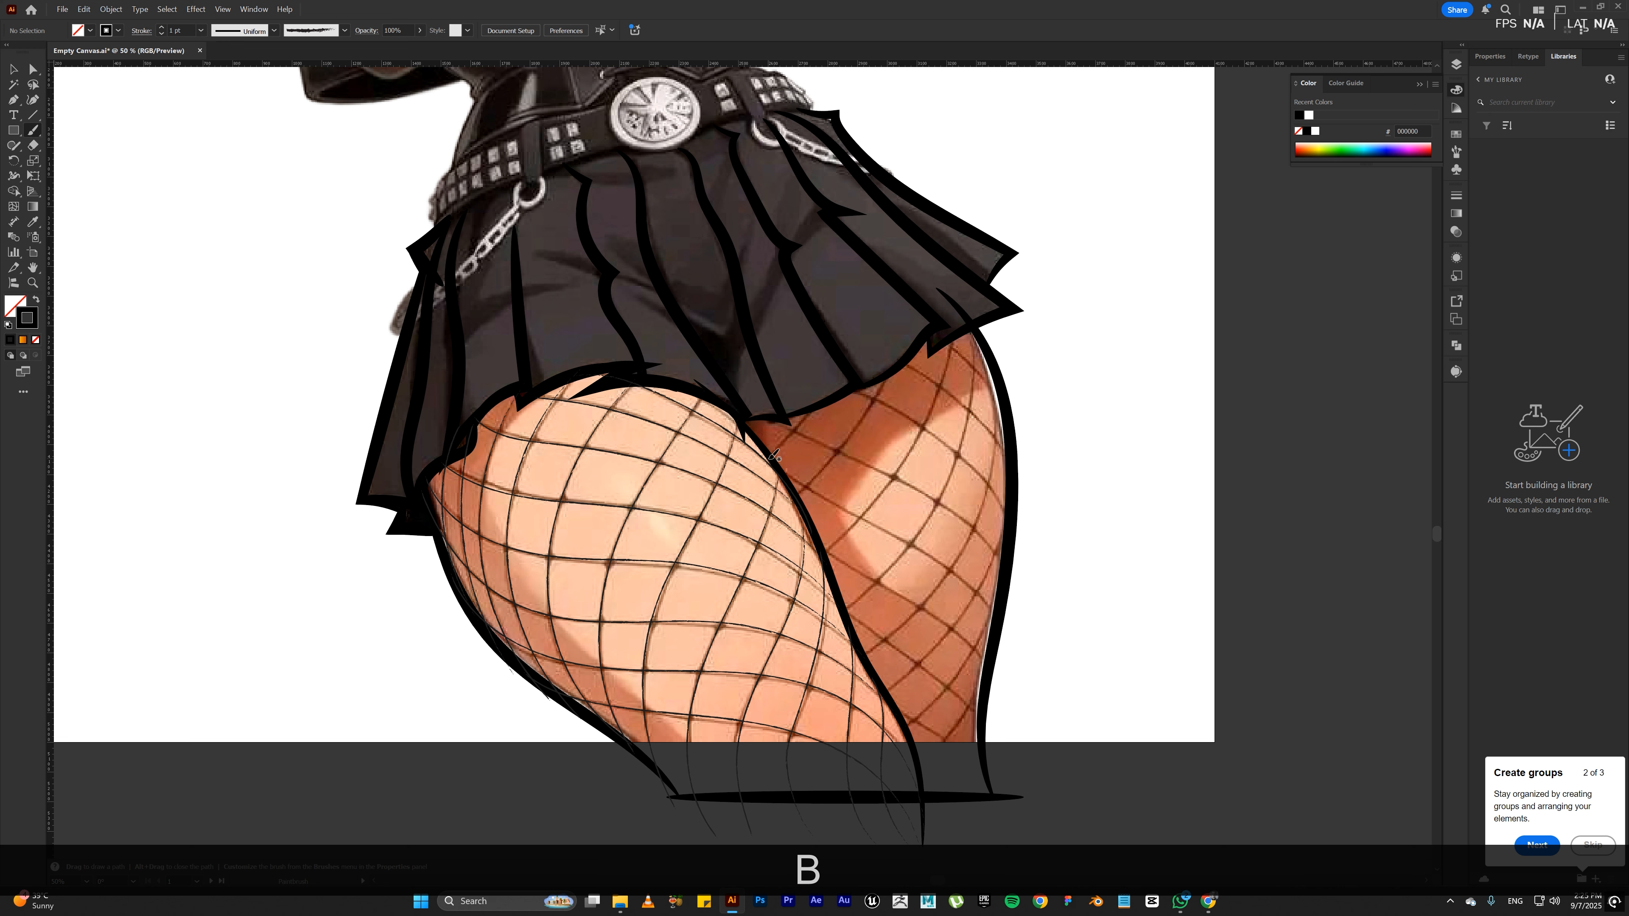
# Step: Trace the short rising fishnet strands in the back thigh's upper inner corner, ending them at the skirt hem
pyautogui.moveTo(801, 428); pyautogui.dragTo(813, 406)
pyautogui.moveTo(794, 497); pyautogui.dragTo(801, 493)
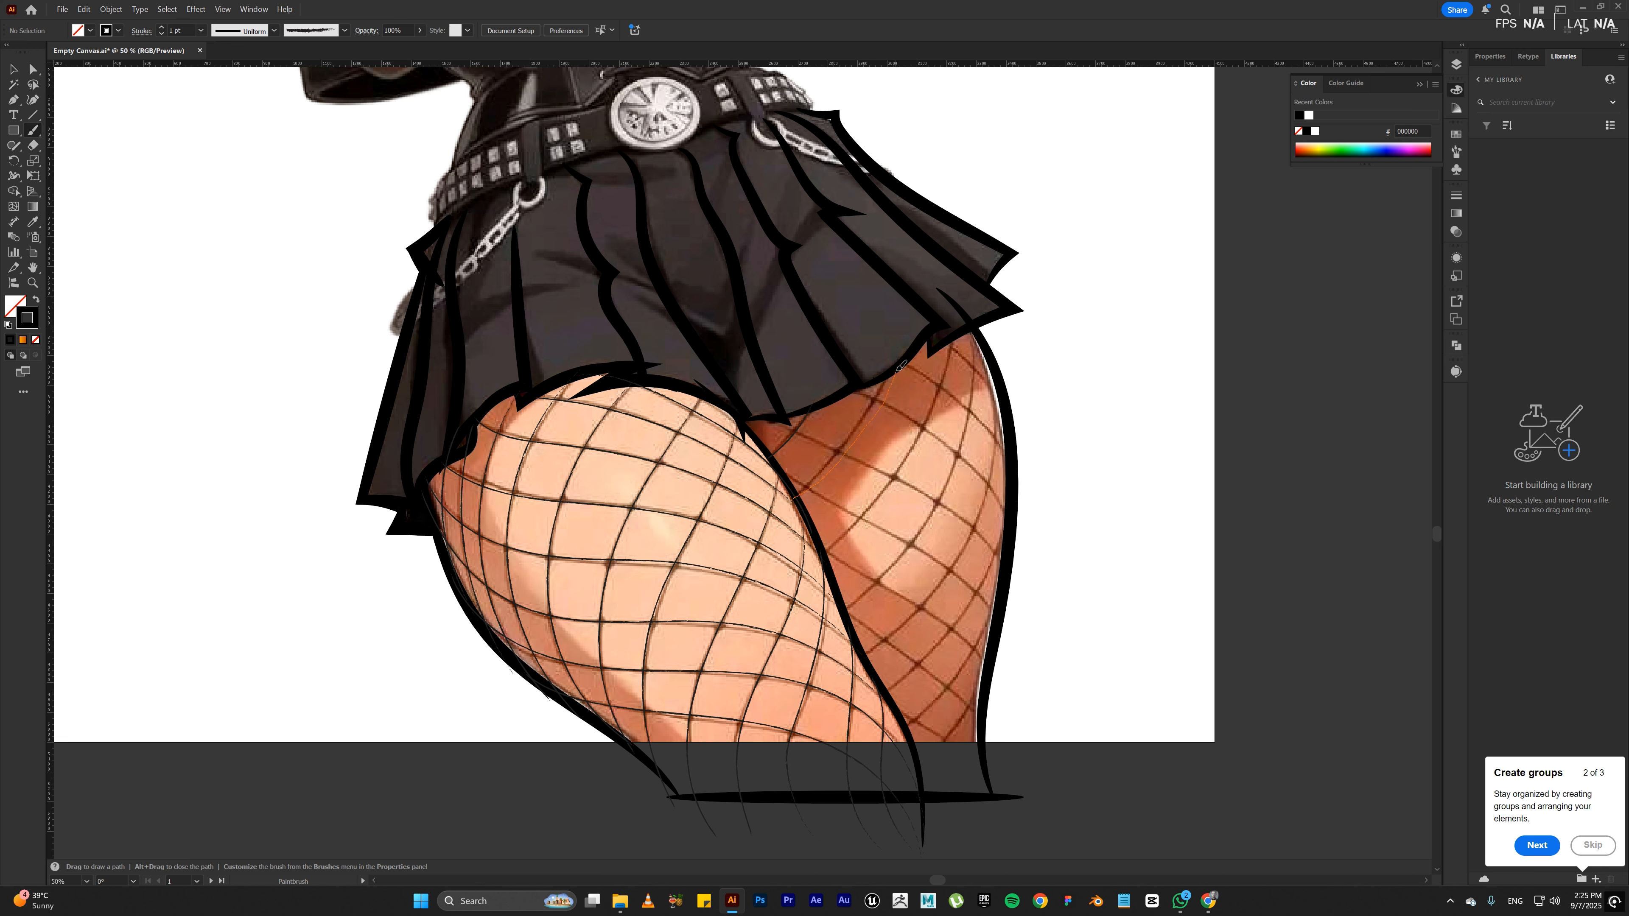
pyautogui.moveTo(900, 365); pyautogui.dragTo(900, 365)
pyautogui.hotkey('ctrl', 'z')
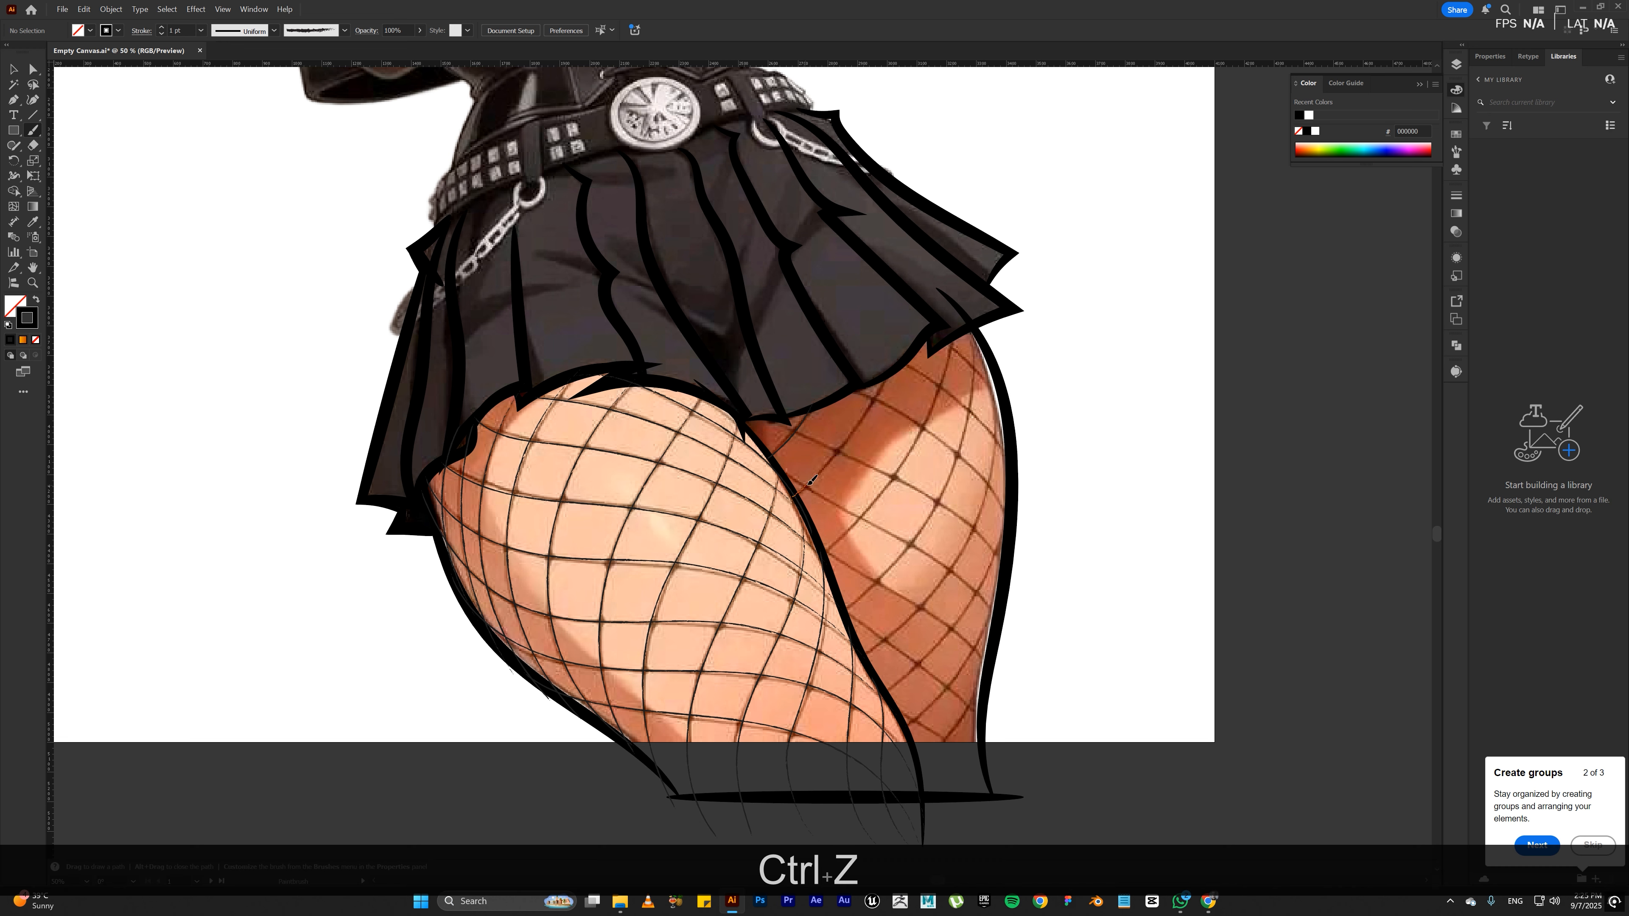
pyautogui.moveTo(844, 444); pyautogui.dragTo(900, 365)
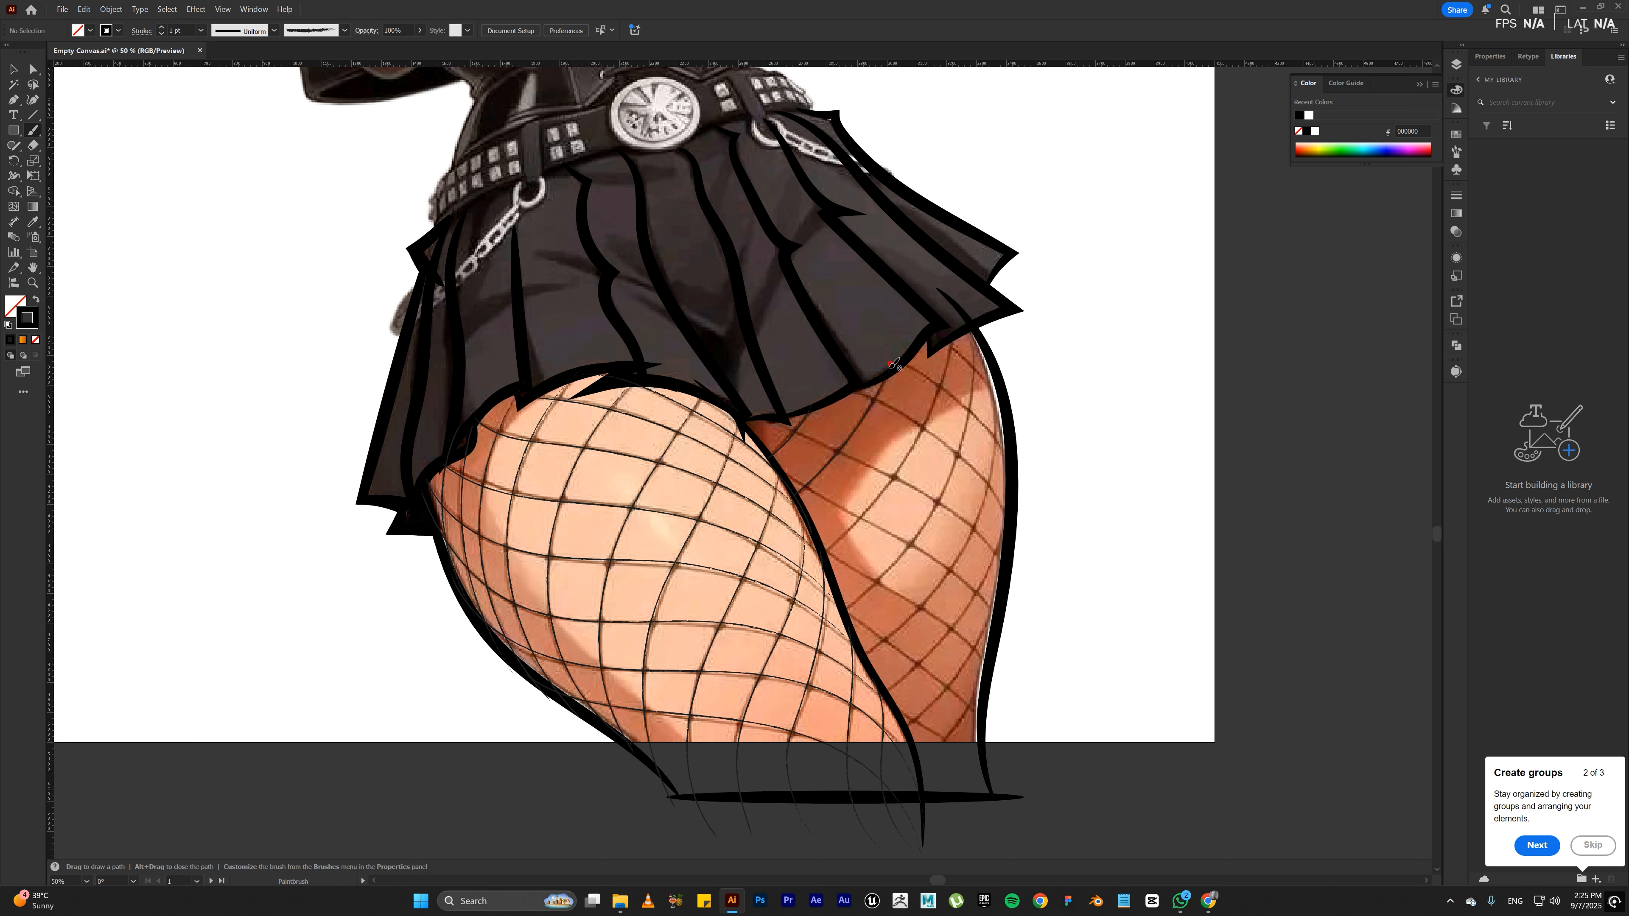
pyautogui.moveTo(818, 556); pyautogui.dragTo(821, 553)
pyautogui.moveTo(890, 491); pyautogui.dragTo(917, 445)
pyautogui.moveTo(958, 335); pyautogui.dragTo(958, 335)
pyautogui.press('a')
pyautogui.click(898, 485)
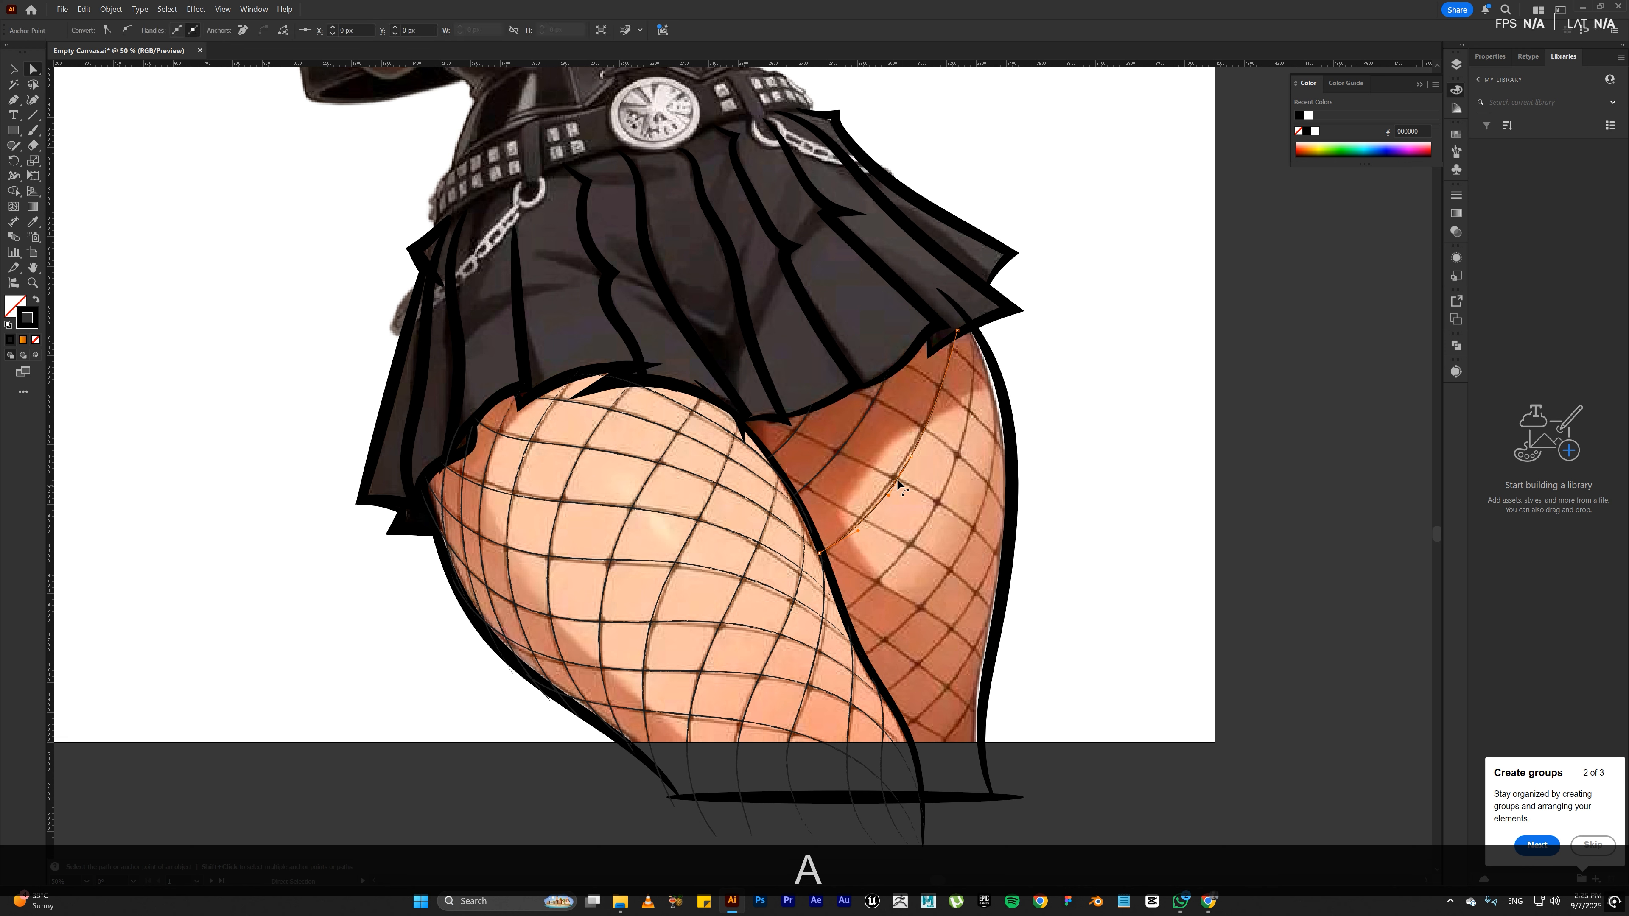
pyautogui.click(909, 453)
pyautogui.click(858, 531)
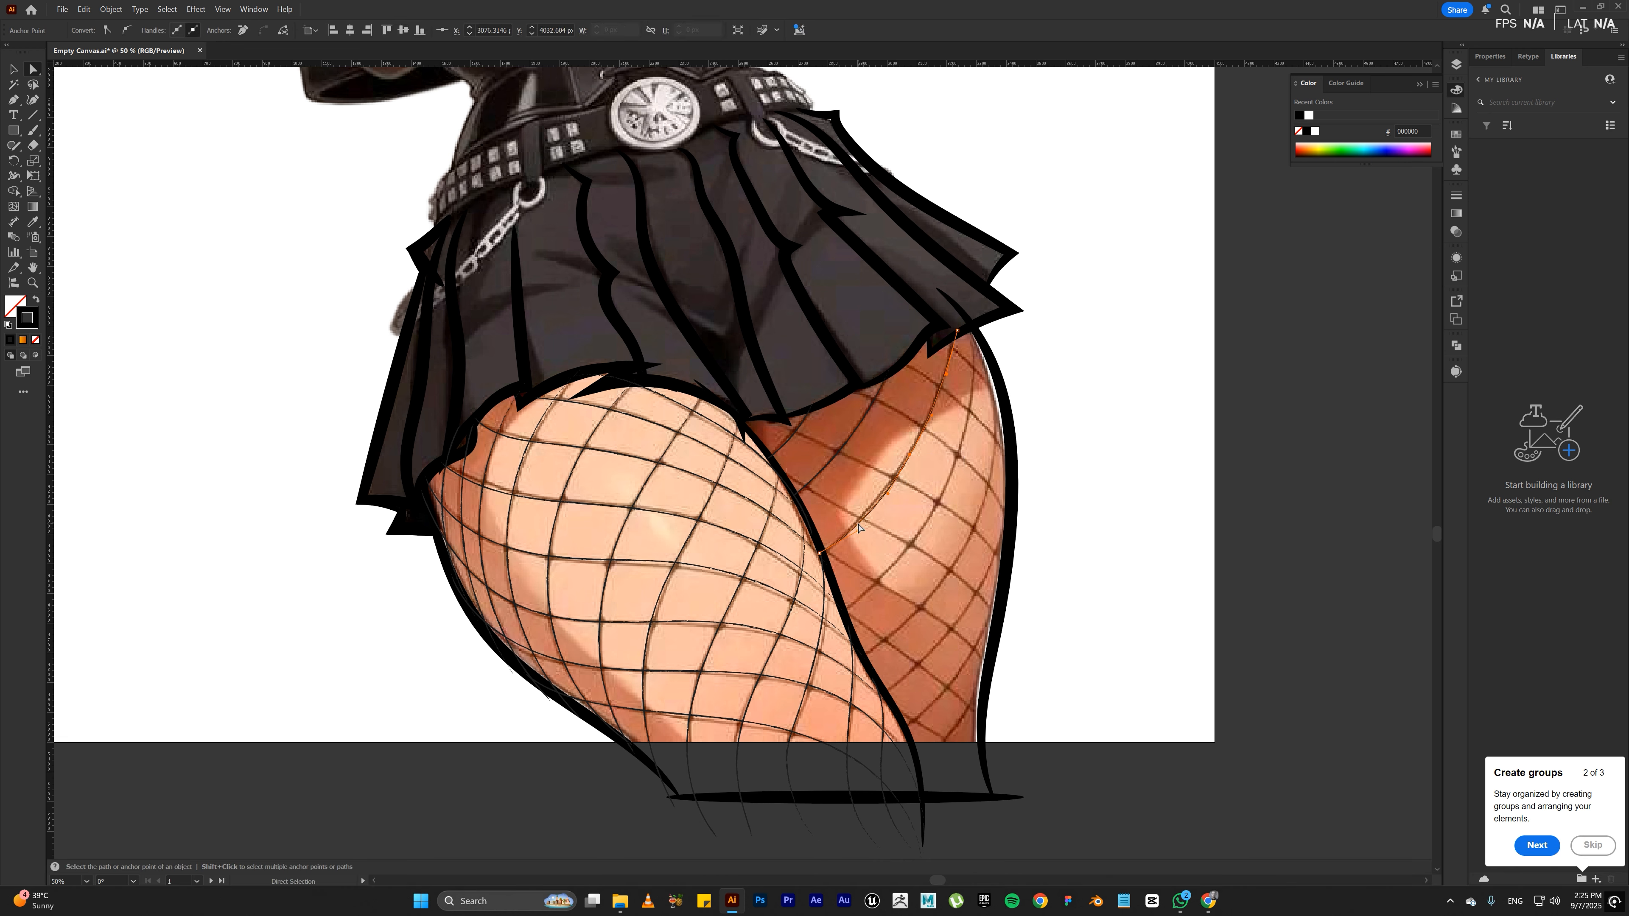
pyautogui.hotkey('ctrl', 'z')
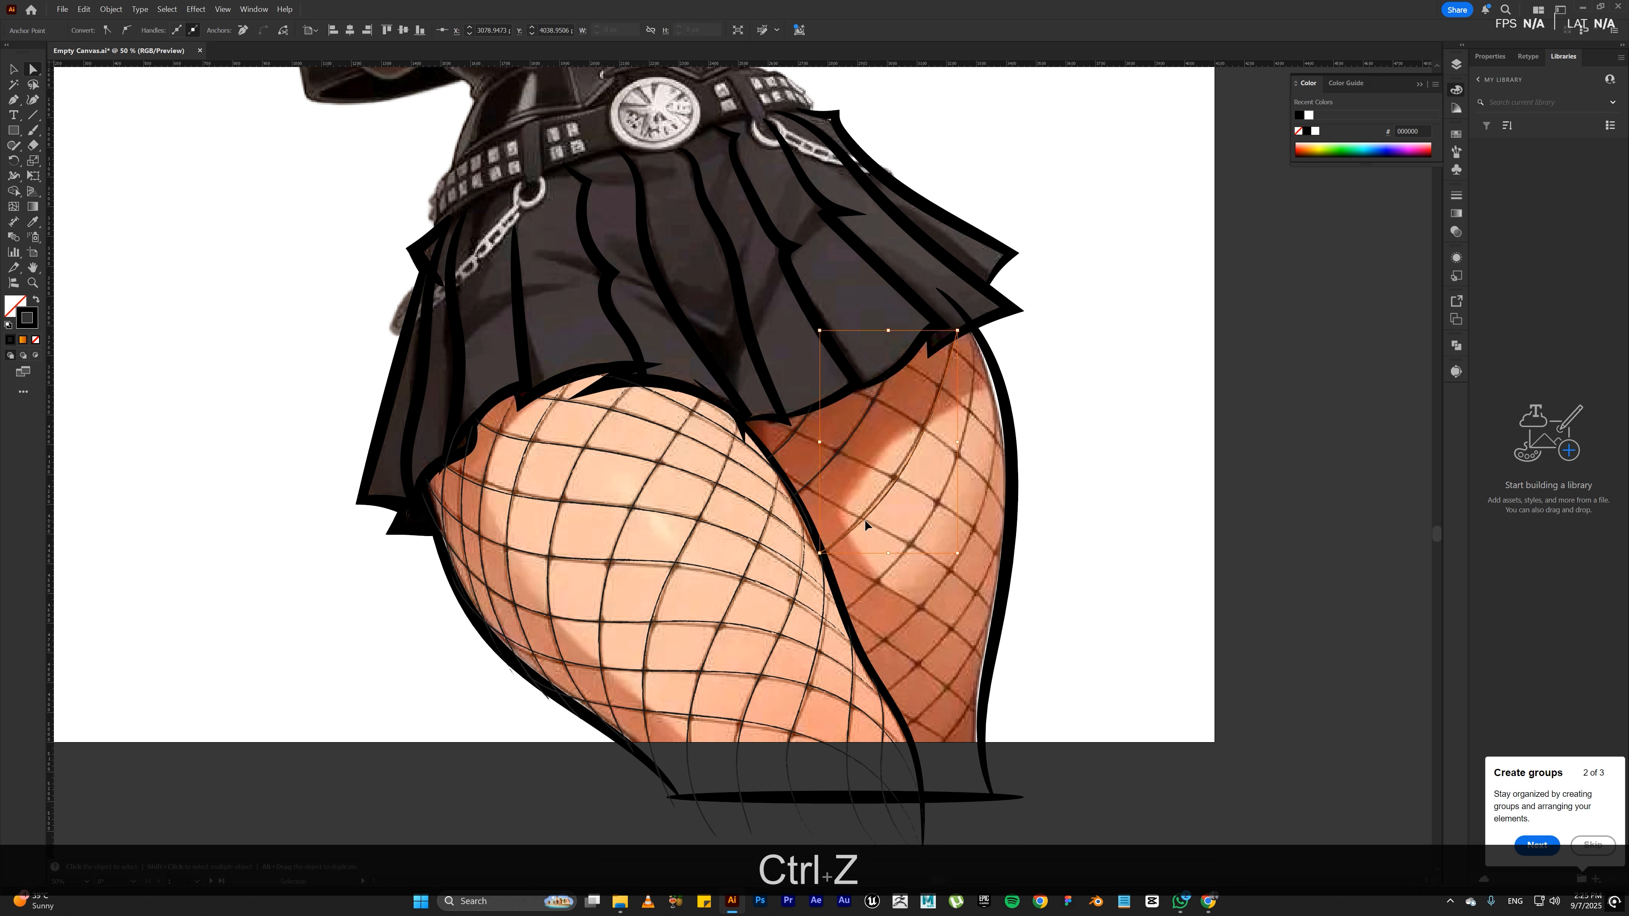
pyautogui.click(920, 455)
pyautogui.press('BackSpace')
pyautogui.press('BackSpace')
pyautogui.press('BackSpace')
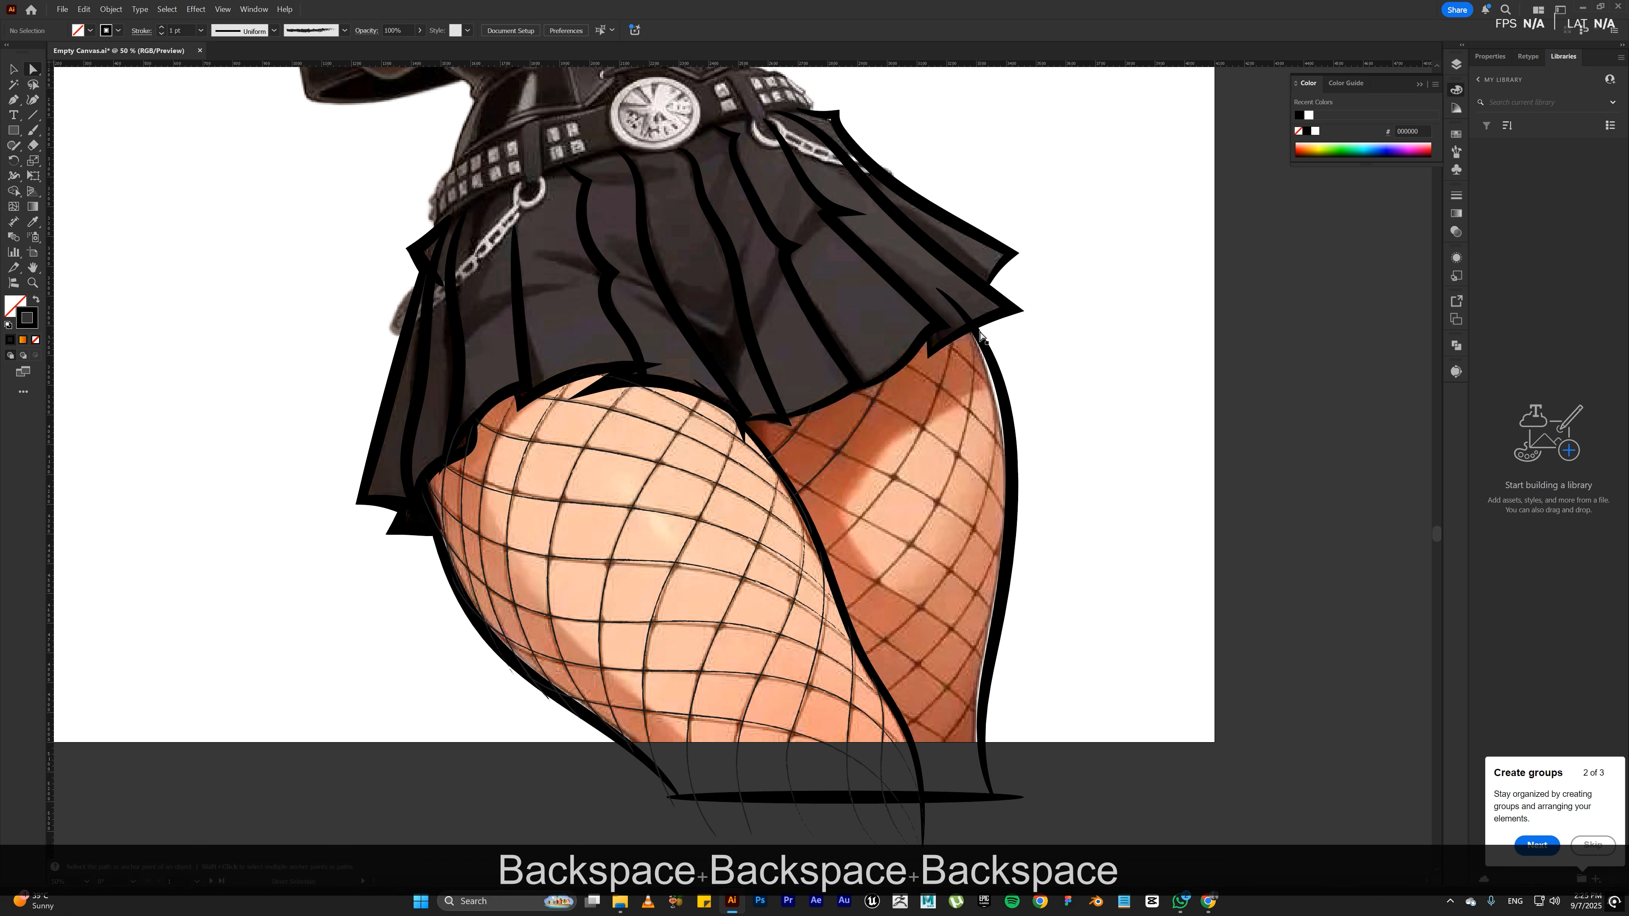
# Step: Trace the long rising fishnet strand on the back thigh, between the inside of the skirt hem and the front thigh's outline
pyautogui.press('b')
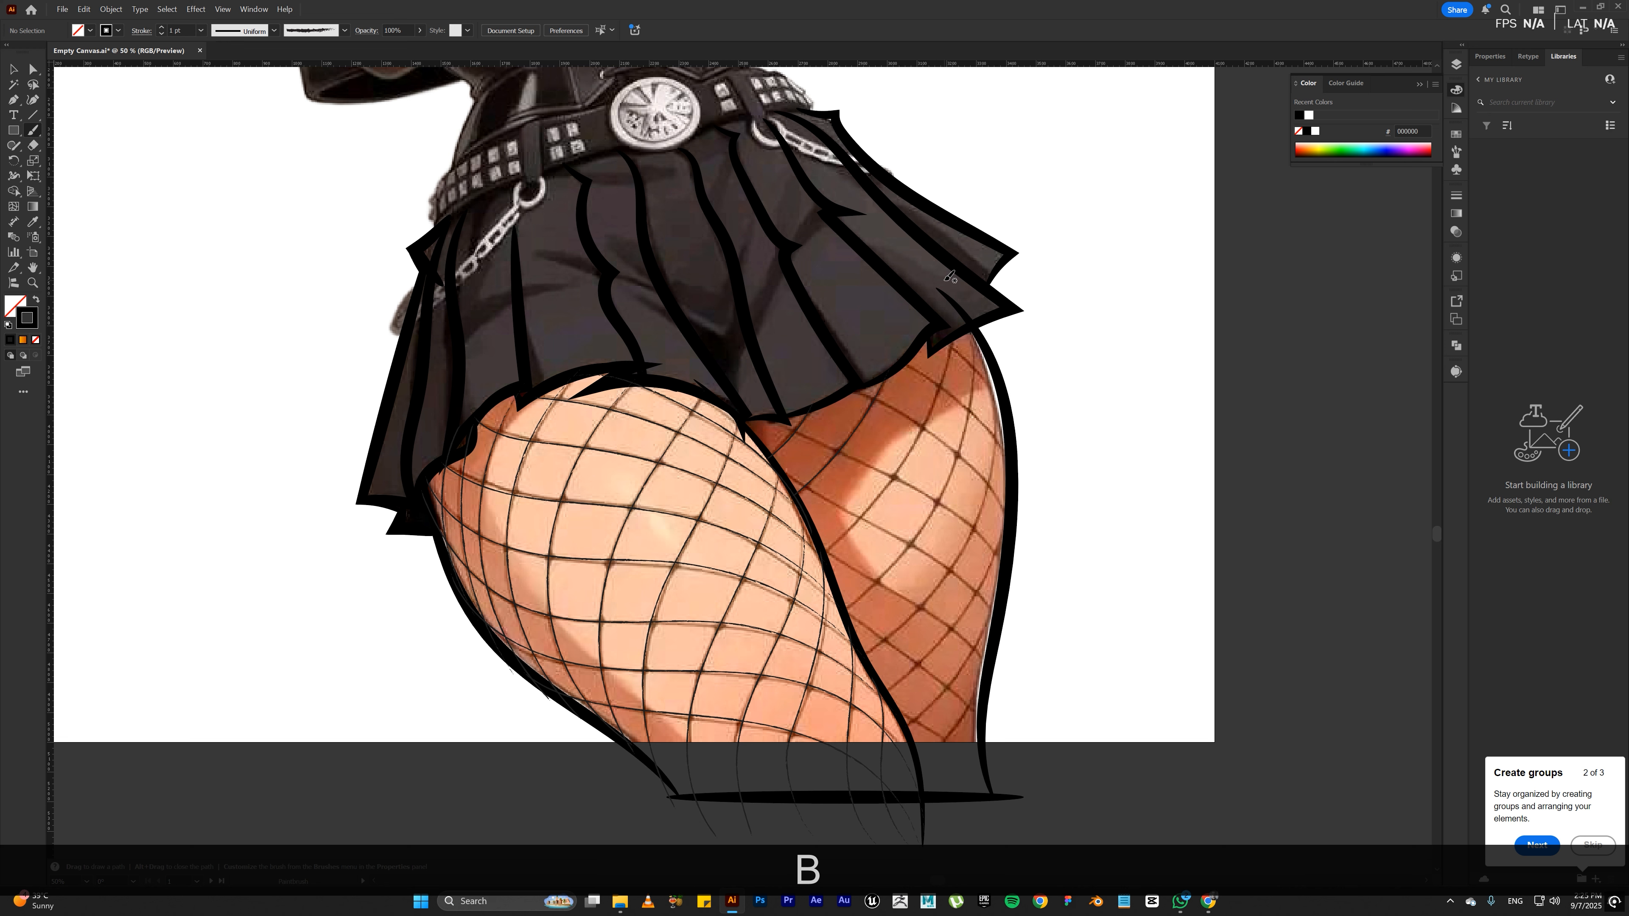
pyautogui.moveTo(946, 281)
pyautogui.mouseDown()
pyautogui.moveTo(949, 363)
pyautogui.moveTo(924, 431)
pyautogui.mouseUp()
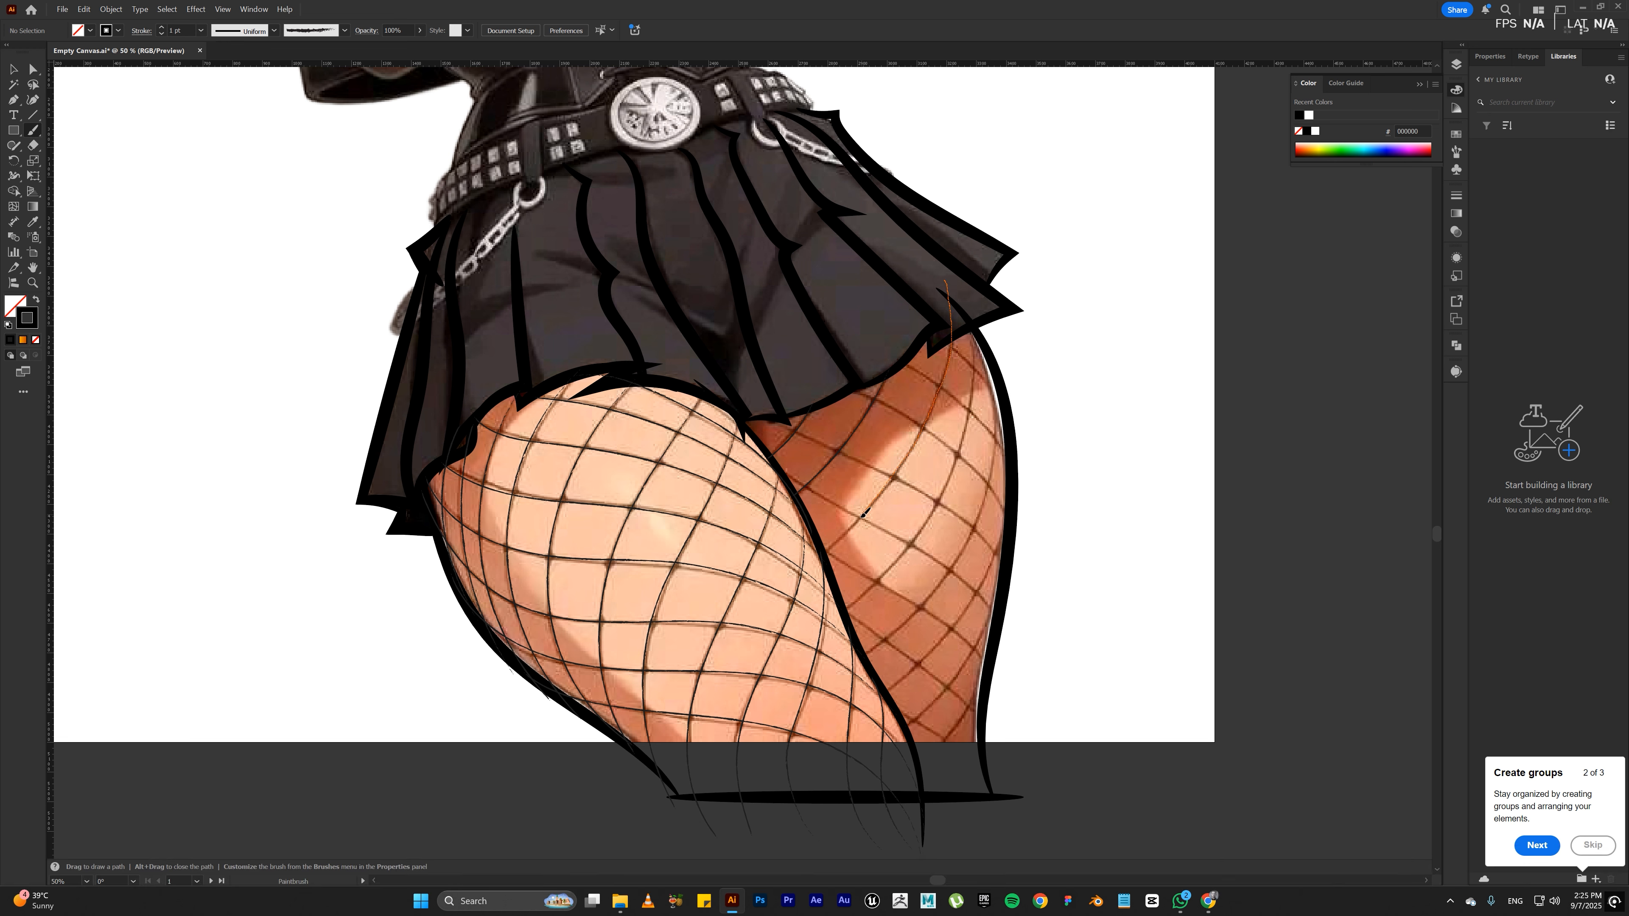
pyautogui.moveTo(827, 550); pyautogui.dragTo(829, 553)
pyautogui.moveTo(967, 444); pyautogui.dragTo(967, 321)
pyautogui.press('a')
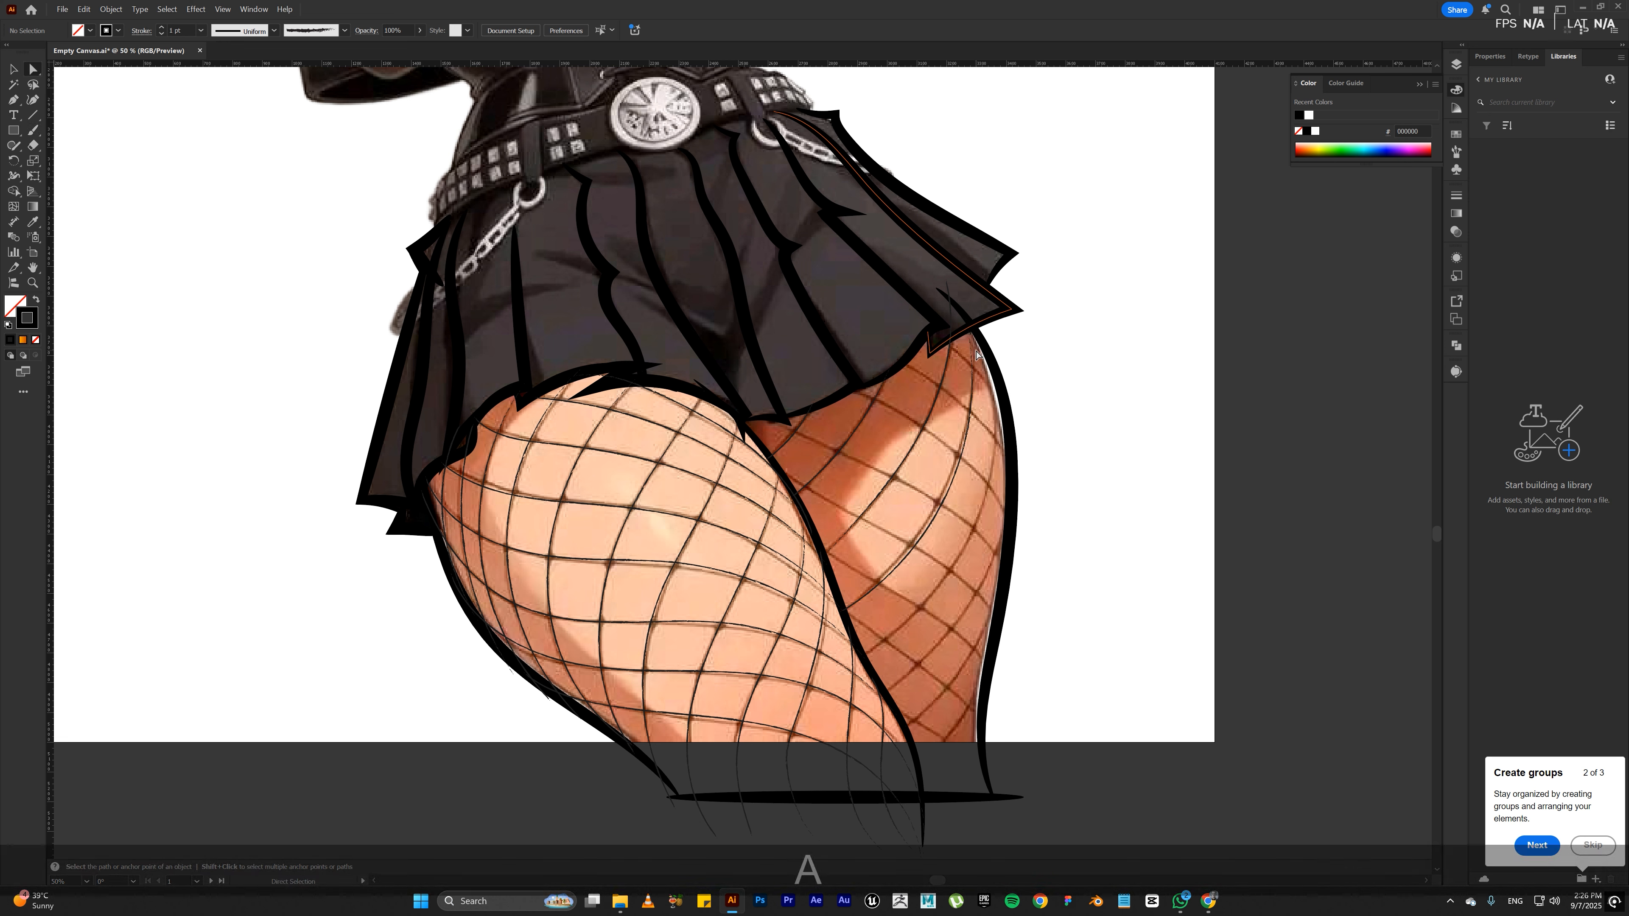
pyautogui.hotkey('ctrl', 'z')
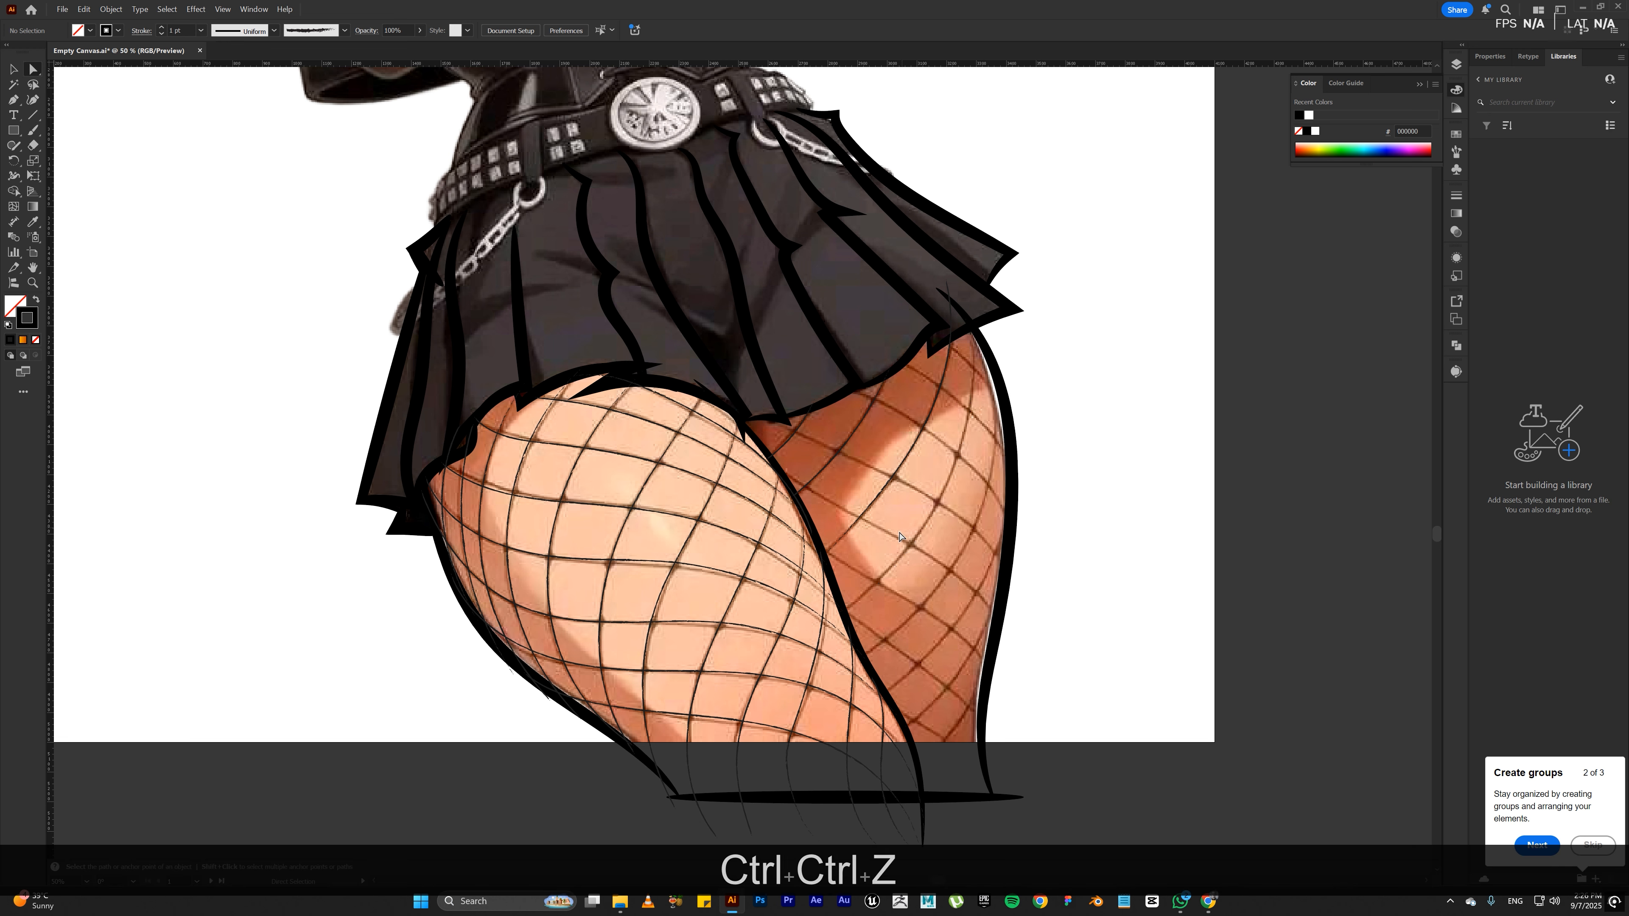
# Step: Trace the rising fishnet strands across the back thigh's middle, from the front thigh's outline up to the outer outline near the hem
pyautogui.press('b')
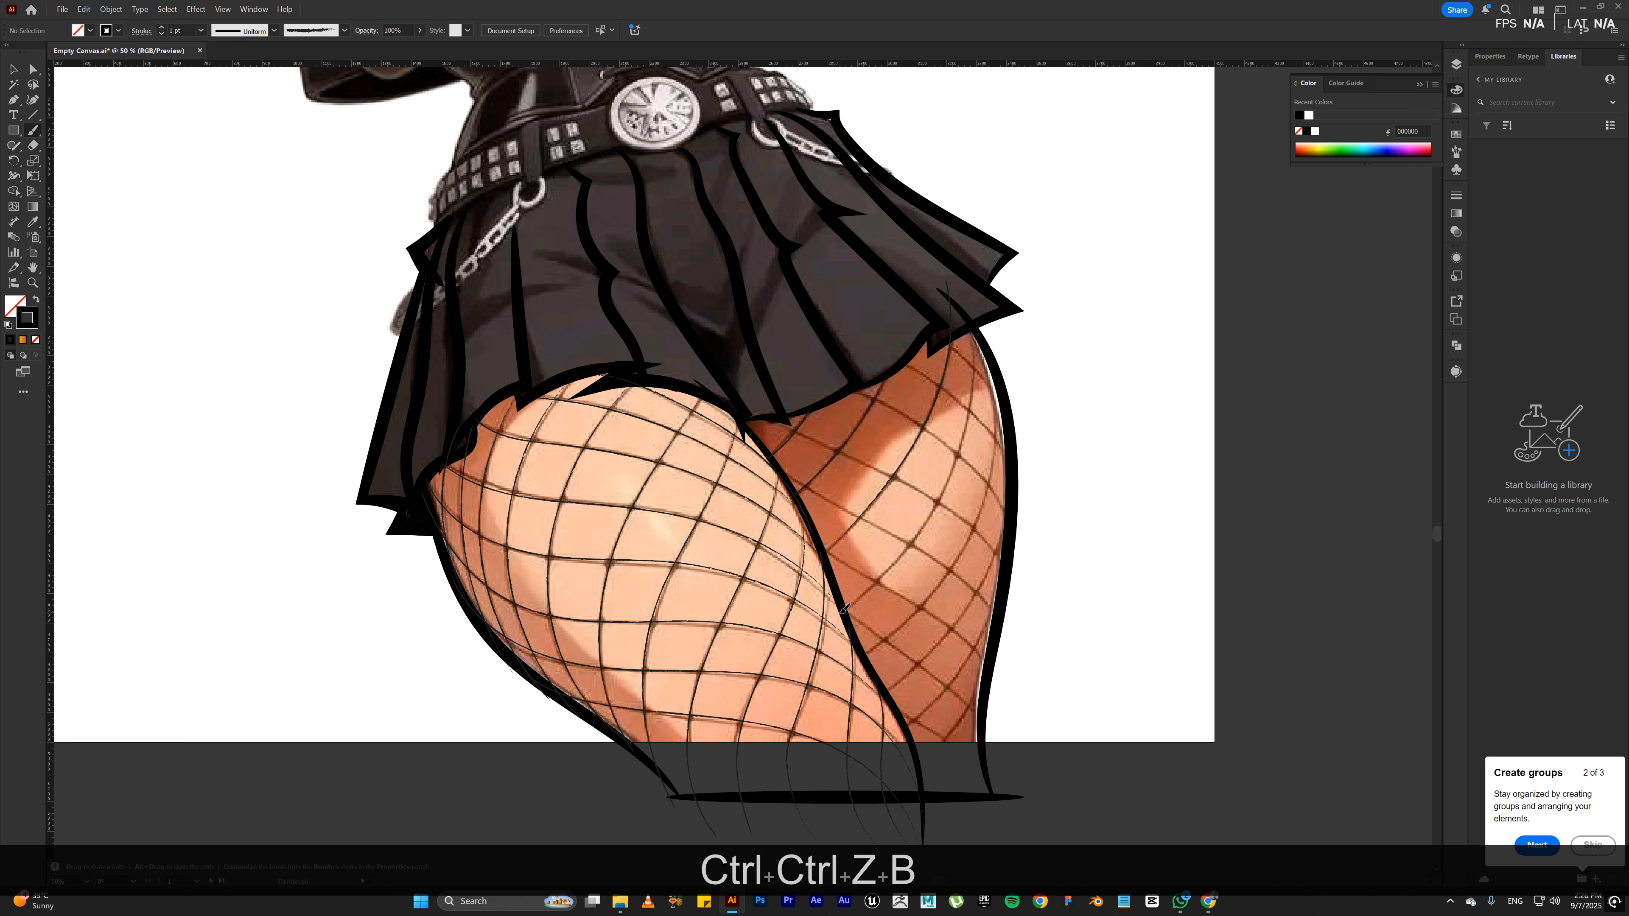
pyautogui.moveTo(853, 602); pyautogui.dragTo(880, 579)
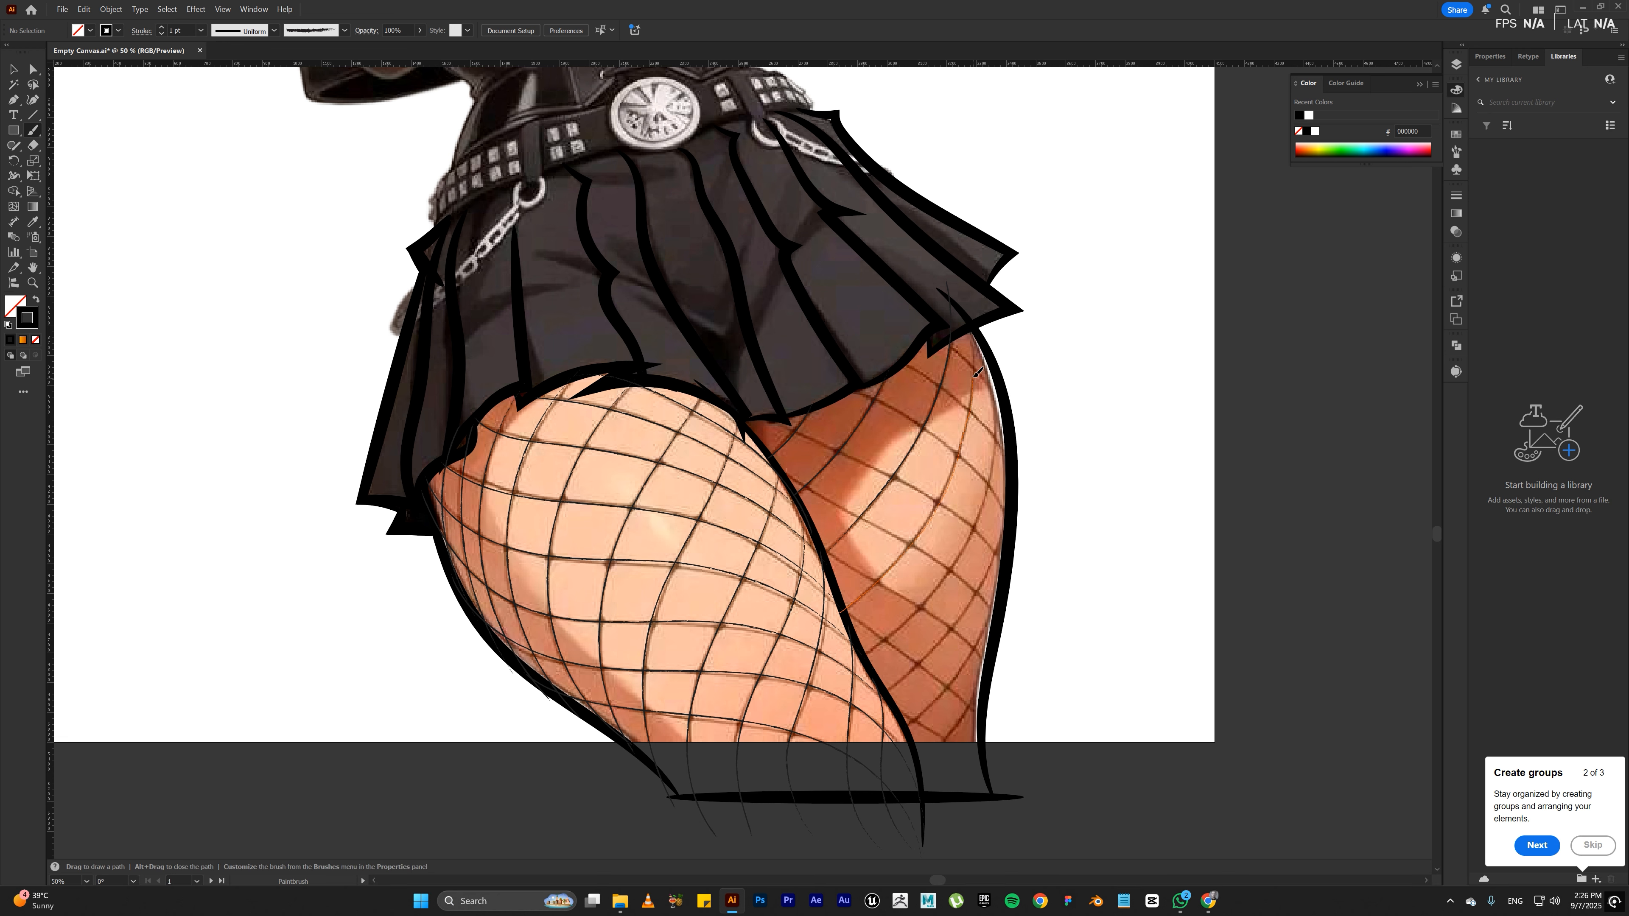
pyautogui.moveTo(977, 372); pyautogui.dragTo(967, 306)
pyautogui.moveTo(997, 424); pyautogui.dragTo(977, 348)
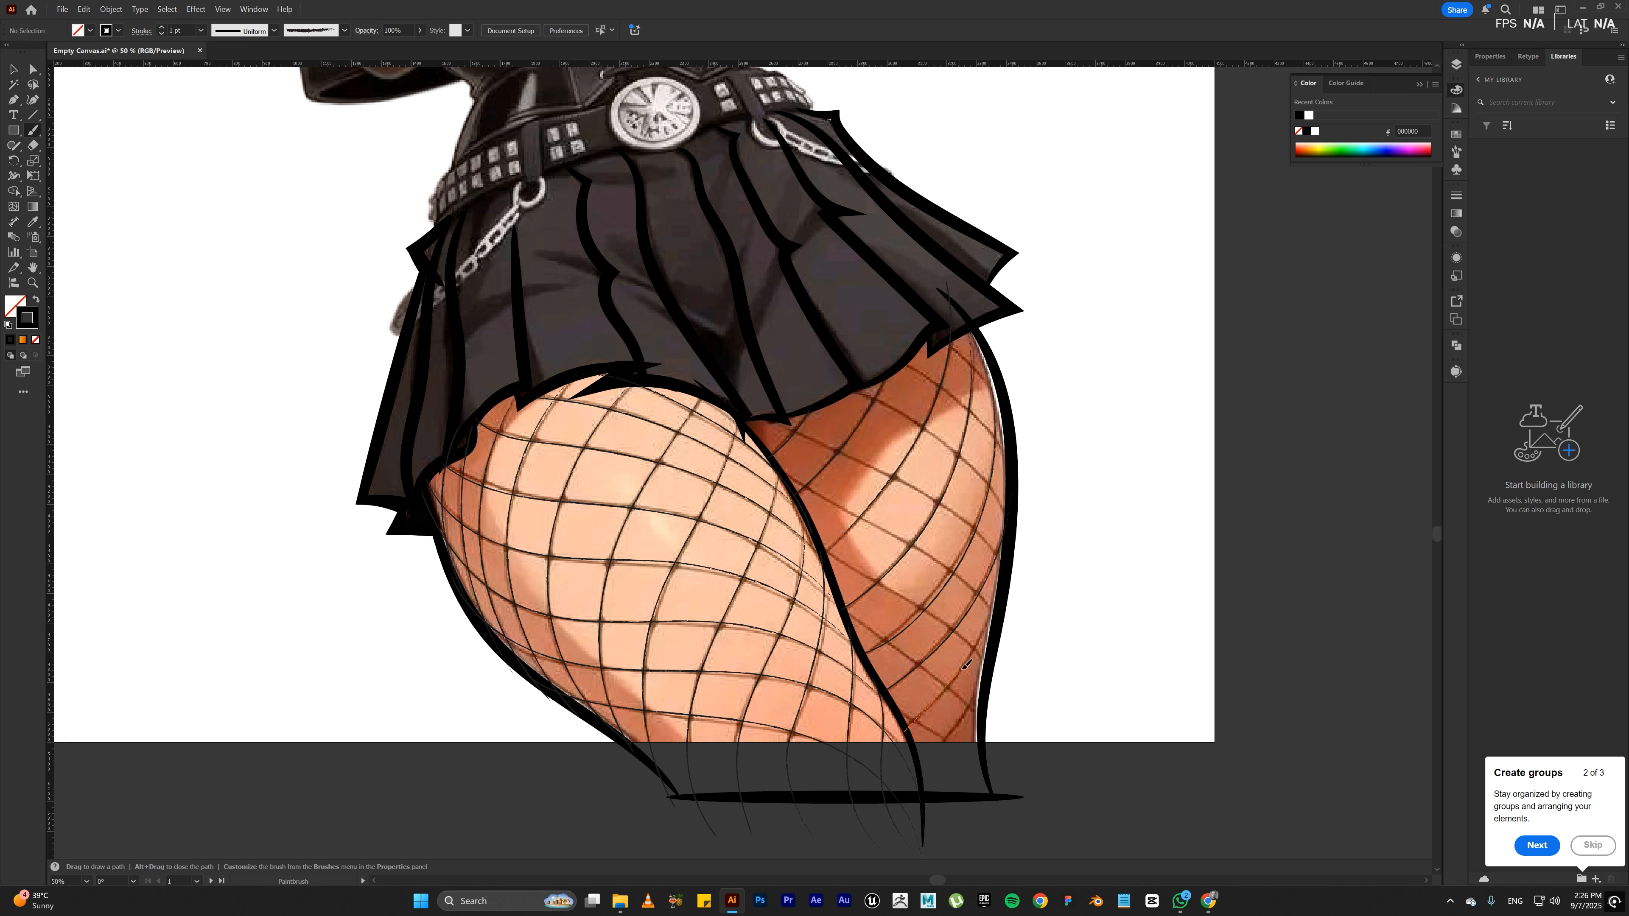
# Step: Trace the lowest rising fishnet strands on the back thigh up to its outer outline, redrawing the stroke that misses the pattern
pyautogui.moveTo(991, 628); pyautogui.dragTo(1007, 579)
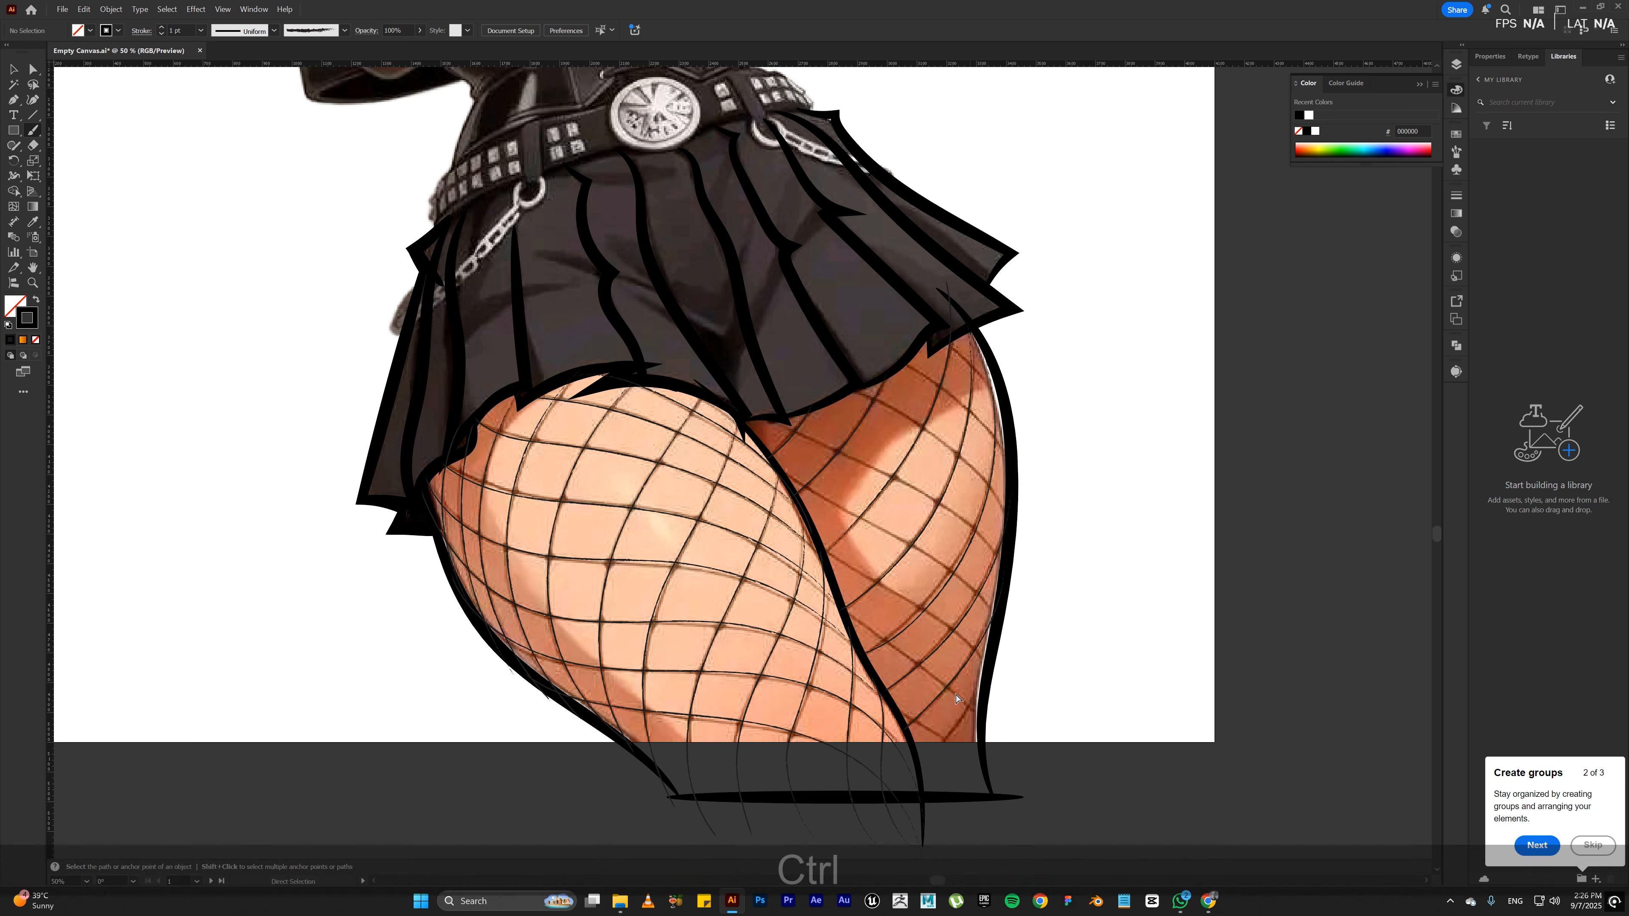
pyautogui.hotkey('ctrl', 'z')
pyautogui.moveTo(904, 727)
pyautogui.mouseDown()
pyautogui.moveTo(981, 642)
pyautogui.moveTo(1011, 550)
pyautogui.mouseUp()
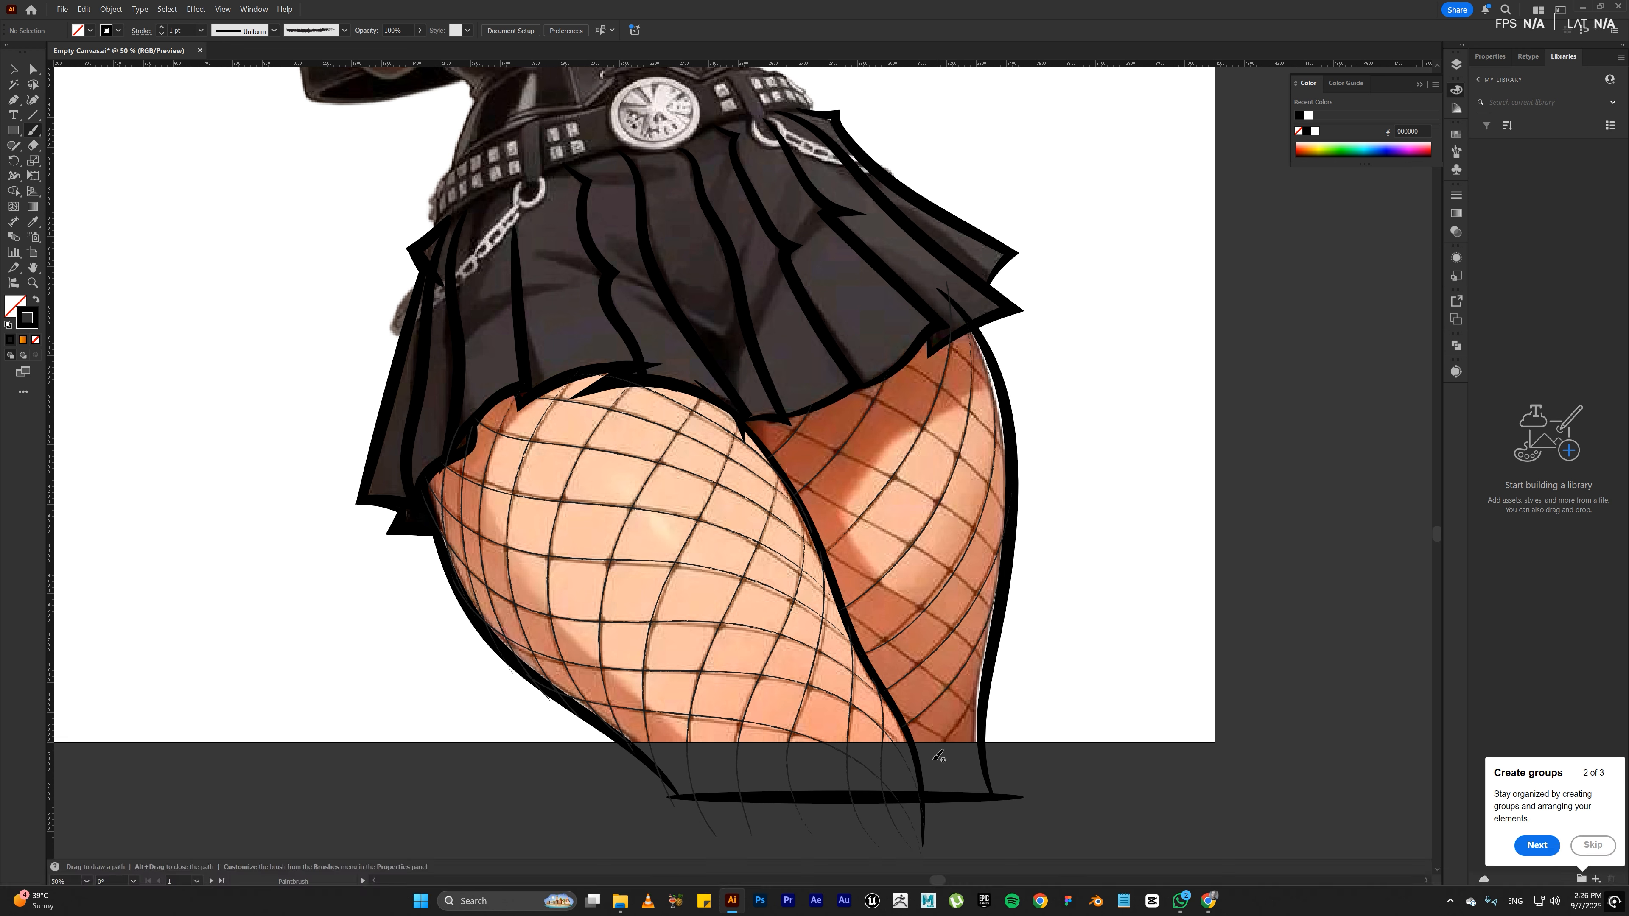
pyautogui.moveTo(924, 836); pyautogui.dragTo(1001, 606)
# Step: Trace a descending fishnet strand at the back thigh's lower end past the artboard edge, and undo the extra stroke above it
pyautogui.moveTo(948, 734); pyautogui.dragTo(1004, 813)
pyautogui.moveTo(941, 676)
pyautogui.mouseDown()
pyautogui.moveTo(984, 706)
pyautogui.moveTo(982, 651)
pyautogui.mouseUp()
pyautogui.hotkey('ctrl', 'z')
pyautogui.press('ctrl')
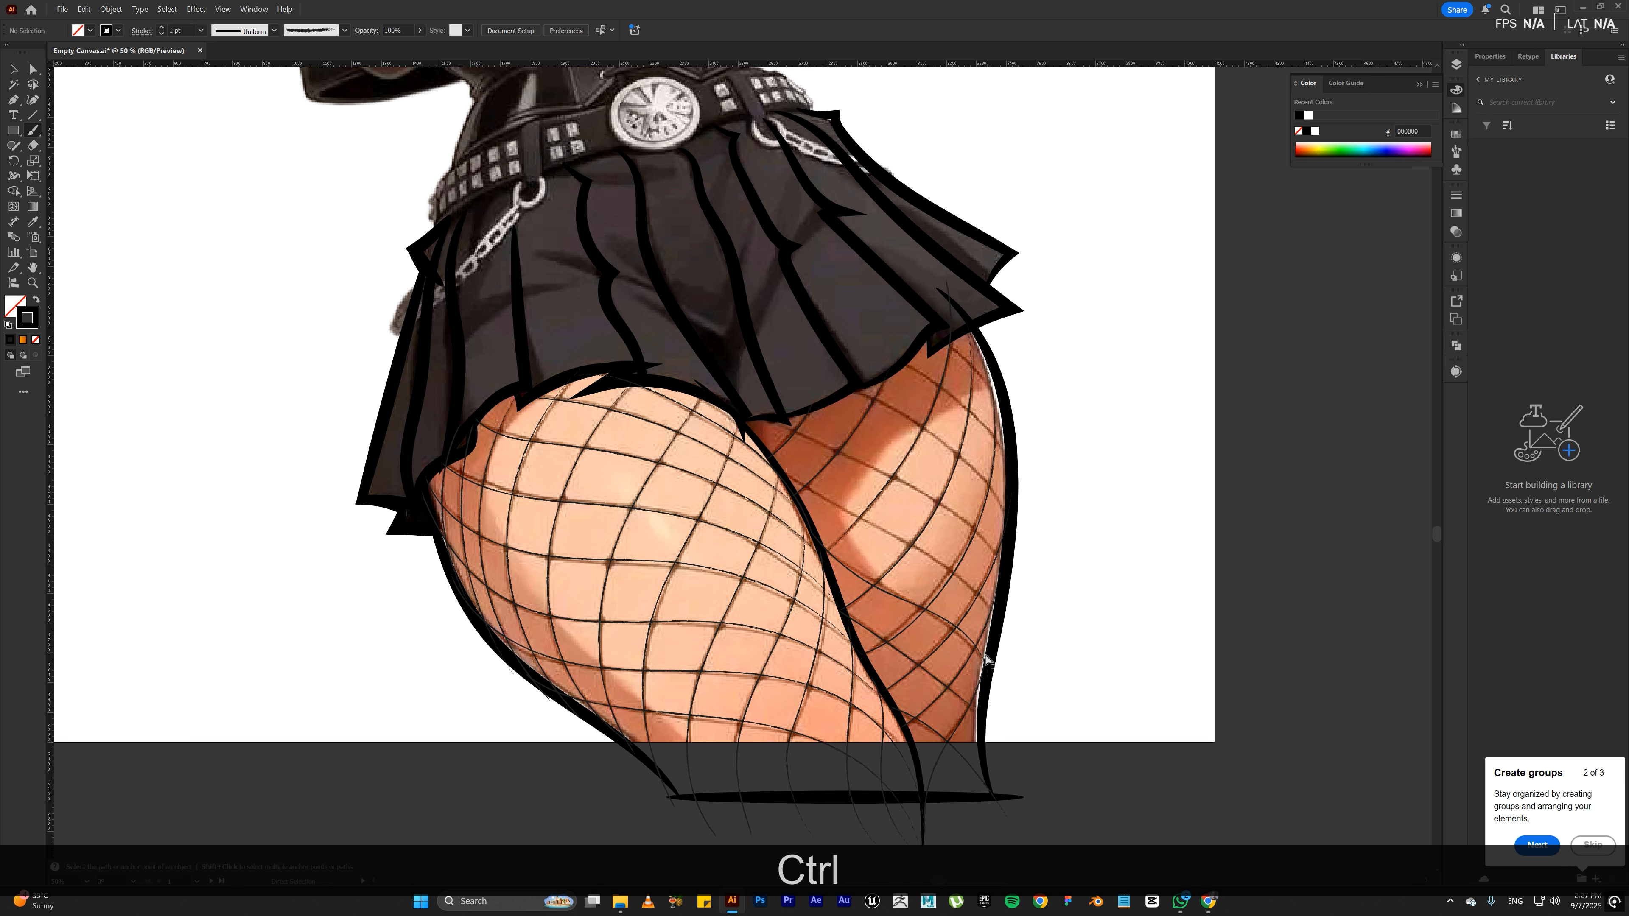